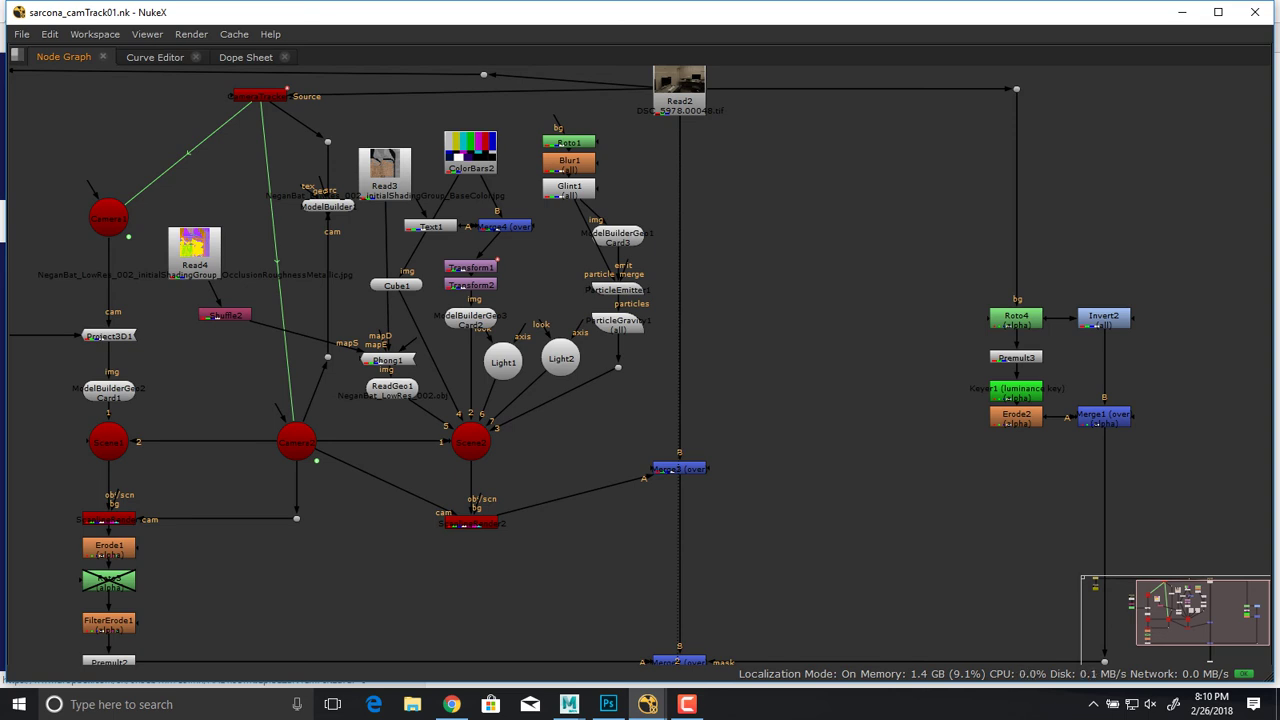
# Duplicate the Read2, CameraTracker, Camera2, Scene2 and ScanlineRender2 nodes into an empty area of the node graph.
pyautogui.moveTo(600, 300); pyautogui.dragTo(856, 379, button='middle')
pyautogui.click(935, 181)
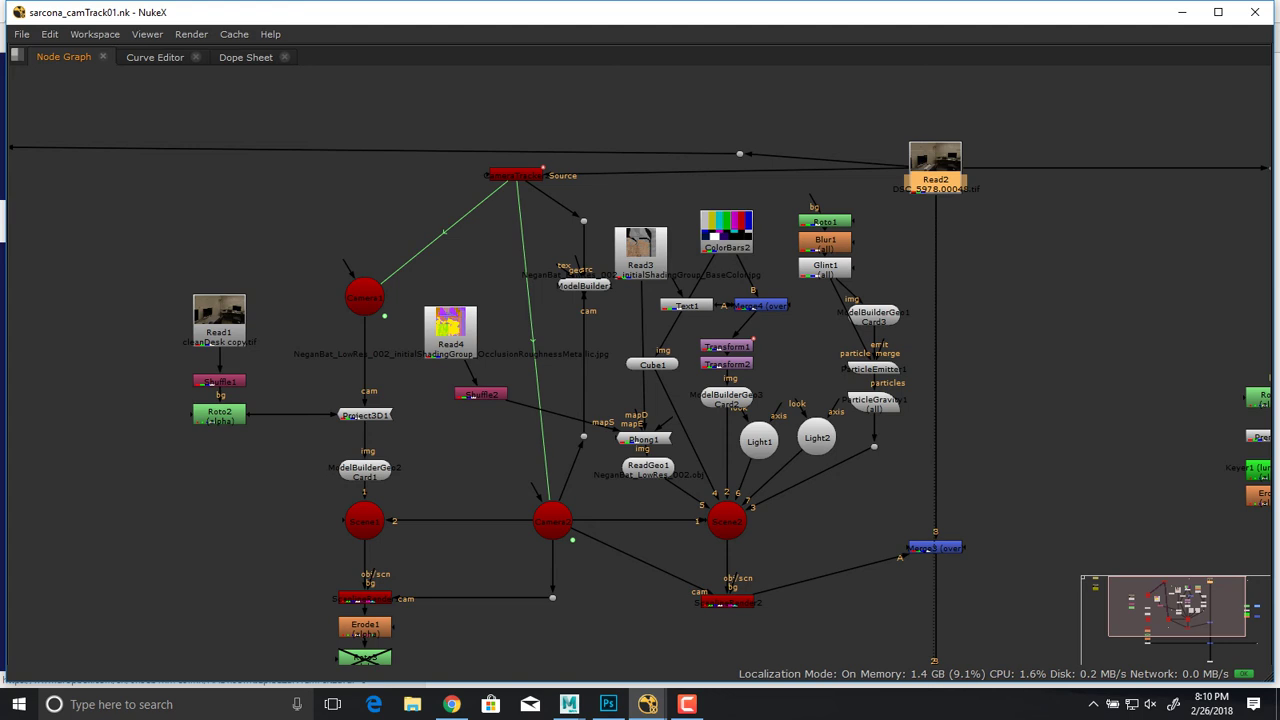
pyautogui.keyDown('shift'); pyautogui.click(516, 175); pyautogui.keyUp('shift')
pyautogui.keyDown('shift'); pyautogui.click(552, 521); pyautogui.keyUp('shift')
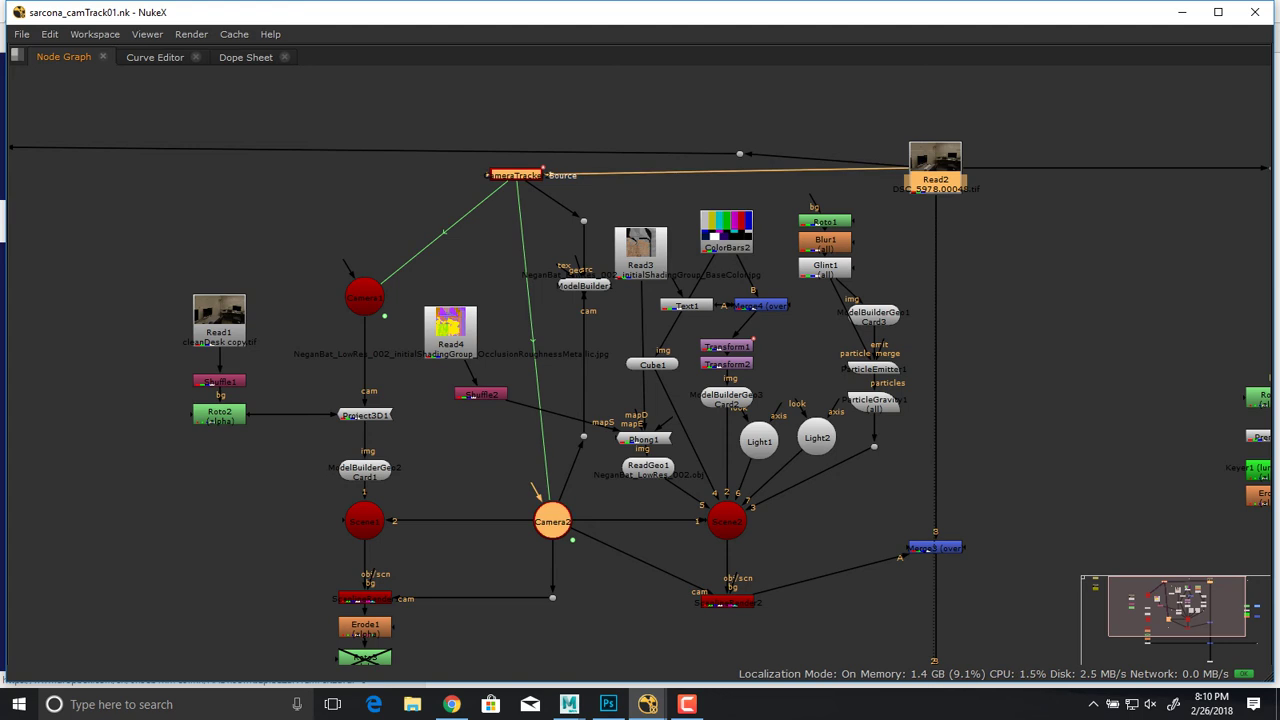
pyautogui.keyDown('shift'); pyautogui.click(727, 521); pyautogui.keyUp('shift')
pyautogui.keyDown('shift'); pyautogui.click(728, 602); pyautogui.keyUp('shift')
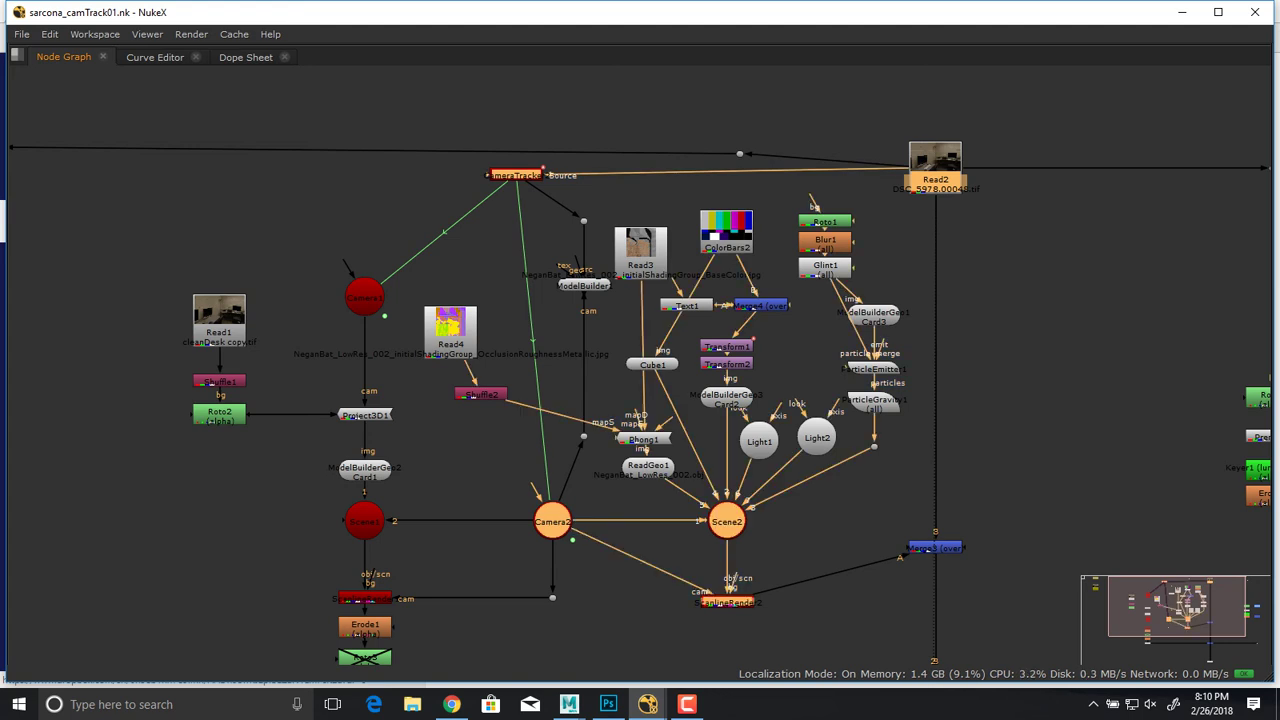
pyautogui.scroll(-5, 765, 520)
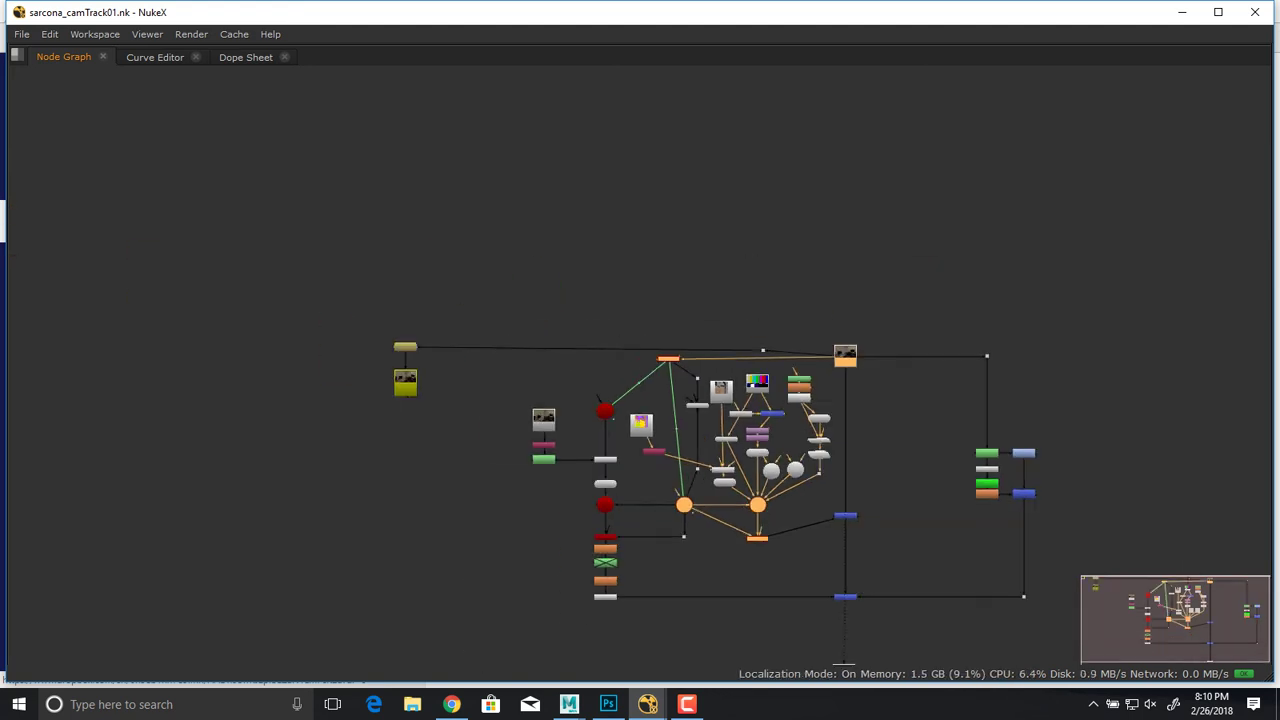
pyautogui.moveTo(780, 485); pyautogui.dragTo(1201, 379, button='middle')
pyautogui.click(640, 350)
pyautogui.hotkey('ctrl', 'v')
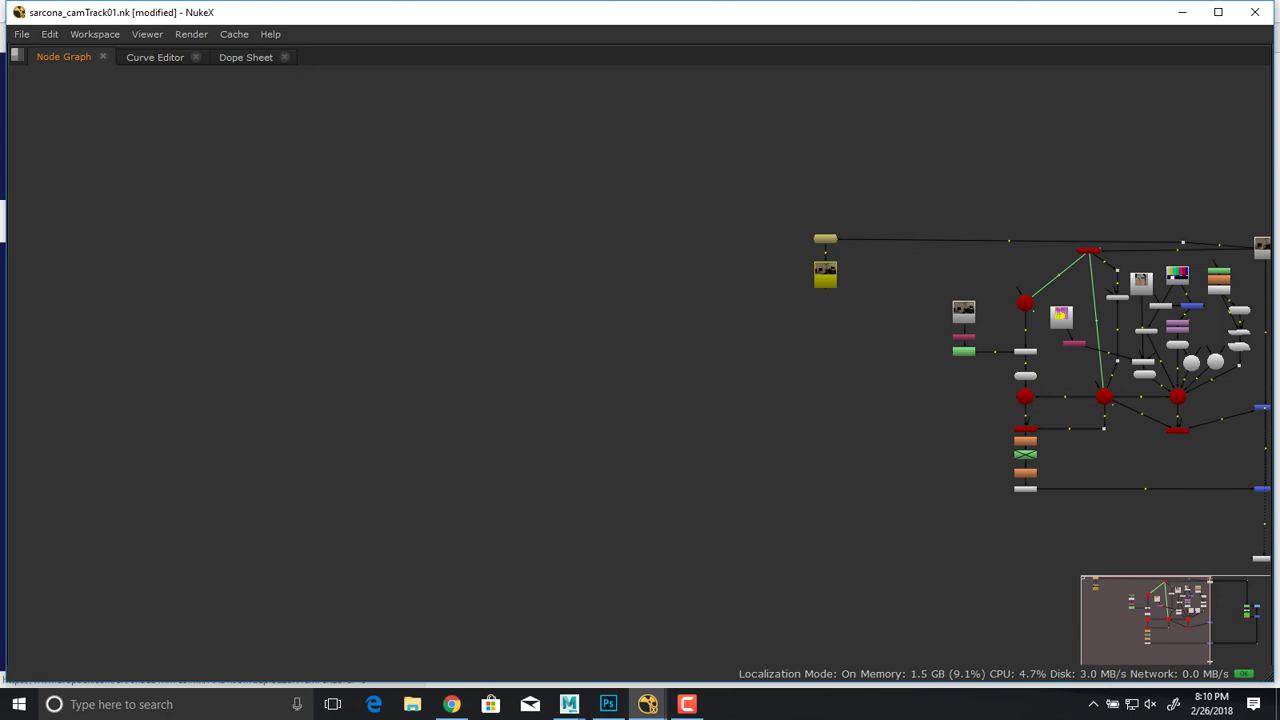
# Place the duplicated Read node directly above the duplicated CameraTracker and close the gap between them.
pyautogui.scroll(3, 431, 359)
pyautogui.moveTo(431, 359); pyautogui.dragTo(581, 227, button='middle')
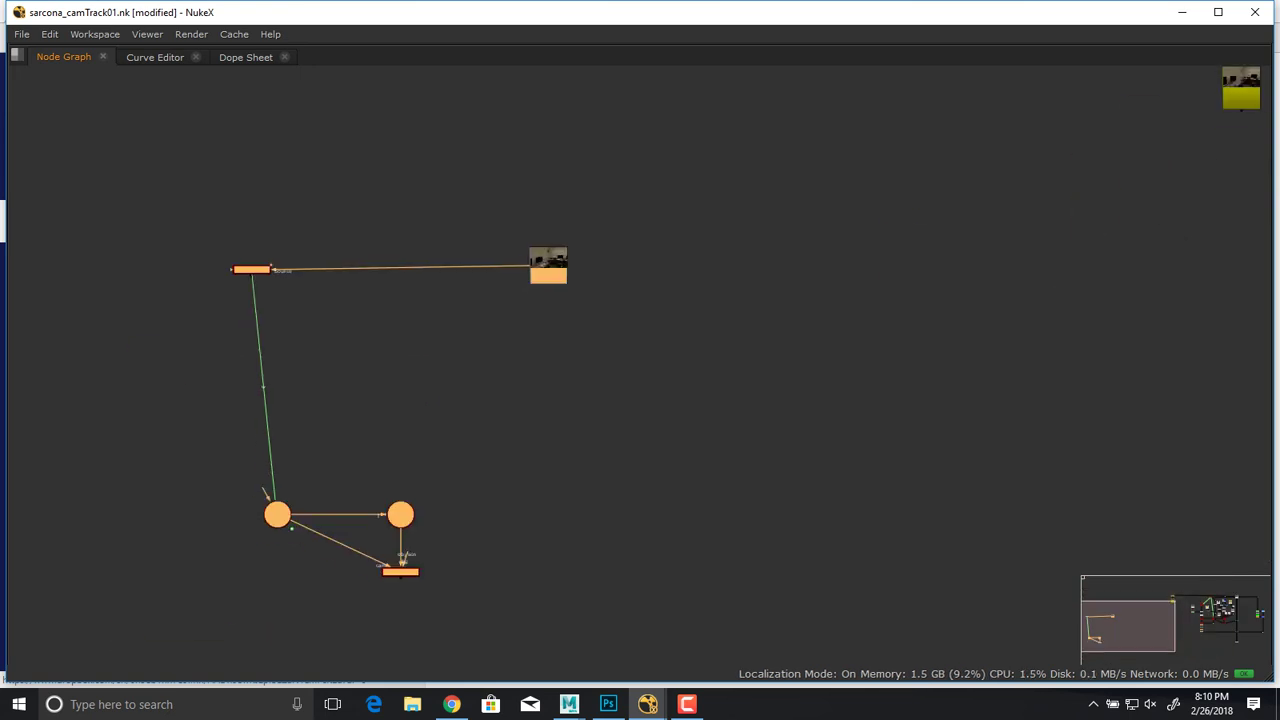
pyautogui.click(581, 227)
pyautogui.moveTo(551, 276); pyautogui.dragTo(252, 246)
pyautogui.scroll(3, 254, 212)
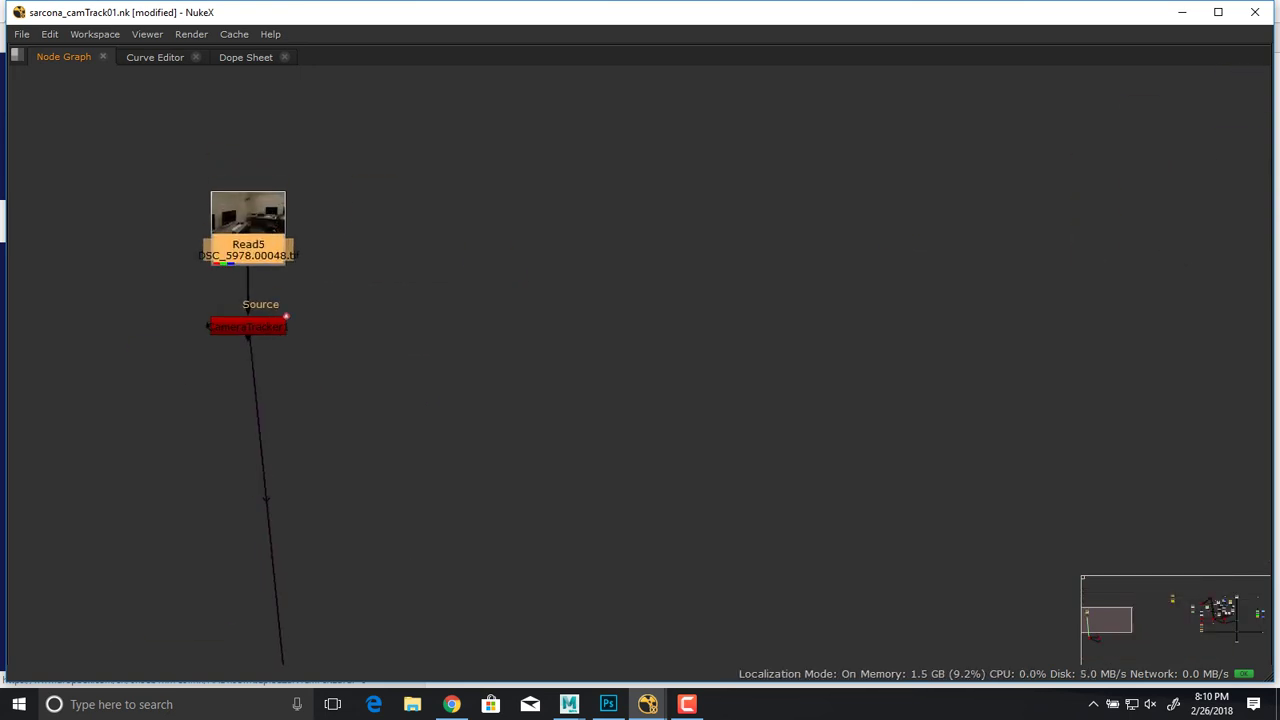
pyautogui.moveTo(248, 326); pyautogui.dragTo(248, 300)
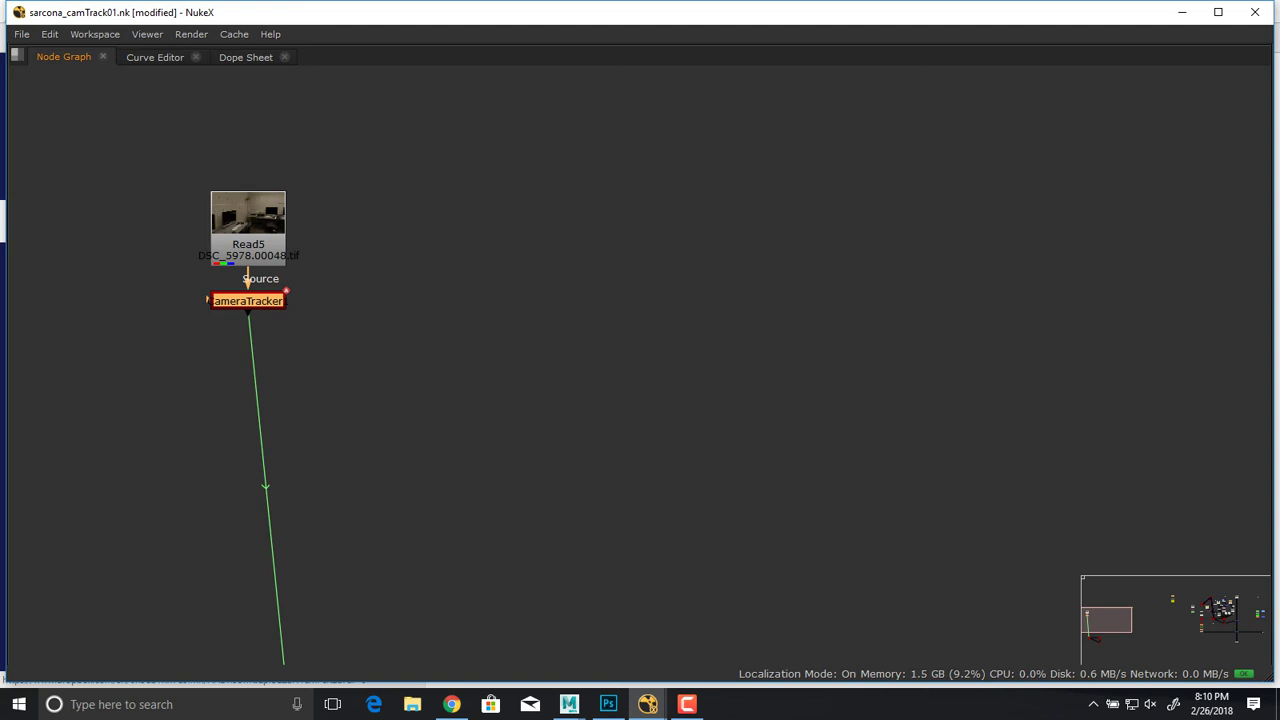
# Gather Camera3, Scene3 and ScanlineRender3 beneath the duplicated CameraTracker, with the camera and scene side by side.
pyautogui.moveTo(370, 520); pyautogui.dragTo(417, 204, button='middle')
pyautogui.moveTo(349, 528); pyautogui.dragTo(178, 352)
pyautogui.moveTo(178, 352); pyautogui.dragTo(230, 460, button='middle')
pyautogui.moveTo(648, 635); pyautogui.dragTo(423, 337)
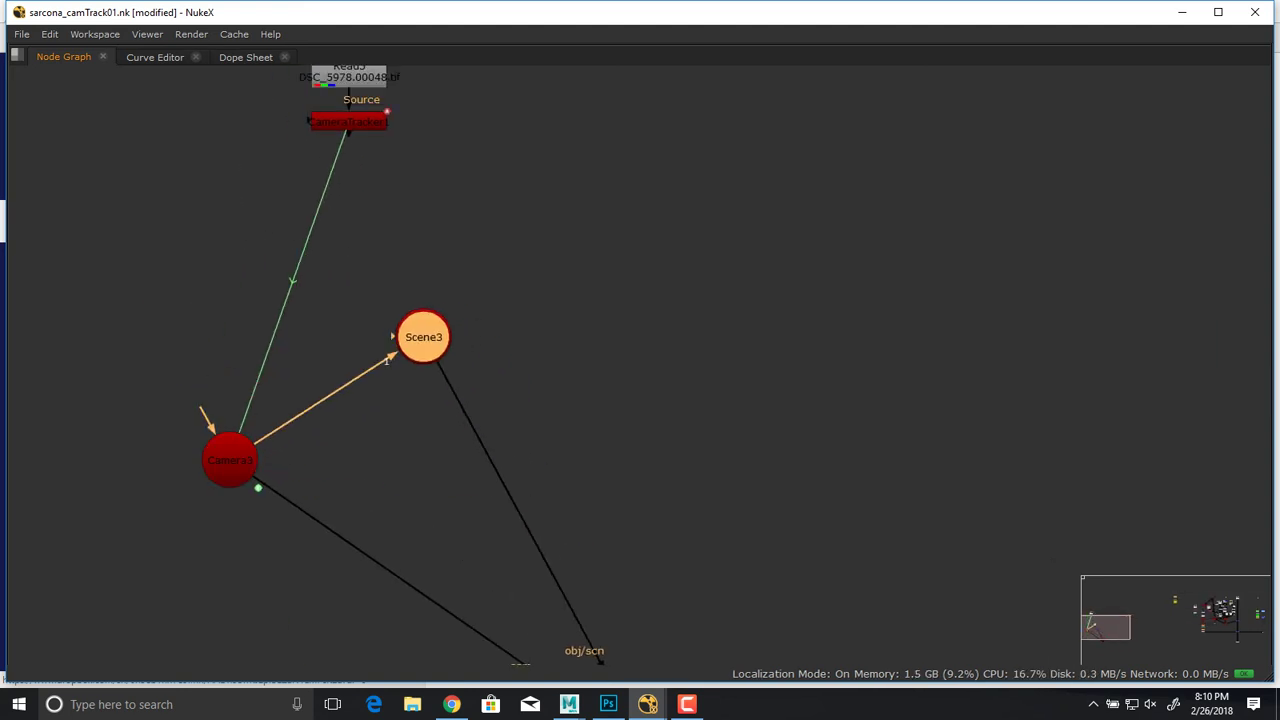
pyautogui.moveTo(230, 460); pyautogui.dragTo(129, 337)
pyautogui.moveTo(129, 337); pyautogui.dragTo(136, 141, button='middle')
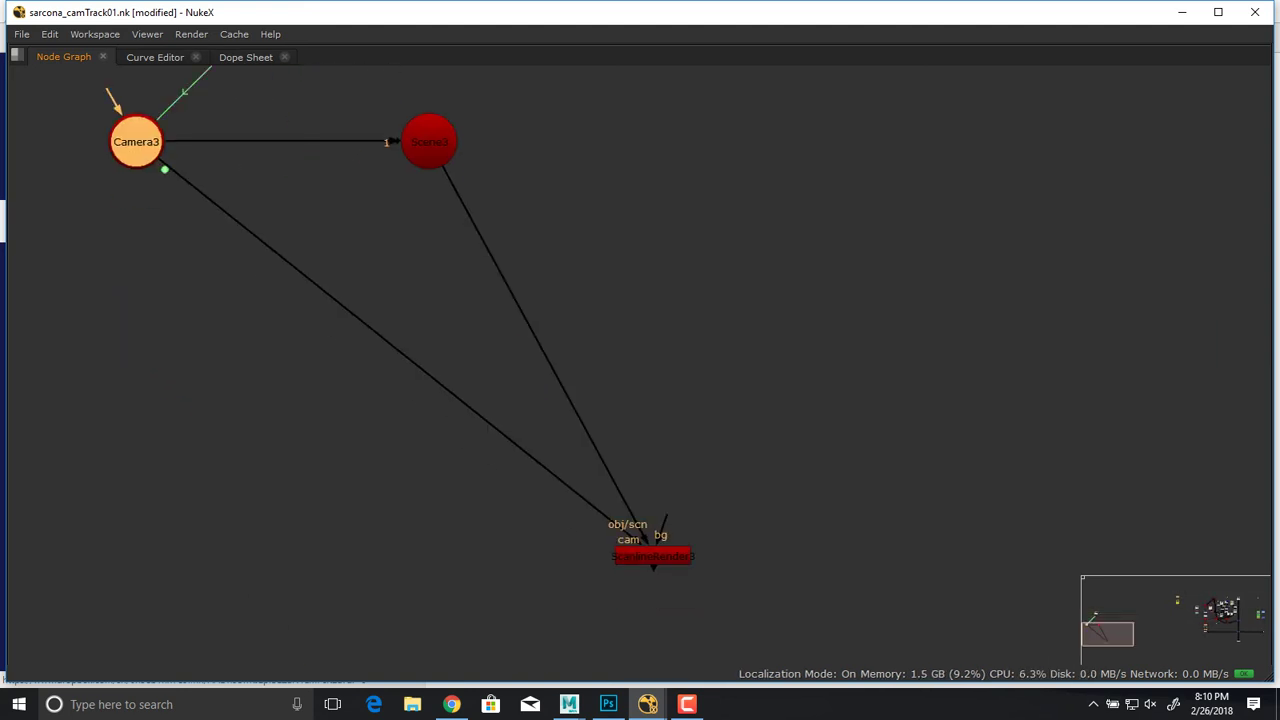
pyautogui.moveTo(652, 556); pyautogui.dragTo(377, 380)
# Tighten the layout by moving Camera3 and Scene3 closer to the tracker and centring ScanlineRender3 below them.
pyautogui.moveTo(377, 380); pyautogui.dragTo(417, 630, button='middle')
pyautogui.click(177, 390)
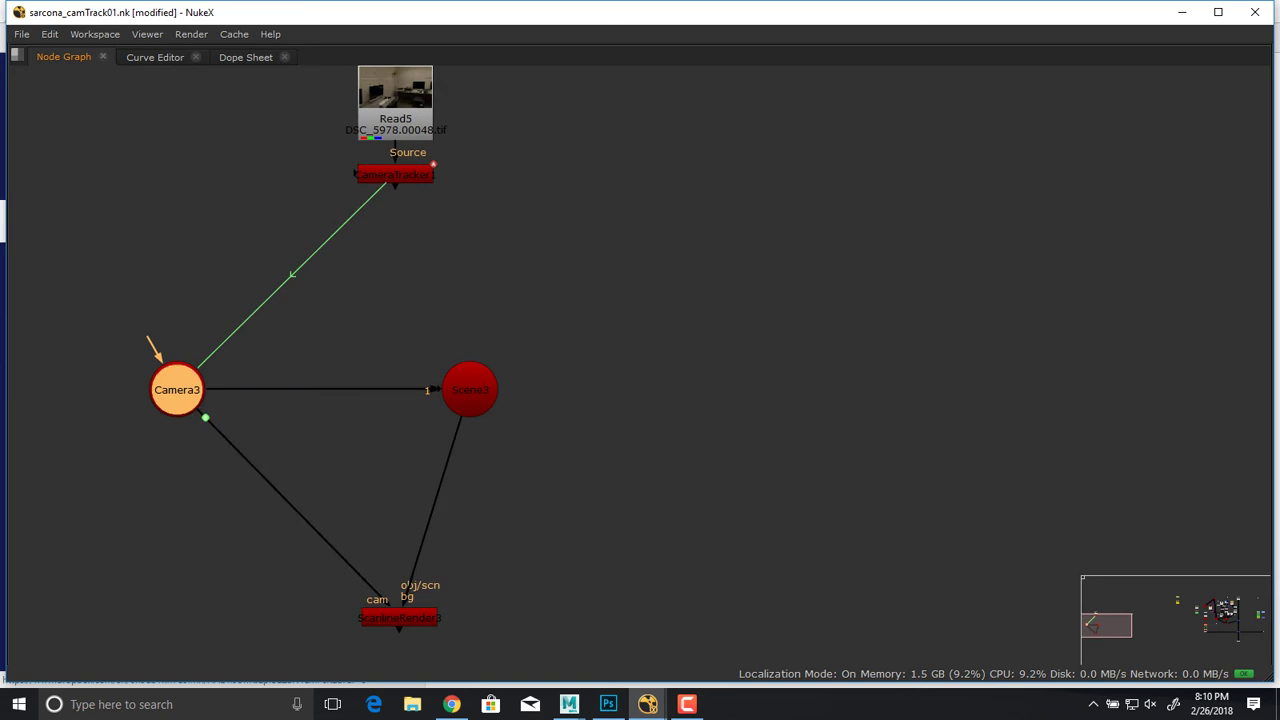
pyautogui.moveTo(177, 390); pyautogui.dragTo(183, 329)
pyautogui.moveTo(470, 390); pyautogui.dragTo(423, 329)
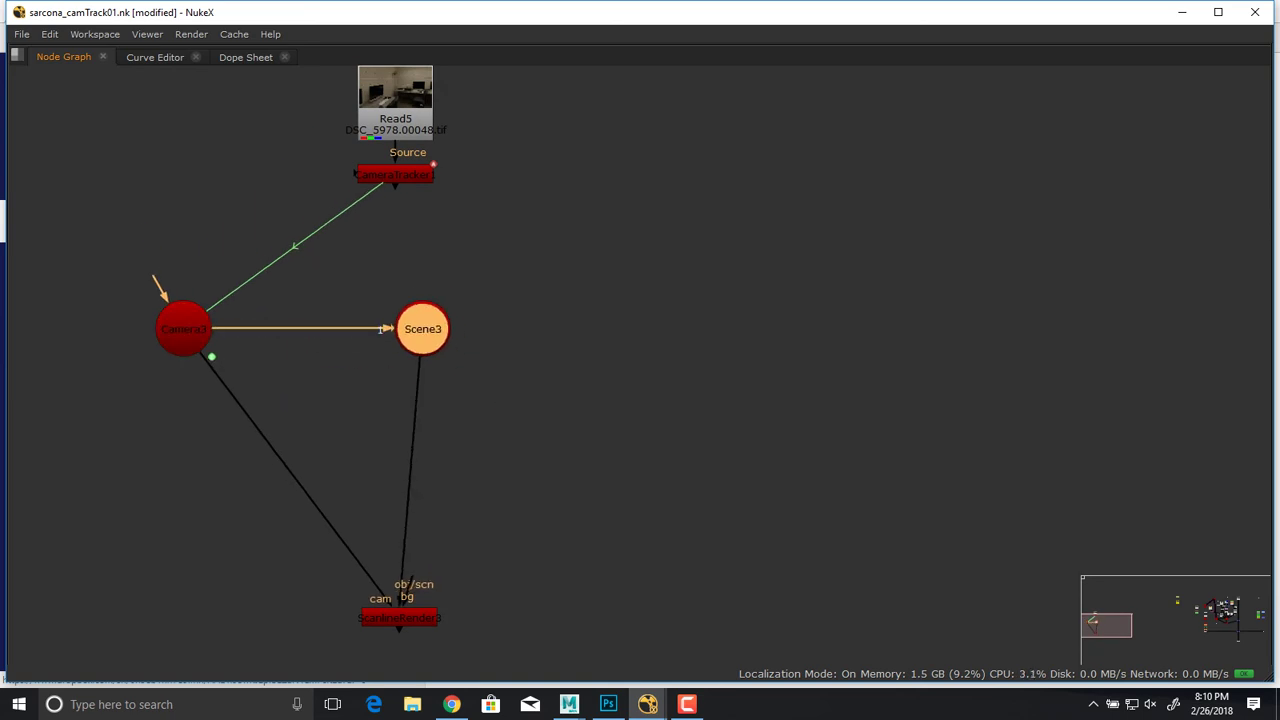
pyautogui.moveTo(399, 618); pyautogui.dragTo(398, 610)
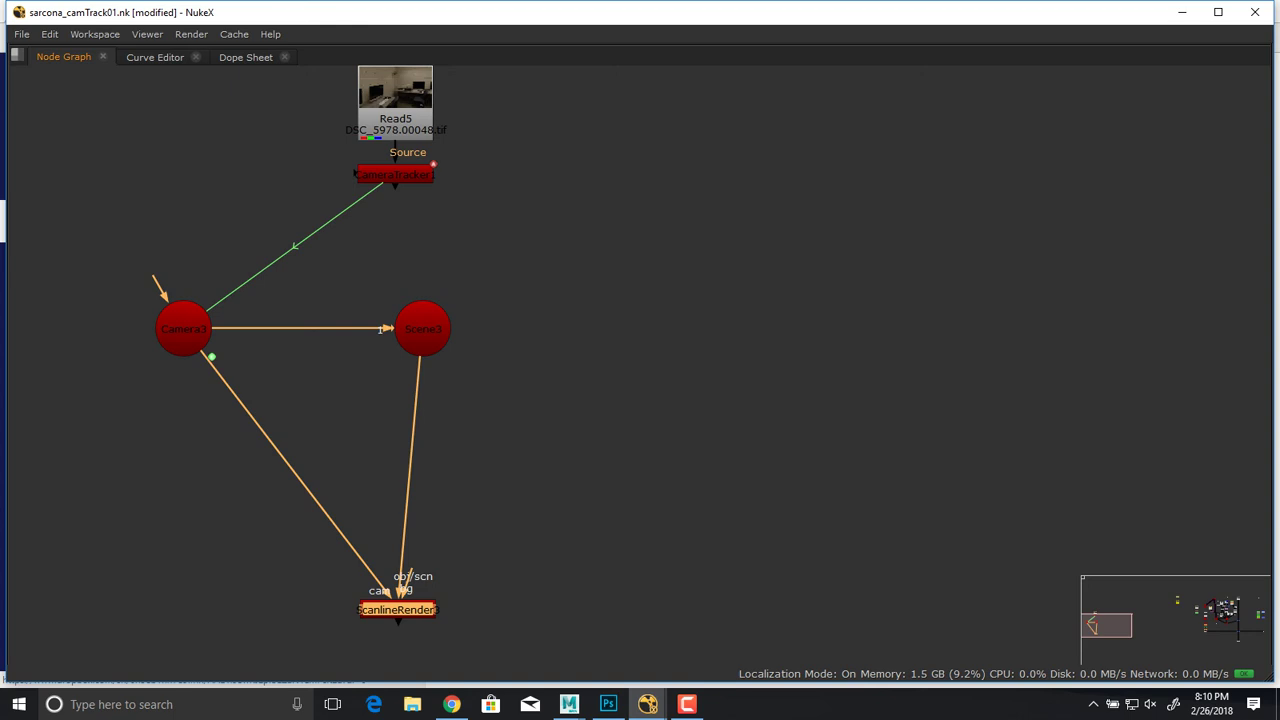
# Copy the ModelBuilder1 node from the original network and paste it beside the duplicated camera setup.
pyautogui.scroll(-8, 405, 237)
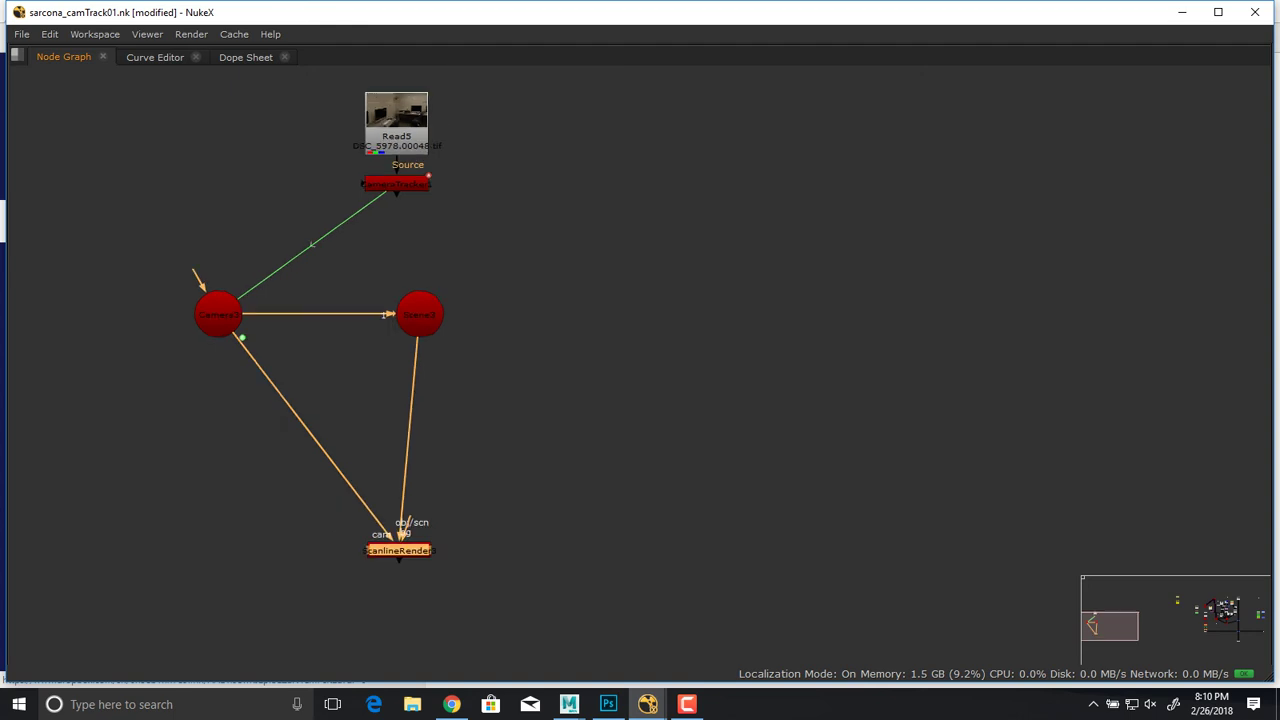
pyautogui.moveTo(760, 250); pyautogui.dragTo(243, 356, button='middle')
pyautogui.moveTo(1011, 242); pyautogui.dragTo(241, 442, button='middle')
pyautogui.scroll(6, 717, 390)
pyautogui.click(579, 363)
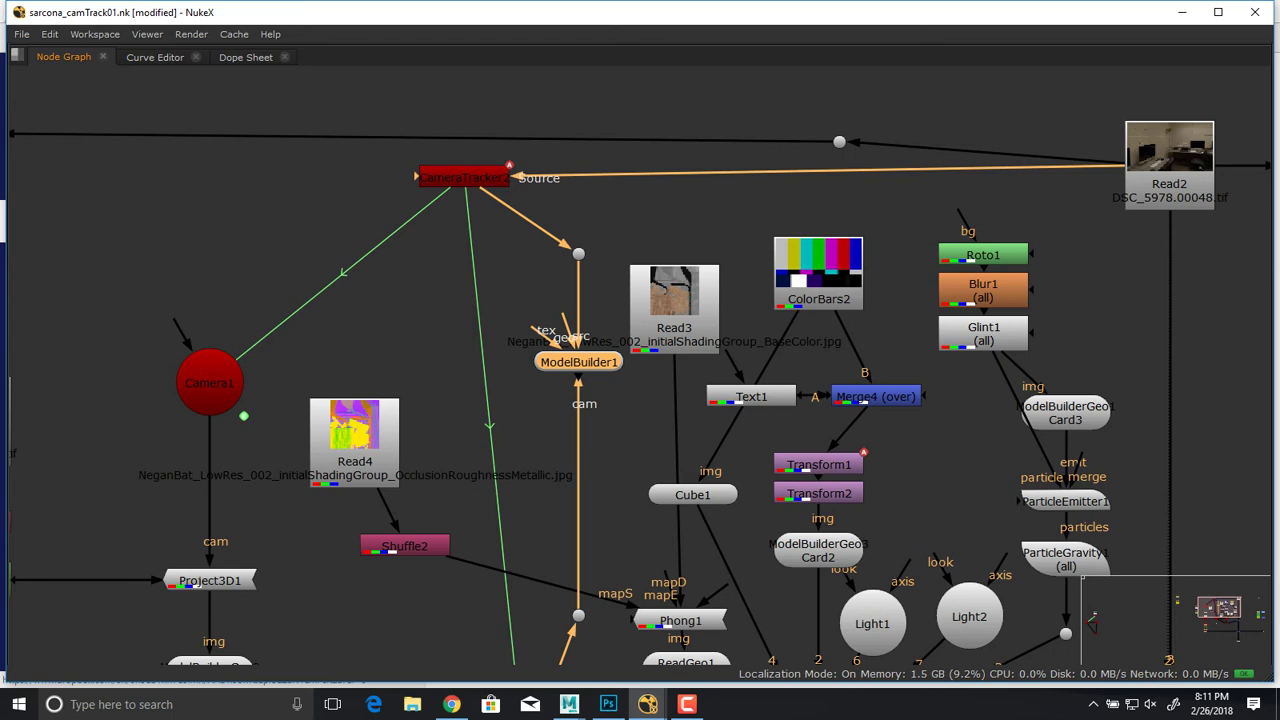
pyautogui.moveTo(300, 400); pyautogui.dragTo(779, 360, button='middle')
pyautogui.moveTo(250, 380); pyautogui.dragTo(1090, 334, button='middle')
pyautogui.moveTo(500, 300); pyautogui.dragTo(1008, 475, button='middle')
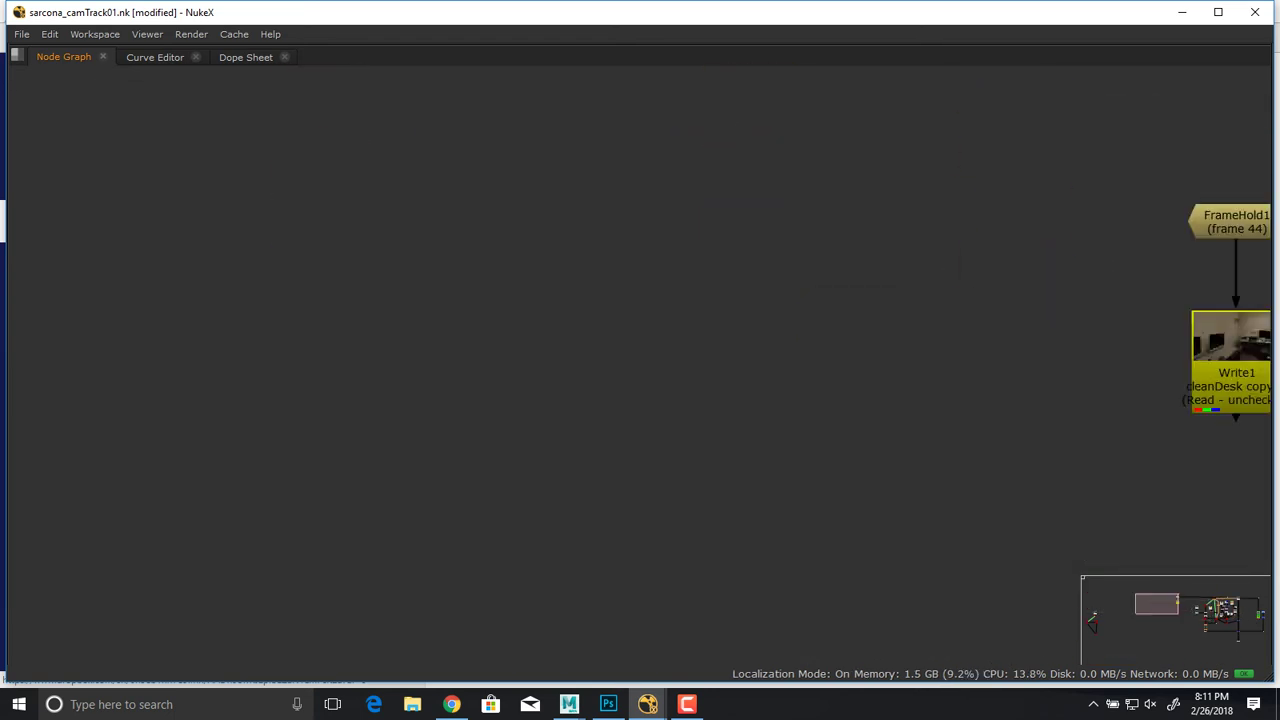
pyautogui.scroll(-6, 715, 454)
pyautogui.moveTo(50, 635); pyautogui.dragTo(507, 435, button='middle')
pyautogui.scroll(5, 478, 438)
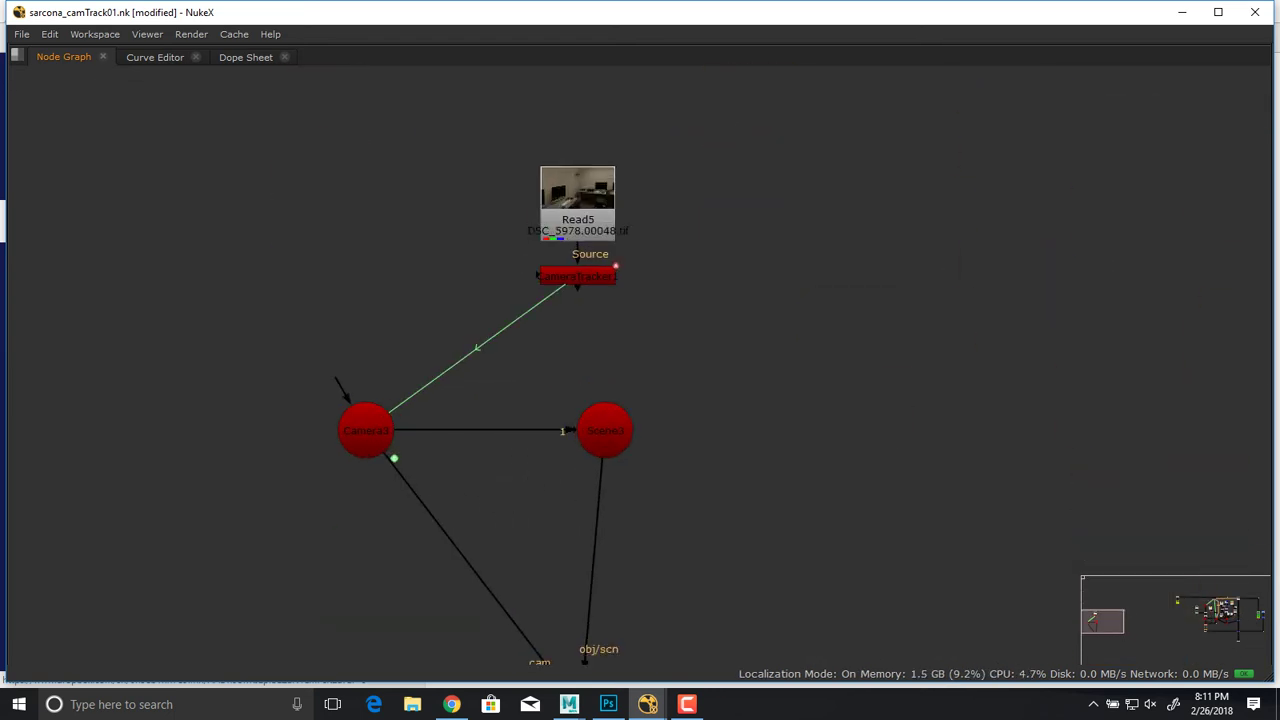
pyautogui.hotkey('ctrl', 'v')
# Connect ModelBuilder2's cam input to Camera3 and its src input to the duplicated CameraTracker, then show it in the viewer.
pyautogui.moveTo(788, 420); pyautogui.dragTo(370, 428)
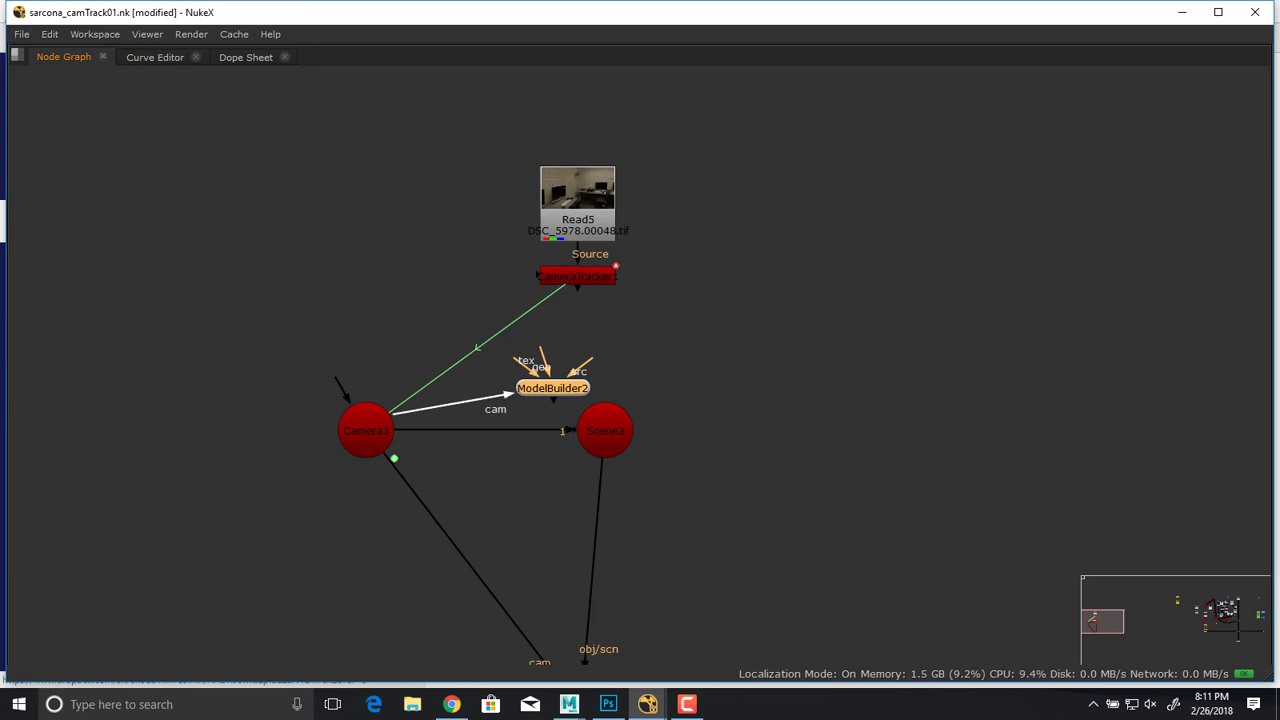
pyautogui.moveTo(590, 360); pyautogui.dragTo(578, 276)
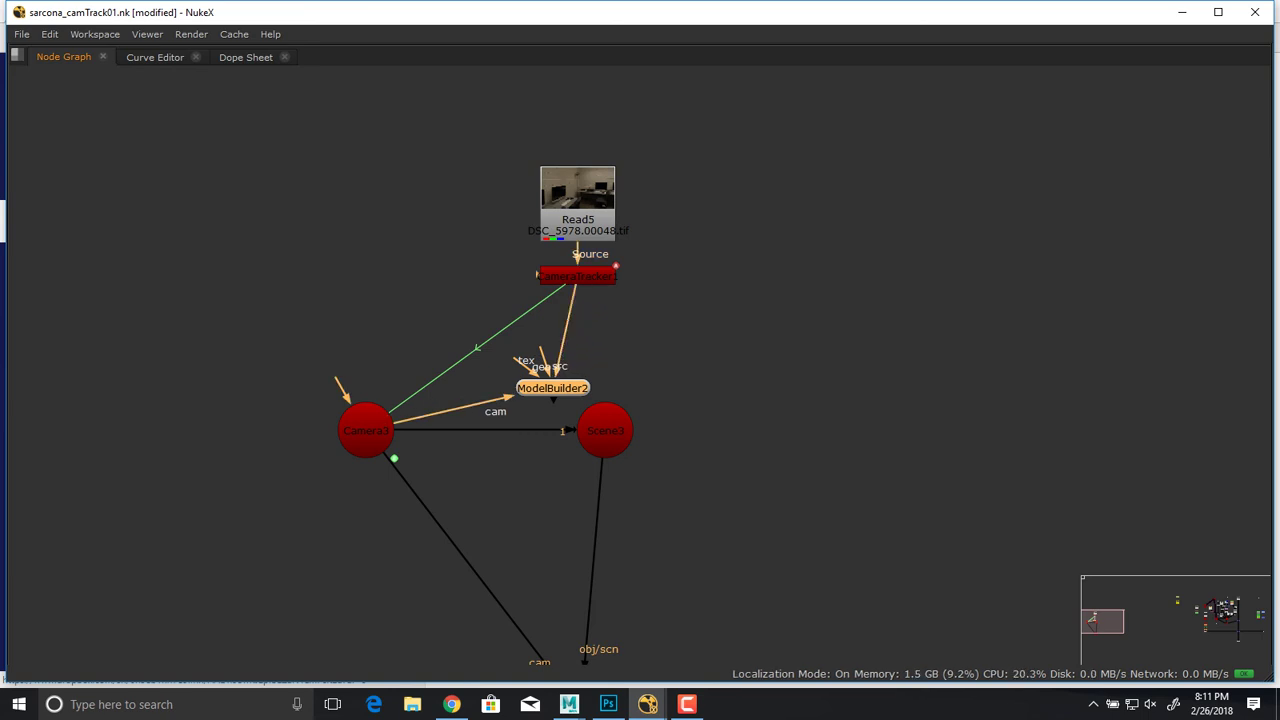
pyautogui.moveTo(552, 388); pyautogui.dragTo(733, 367)
pyautogui.press('1')
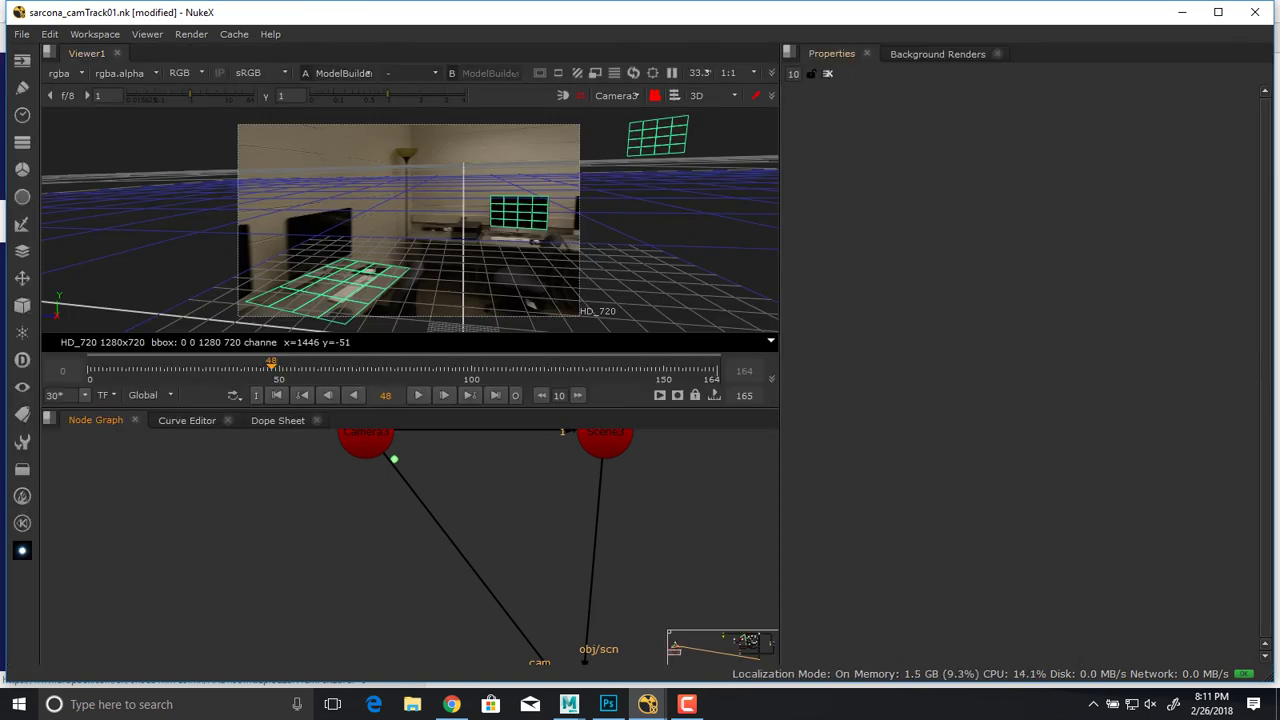
# Disable the Scene2 and ReadGeo1 nodes in the original network.
pyautogui.moveTo(726, 436); pyautogui.dragTo(318, 555, button='middle')
pyautogui.scroll(-5, 318, 555)
pyautogui.moveTo(700, 540); pyautogui.dragTo(290, 550, button='middle')
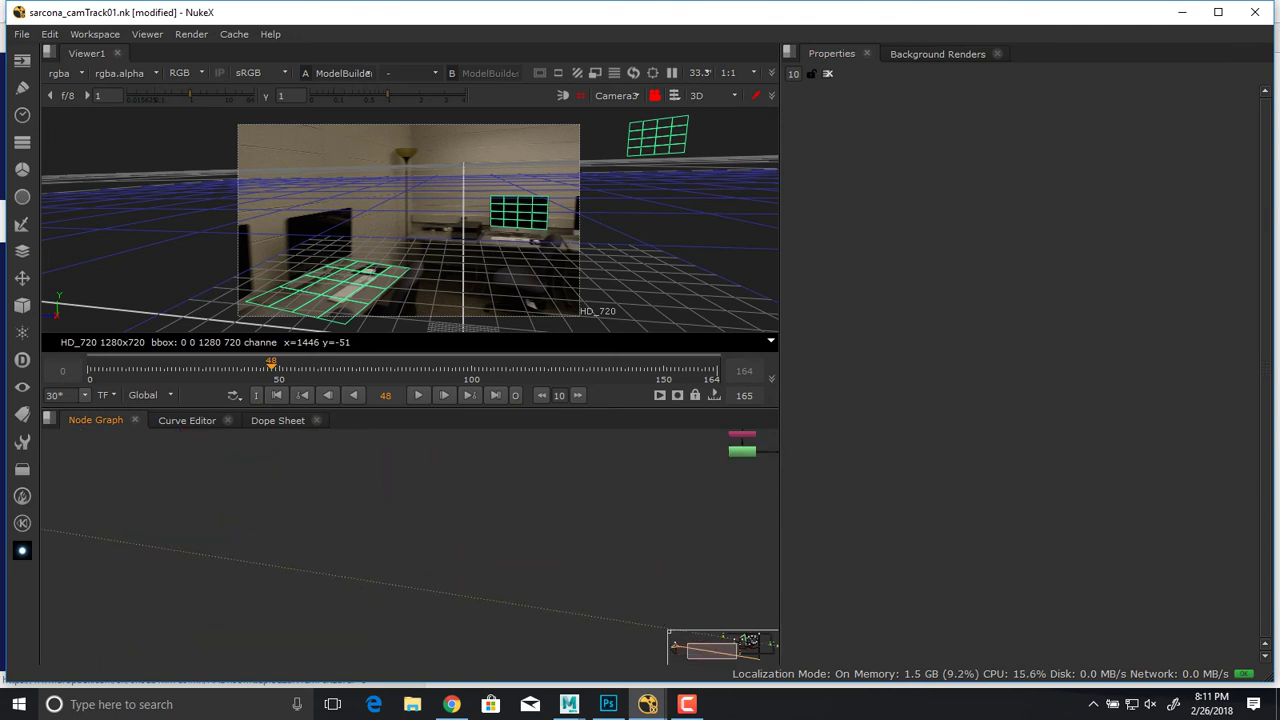
pyautogui.moveTo(735, 440); pyautogui.dragTo(330, 545, button='middle')
pyautogui.scroll(4, 400, 530)
pyautogui.moveTo(500, 530); pyautogui.dragTo(289, 559, button='middle')
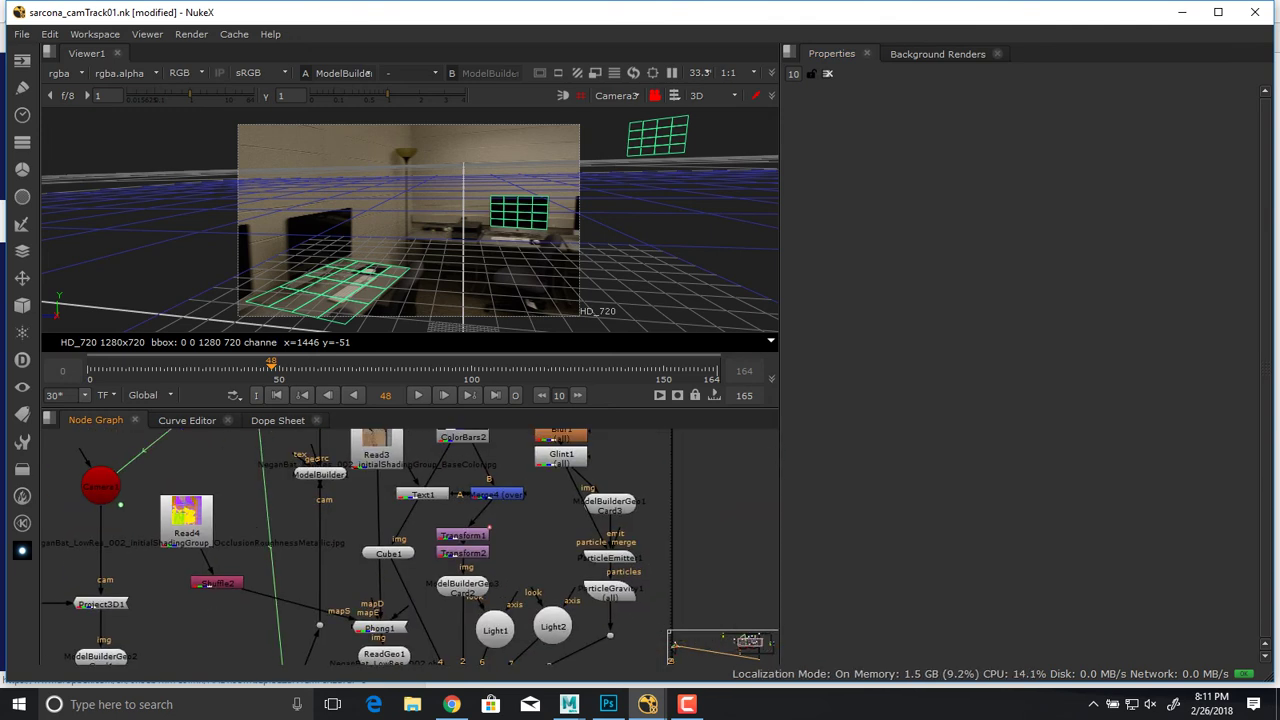
pyautogui.moveTo(440, 630); pyautogui.dragTo(443, 495, button='middle')
pyautogui.click(466, 574)
pyautogui.press('d')
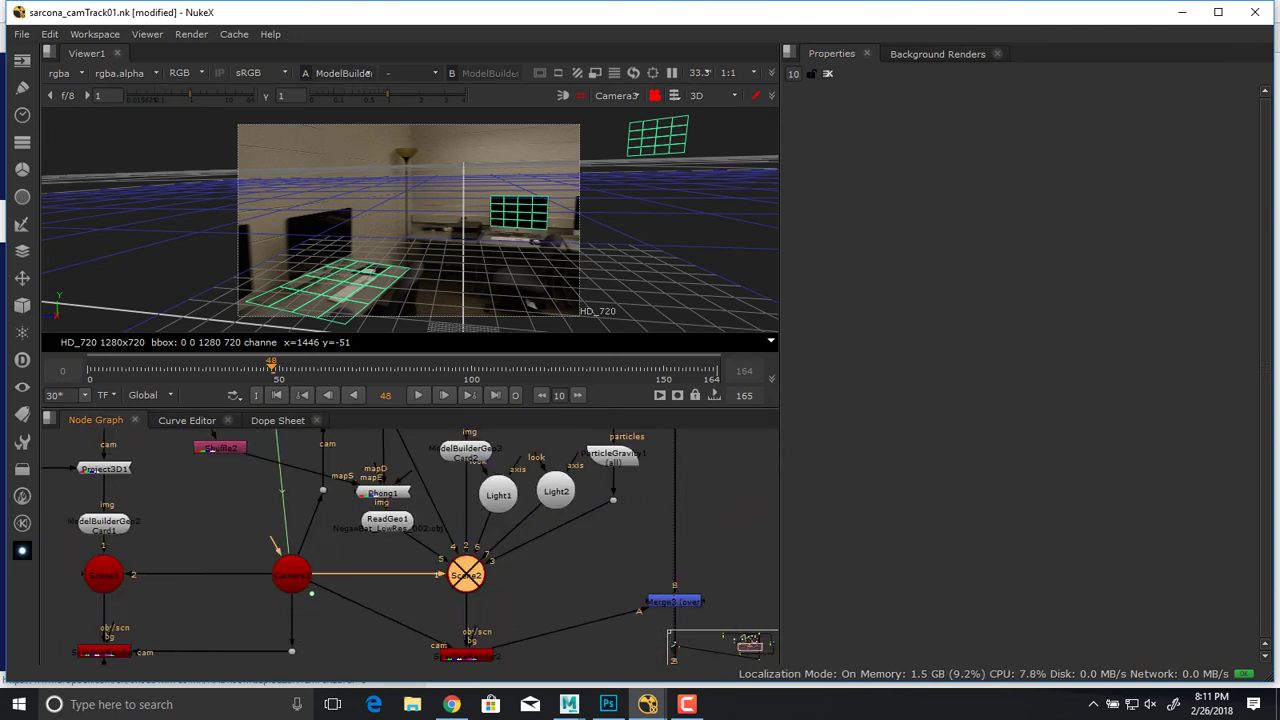
pyautogui.click(387, 521)
pyautogui.press('d')
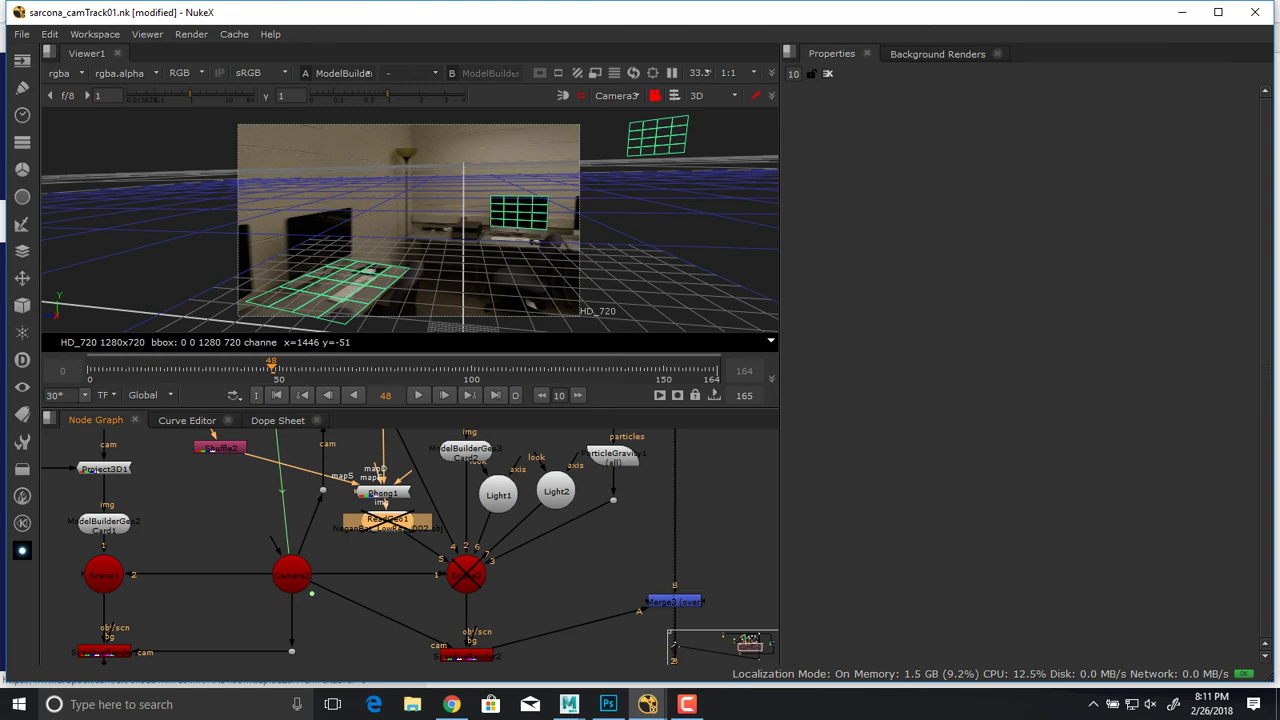
# Disable the Card2 geometry, Cube1 and Card1 geometry nodes in the original network.
pyautogui.click(613, 456)
pyautogui.moveTo(613, 456); pyautogui.dragTo(614, 526, button='middle')
pyautogui.click(466, 521)
pyautogui.press('d')
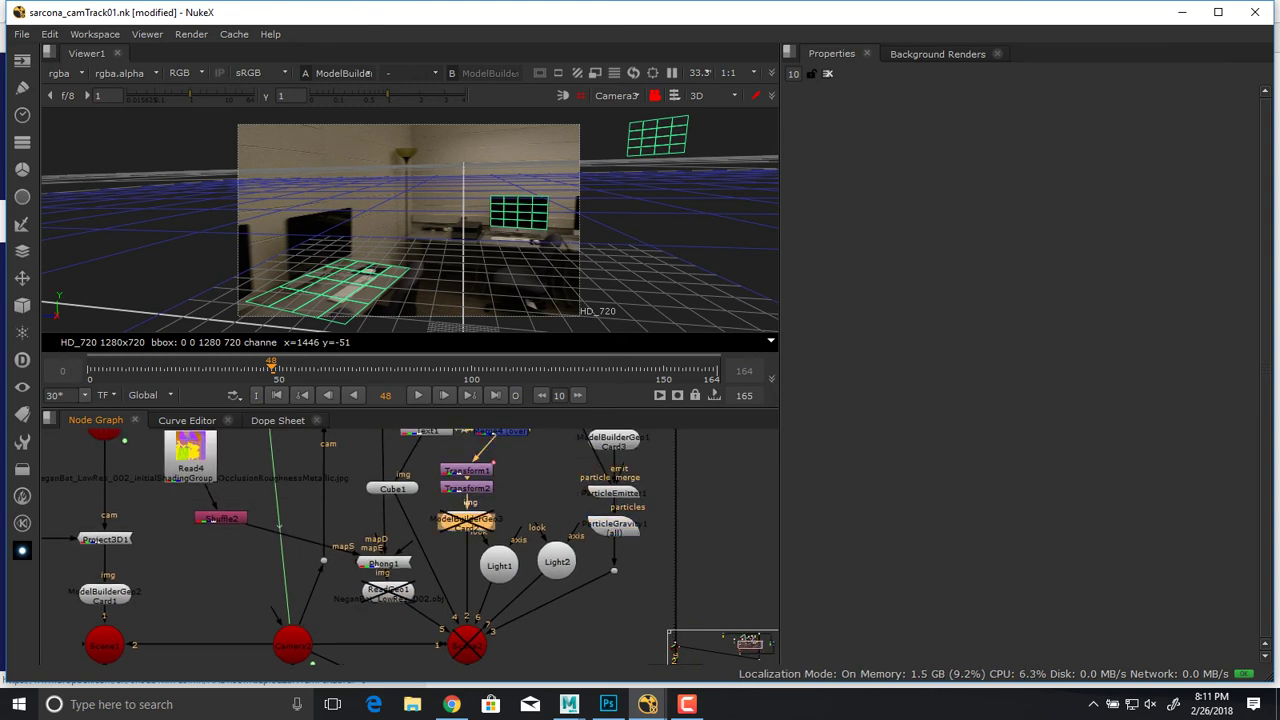
pyautogui.click(392, 488)
pyautogui.press('d')
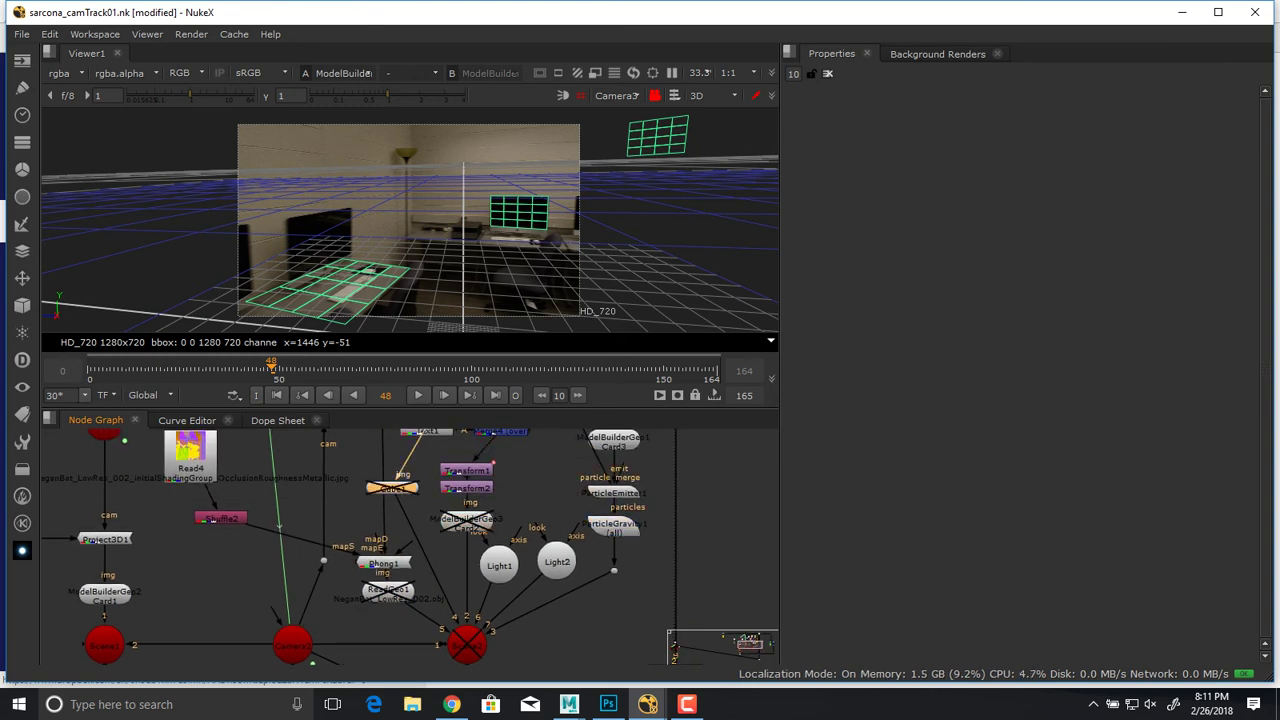
pyautogui.click(105, 594)
pyautogui.press('d')
pyautogui.moveTo(105, 594); pyautogui.dragTo(521, 594, button='middle')
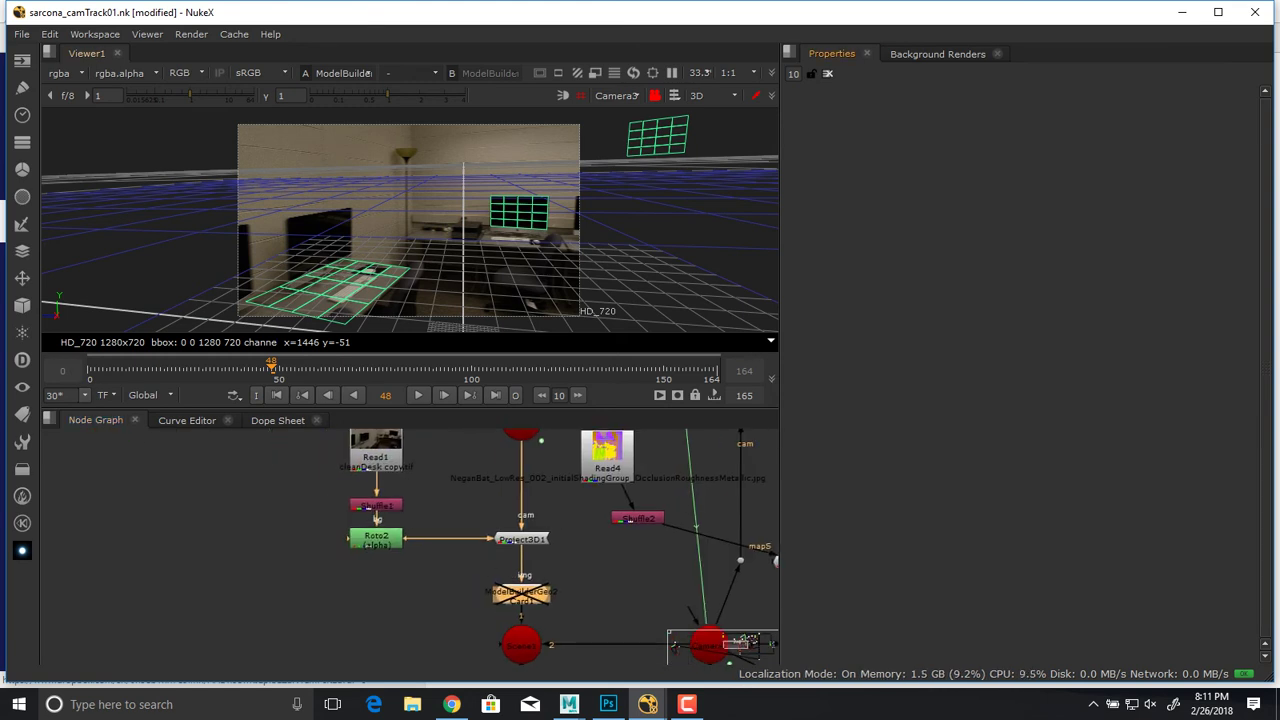
pyautogui.click(440, 600)
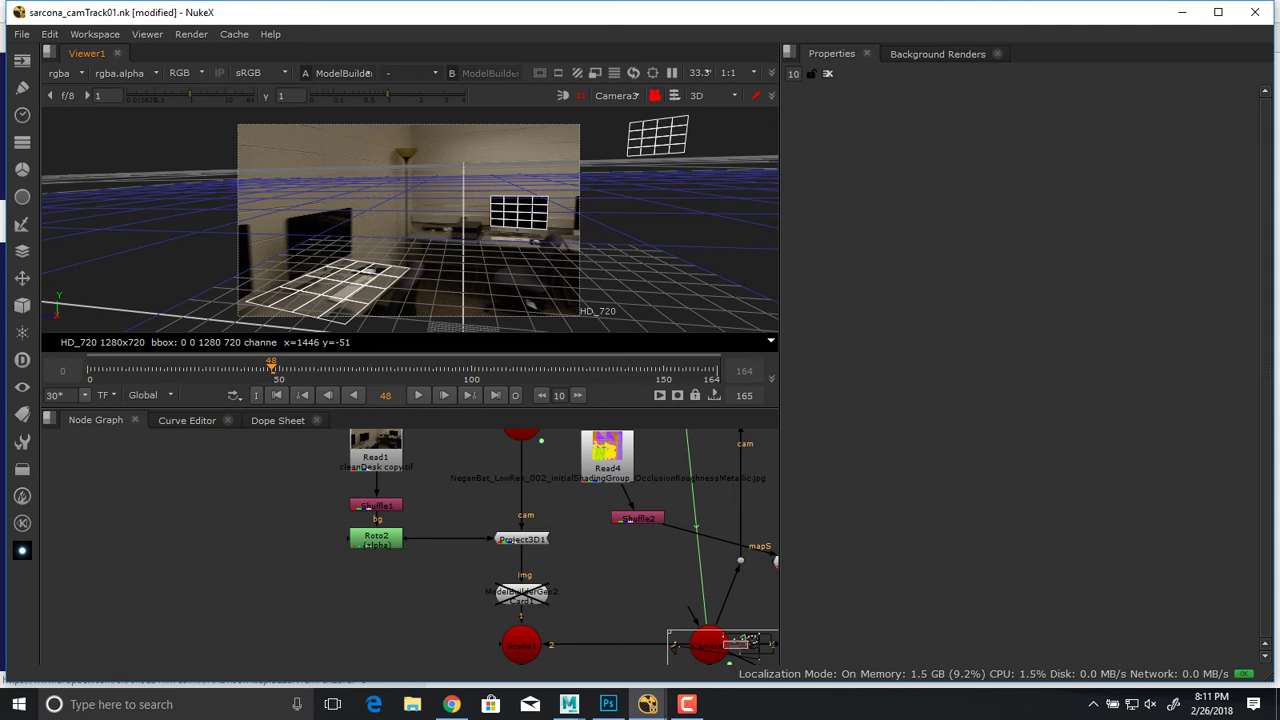
# Return to the duplicated network and open the properties of ModelBuilder2.
pyautogui.moveTo(170, 550); pyautogui.dragTo(960, 600, button='middle')
pyautogui.moveTo(170, 520); pyautogui.dragTo(660, 620, button='middle')
pyautogui.scroll(-4, 336, 570)
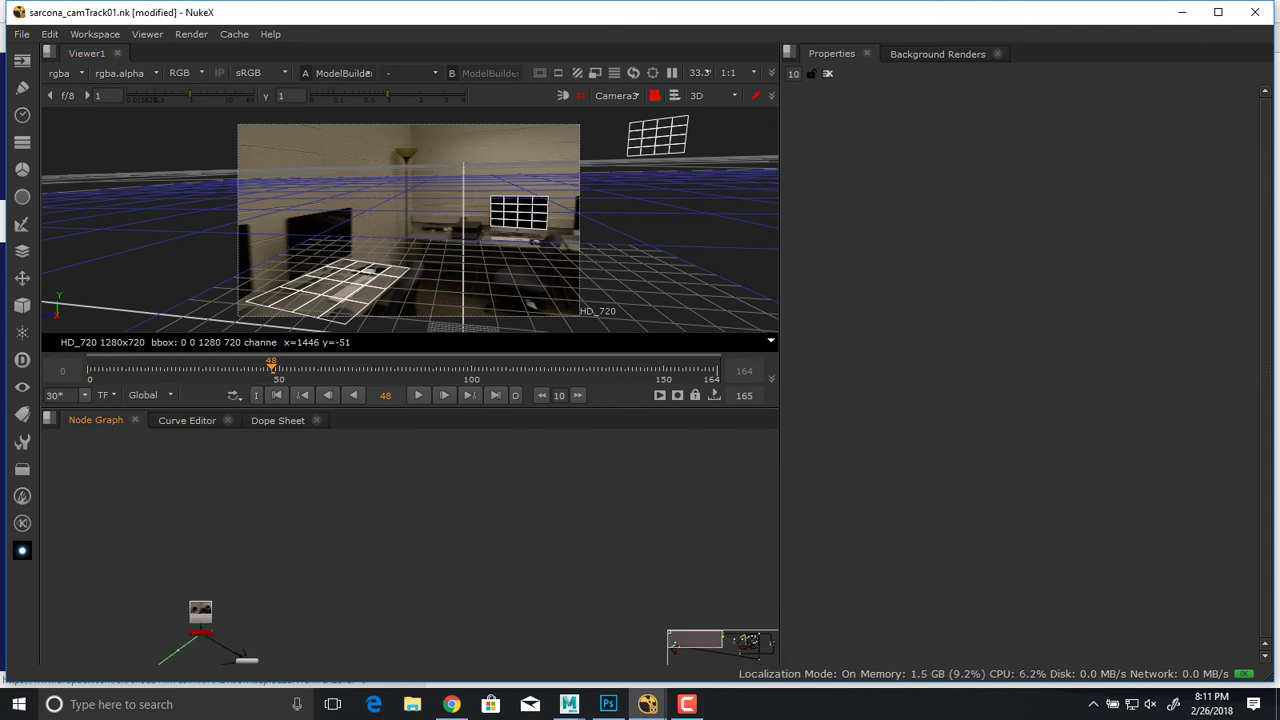
pyautogui.moveTo(210, 658); pyautogui.dragTo(498, 545, button='middle')
pyautogui.scroll(2, 500, 567)
pyautogui.scroll(2, 505, 592)
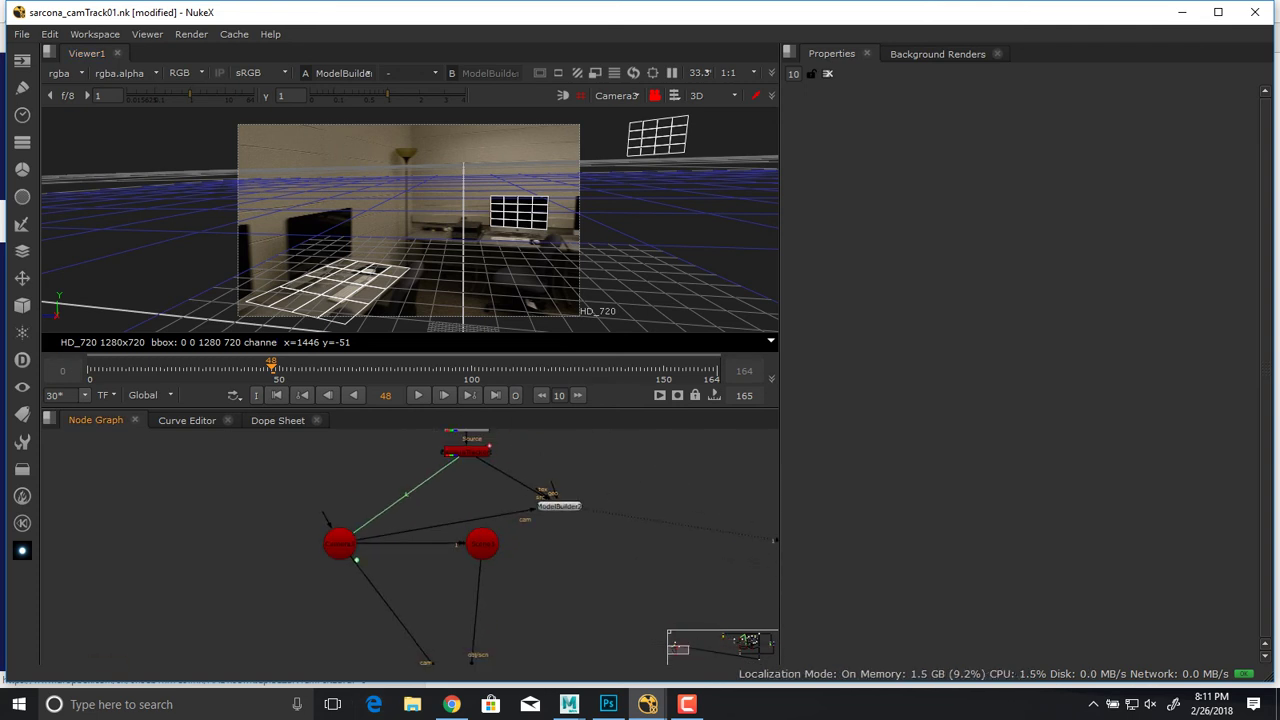
pyautogui.moveTo(507, 590); pyautogui.dragTo(510, 585, button='middle')
pyautogui.click(562, 501)
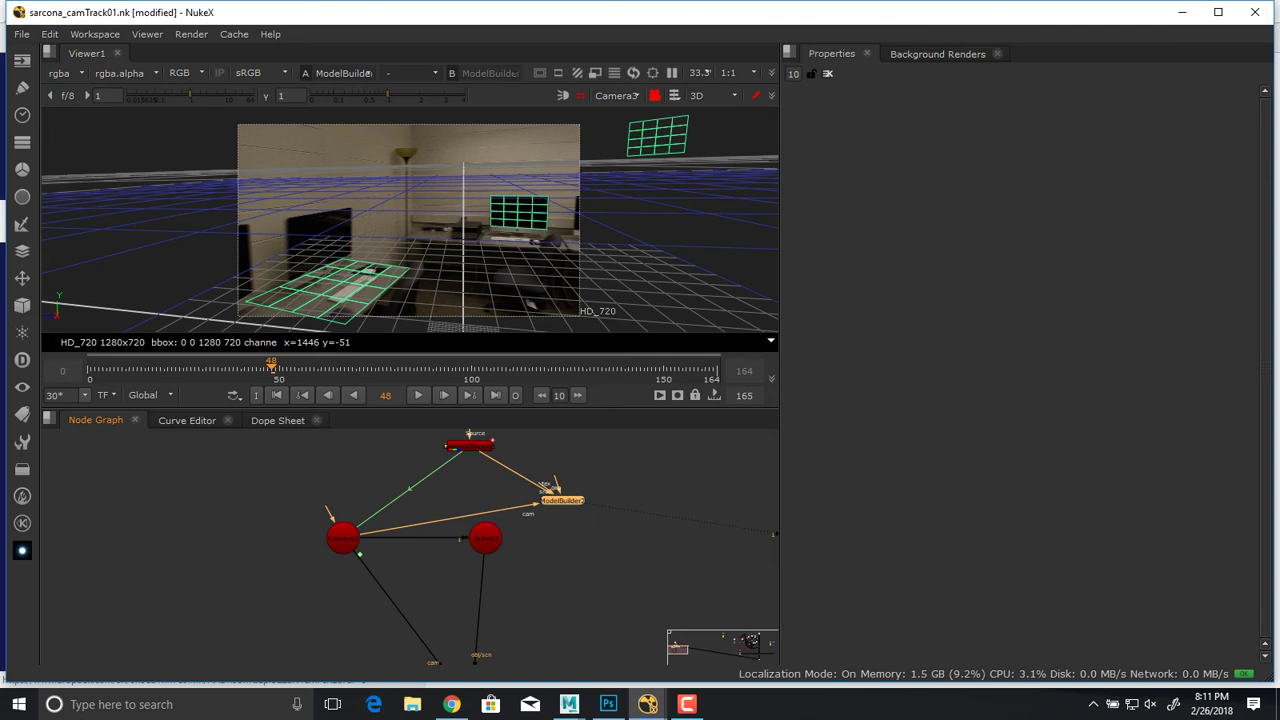
pyautogui.doubleClick(562, 500)
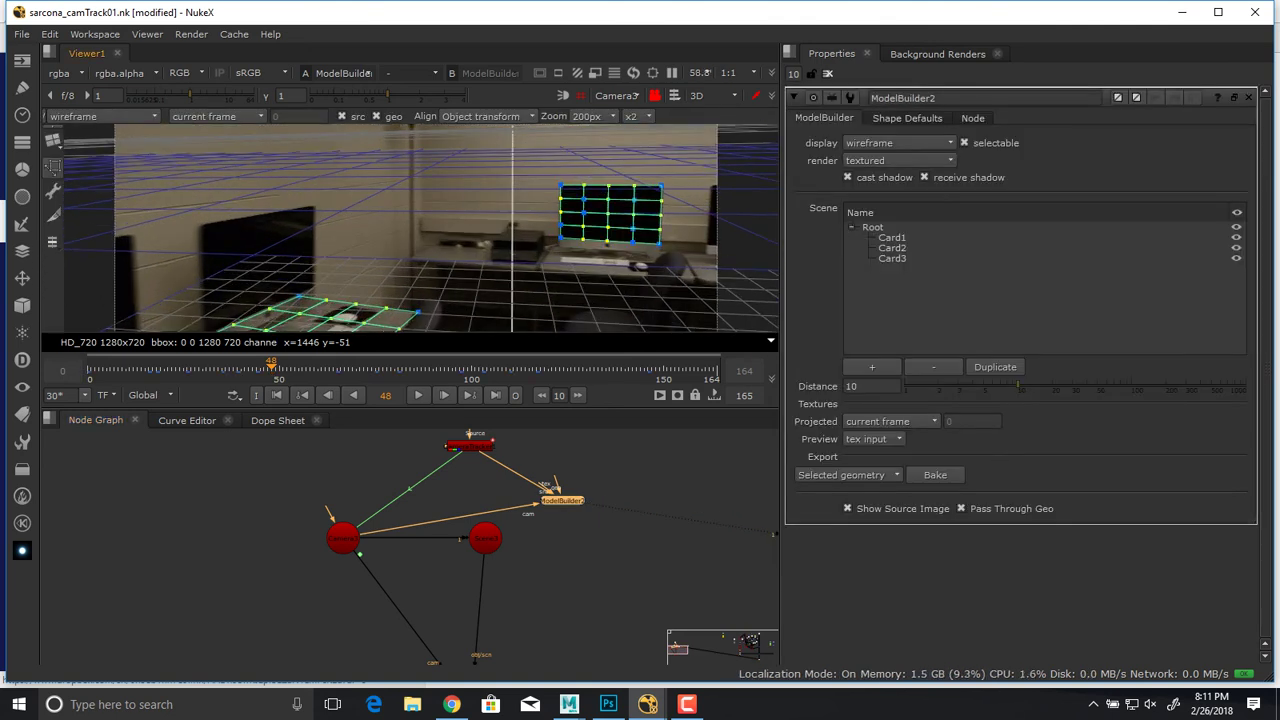
# Add a card in ModelBuilder2 and move its corners roughly onto the screen of the monitor at the left wall.
pyautogui.click(53, 165)
pyautogui.moveTo(261, 260); pyautogui.dragTo(307, 210)
pyautogui.moveTo(307, 210); pyautogui.dragTo(407, 166, button='middle')
pyautogui.moveTo(306, 268); pyautogui.dragTo(306, 288)
pyautogui.moveTo(408, 288); pyautogui.dragTo(407, 238)
# Refine the new card's upper corners and lower-right corner to match the edges of the monitor screen.
pyautogui.moveTo(280, 191)
pyautogui.mouseDown()
pyautogui.moveTo(313, 185)
pyautogui.moveTo(302, 183)
pyautogui.mouseUp()
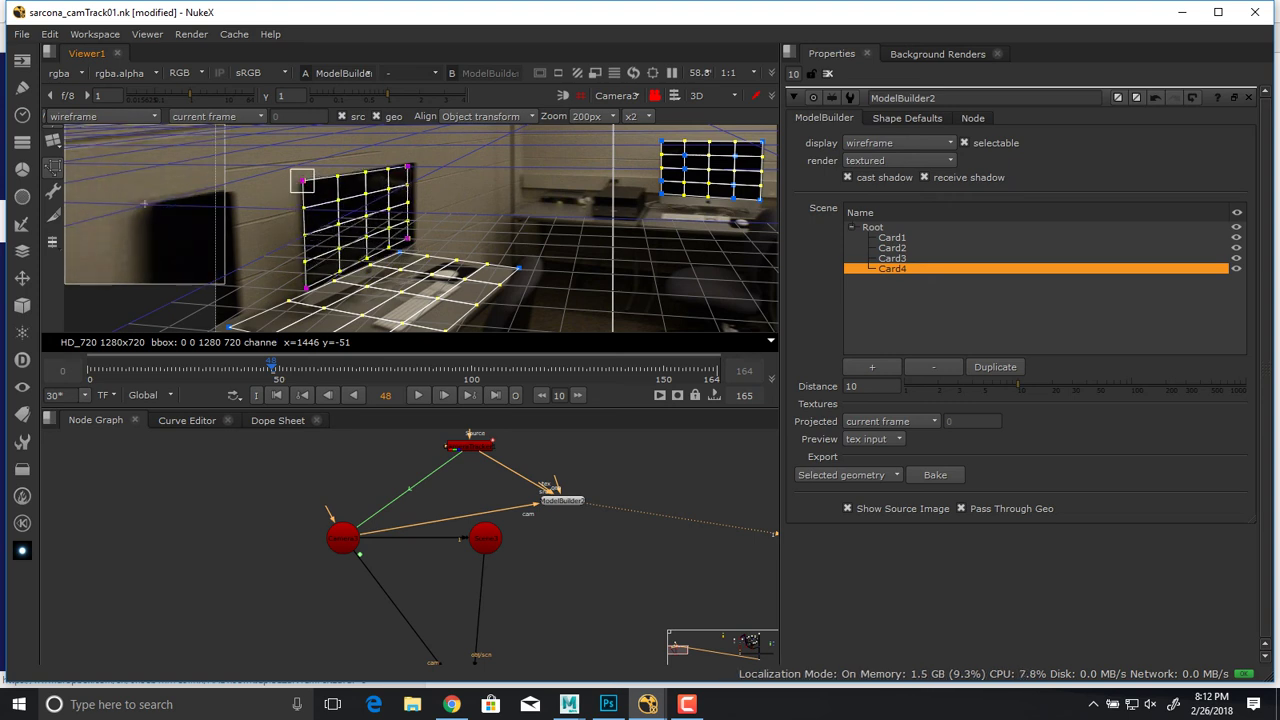
pyautogui.moveTo(407, 238); pyautogui.dragTo(413, 241)
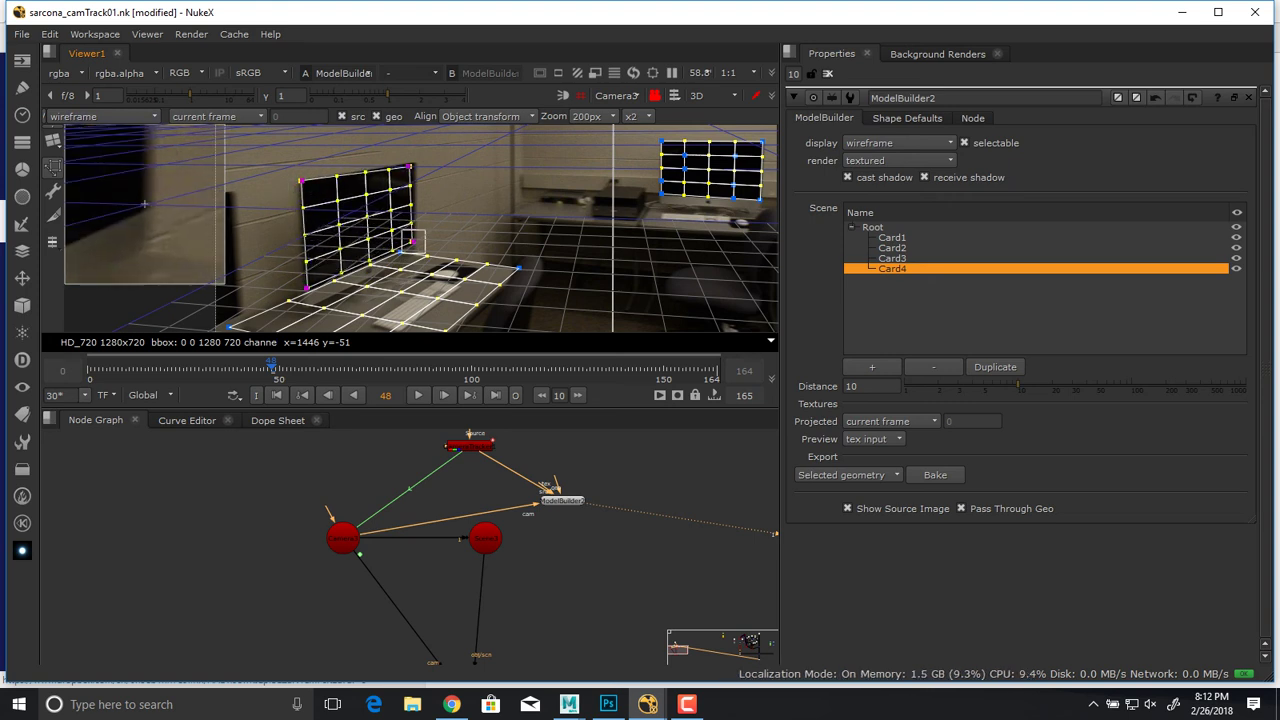
pyautogui.moveTo(410, 166); pyautogui.dragTo(413, 163)
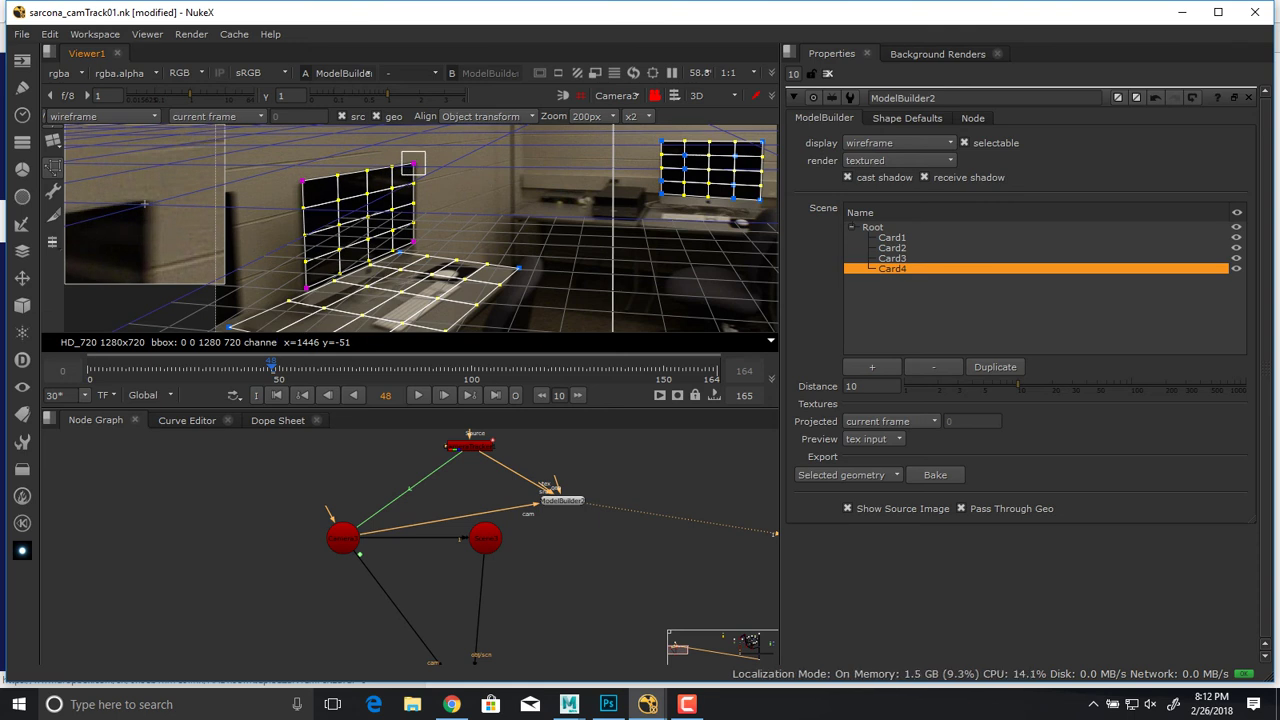
# Fine-tune the new card's upper-right corner on the left monitor at frames 61 and 38 and check the fit at frame 31.
pyautogui.moveTo(305, 369); pyautogui.dragTo(321, 369)
pyautogui.moveTo(367, 163); pyautogui.dragTo(506, 168, button='middle')
pyautogui.moveTo(506, 168); pyautogui.dragTo(486, 174)
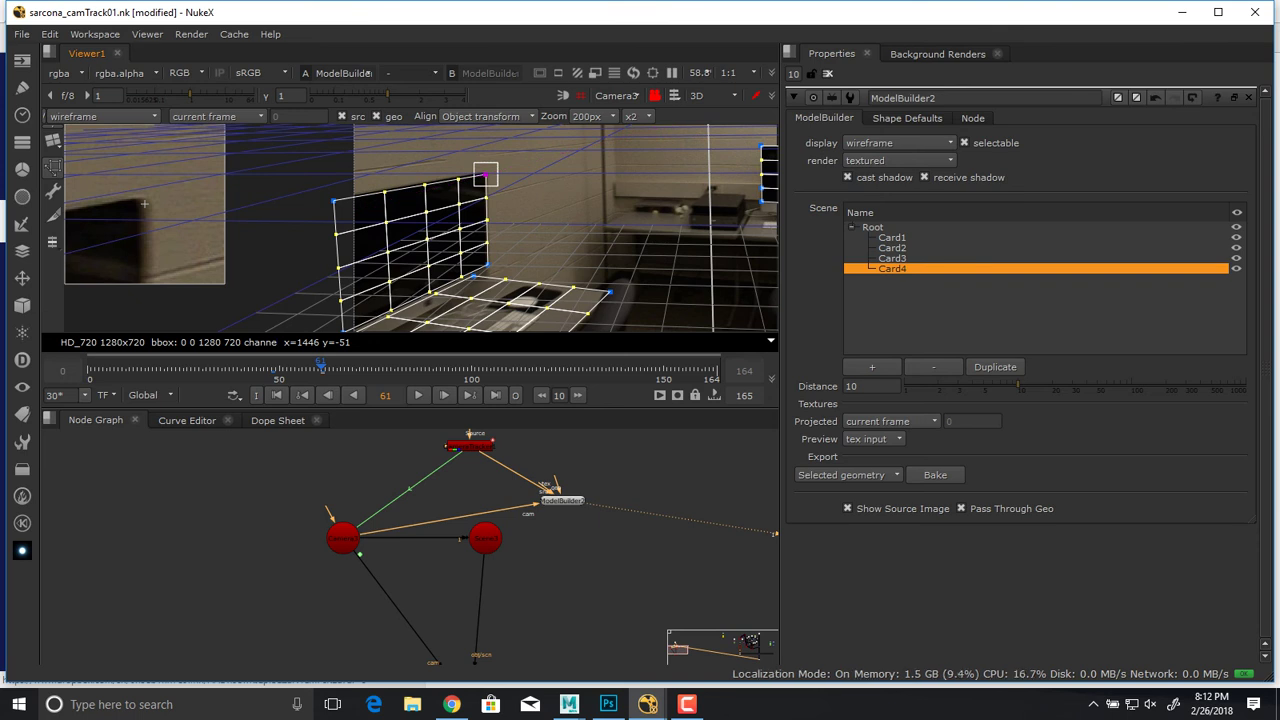
pyautogui.moveTo(321, 368); pyautogui.dragTo(233, 368)
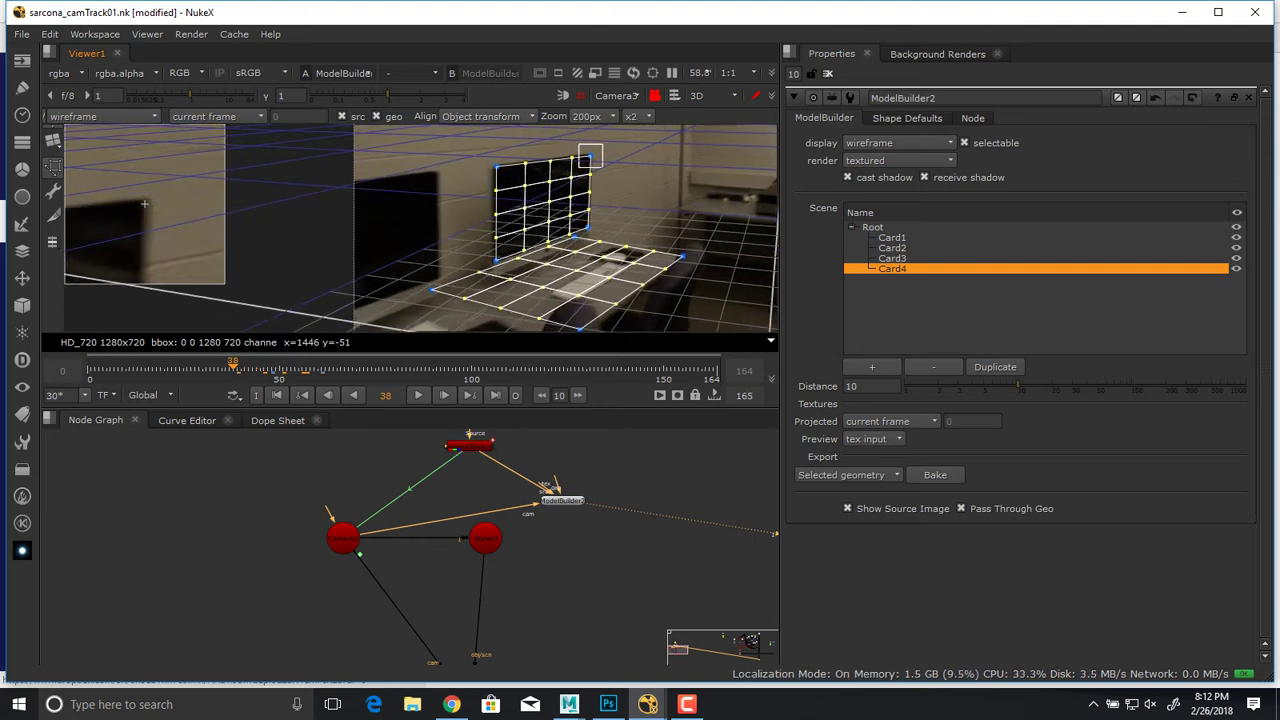
pyautogui.moveTo(591, 156); pyautogui.dragTo(591, 156)
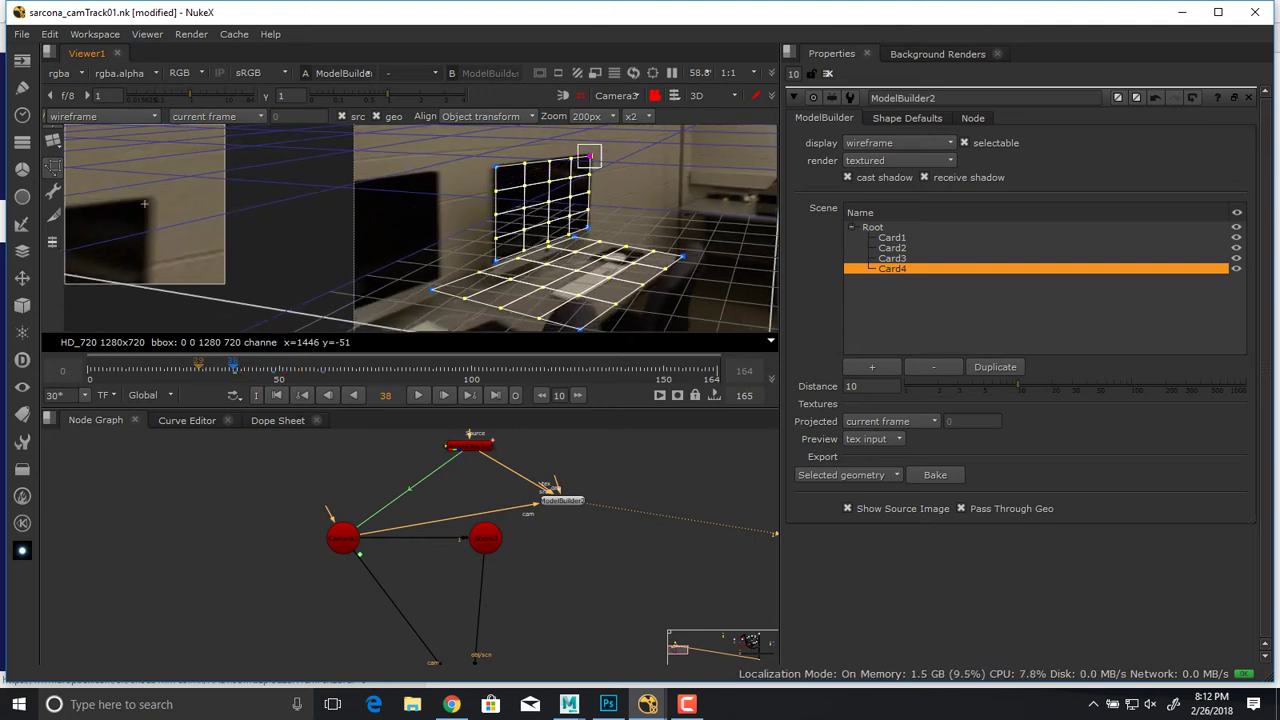
pyautogui.moveTo(234, 367); pyautogui.dragTo(208, 367)
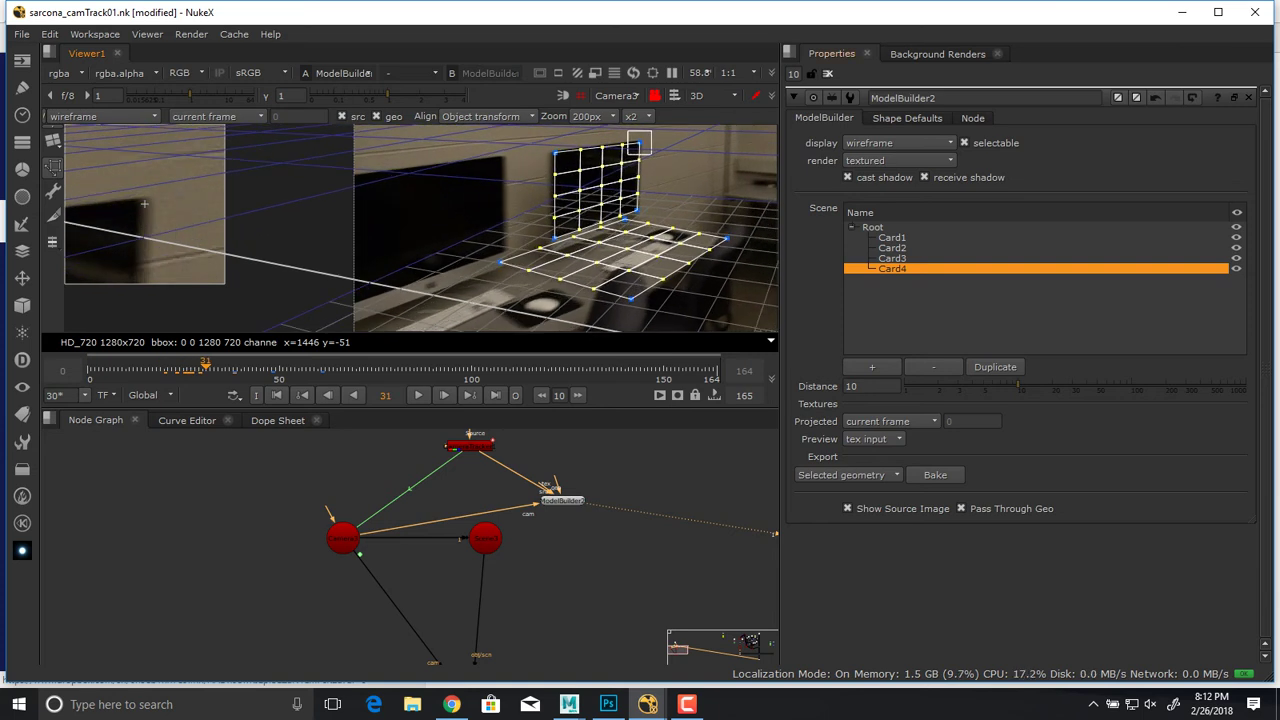
# Bake Card4 into its own geometry node and place that node below ModelBuilder2 in the duplicated network.
pyautogui.doubleClick(892, 269)
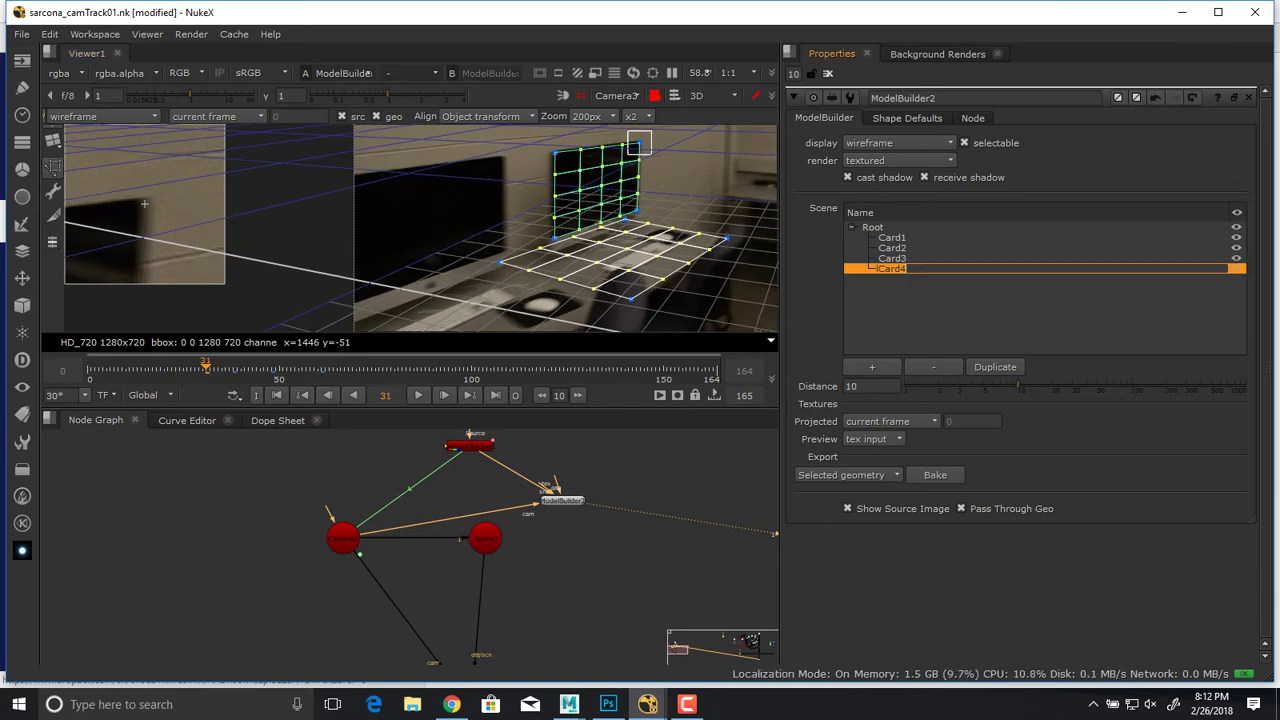
pyautogui.click(935, 475)
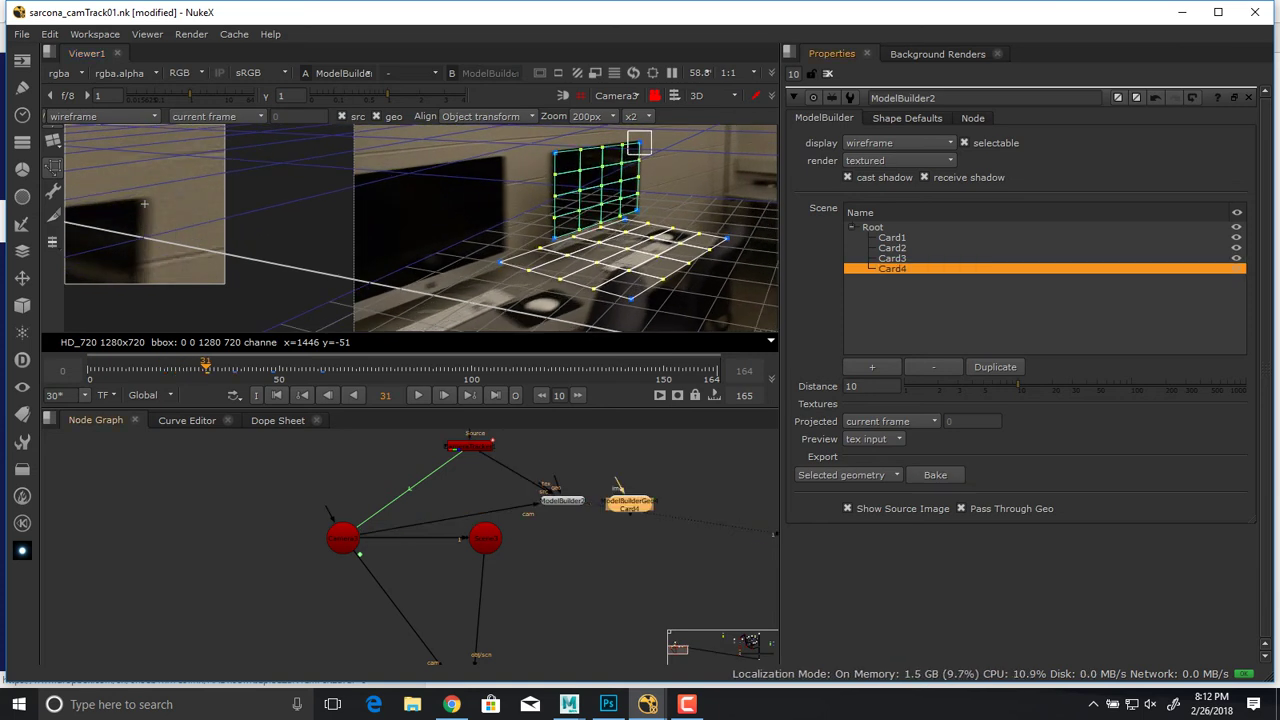
pyautogui.moveTo(629, 503); pyautogui.dragTo(580, 575)
pyautogui.scroll(1, 597, 485)
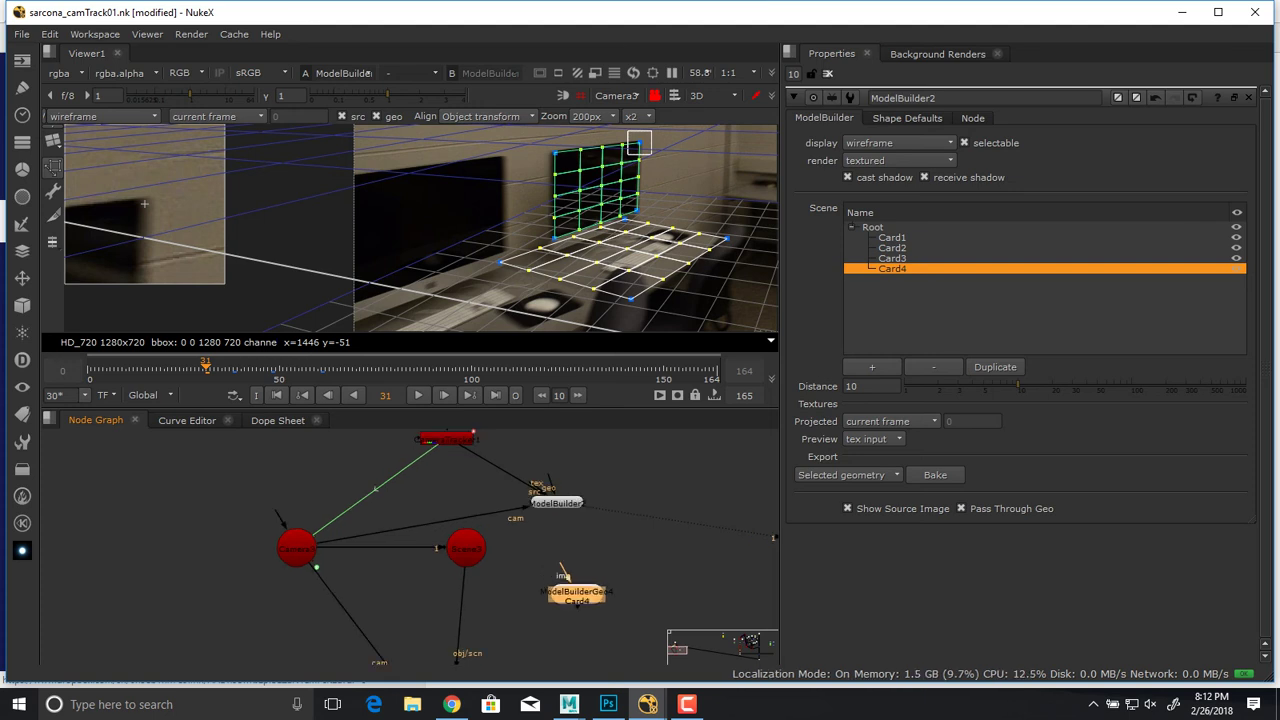
pyautogui.moveTo(560, 503)
pyautogui.mouseDown()
pyautogui.moveTo(582, 516)
pyautogui.moveTo(591, 490)
pyautogui.moveTo(580, 507)
pyautogui.mouseUp()
pyautogui.scroll(3, 590, 490)
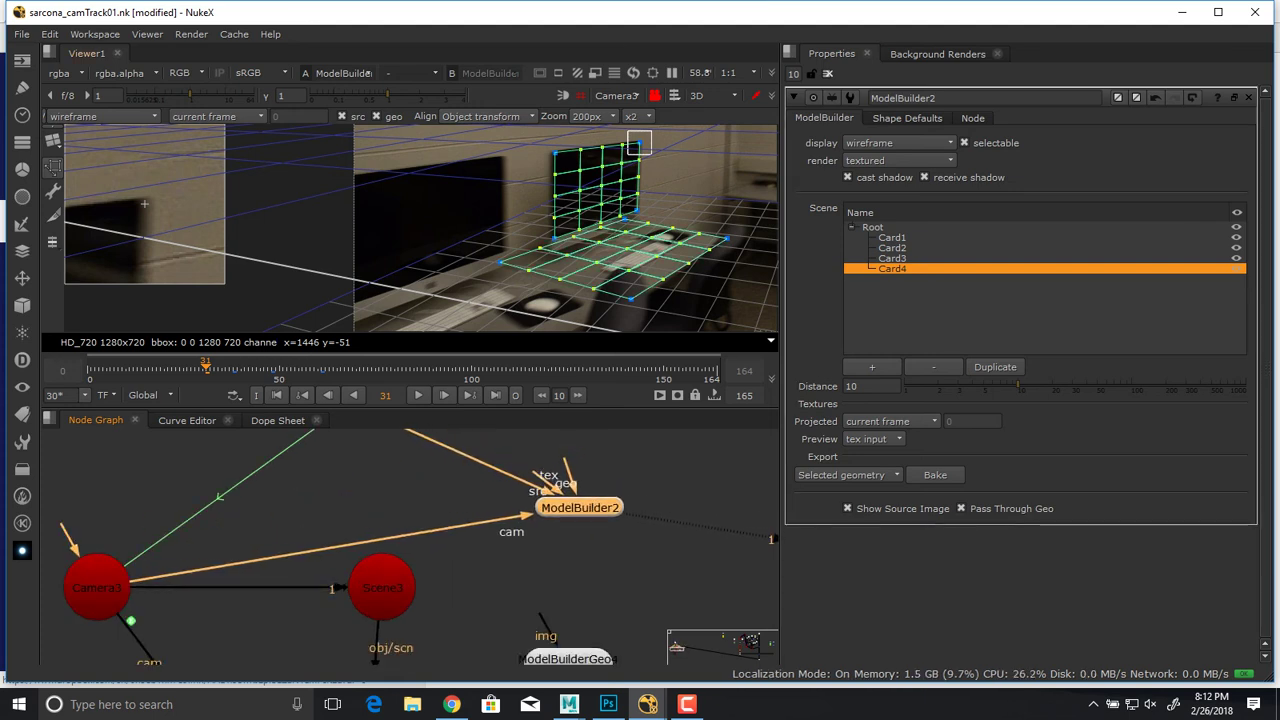
pyautogui.moveTo(580, 507); pyautogui.dragTo(580, 513)
pyautogui.moveTo(570, 590); pyautogui.dragTo(559, 483, button='middle')
pyautogui.moveTo(557, 560); pyautogui.dragTo(496, 591)
# Delete the baked Card4 geometry node and return to ModelBuilder2.
pyautogui.click(53, 141)
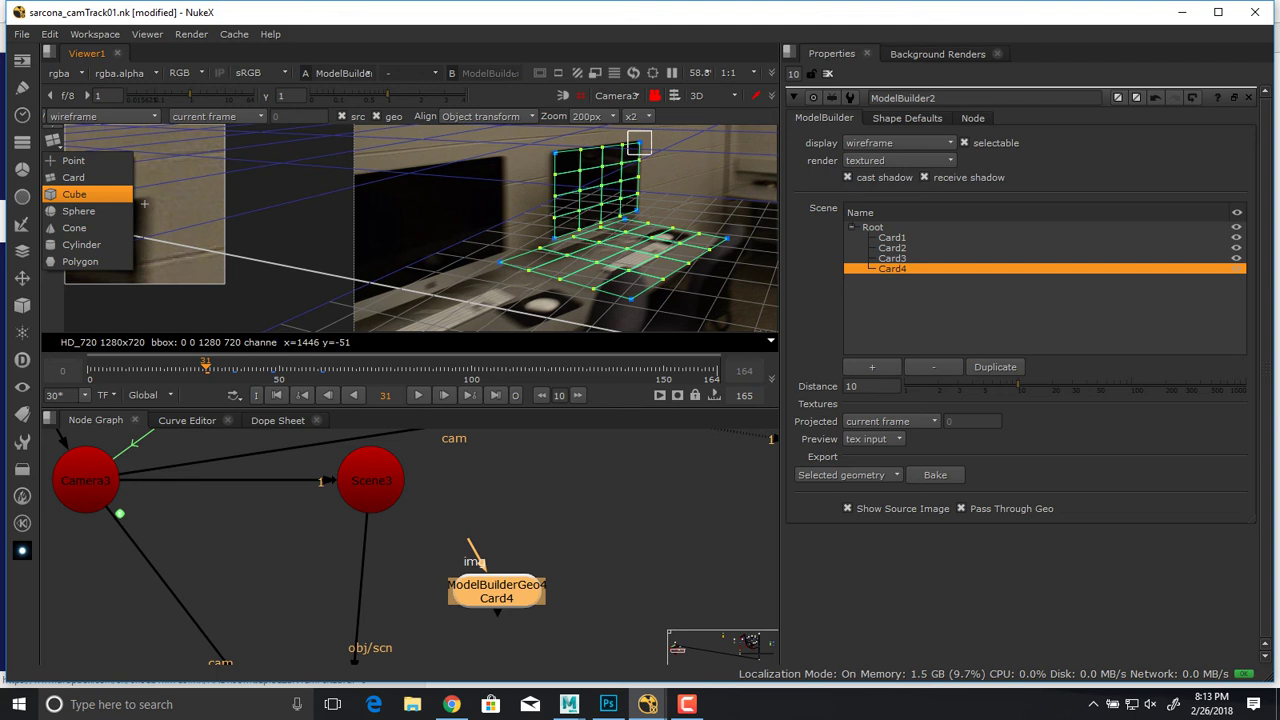
pyautogui.click(144, 204)
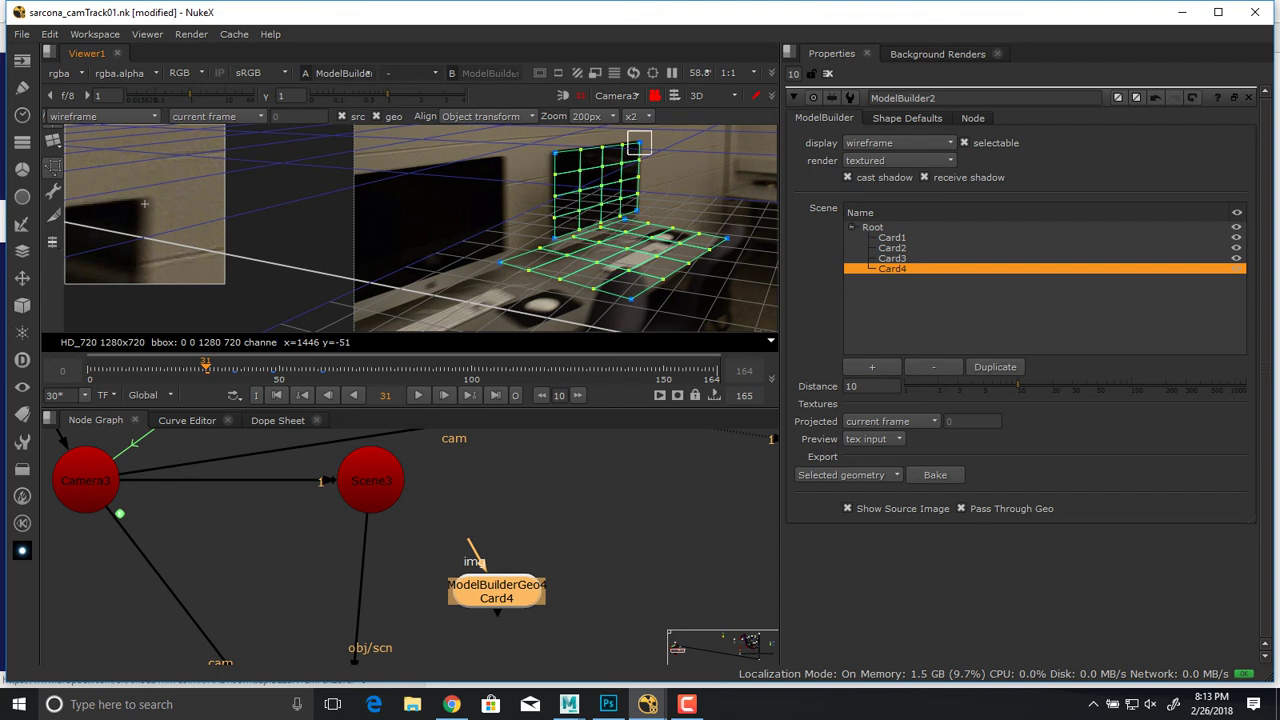
pyautogui.press('Delete')
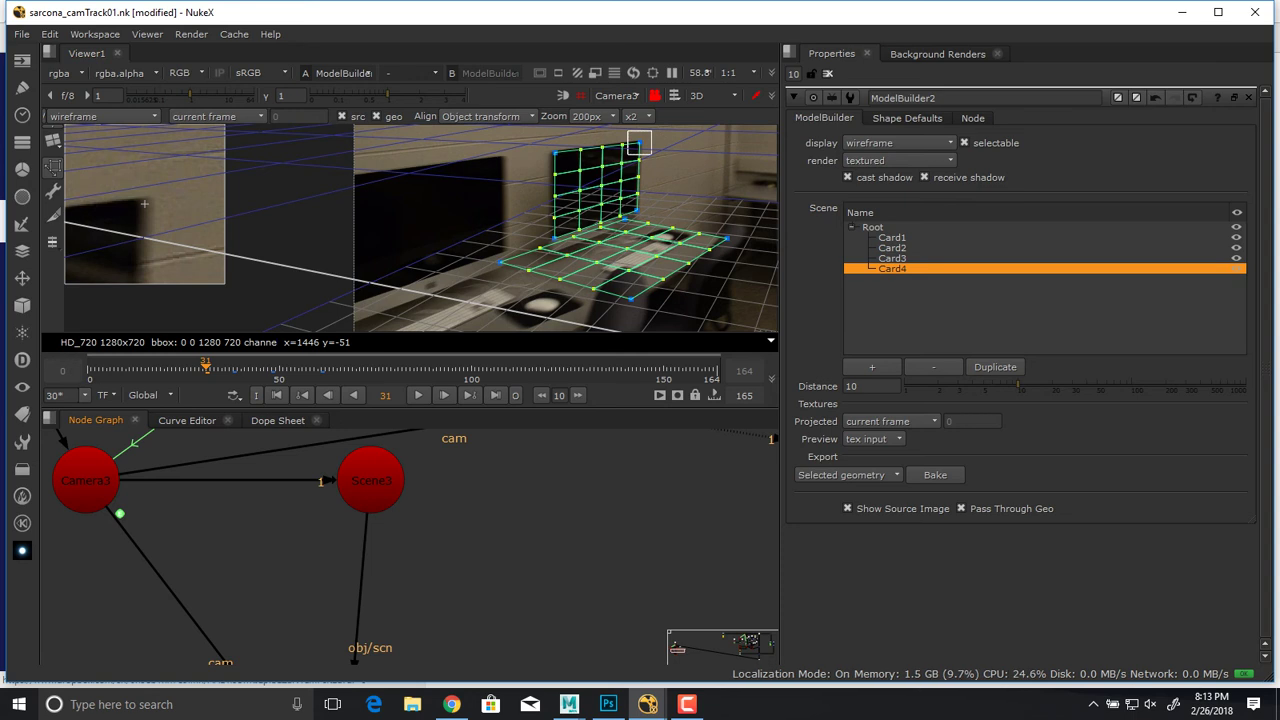
pyautogui.moveTo(400, 500); pyautogui.dragTo(311, 665, button='middle')
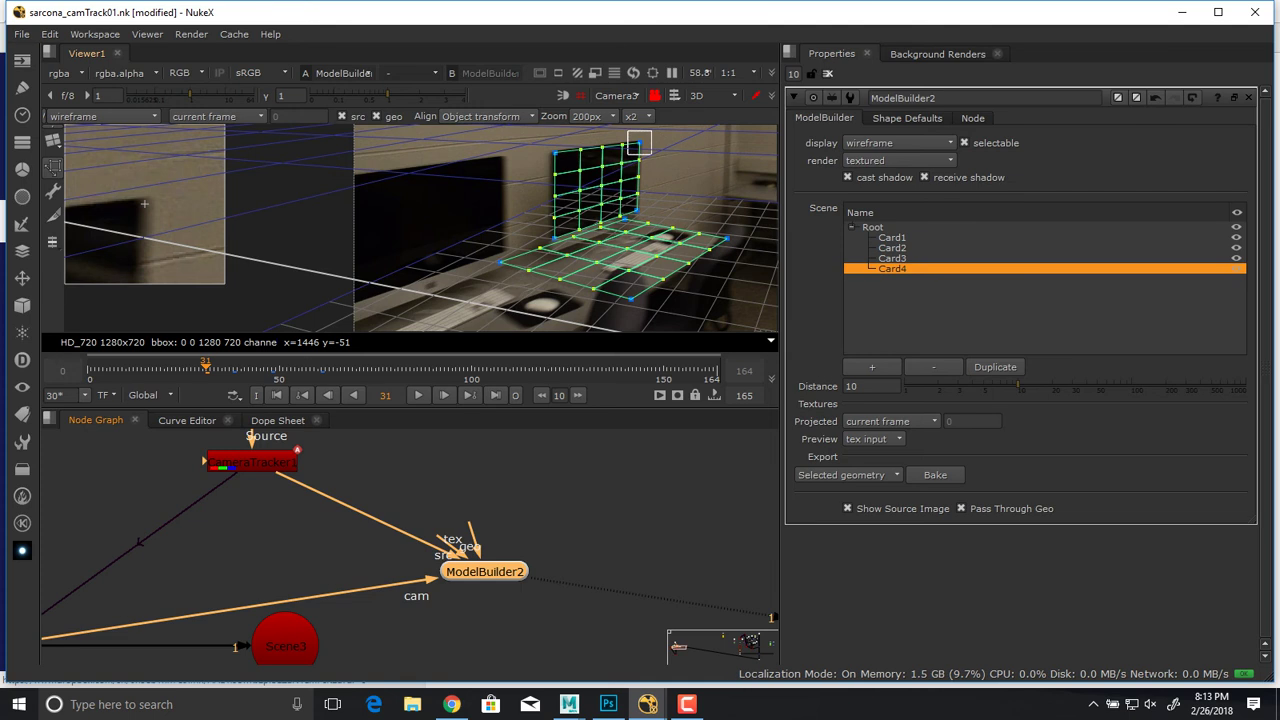
# Examine how the cards align with the monitor and wall at frame 108 in the enlarged viewer.
pyautogui.press('space')
pyautogui.moveTo(640, 400); pyautogui.dragTo(498, 343, button='middle')
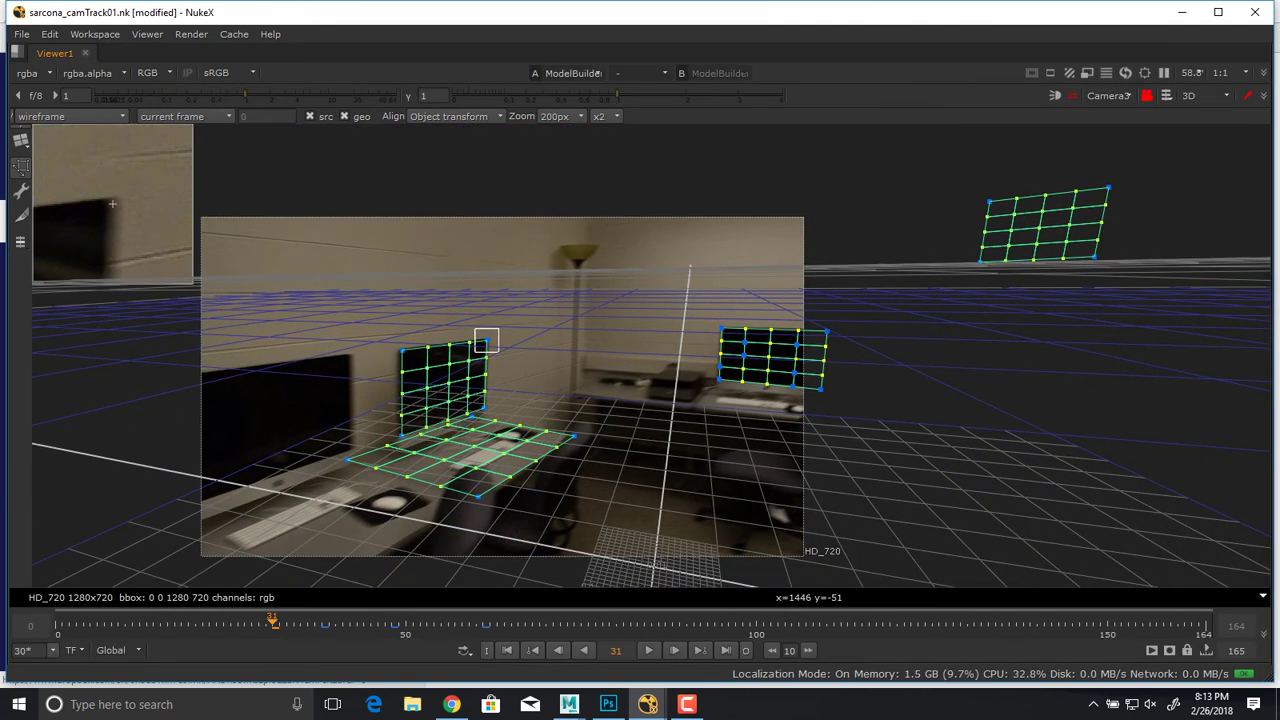
pyautogui.moveTo(280, 625); pyautogui.dragTo(813, 625)
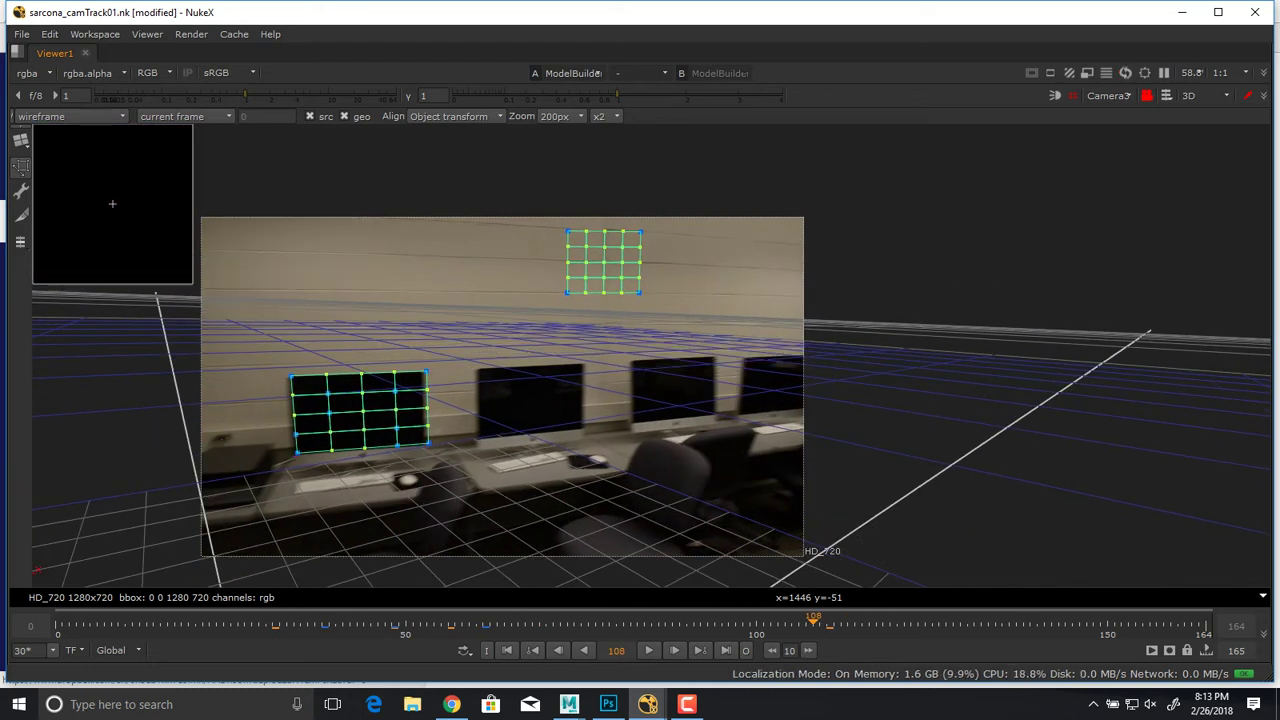
pyautogui.scroll(7, 609, 246)
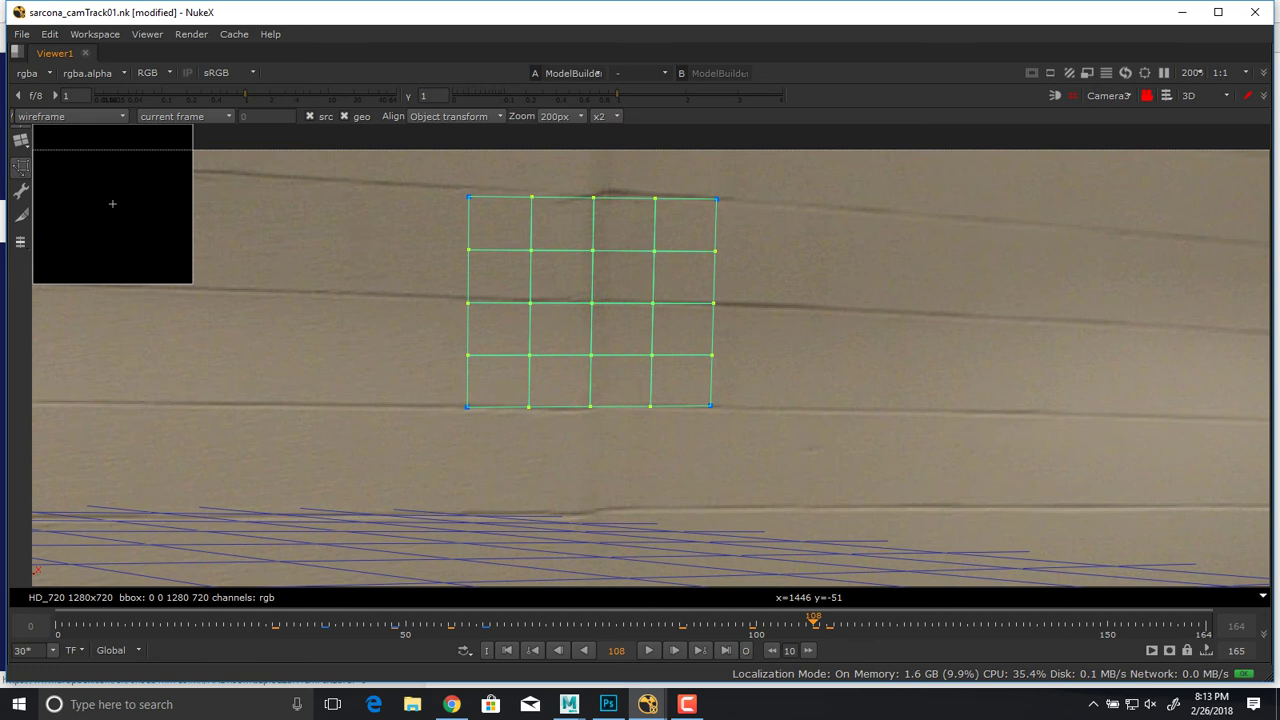
pyautogui.press('space')
pyautogui.scroll(-10, 144, 203)
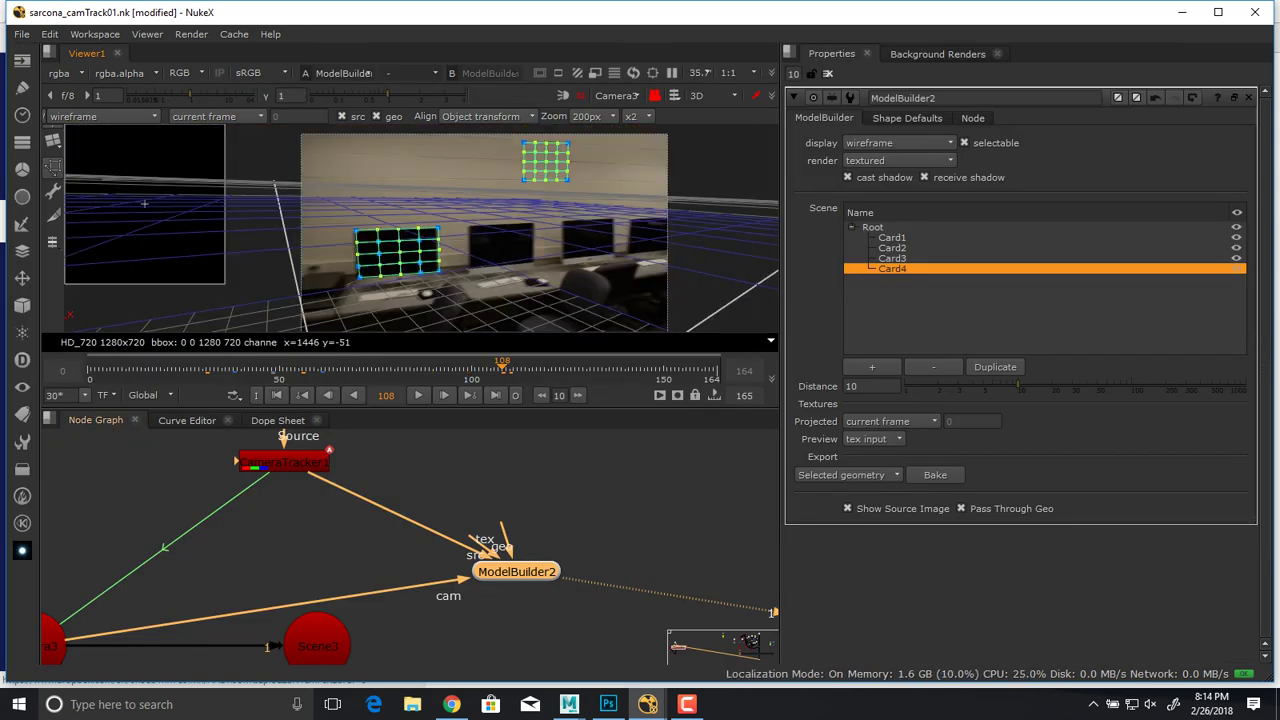
# Inspect the cards and the tracked camera from several sides and from above, outside the camera view.
pyautogui.moveTo(400, 570); pyautogui.dragTo(386, 504, button='middle')
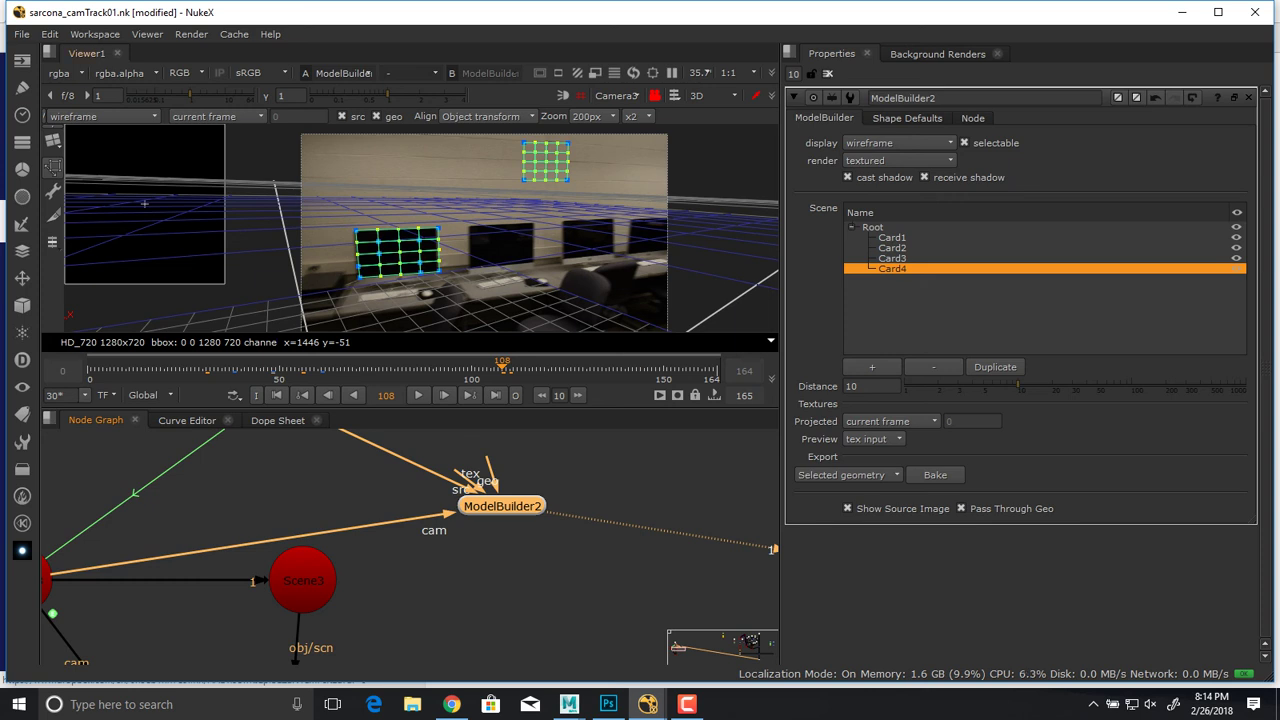
pyautogui.press('space')
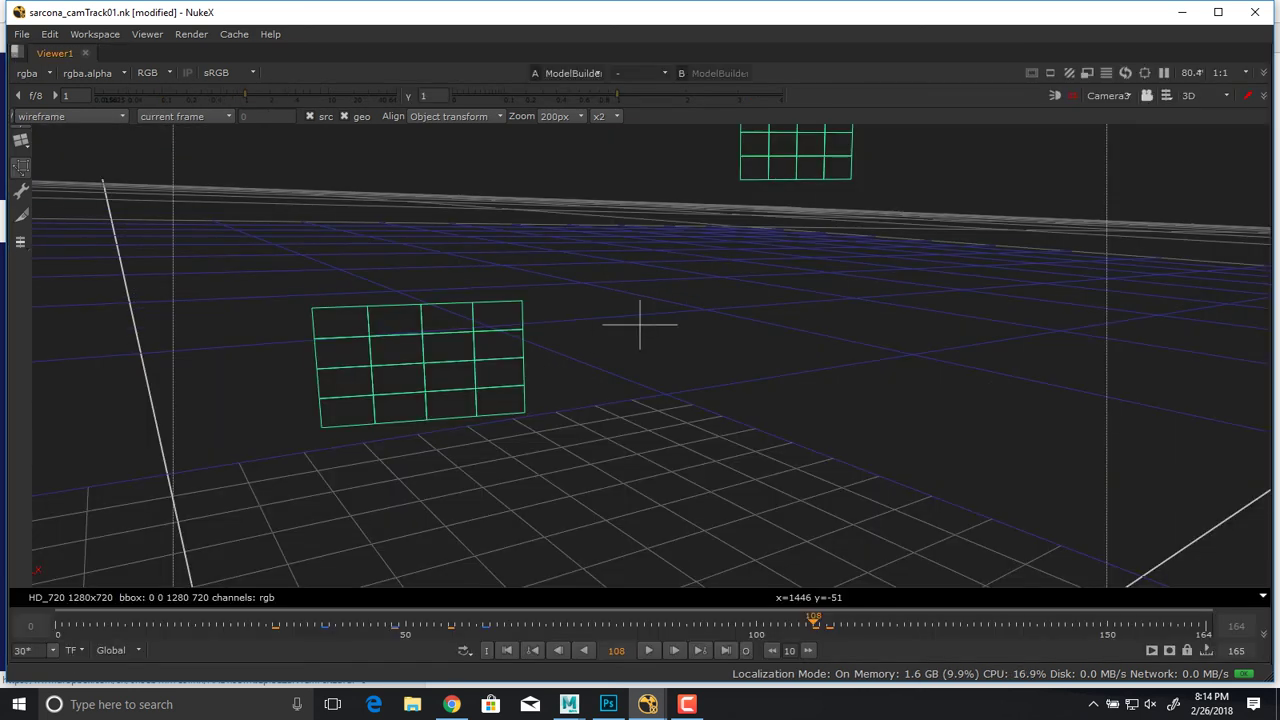
pyautogui.keyDown('ctrl'); pyautogui.moveTo(560, 340); pyautogui.dragTo(780, 400); pyautogui.keyUp('ctrl')
pyautogui.scroll(-8, 650, 355)
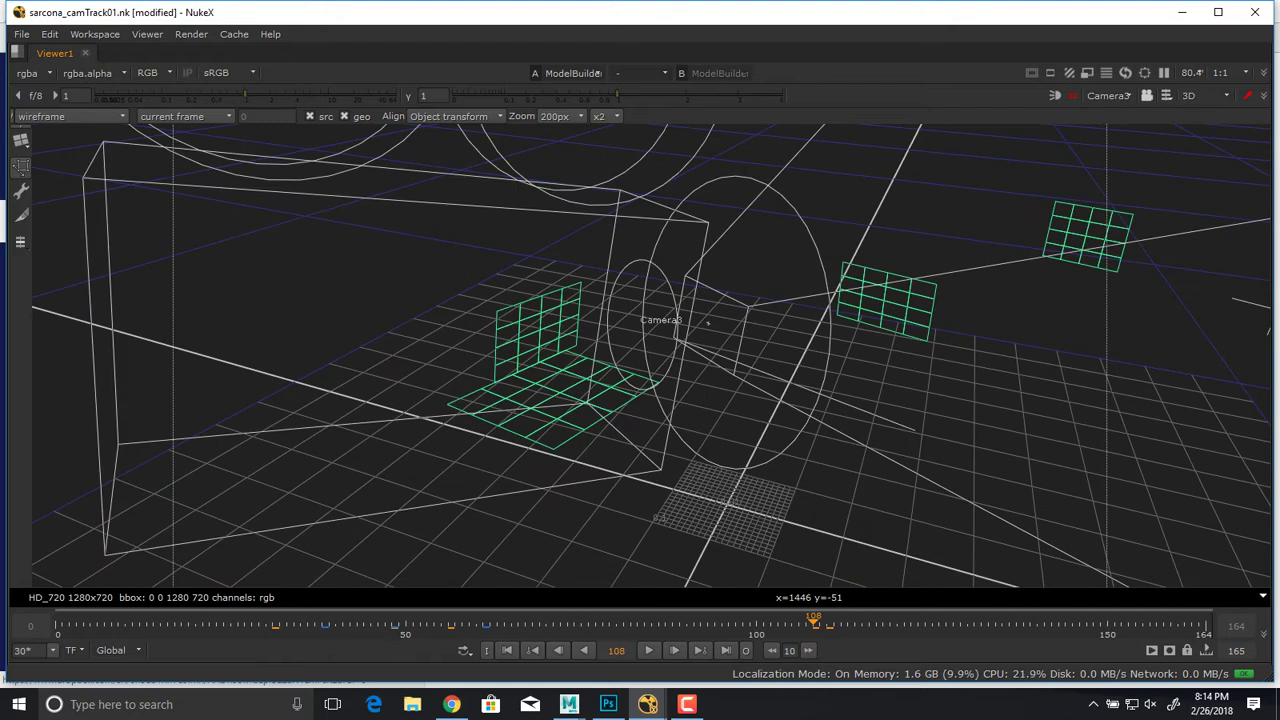
pyautogui.keyDown('ctrl'); pyautogui.moveTo(650, 355); pyautogui.dragTo(697, 297); pyautogui.keyUp('ctrl')
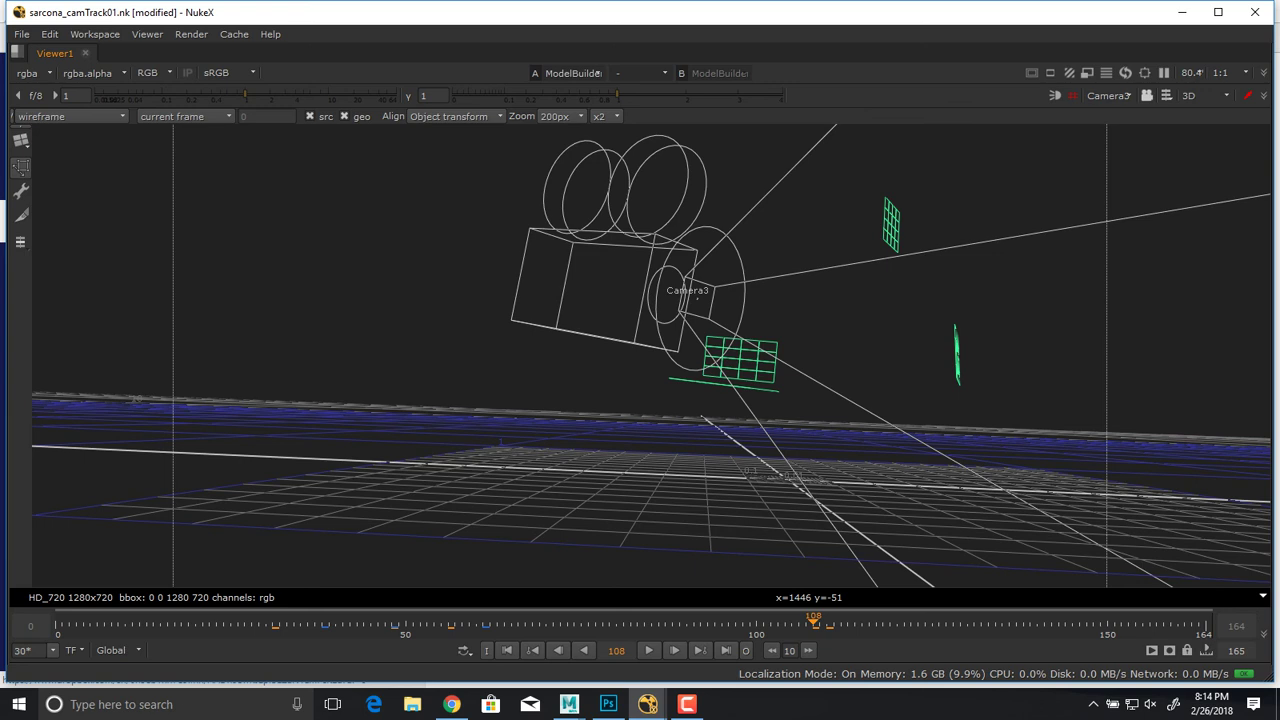
pyautogui.keyDown('ctrl'); pyautogui.moveTo(700, 380); pyautogui.dragTo(775, 355); pyautogui.keyUp('ctrl')
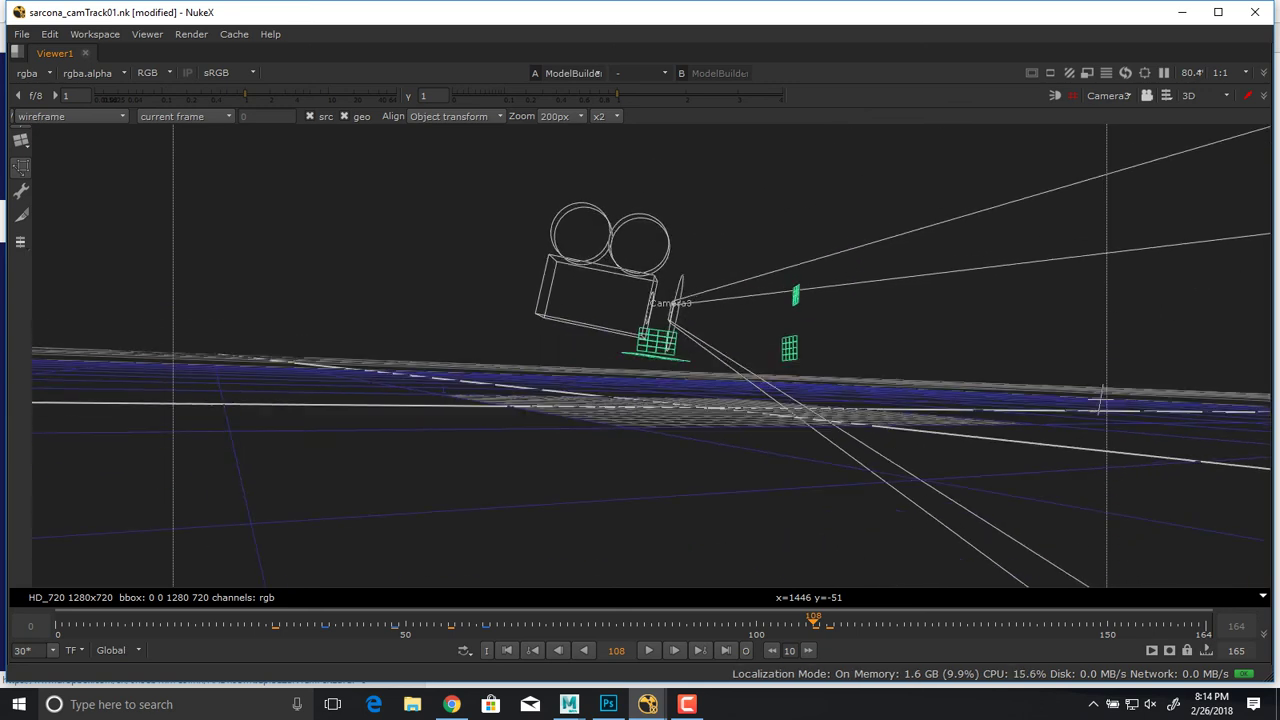
pyautogui.keyDown('ctrl'); pyautogui.moveTo(740, 310); pyautogui.dragTo(662, 440); pyautogui.keyUp('ctrl')
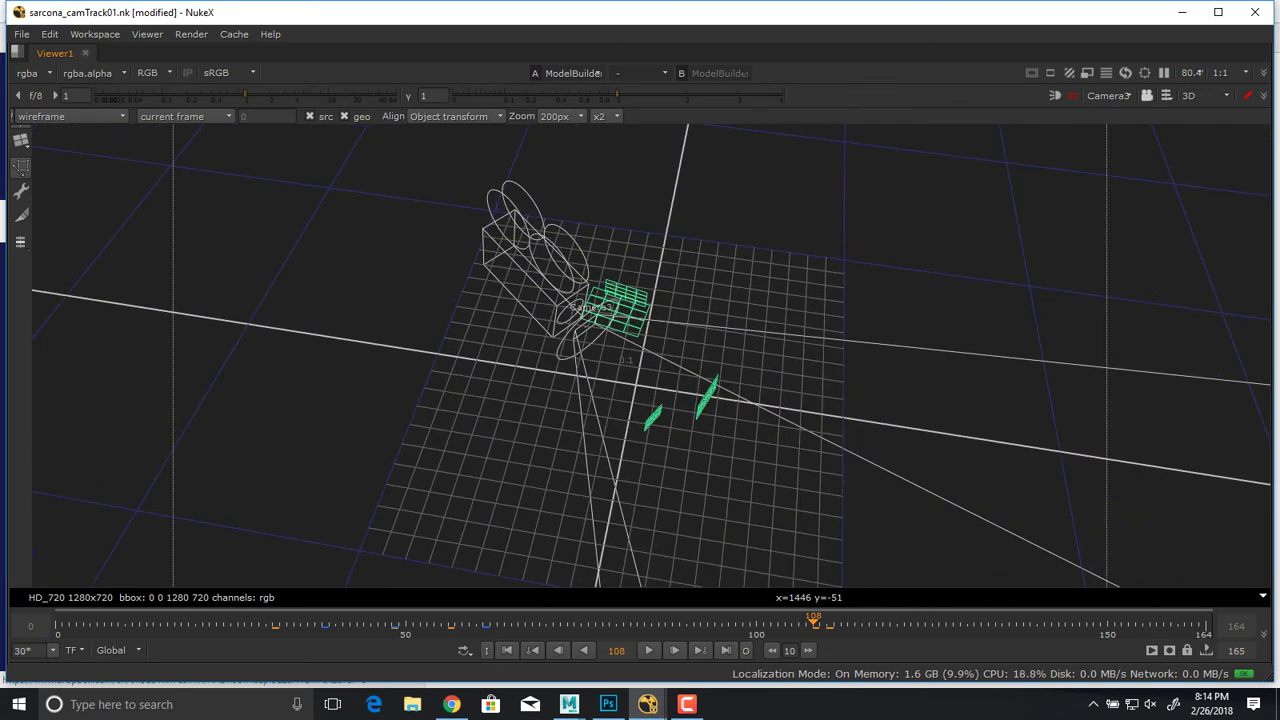
pyautogui.keyDown('ctrl'); pyautogui.moveTo(625, 360); pyautogui.dragTo(665, 375); pyautogui.keyUp('ctrl')
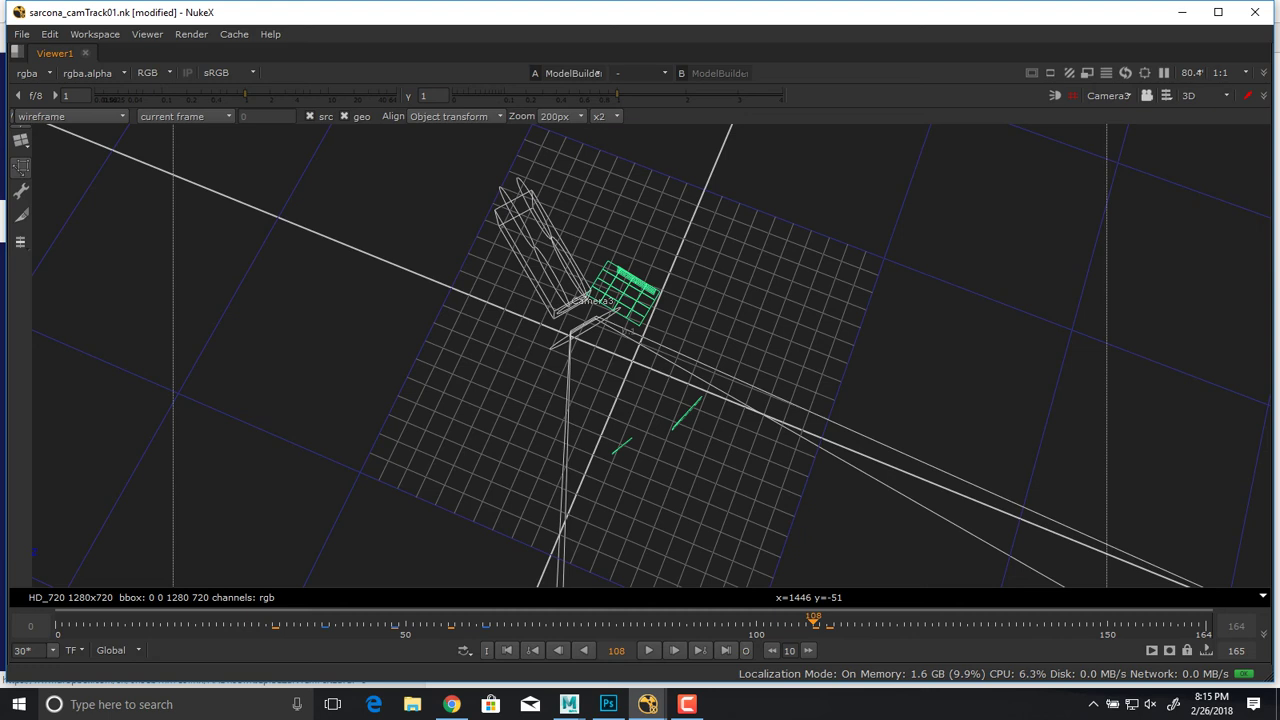
pyautogui.press('space')
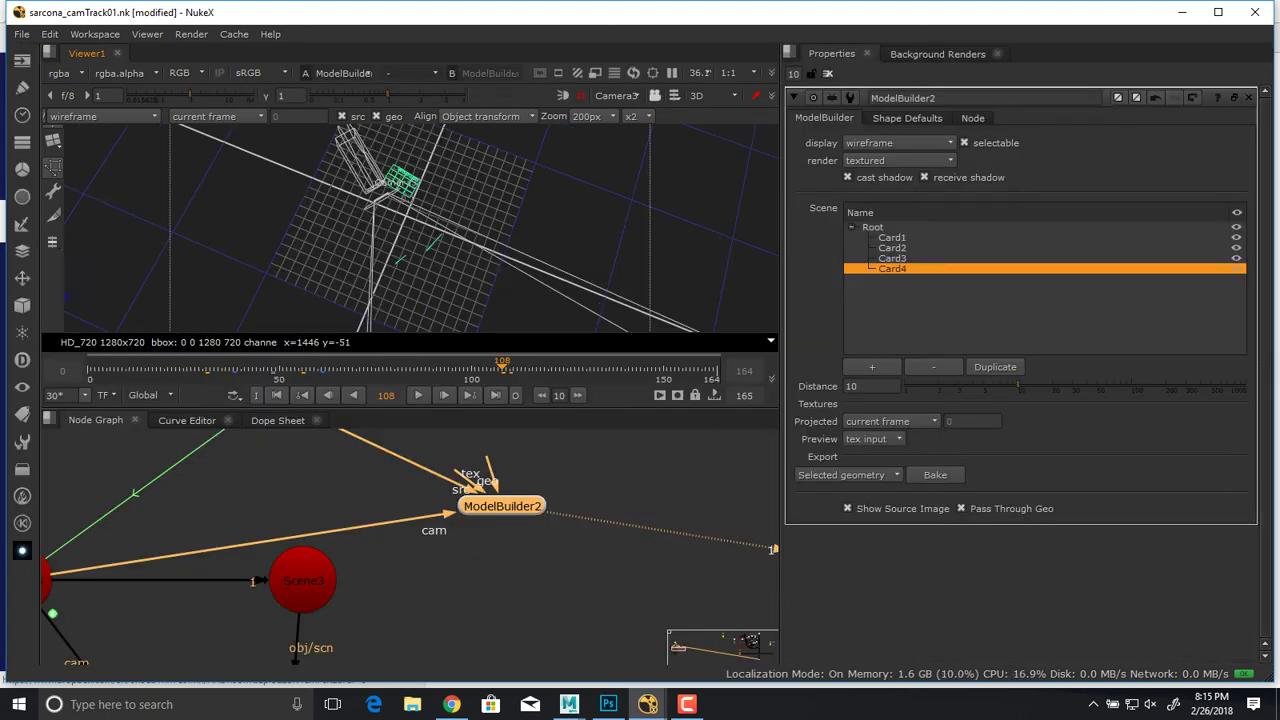
# Show the footage in 2D and examine the desk at the left wall at frame 34.
pyautogui.press('Tab')
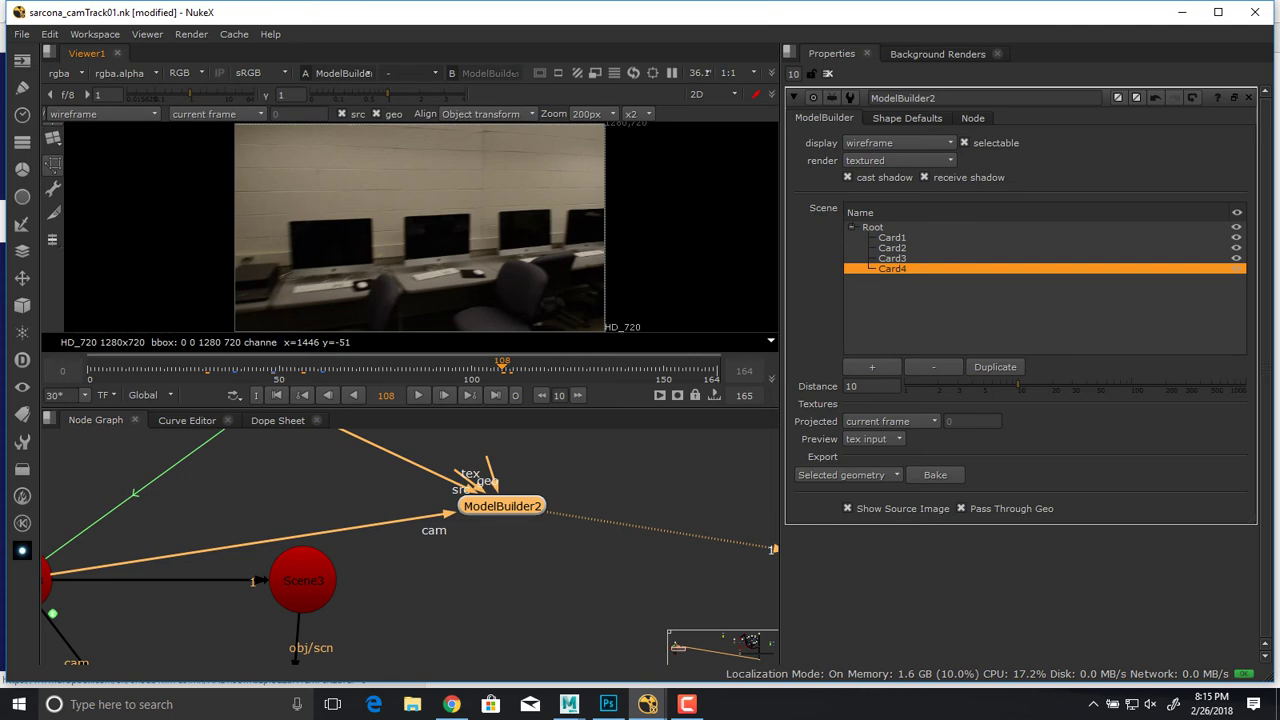
pyautogui.moveTo(502, 369); pyautogui.dragTo(219, 369)
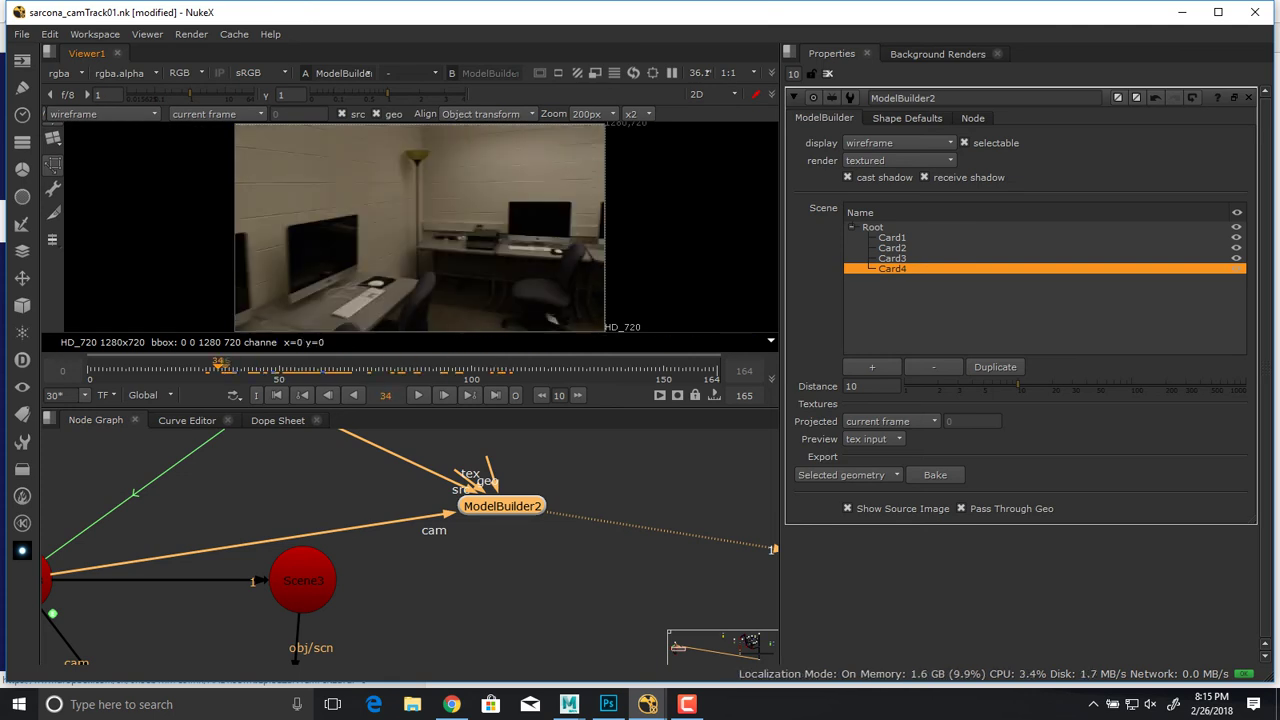
pyautogui.scroll(1, 375, 242)
pyautogui.moveTo(375, 241); pyautogui.dragTo(428, 173, button='middle')
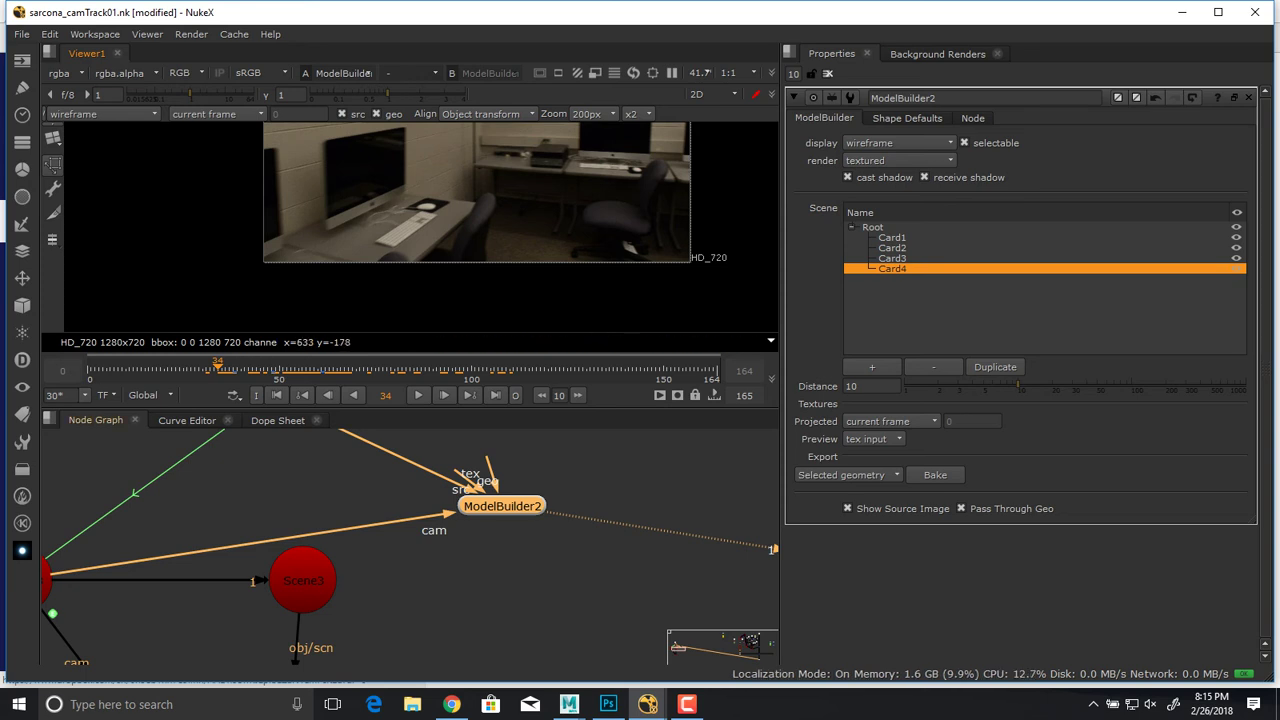
# Copy the Read1 node with the cleanDesk copy.tif image from the original network.
pyautogui.moveTo(740, 440); pyautogui.dragTo(395, 563, button='middle')
pyautogui.scroll(-4, 450, 560)
pyautogui.moveTo(715, 550); pyautogui.dragTo(115, 538, button='middle')
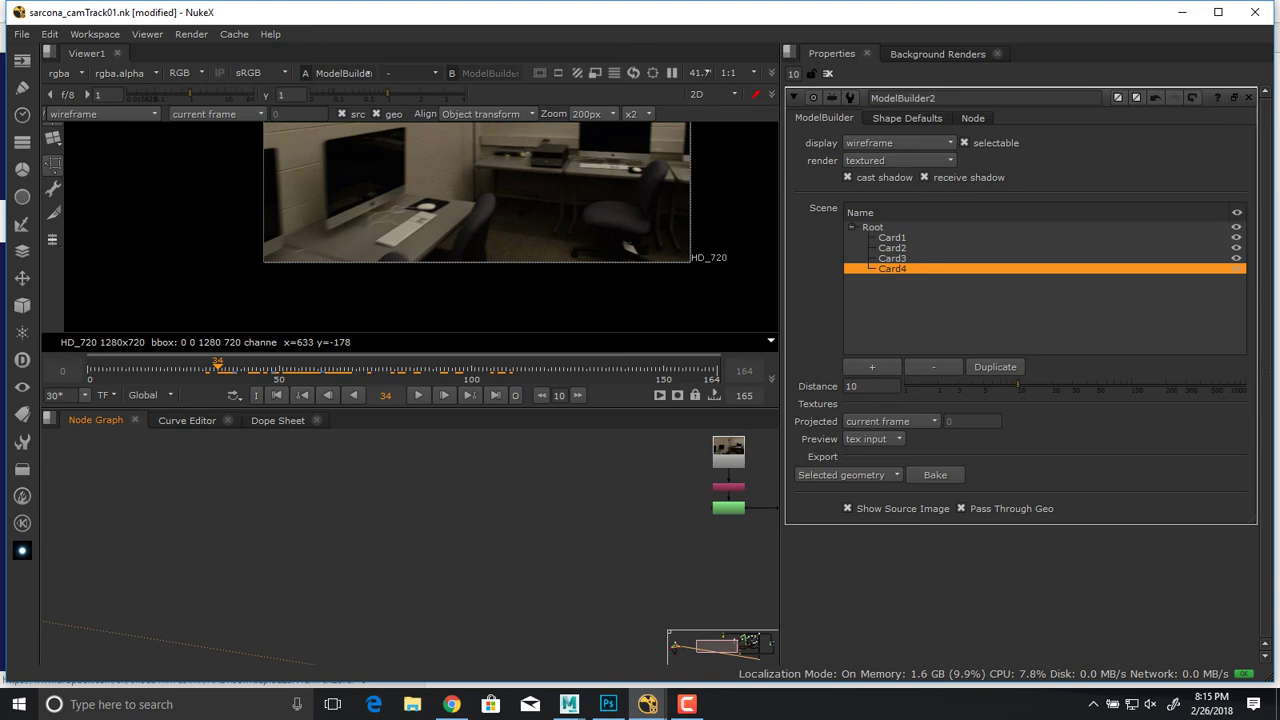
pyautogui.scroll(1, 130, 580)
pyautogui.moveTo(740, 450); pyautogui.dragTo(511, 516, button='middle')
pyautogui.scroll(4, 511, 516)
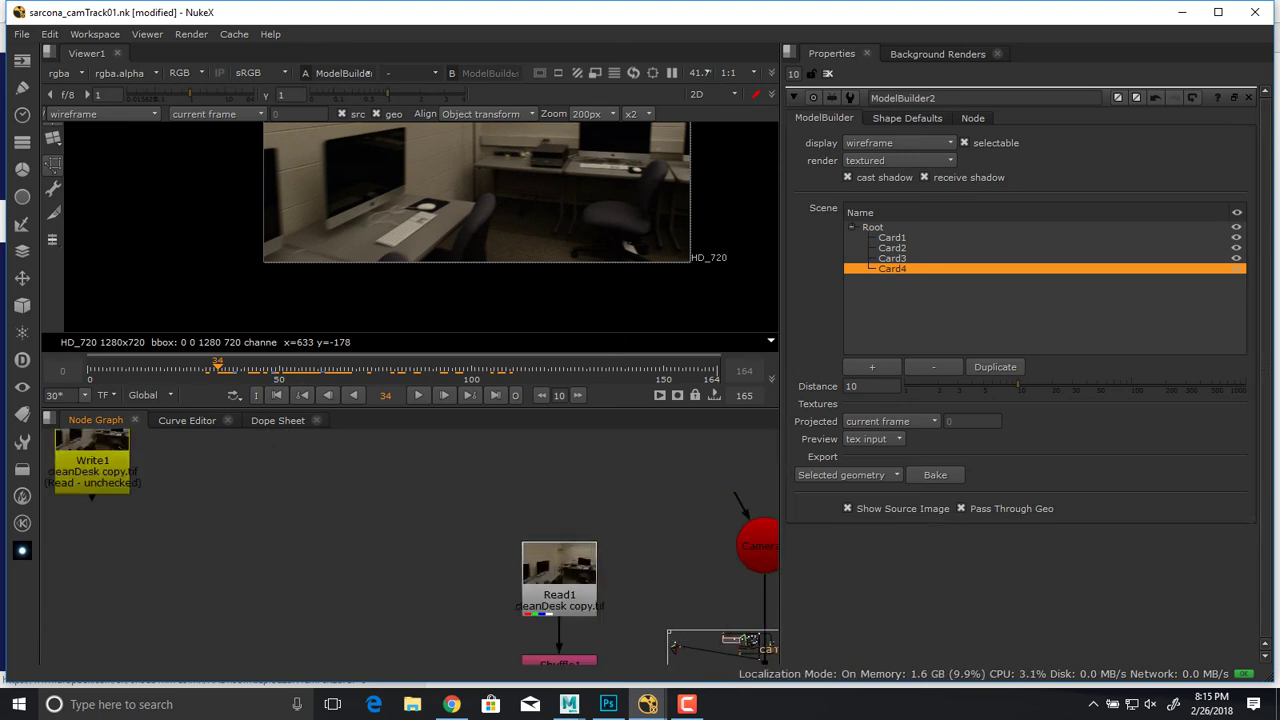
pyautogui.click(559, 592)
pyautogui.hotkey('ctrl', 'c')
# Paste the copied clean-desk Read node beside the footage Read node of the duplicated network.
pyautogui.moveTo(130, 590); pyautogui.dragTo(745, 525, button='middle')
pyautogui.scroll(-2, 411, 528)
pyautogui.moveTo(411, 528); pyautogui.dragTo(745, 590, button='middle')
pyautogui.moveTo(350, 530); pyautogui.dragTo(715, 570, button='middle')
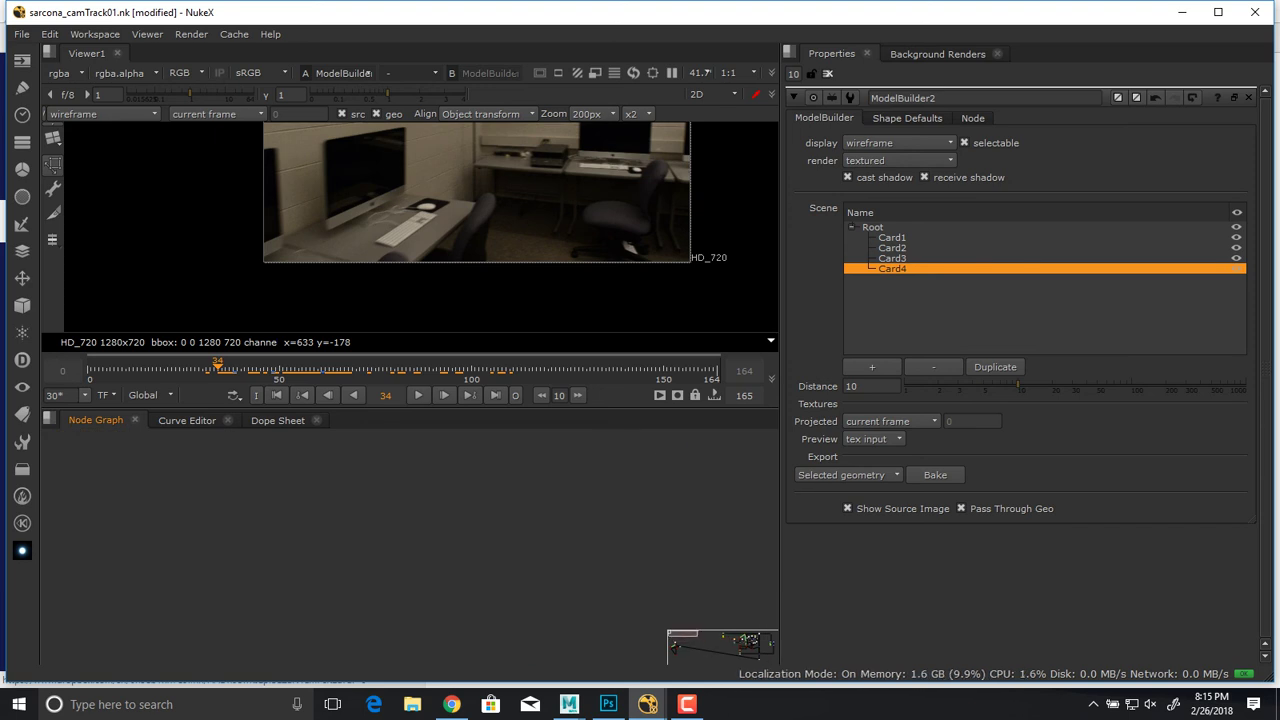
pyautogui.scroll(-2, 410, 545)
pyautogui.moveTo(350, 530); pyautogui.dragTo(505, 573, button='middle')
pyautogui.moveTo(684, 634)
pyautogui.mouseDown()
pyautogui.moveTo(671, 655)
pyautogui.moveTo(671, 643)
pyautogui.mouseUp()
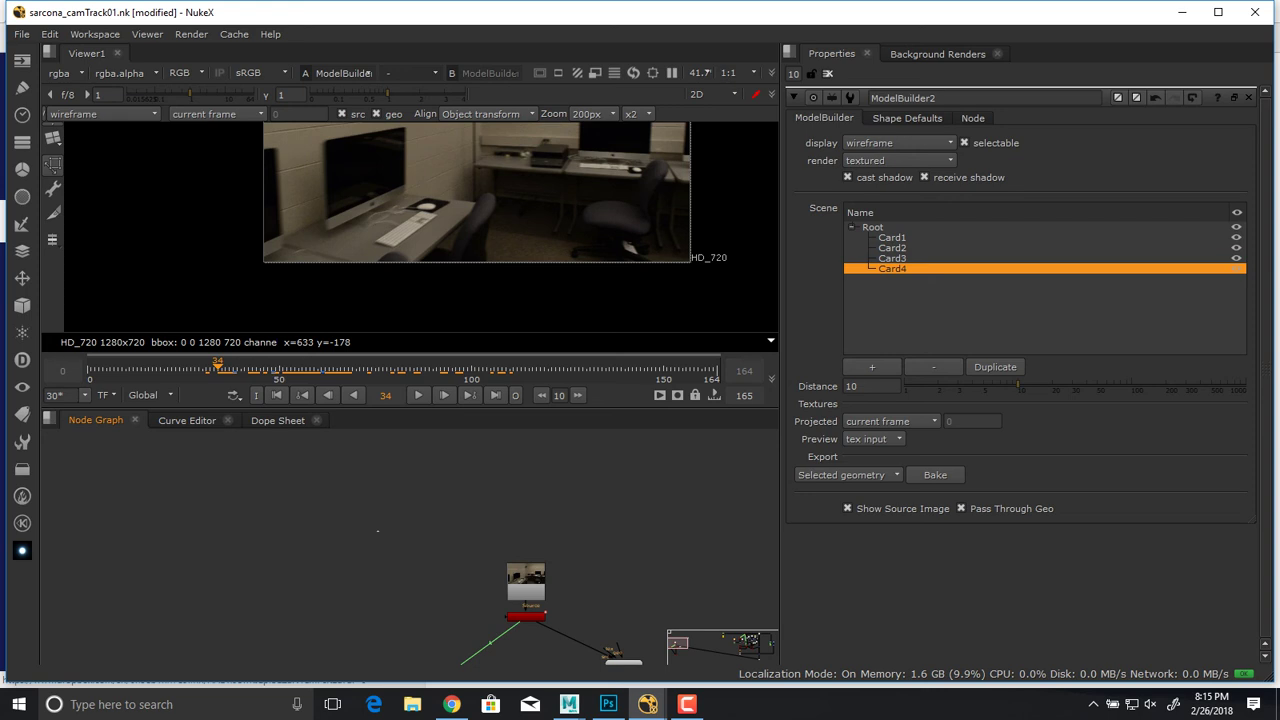
pyautogui.hotkey('ctrl', 'v')
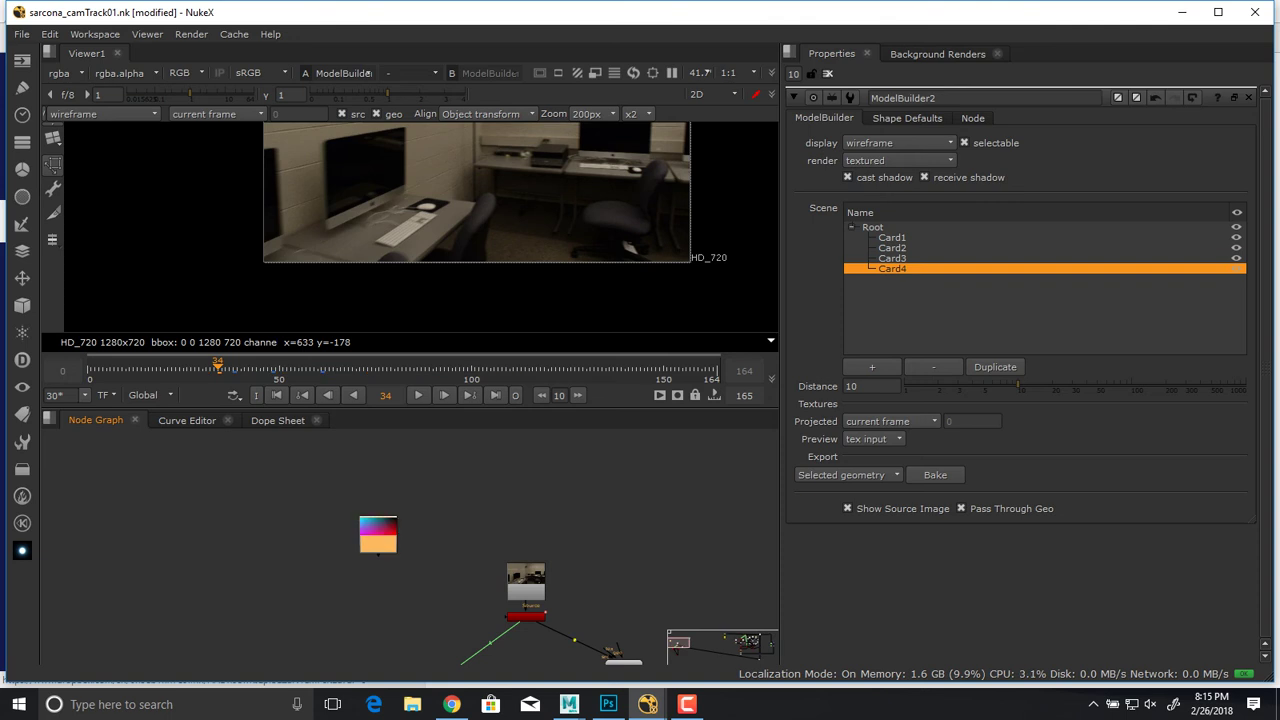
# Show the clean-desk image in the viewer at frame 44 and assign the CameraTracker footage to the viewer's second input.
pyautogui.press('1')
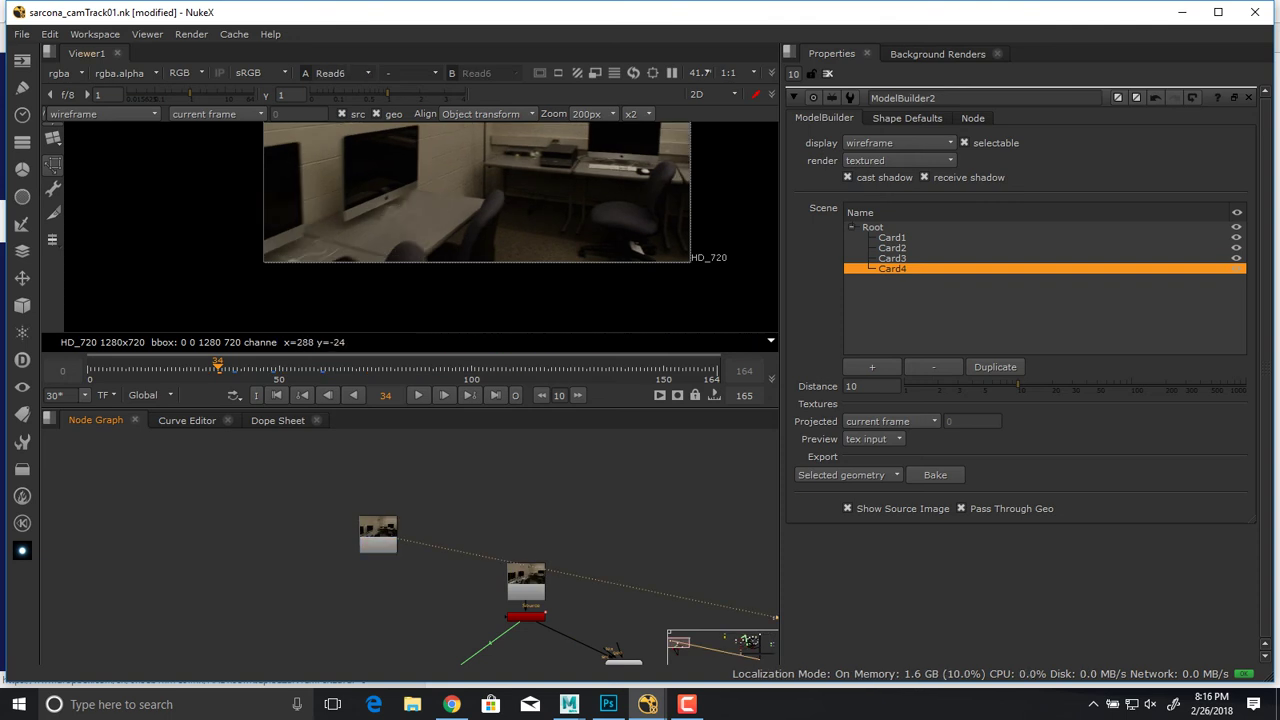
pyautogui.moveTo(231, 368); pyautogui.dragTo(256, 368)
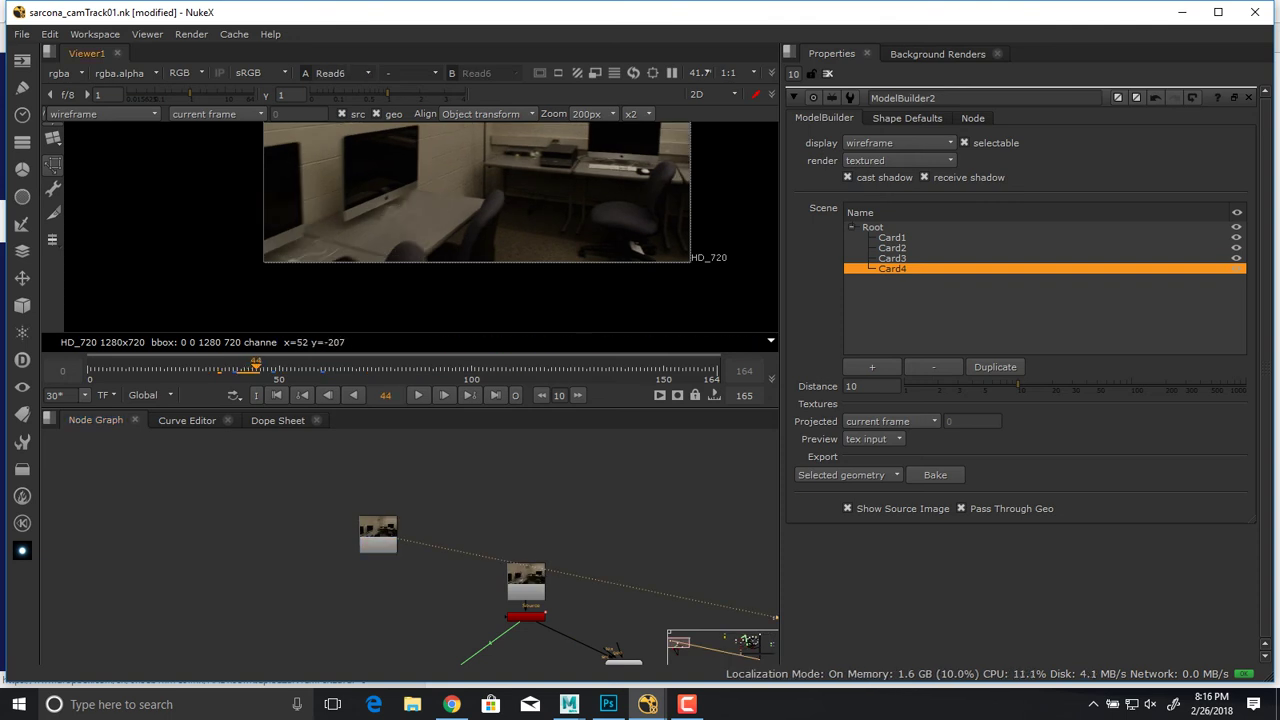
pyautogui.click(526, 590)
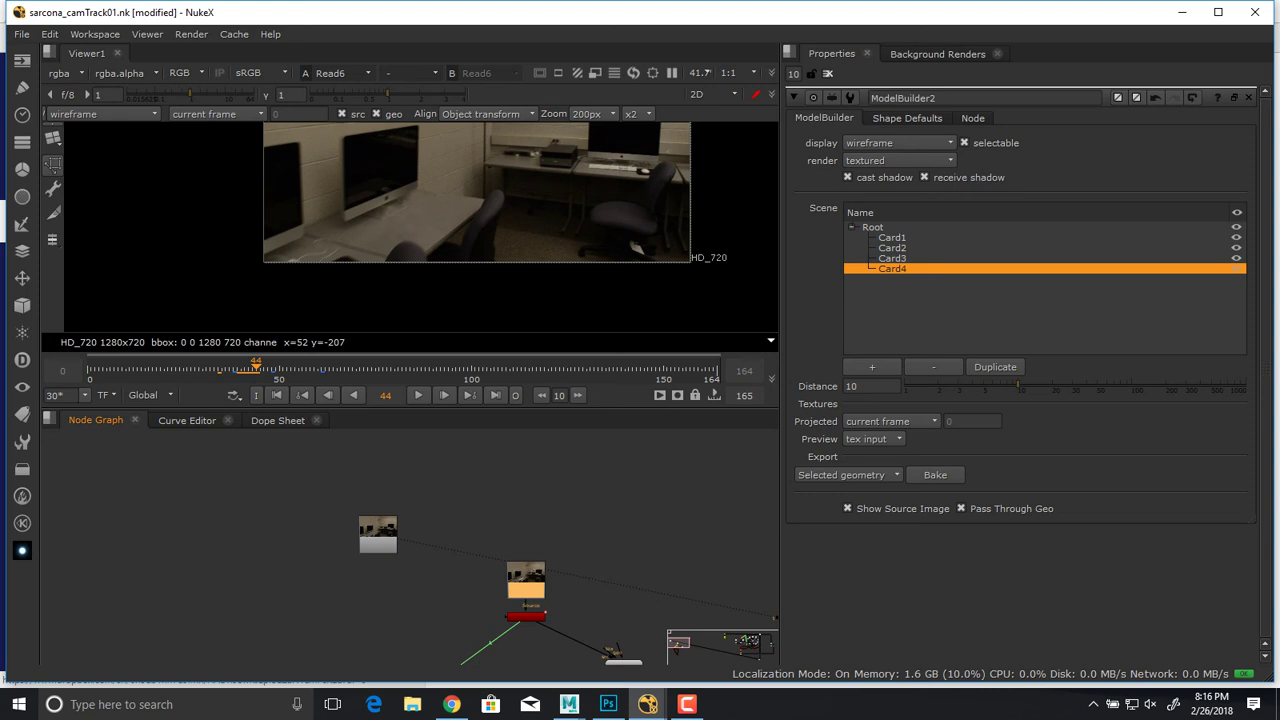
pyautogui.click(526, 615)
pyautogui.press('2')
pyautogui.press('1')
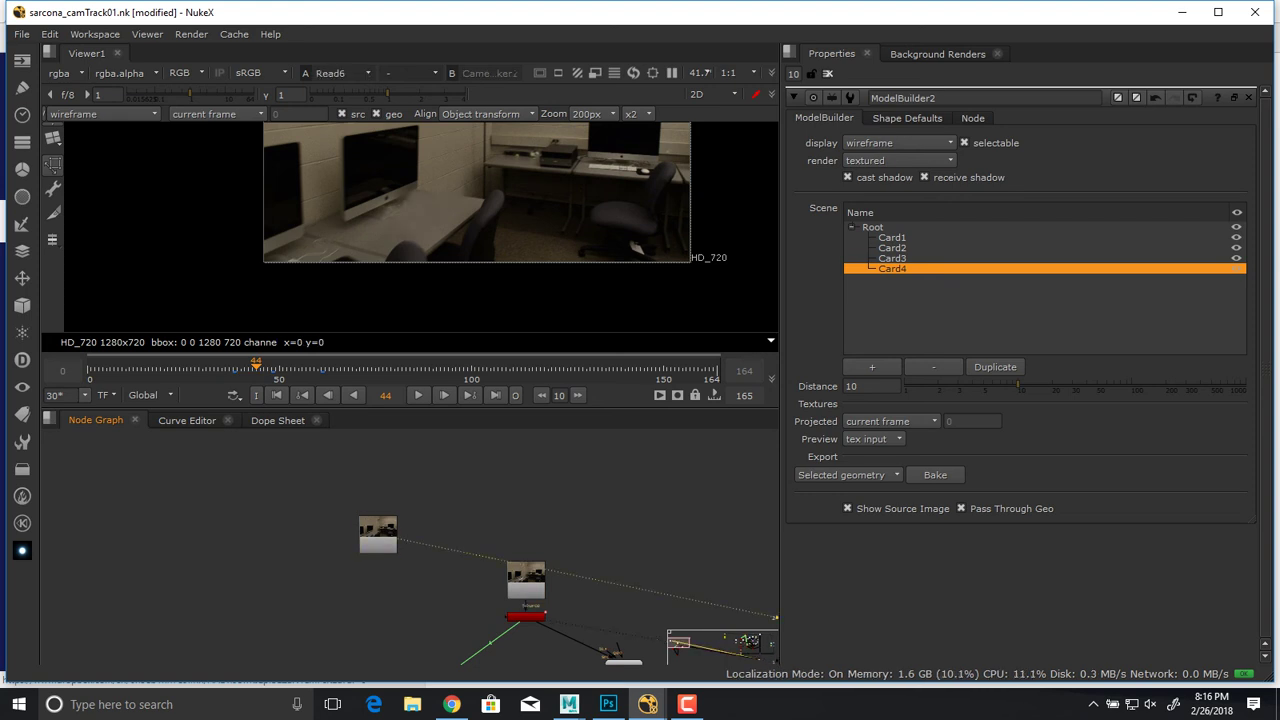
# Compare the clean-desk image with the tracked footage at frame 44 by alternating between the two viewer inputs.
pyautogui.press('2')
pyautogui.press('1')
pyautogui.press('2')
pyautogui.press('1')
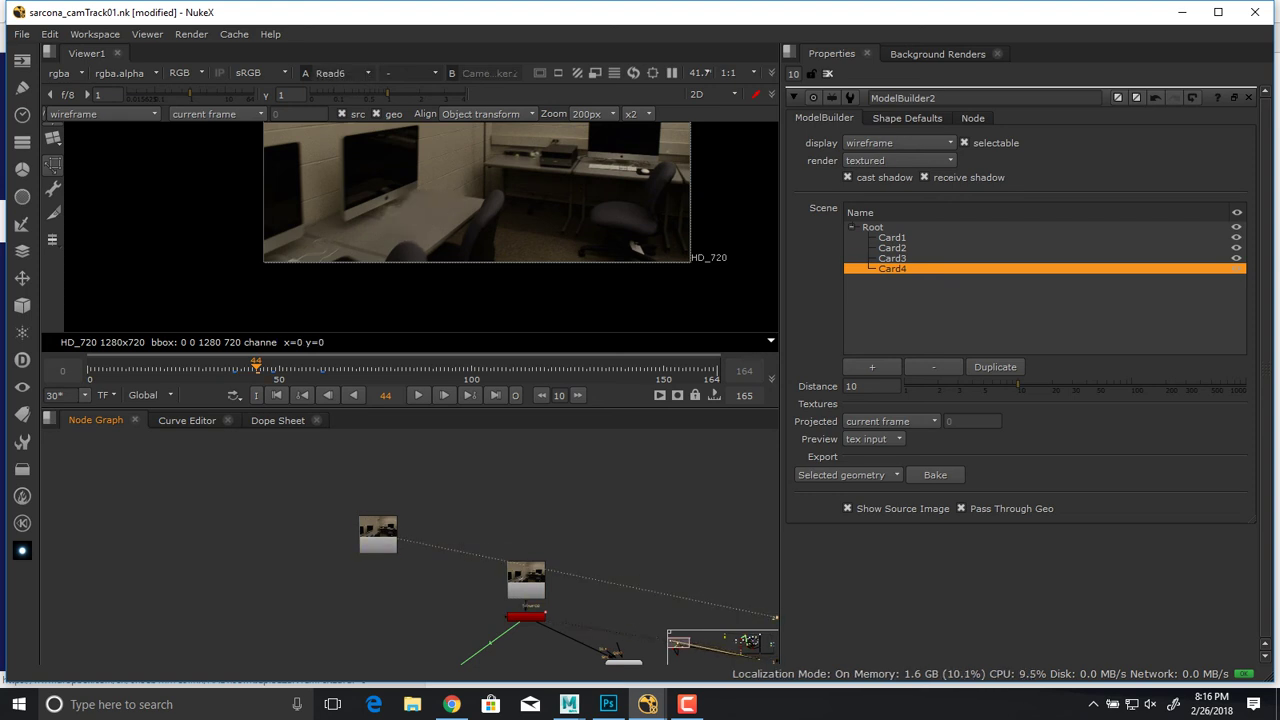
pyautogui.press('2')
pyautogui.press('1')
pyautogui.press('2')
pyautogui.press('1')
pyautogui.press('2')
pyautogui.press('1')
pyautogui.press('2')
pyautogui.press('1')
pyautogui.press('2')
pyautogui.press('1')
pyautogui.press('2')
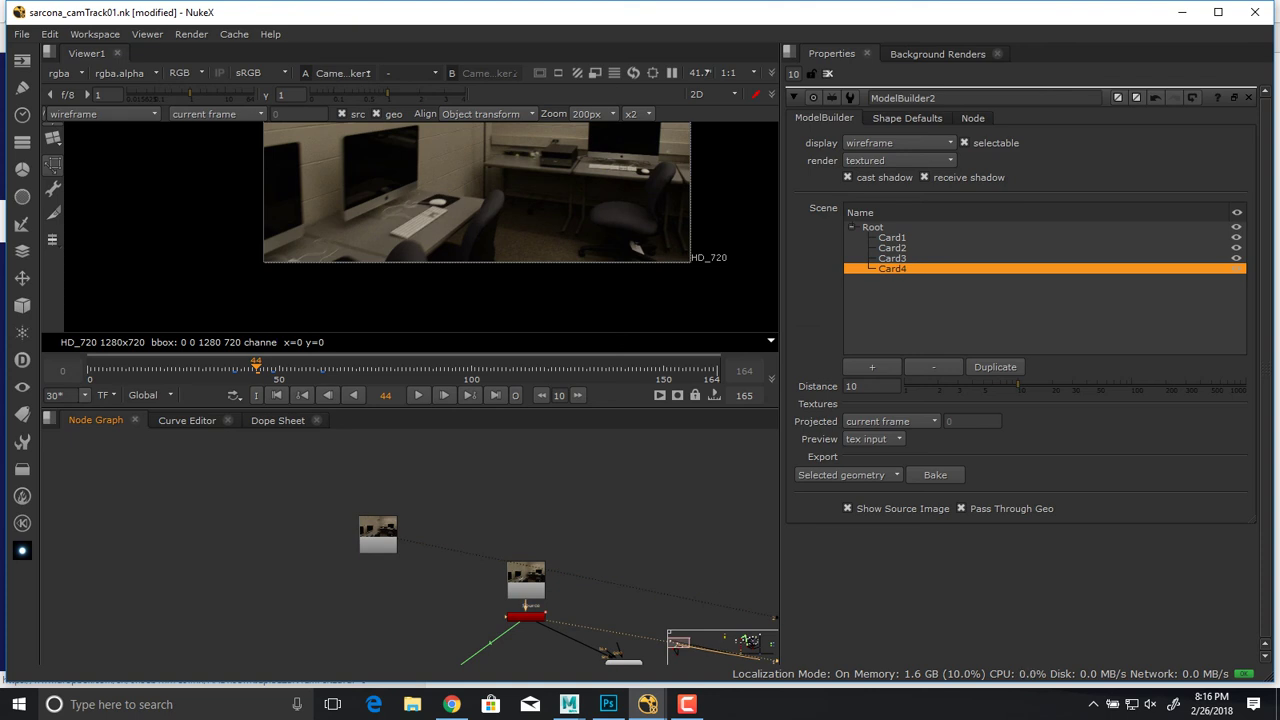
# Copy the Camera1 node that feeds Project3D1 in the original network.
pyautogui.moveTo(640, 560); pyautogui.dragTo(136, 513, button='middle')
pyautogui.moveTo(700, 560); pyautogui.dragTo(150, 540, button='middle')
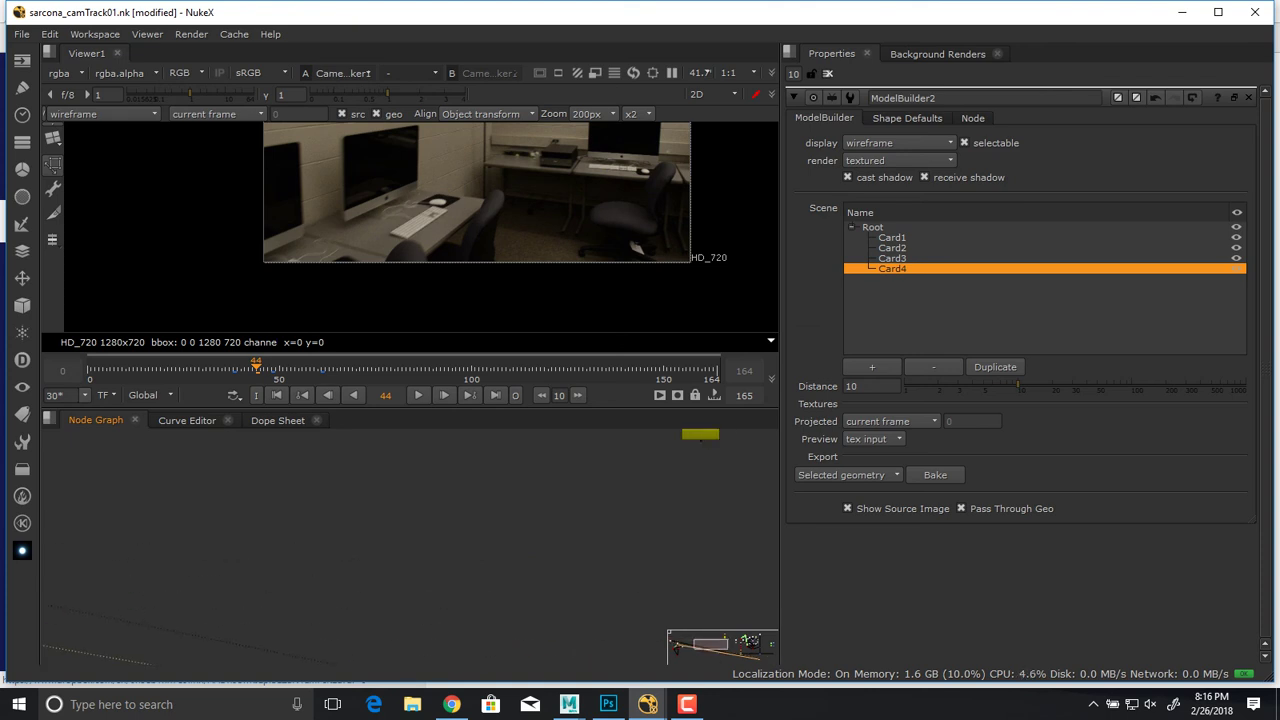
pyautogui.moveTo(660, 510); pyautogui.dragTo(144, 631, button='middle')
pyautogui.moveTo(520, 587); pyautogui.dragTo(326, 491, button='middle')
pyautogui.scroll(2, 326, 491)
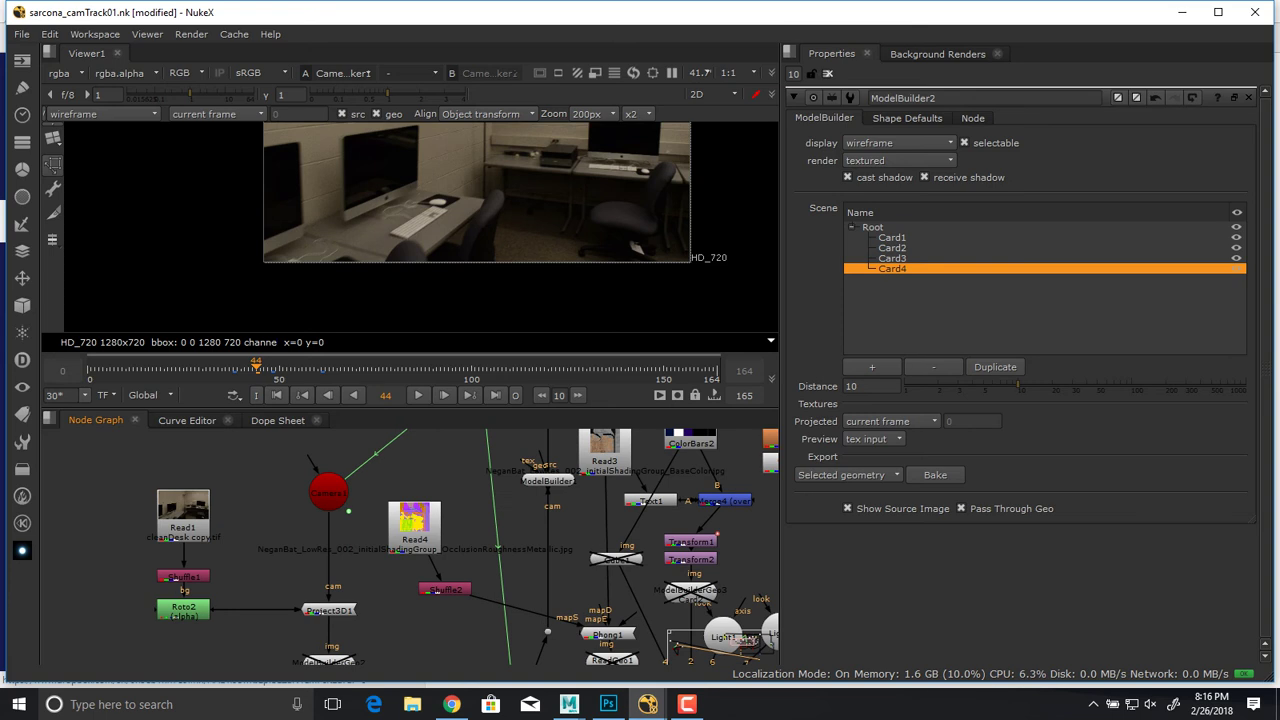
pyautogui.moveTo(450, 560); pyautogui.dragTo(414, 558, button='middle')
pyautogui.click(366, 489)
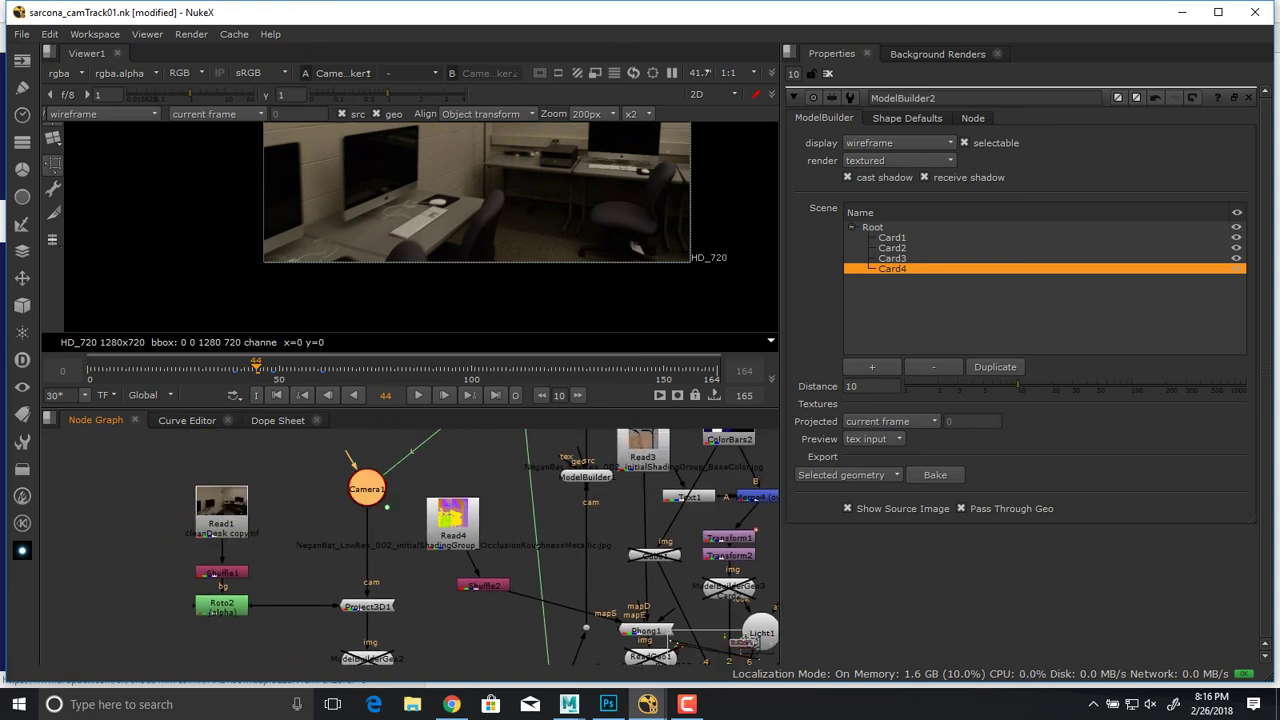
pyautogui.keyDown('ctrl'); pyautogui.click(367, 606); pyautogui.keyUp('ctrl')
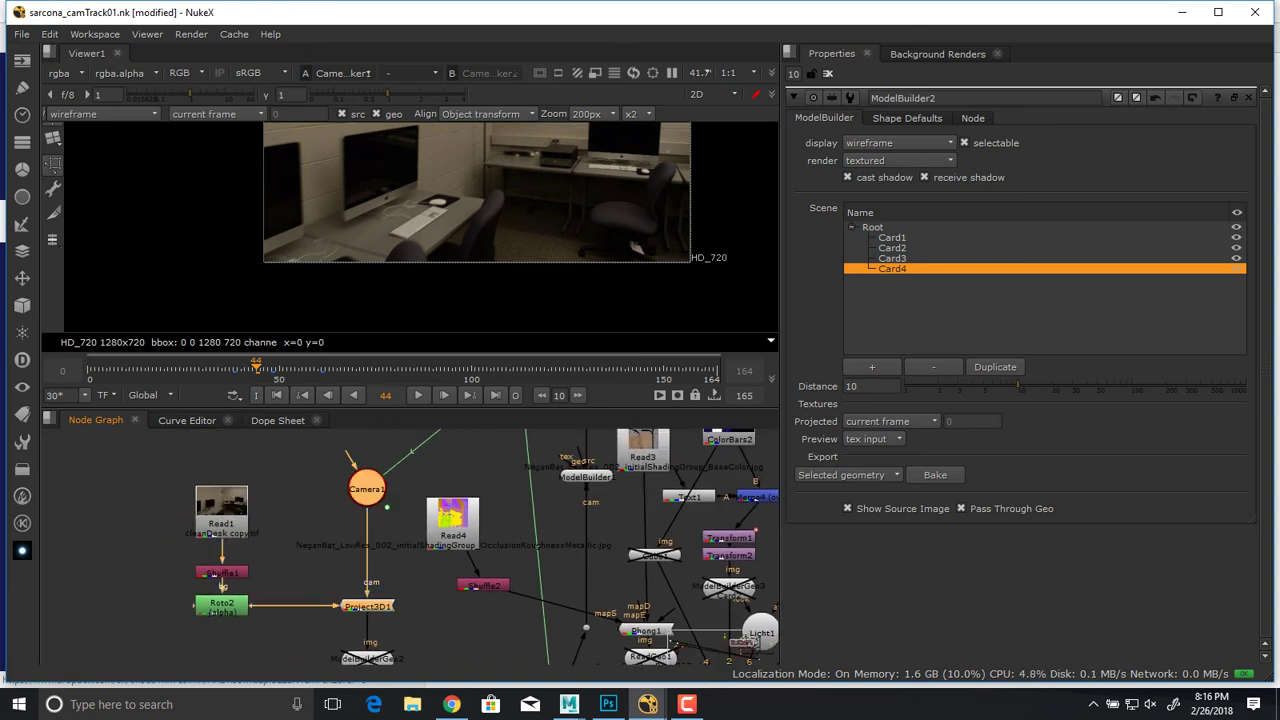
pyautogui.hotkey('ctrl', 'z')
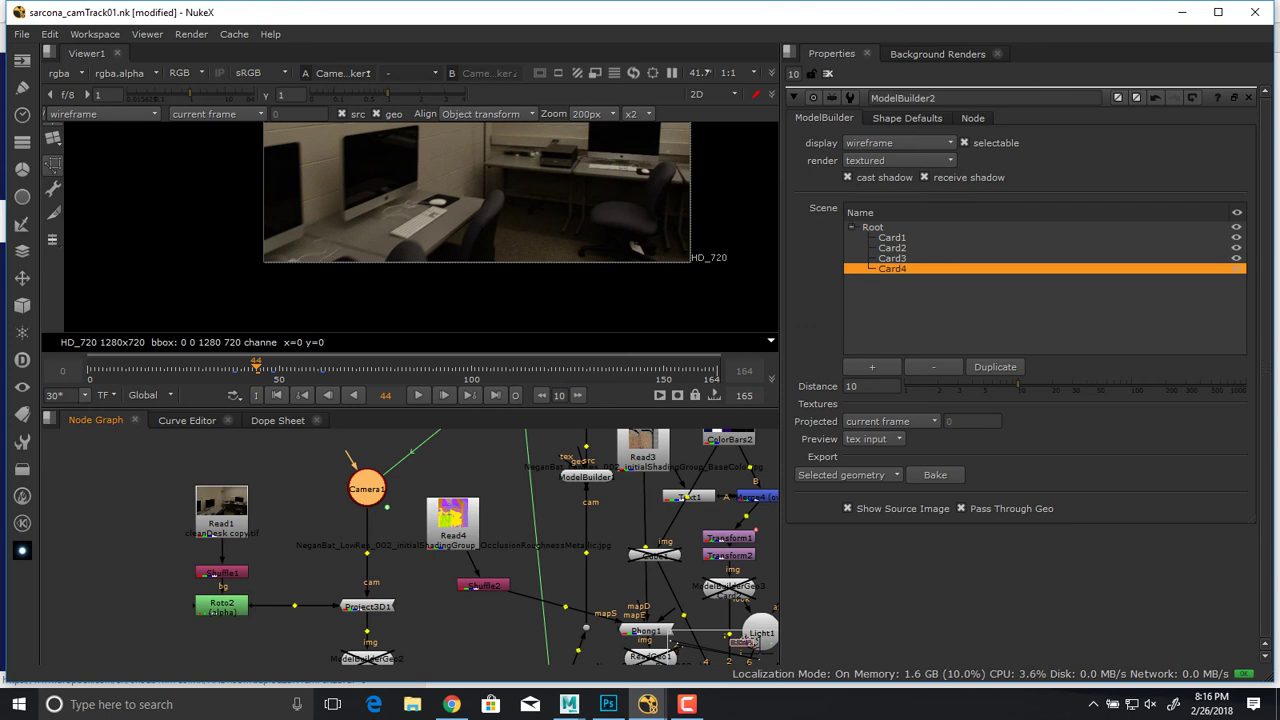
# Paste the copied camera beside the clean-desk Read6 node in the duplicated network.
pyautogui.moveTo(400, 640); pyautogui.dragTo(508, 397, button='middle')
pyautogui.moveTo(420, 350); pyautogui.dragTo(530, 660, button='middle')
pyautogui.moveTo(300, 480); pyautogui.dragTo(1130, 665, button='middle')
pyautogui.scroll(-7, 331, 540)
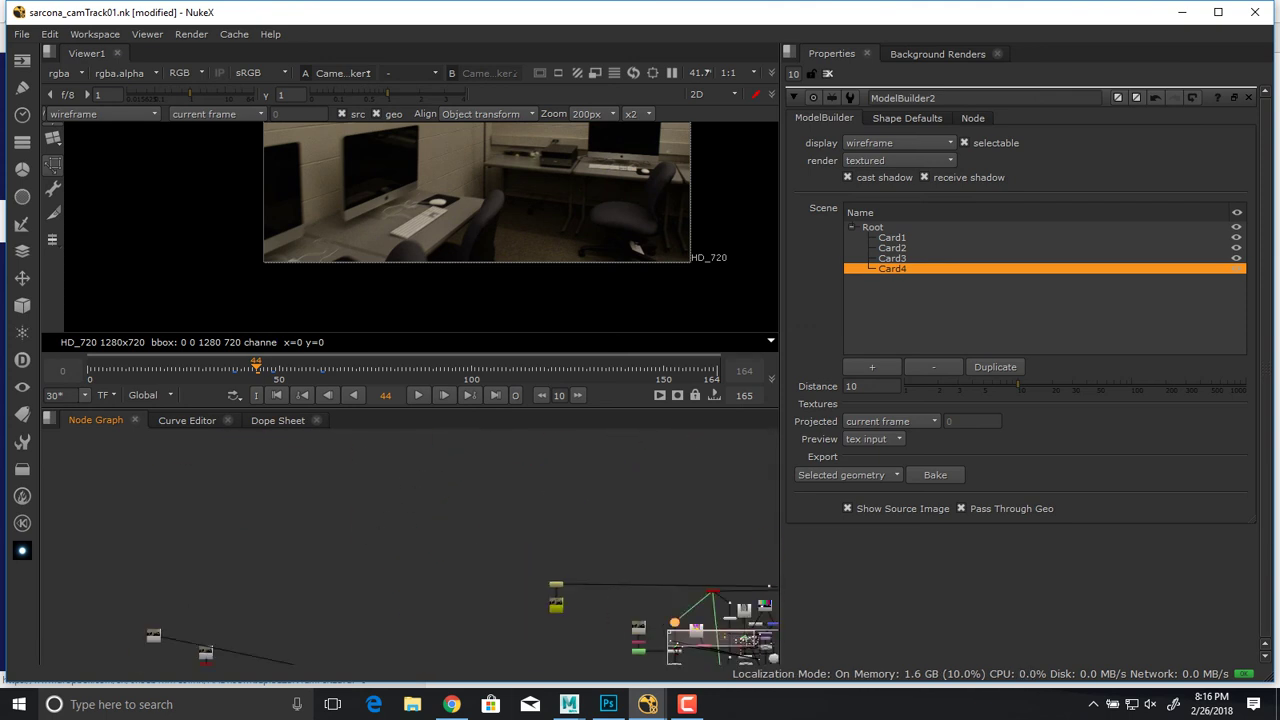
pyautogui.scroll(1, 331, 540)
pyautogui.moveTo(300, 640); pyautogui.dragTo(437, 472, button='middle')
pyautogui.scroll(4, 403, 605)
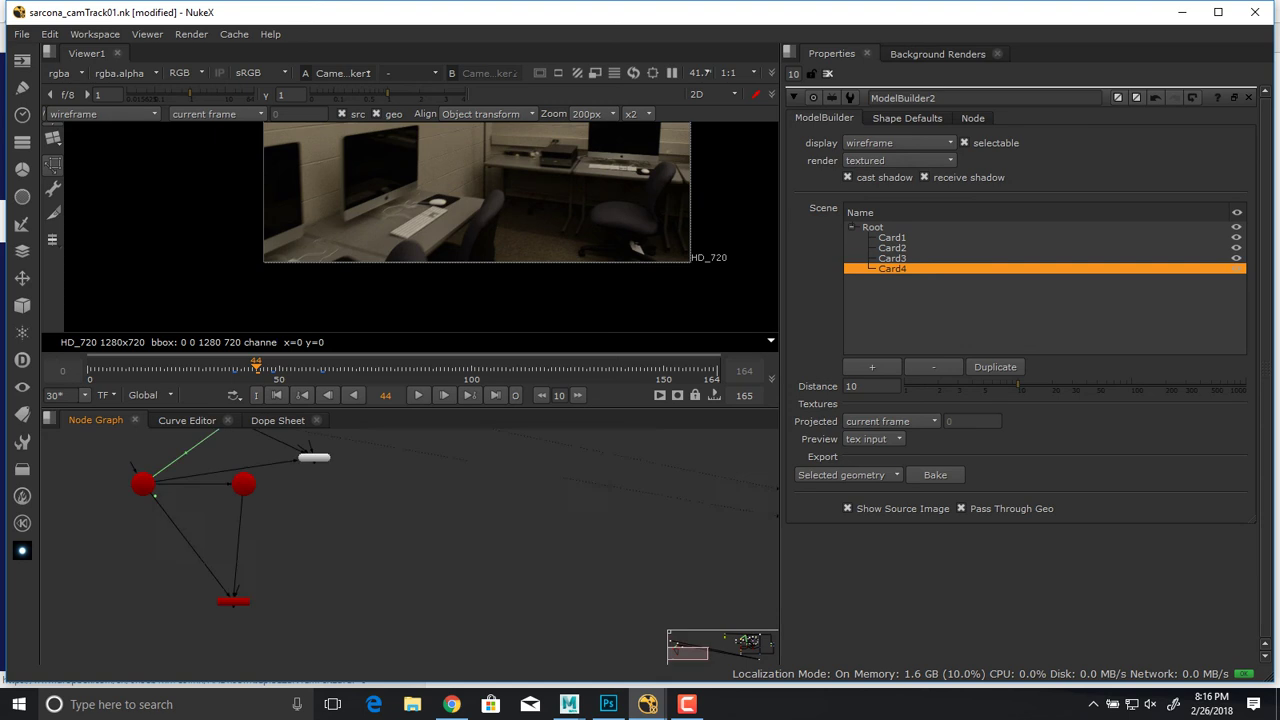
pyautogui.moveTo(395, 565); pyautogui.dragTo(475, 648, button='middle')
pyautogui.moveTo(240, 480); pyautogui.dragTo(378, 588, button='middle')
pyautogui.click(251, 571)
pyautogui.hotkey('ctrl', 'v')
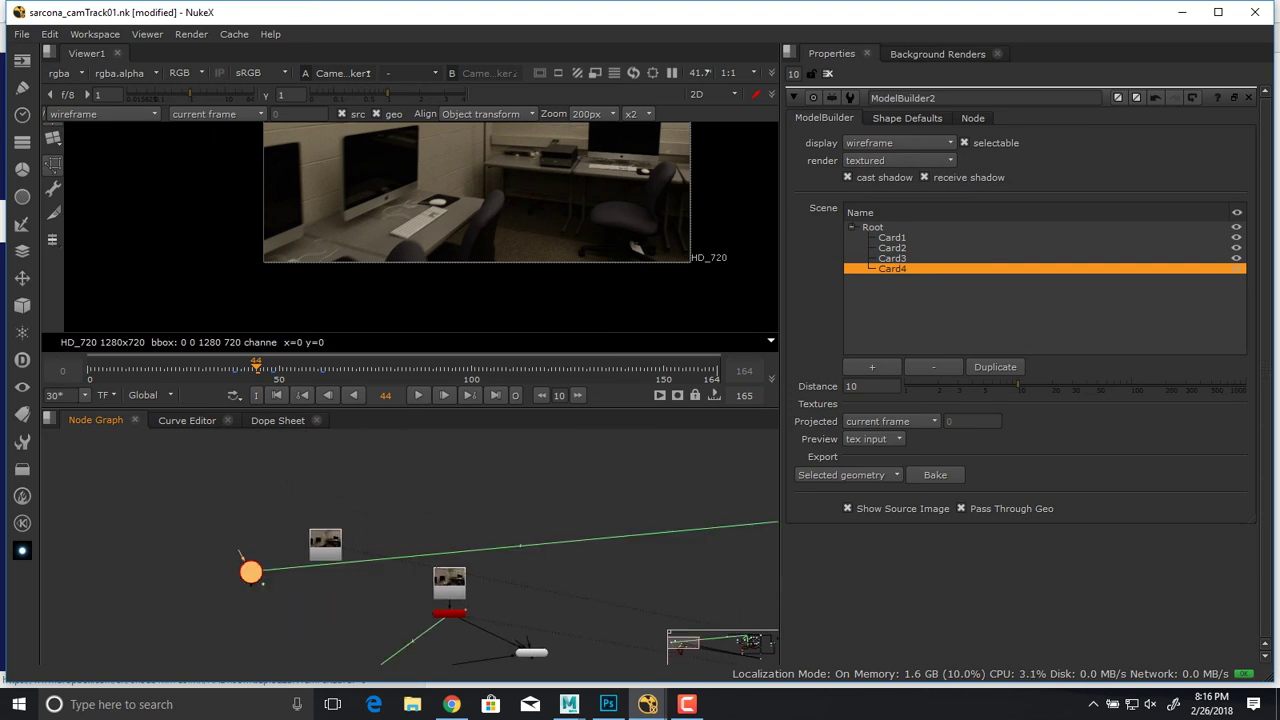
# Copy the ModelBuilderGeo2 Card1 node from the original network and paste it below the clean-desk Read6 node.
pyautogui.scroll(1, 324, 578)
pyautogui.moveTo(720, 600); pyautogui.dragTo(100, 520, button='middle')
pyautogui.moveTo(400, 600); pyautogui.dragTo(420, 520, button='middle')
pyautogui.scroll(2, 550, 610)
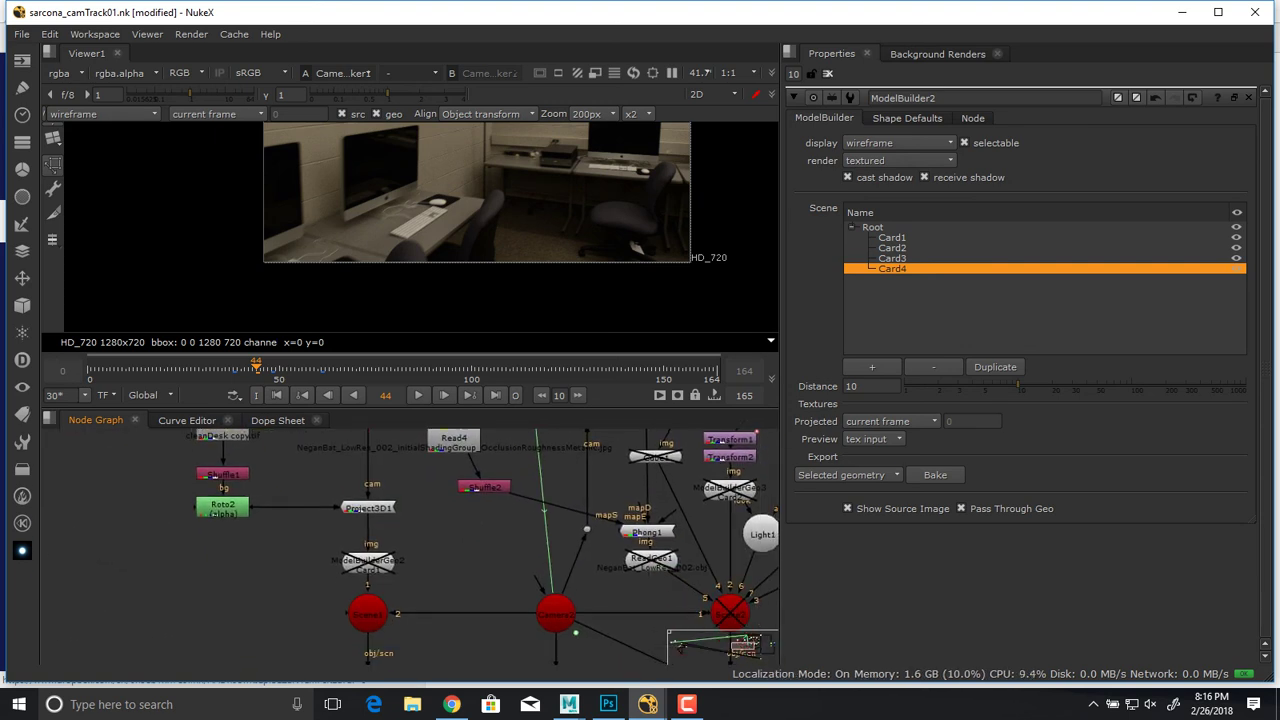
pyautogui.click(368, 560)
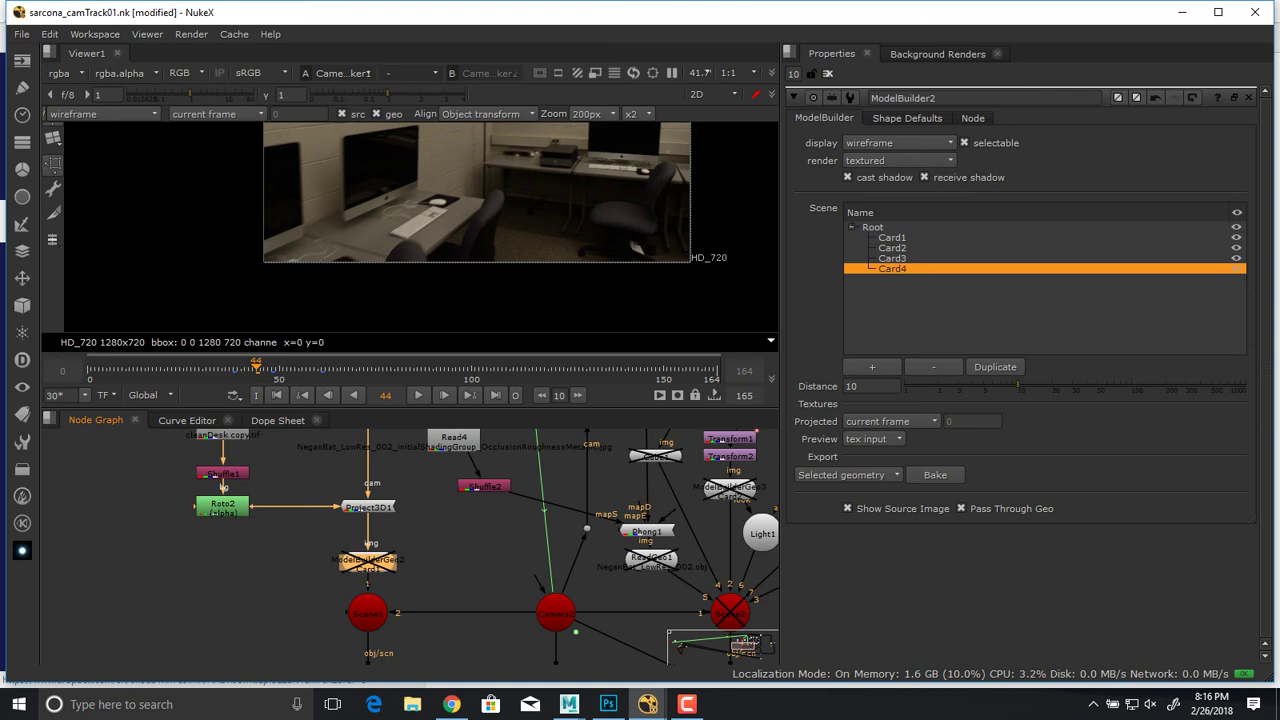
pyautogui.moveTo(300, 560); pyautogui.dragTo(452, 531, button='middle')
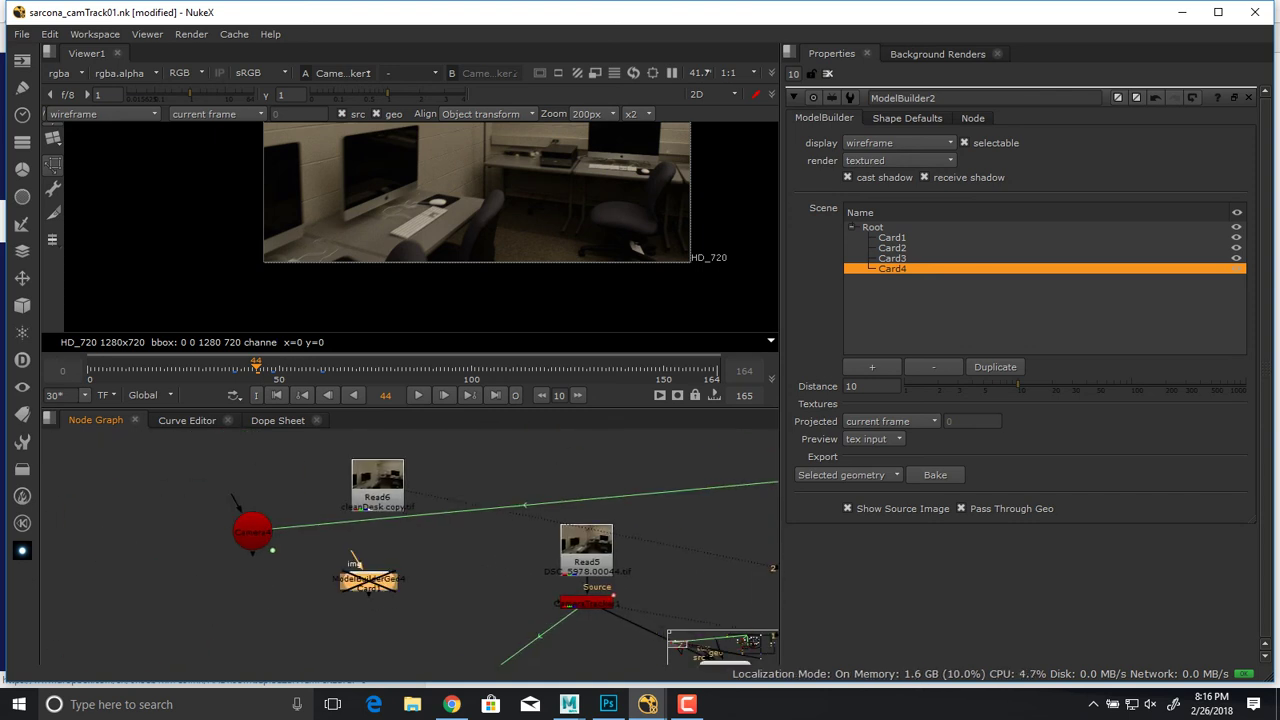
# Enable the pasted Card1 geometry, connect Read6 to its img input and align the Read node above it.
pyautogui.press('d')
pyautogui.moveTo(376, 511); pyautogui.dragTo(370, 578)
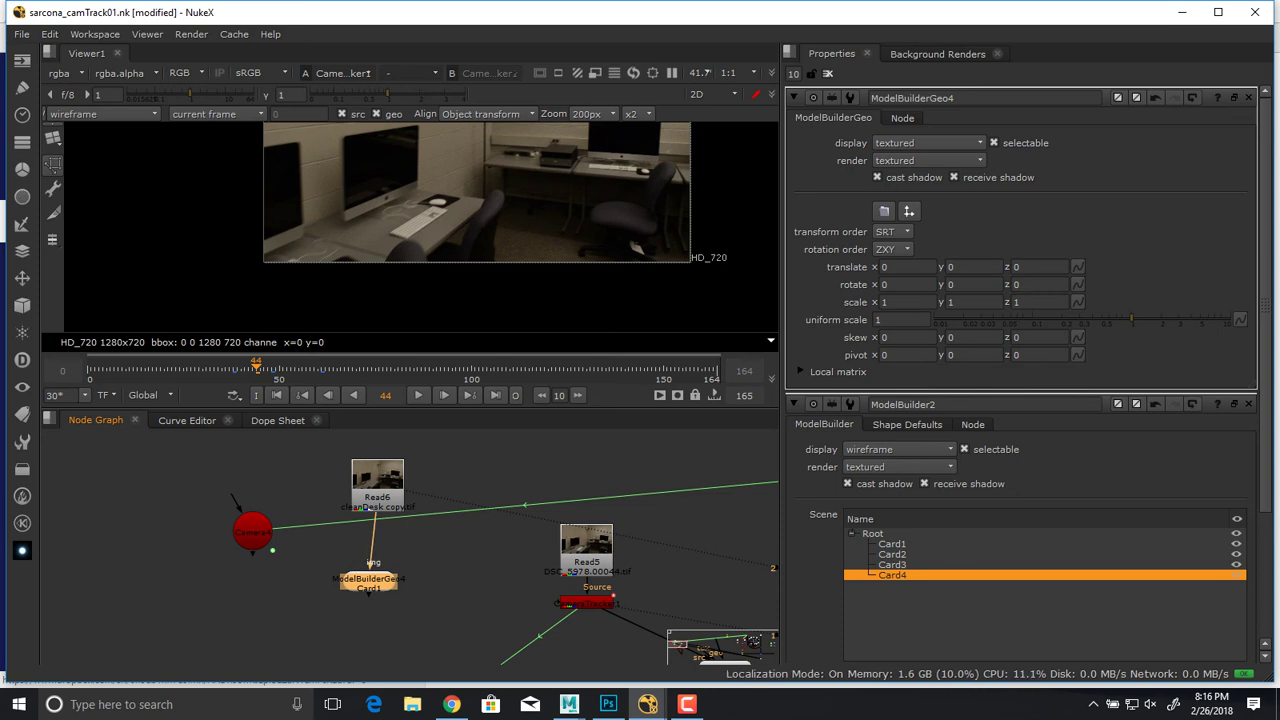
pyautogui.moveTo(376, 490); pyautogui.dragTo(368, 487)
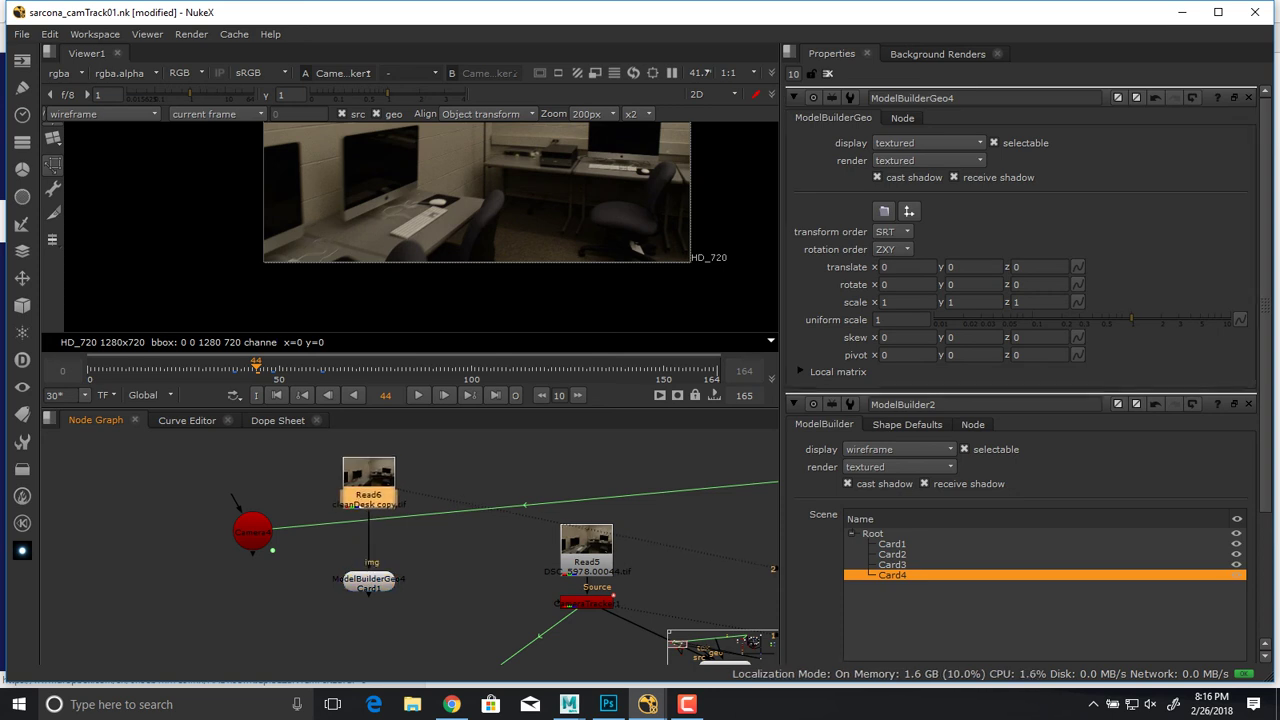
# Reposition the ModelBuilderGeo4 Card1 node and connect its output to the Scene node of the duplicated network.
pyautogui.click(369, 581)
pyautogui.moveTo(369, 581); pyautogui.dragTo(359, 490, button='middle')
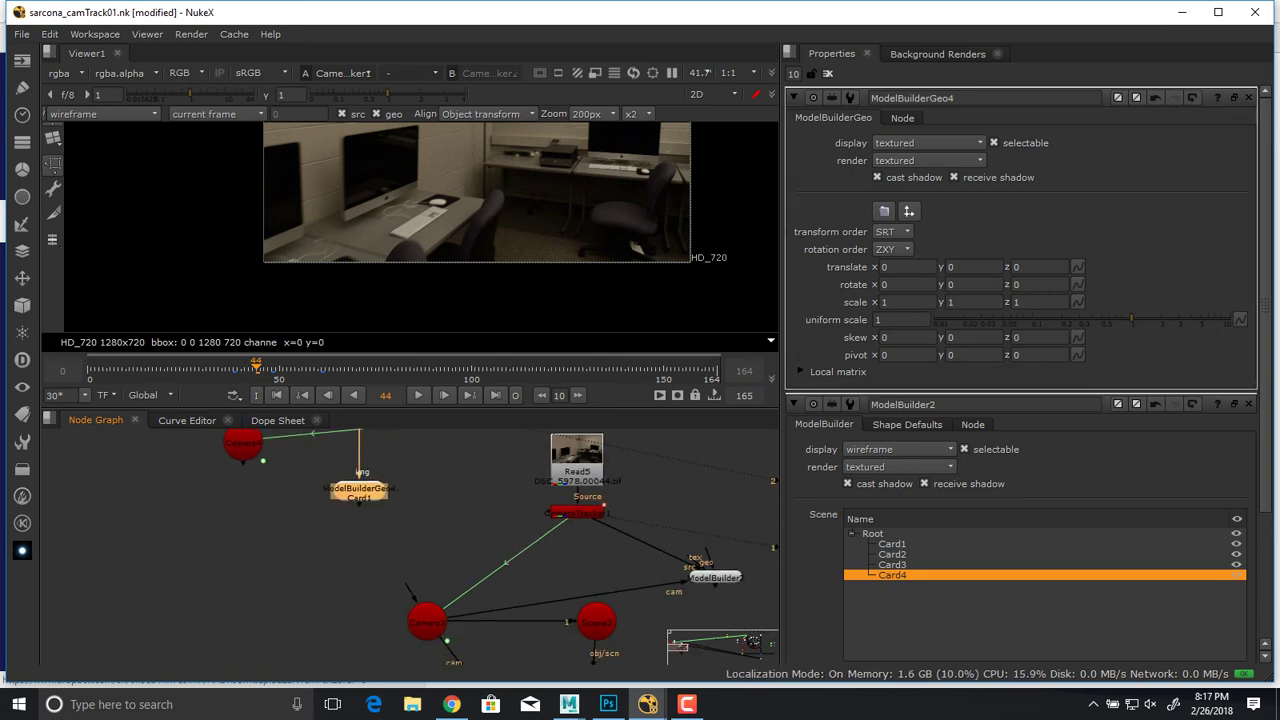
pyautogui.moveTo(359, 490); pyautogui.dragTo(350, 637)
pyautogui.moveTo(350, 638); pyautogui.dragTo(336, 532, button='middle')
pyautogui.moveTo(336, 532); pyautogui.dragTo(339, 434)
pyautogui.moveTo(339, 434); pyautogui.dragTo(333, 500, button='middle')
pyautogui.moveTo(333, 511); pyautogui.dragTo(577, 582)
pyautogui.scroll(-5, 520, 524)
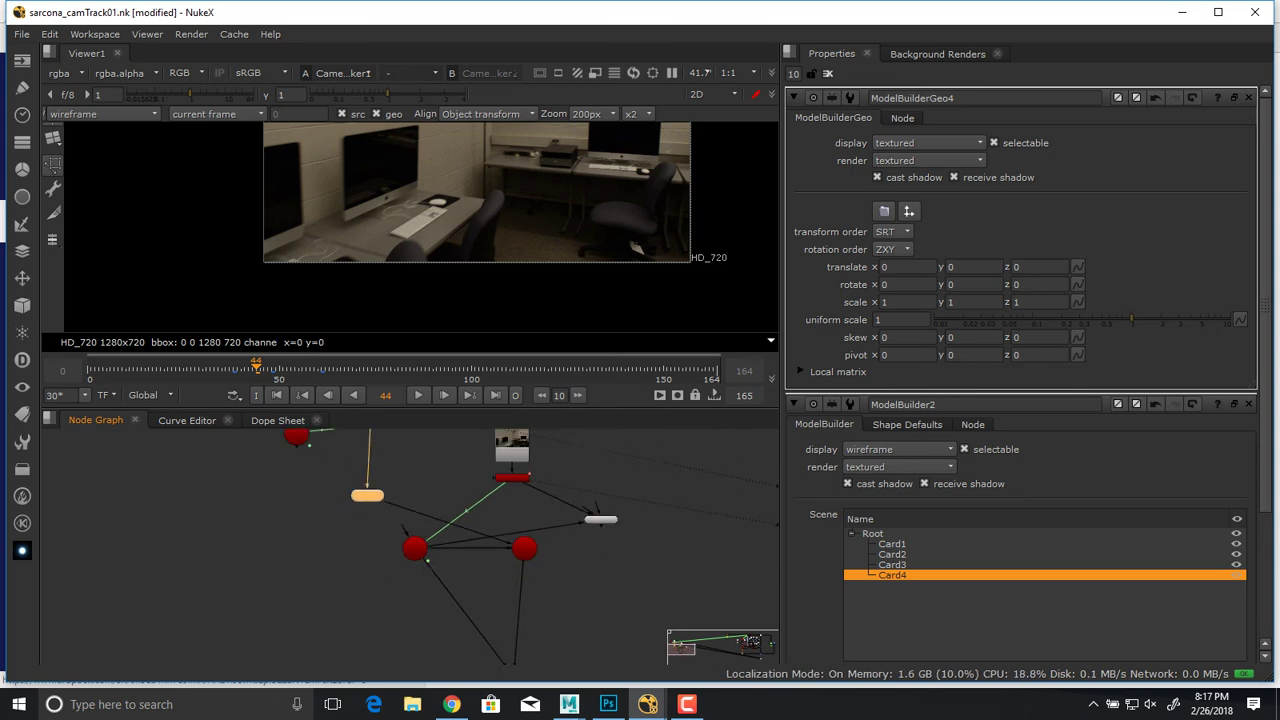
pyautogui.scroll(5, 635, 530)
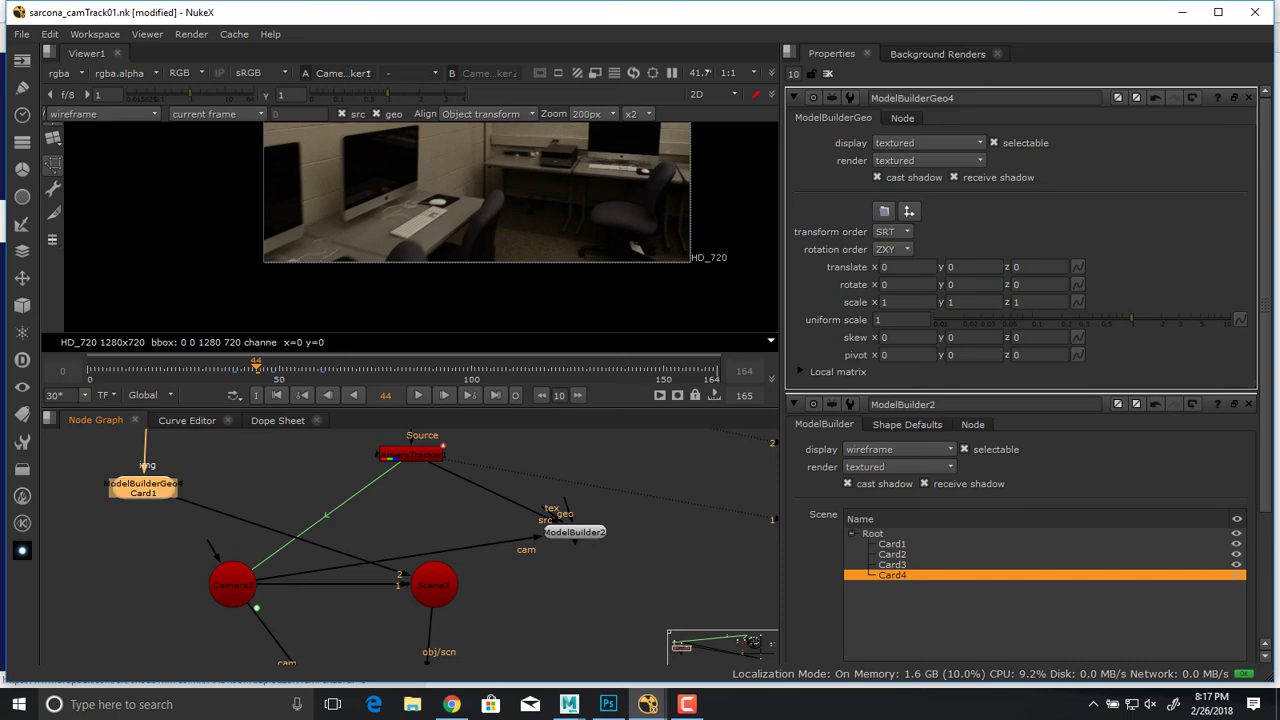
pyautogui.moveTo(600, 600); pyautogui.dragTo(587, 625, button='middle')
pyautogui.moveTo(430, 550); pyautogui.dragTo(440, 506, button='middle')
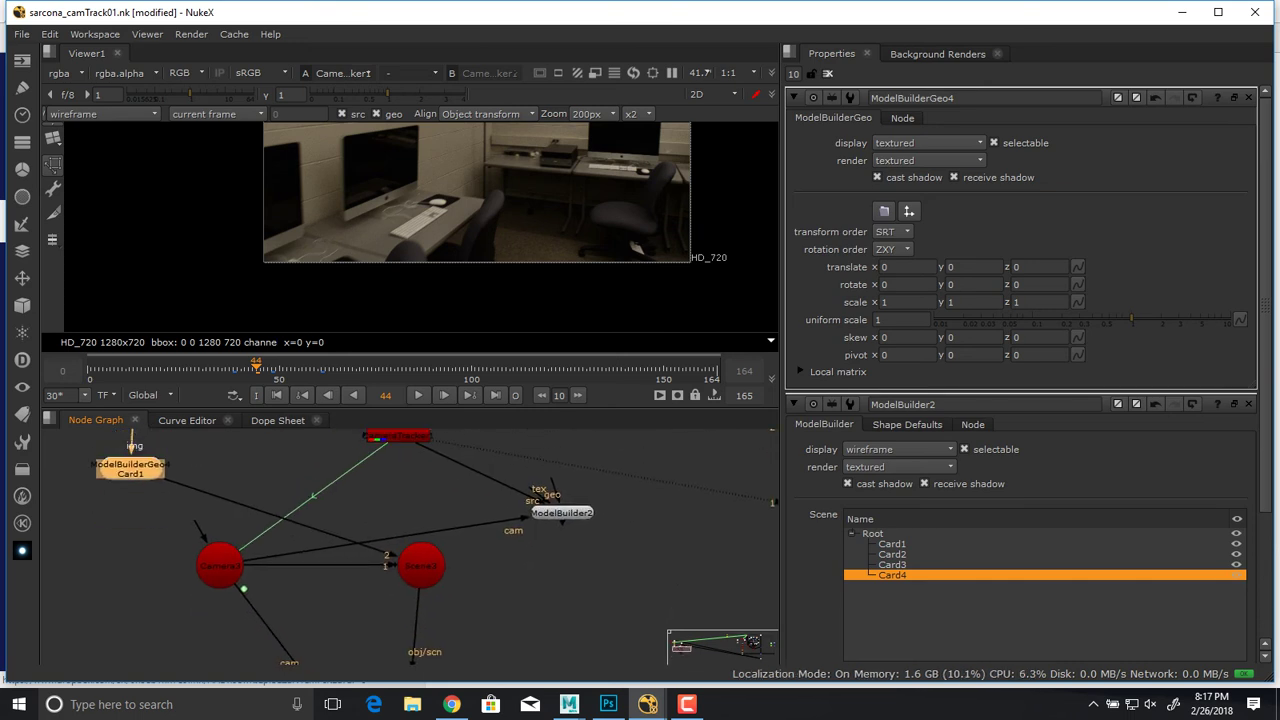
# Show the duplicated network's ScanlineRender output in the viewer and inspect the textured card up close.
pyautogui.moveTo(430, 635); pyautogui.dragTo(430, 388, button='middle')
pyautogui.click(403, 558)
pyautogui.press('1')
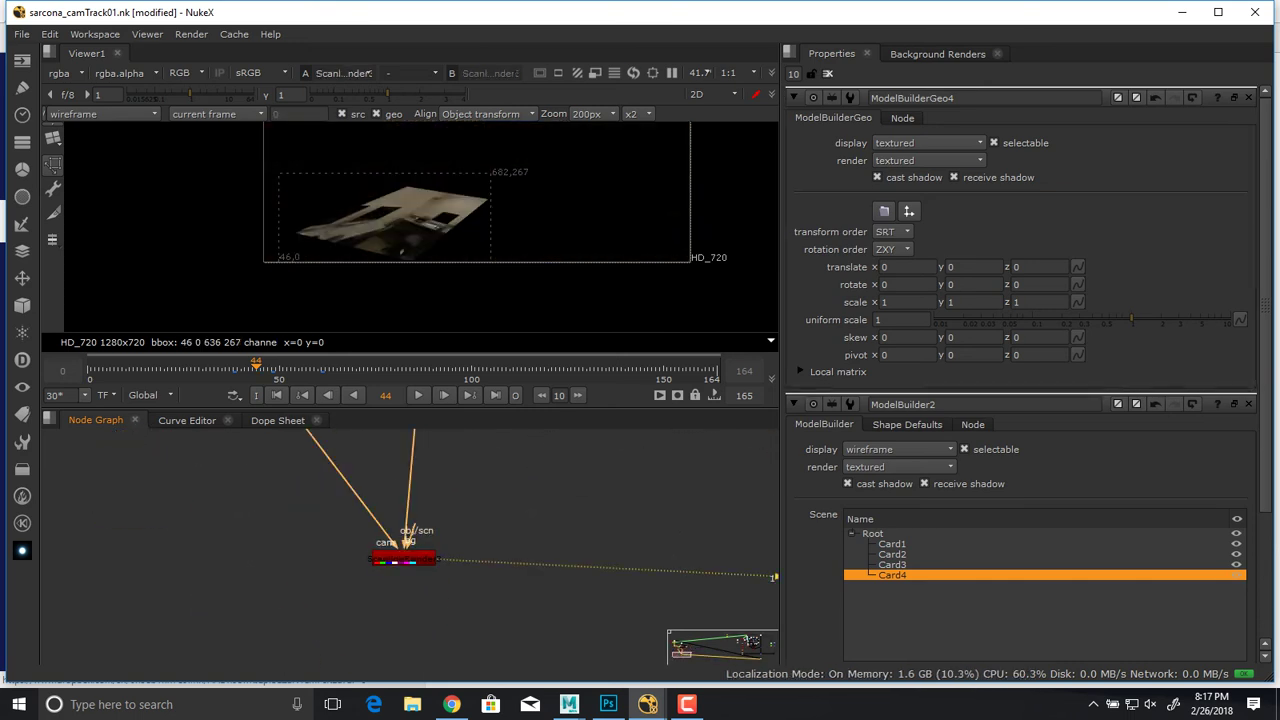
pyautogui.scroll(4, 460, 214)
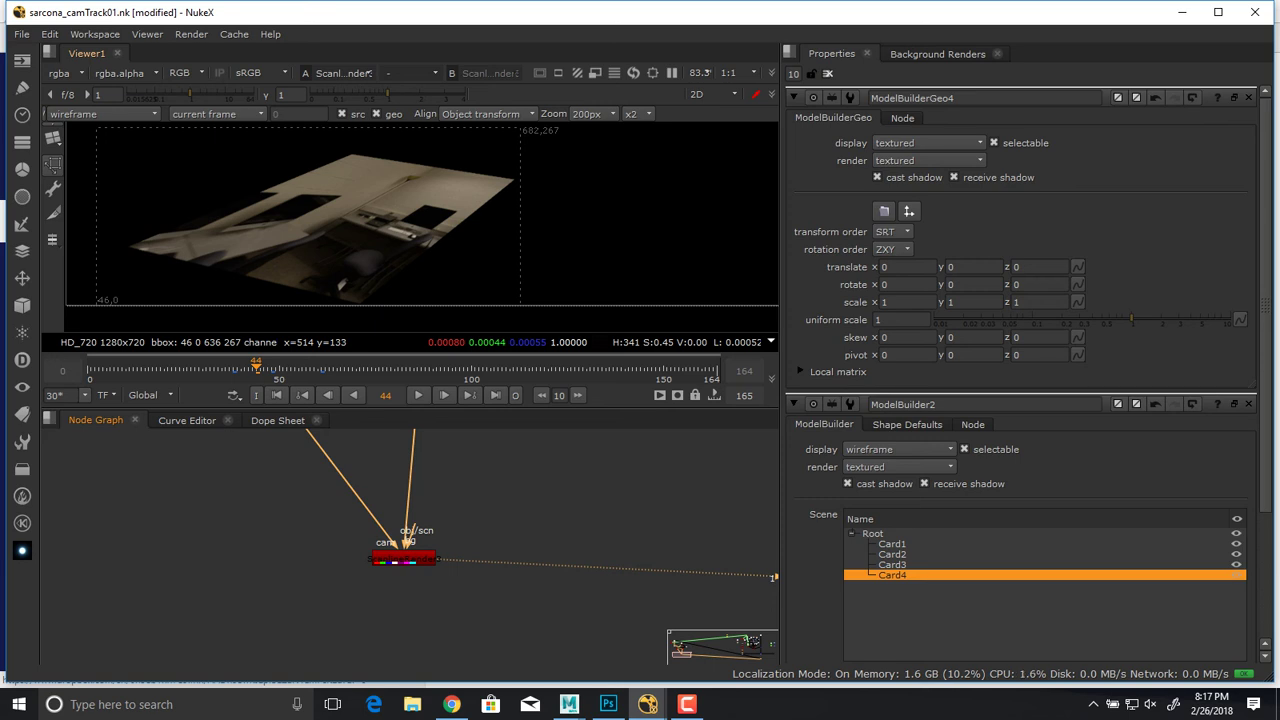
# Examine Camera4, Camera3 and their CameraTracker links in the enlarged node graph.
pyautogui.moveTo(288, 503); pyautogui.dragTo(416, 700, button='middle')
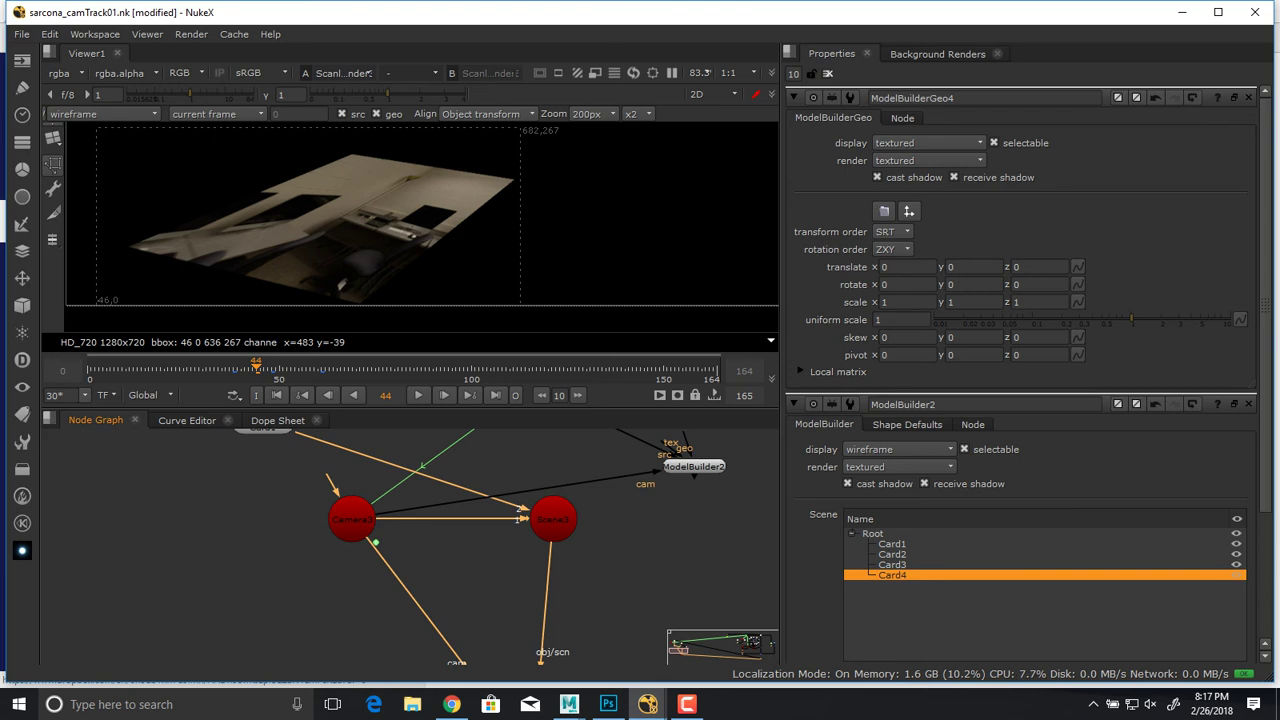
pyautogui.moveTo(380, 530); pyautogui.dragTo(557, 533, button='middle')
pyautogui.press('space')
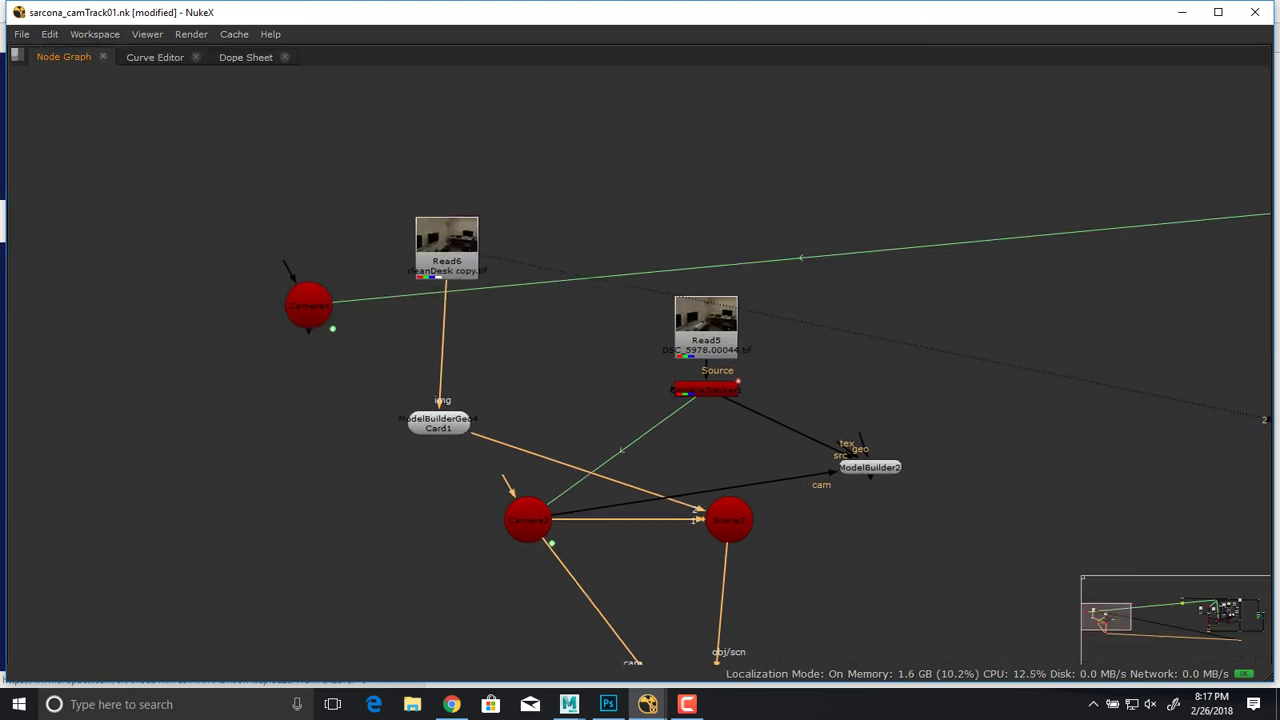
pyautogui.click(309, 302)
pyautogui.moveTo(309, 302); pyautogui.dragTo(305, 304)
pyautogui.moveTo(528, 520); pyautogui.dragTo(528, 529)
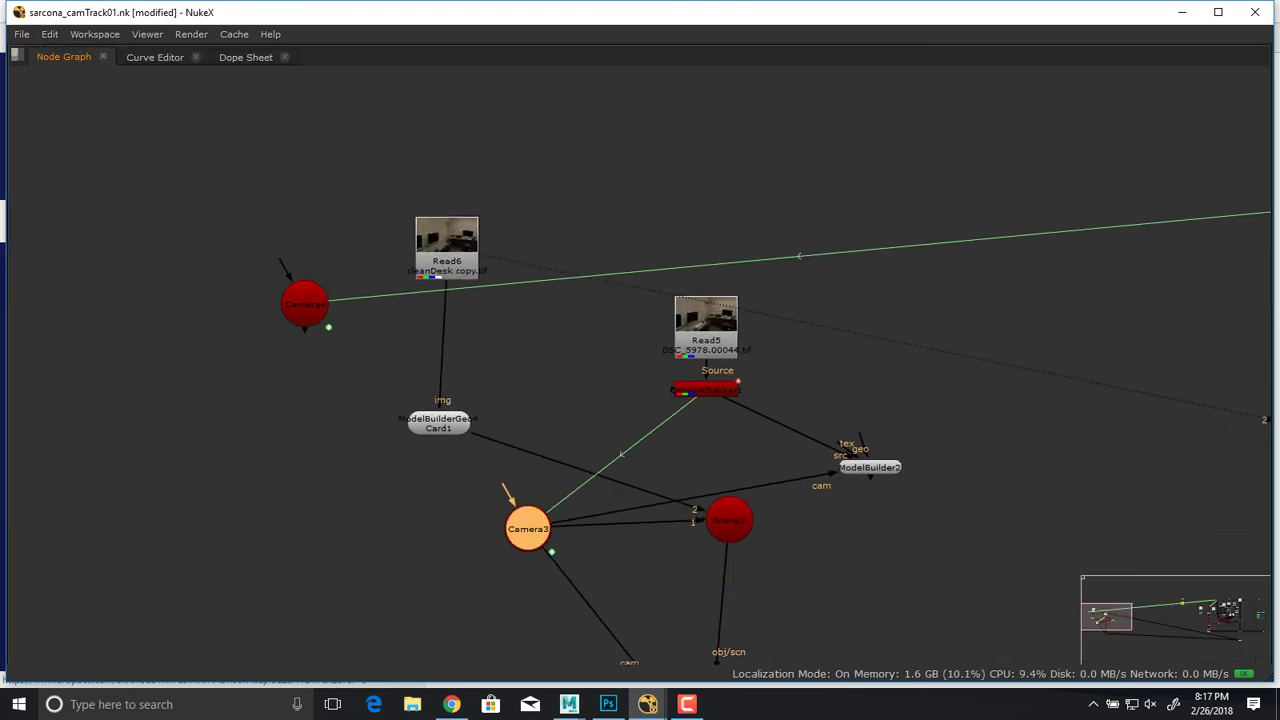
pyautogui.click(305, 304)
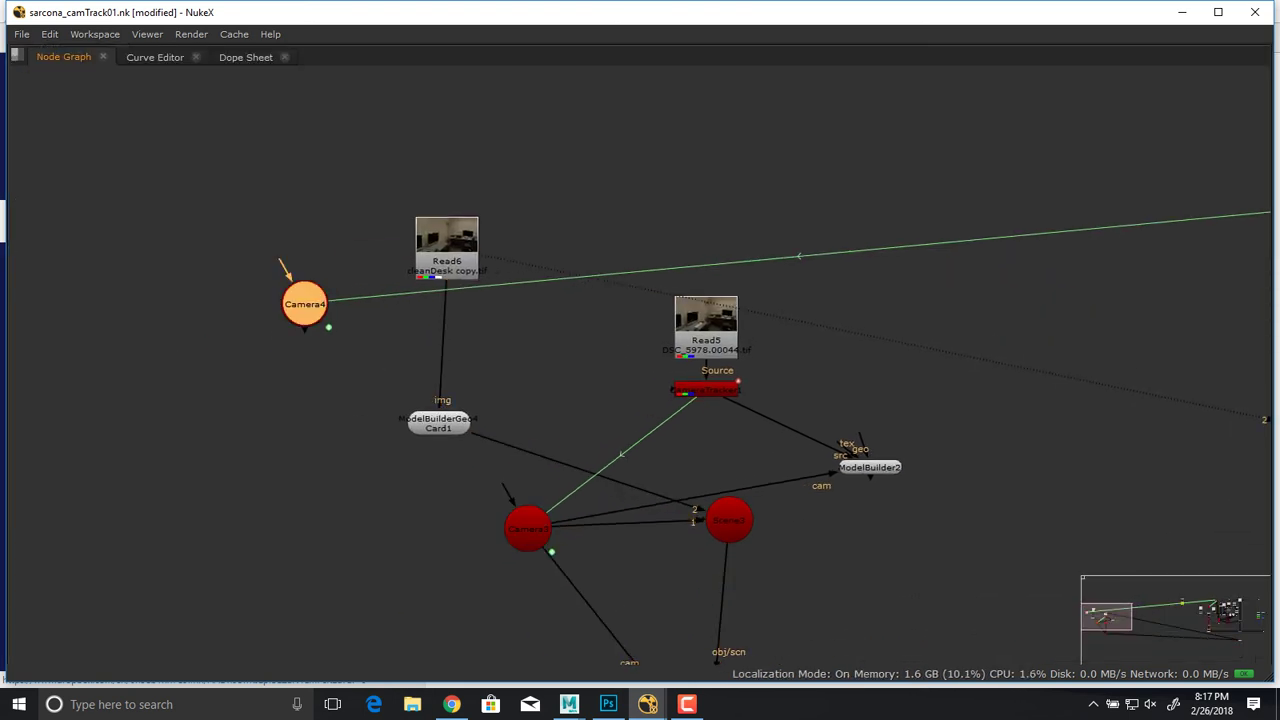
pyautogui.press('f')
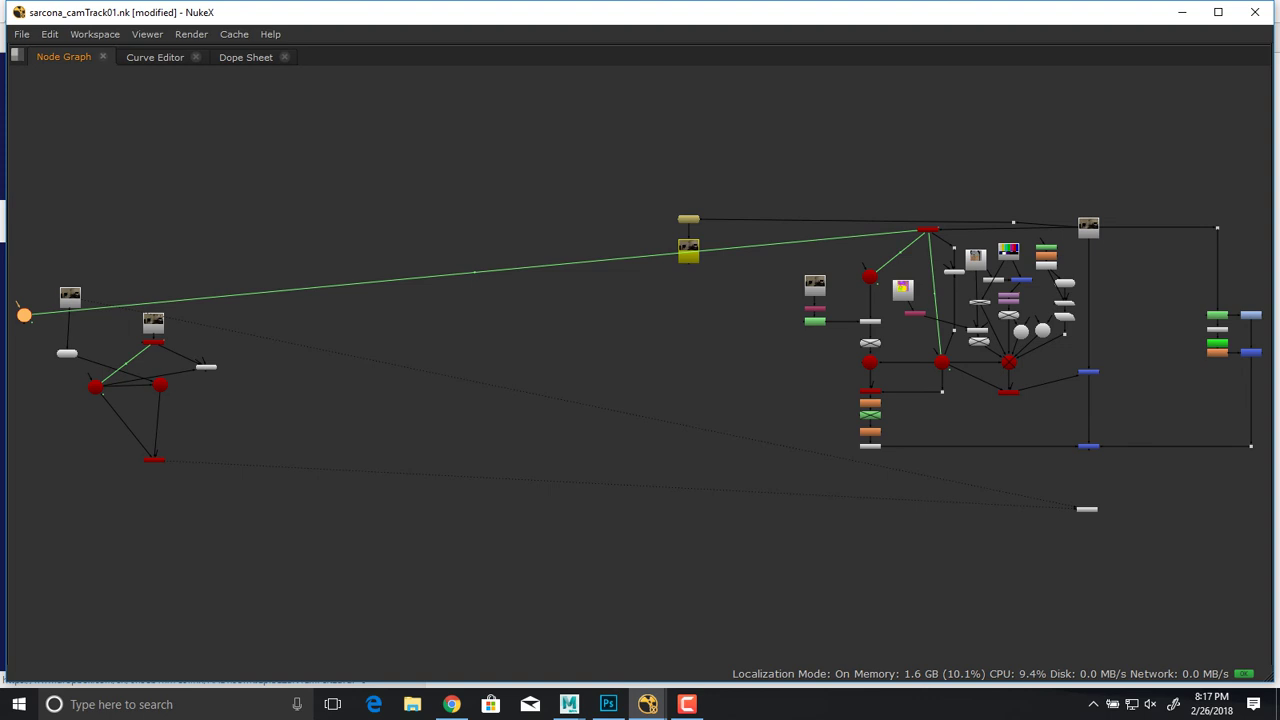
pyautogui.press('f')
pyautogui.press('space')
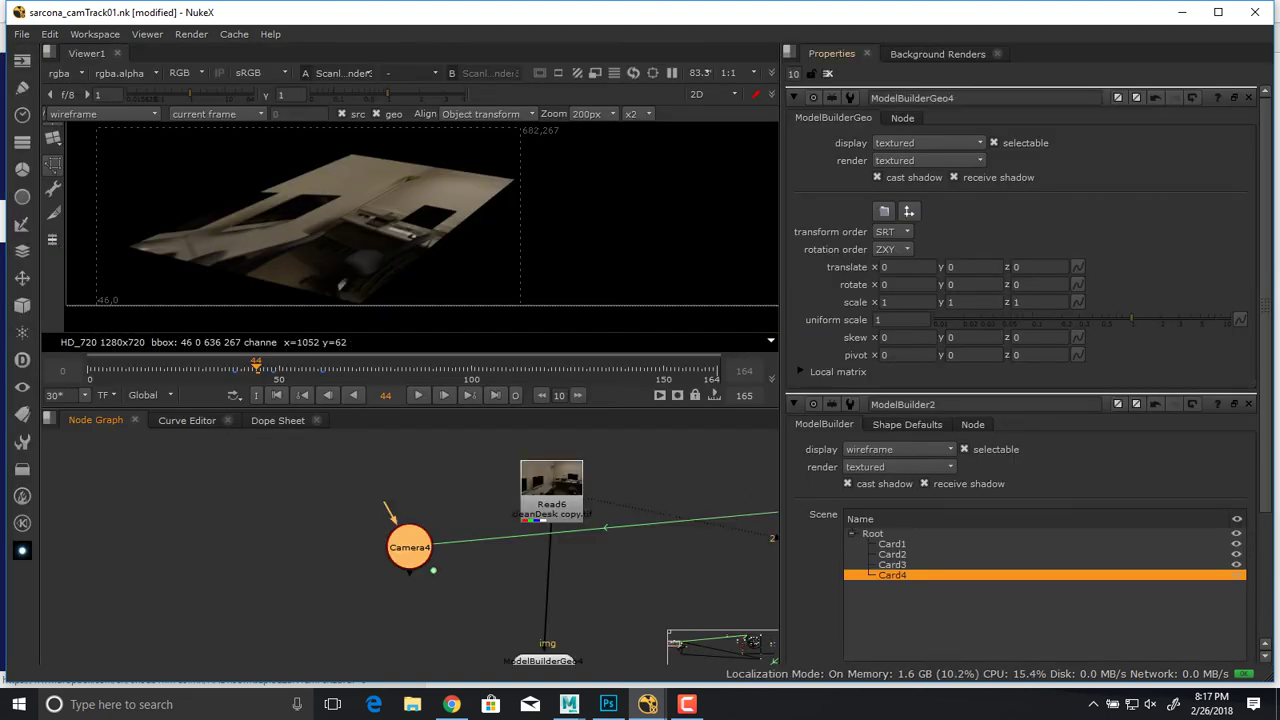
# Remove the animation from Camera4's translate and rotate values at frame 44.
pyautogui.doubleClick(409, 547)
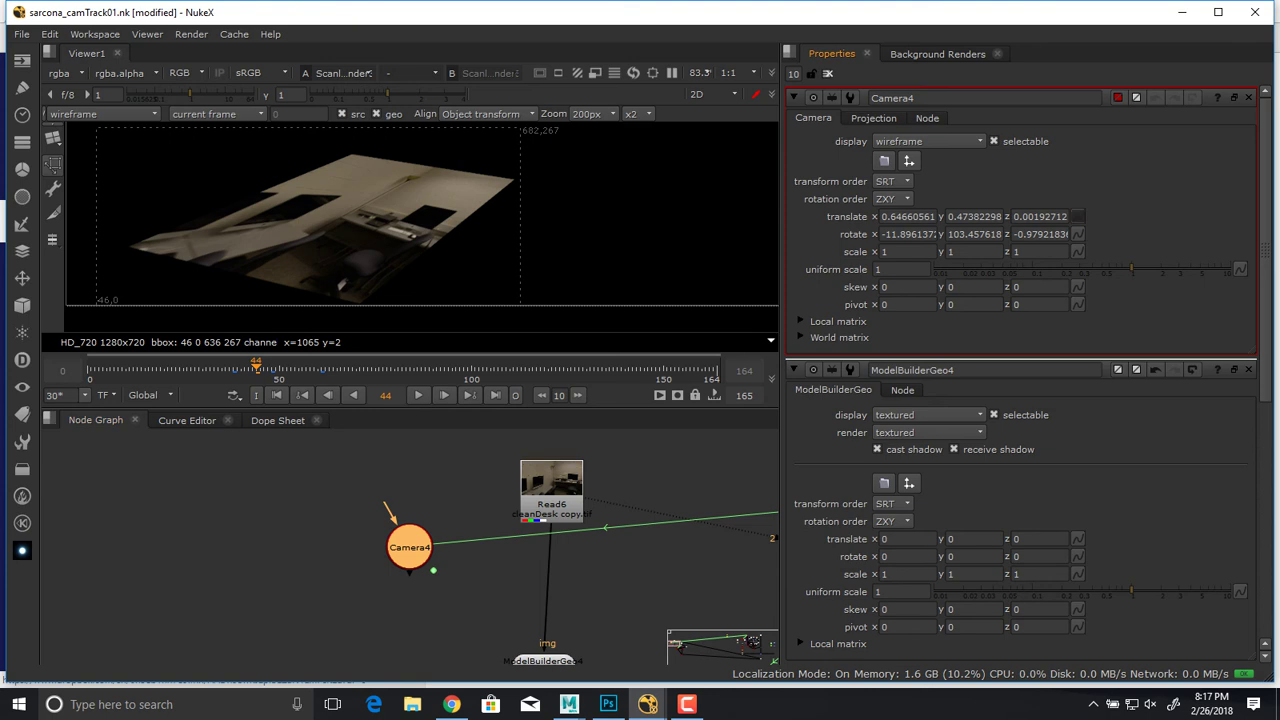
pyautogui.rightClick(1077, 216)
pyautogui.click(1130, 250)
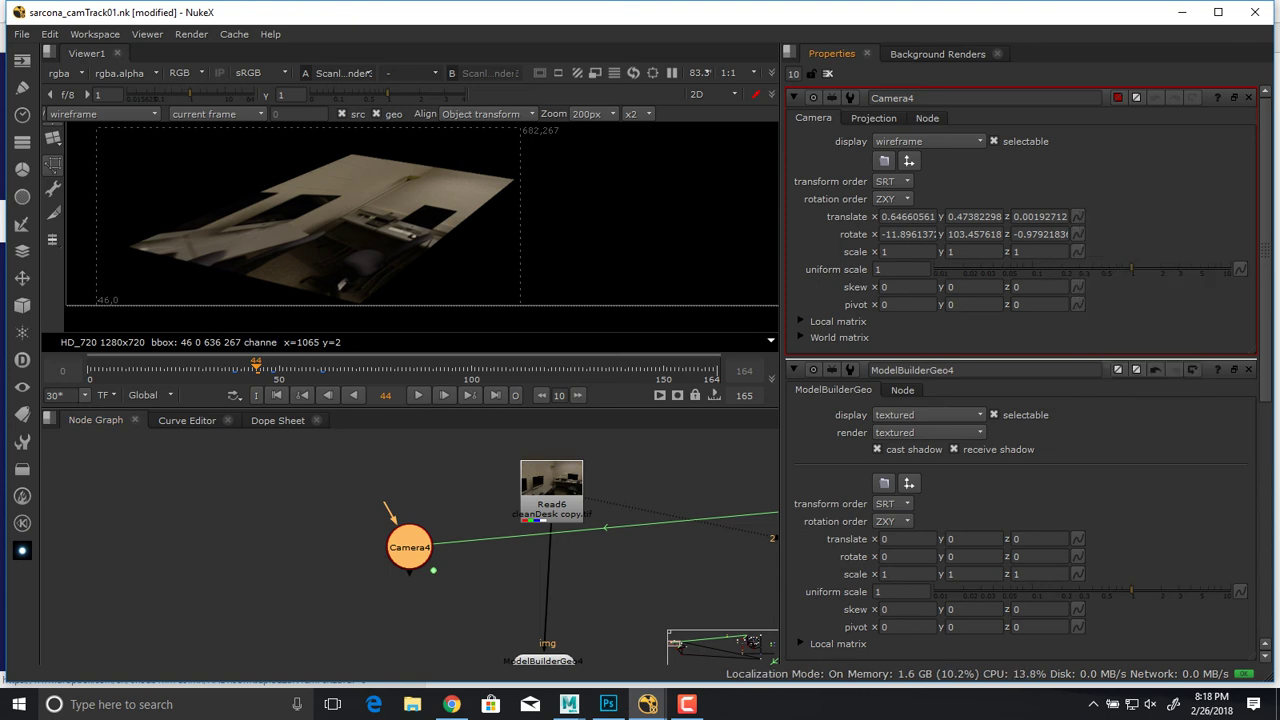
pyautogui.rightClick(1077, 234)
pyautogui.click(1134, 267)
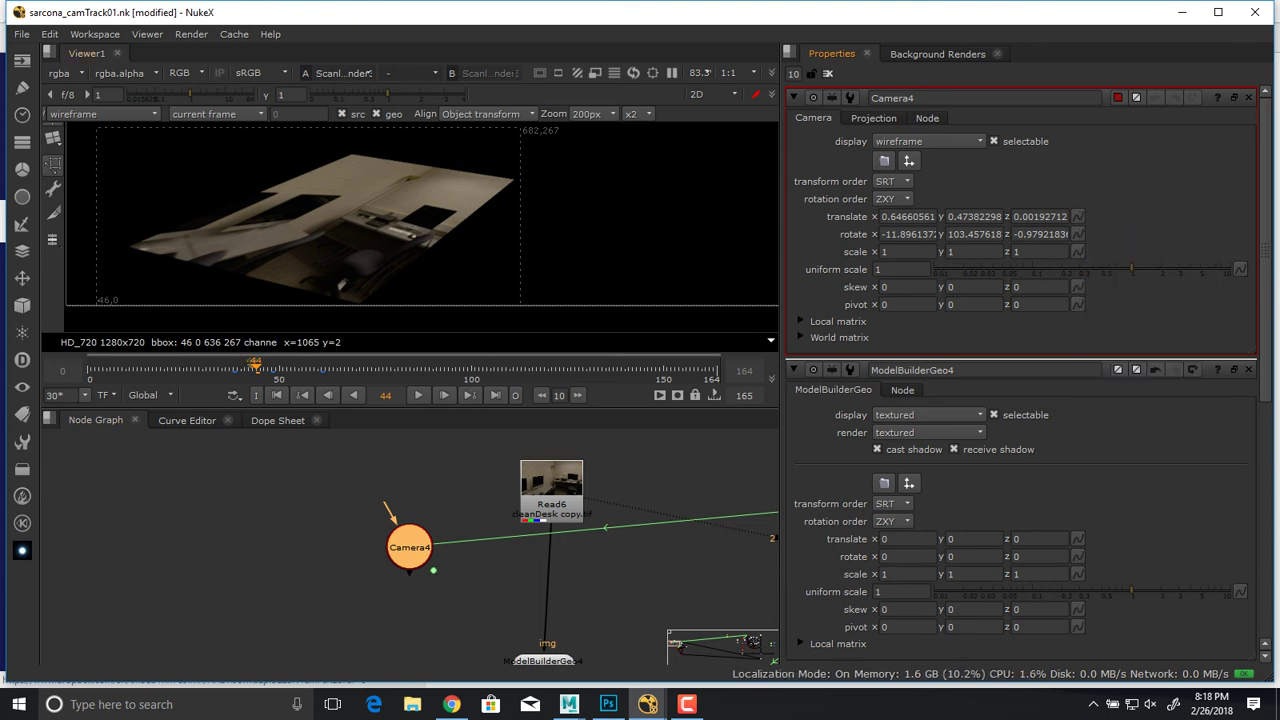
pyautogui.moveTo(620, 640); pyautogui.dragTo(455, 443, button='middle')
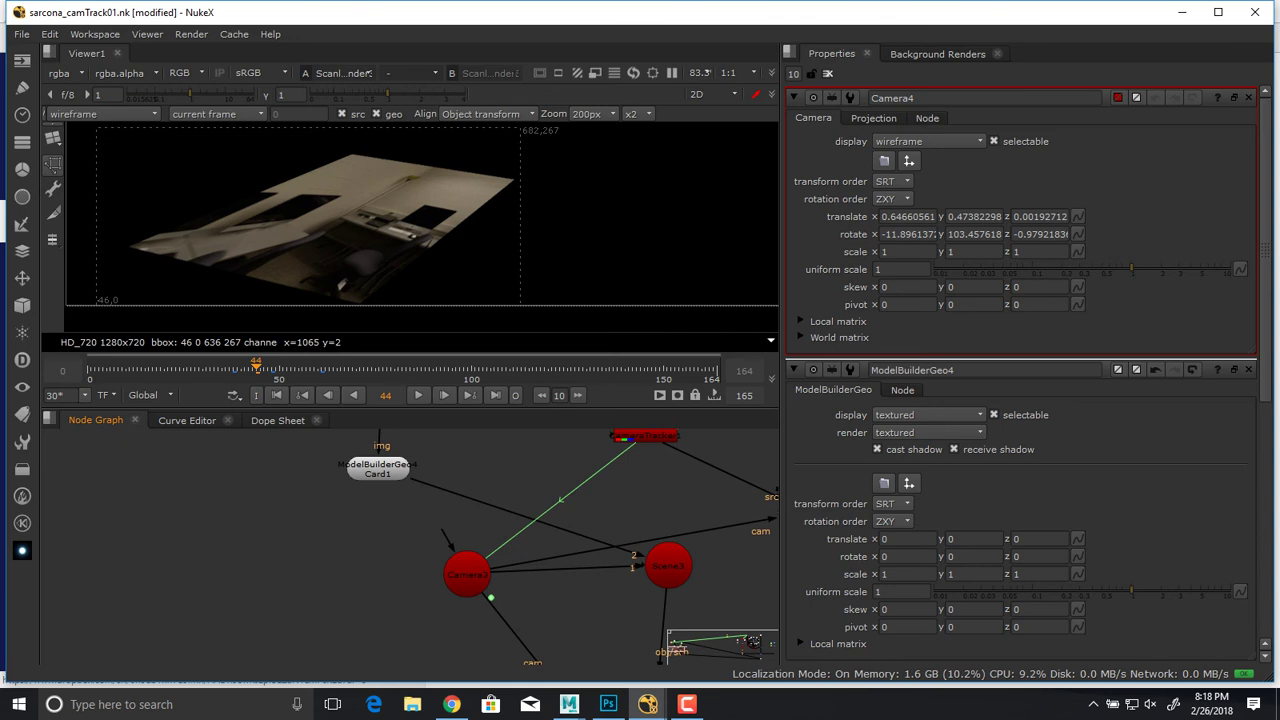
# Paste a duplicate camera, remove the animation from its translate and rotate values, and delete it.
pyautogui.click(467, 575)
pyautogui.click(213, 511)
pyautogui.hotkey('ctrl', 'v')
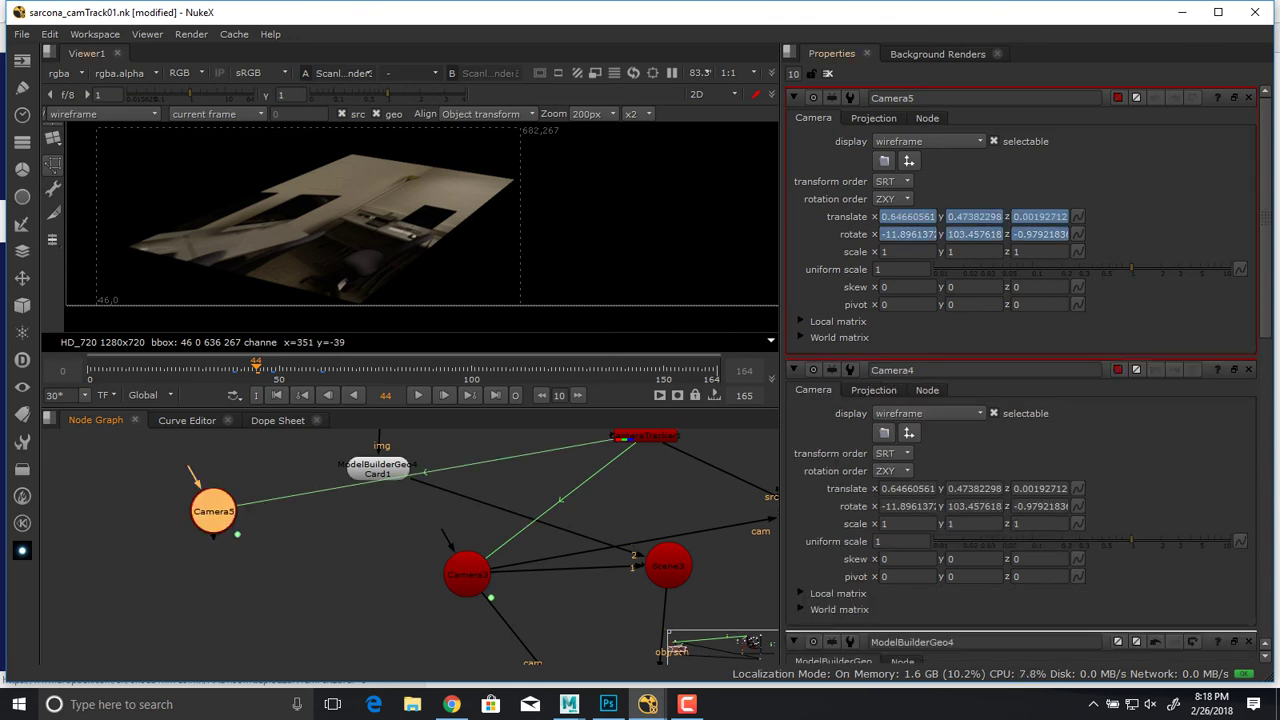
pyautogui.click(1078, 216)
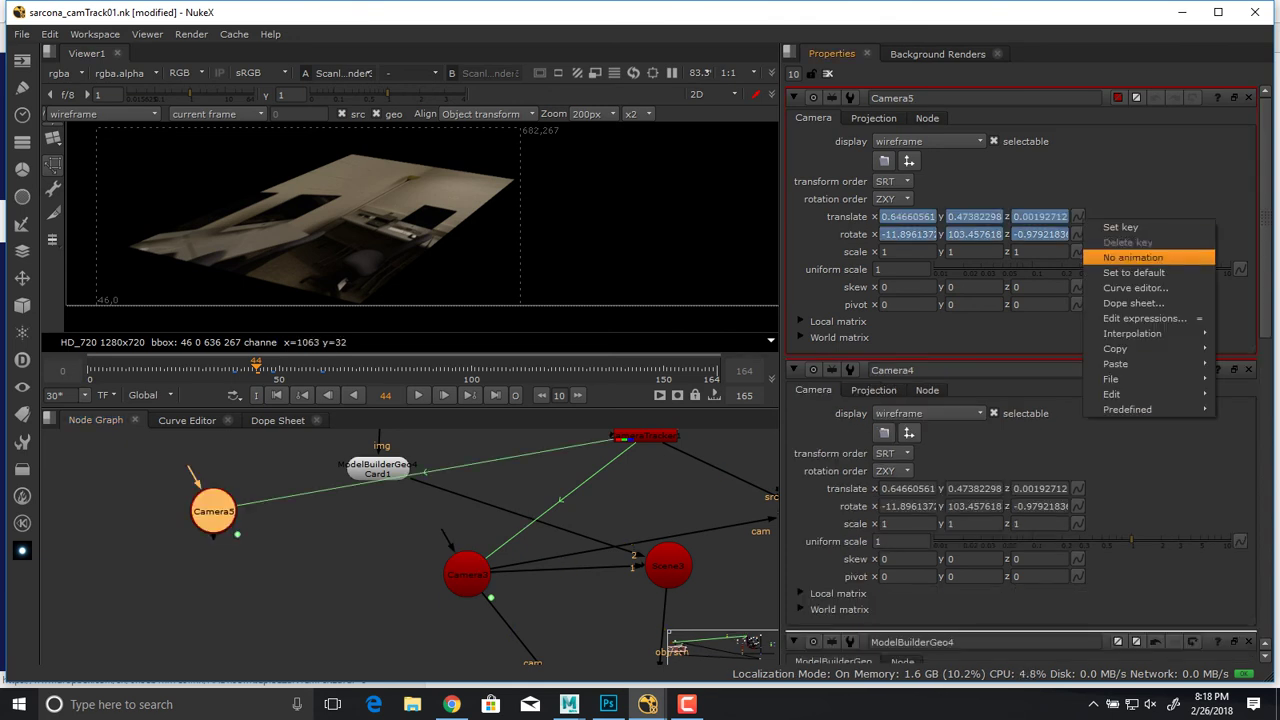
pyautogui.click(1122, 253)
pyautogui.click(606, 361)
pyautogui.click(1078, 234)
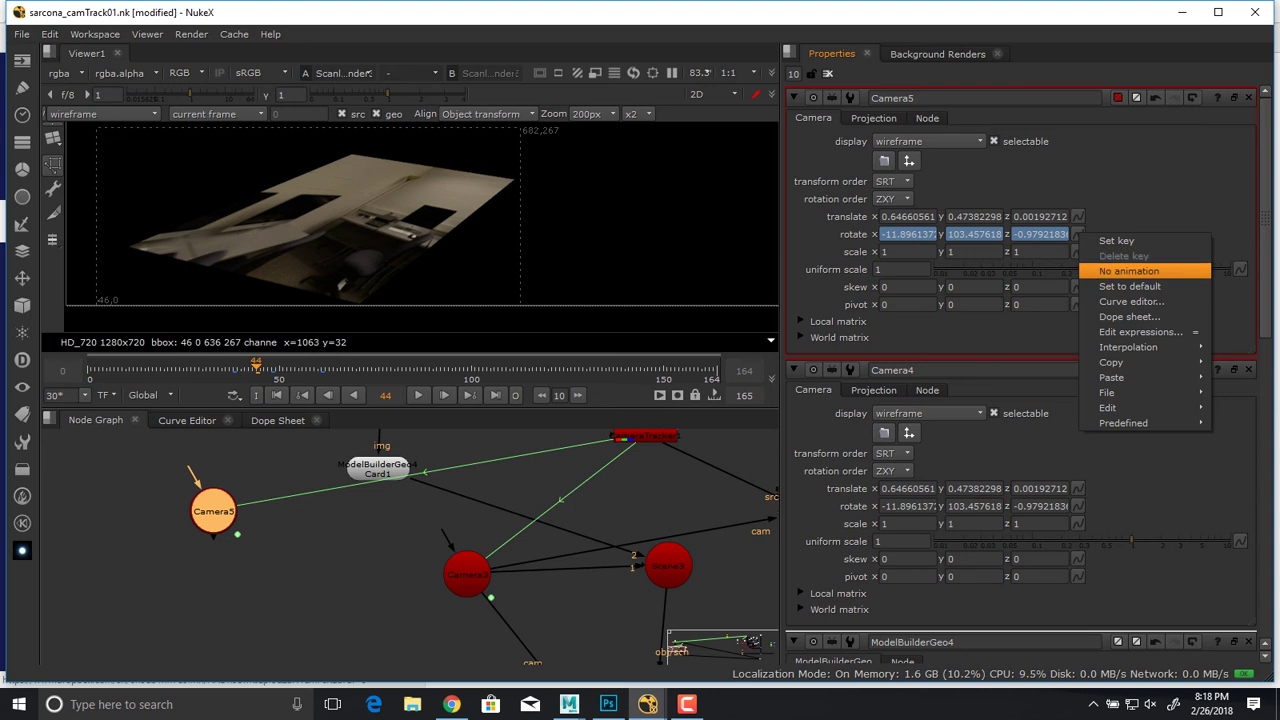
pyautogui.click(1122, 271)
pyautogui.click(606, 361)
pyautogui.press('Delete')
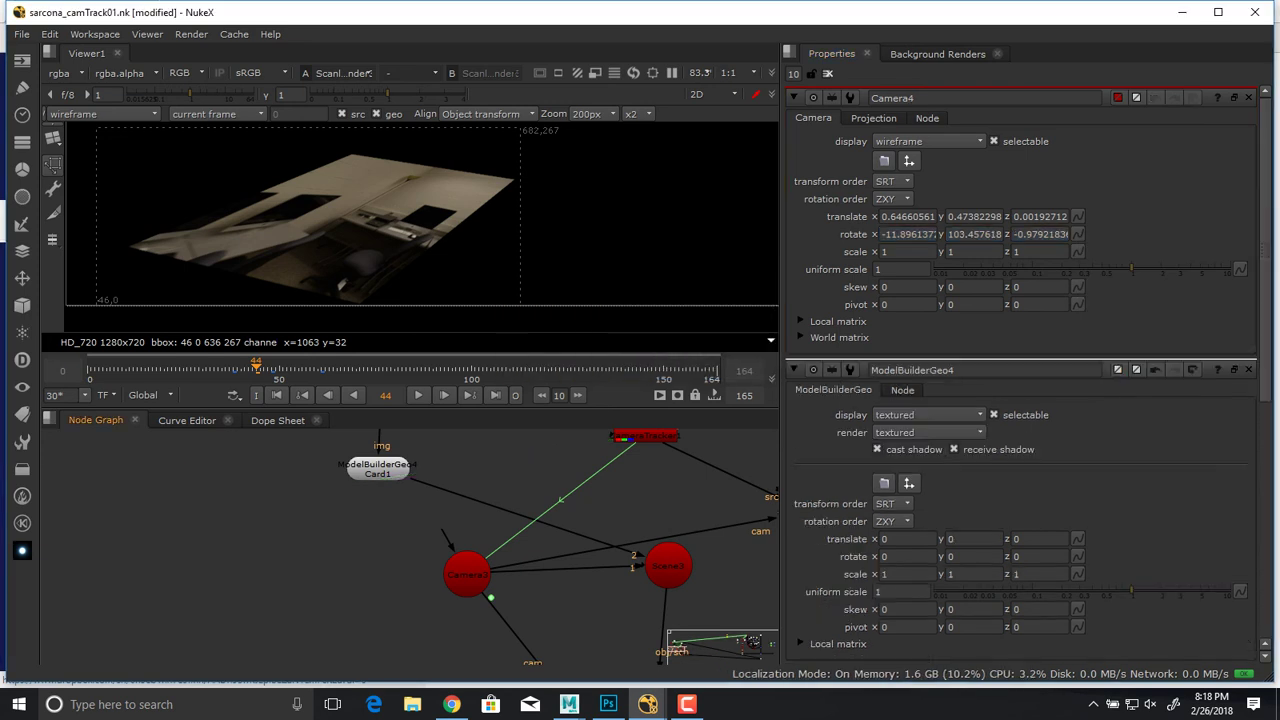
# Add a Project3D node fed by Camera4 and the Read6 clean-desk image, and connect Card1's img input to it.
pyautogui.moveTo(280, 440); pyautogui.dragTo(402, 630, button='middle')
pyautogui.click(364, 541)
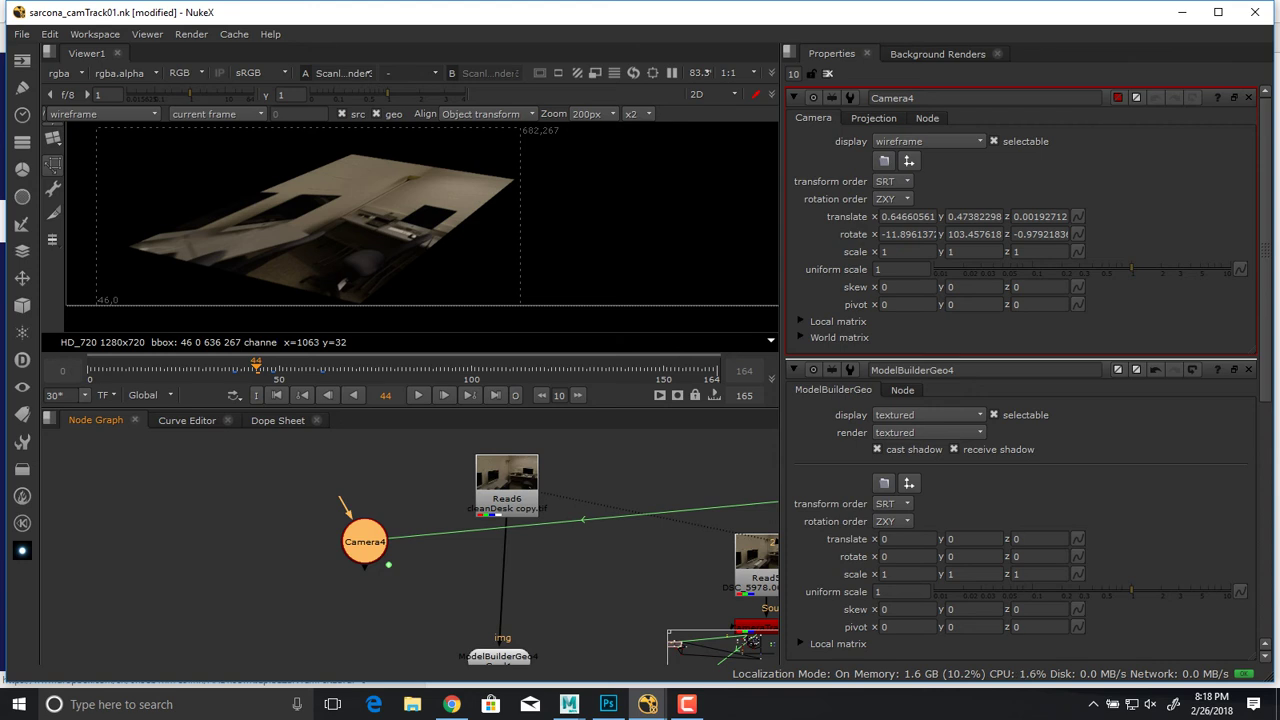
pyautogui.moveTo(430, 600); pyautogui.dragTo(420, 537, button='middle')
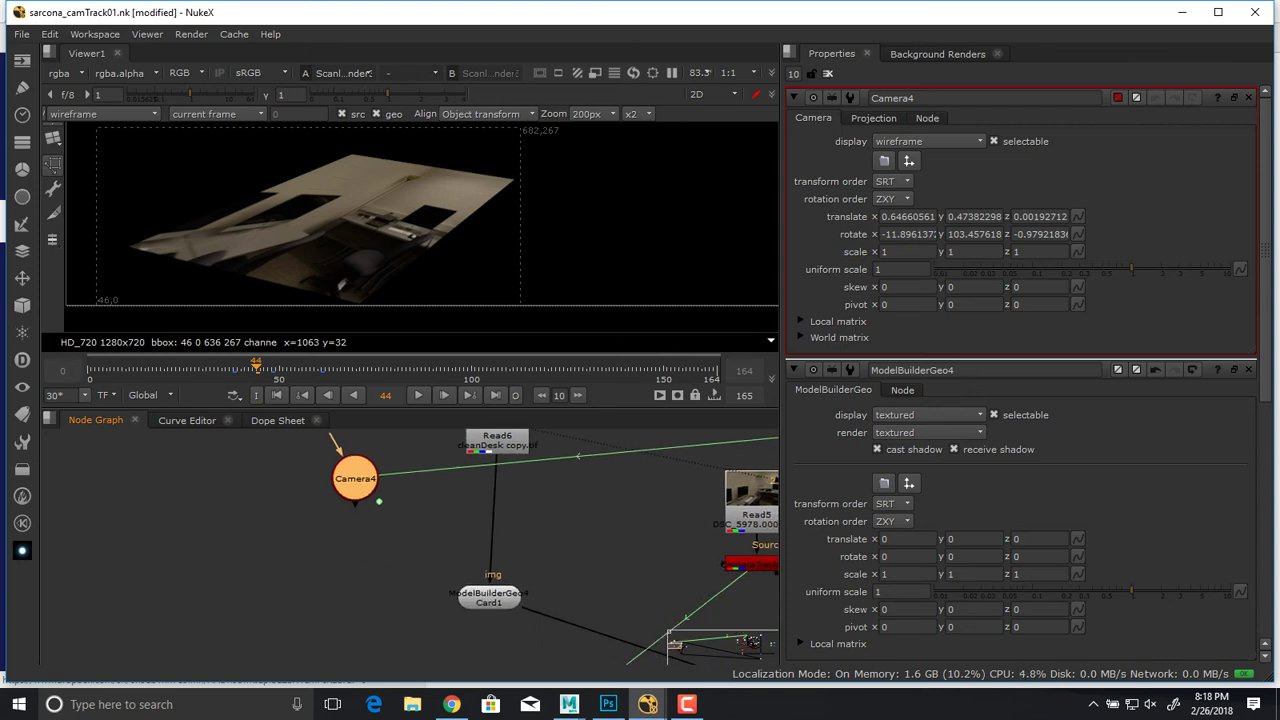
pyautogui.click(420, 537)
pyautogui.press('Tab')
pyautogui.write('Project3D')
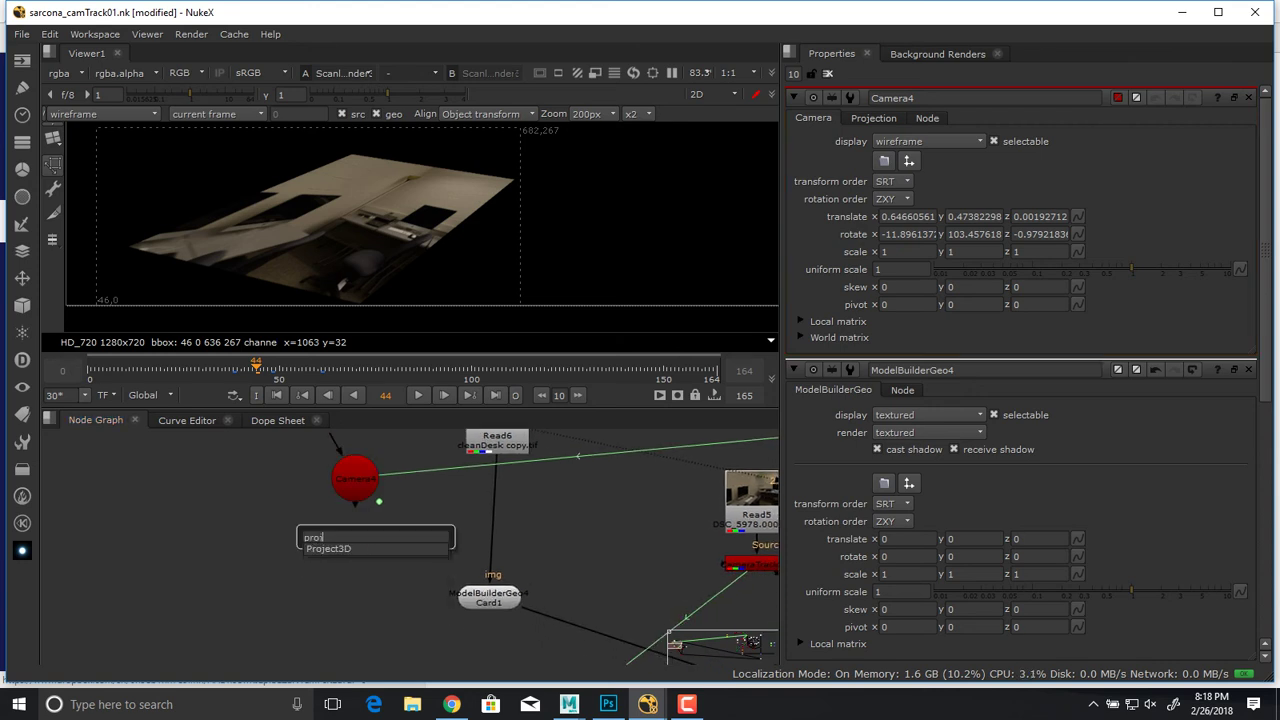
pyautogui.press('Return')
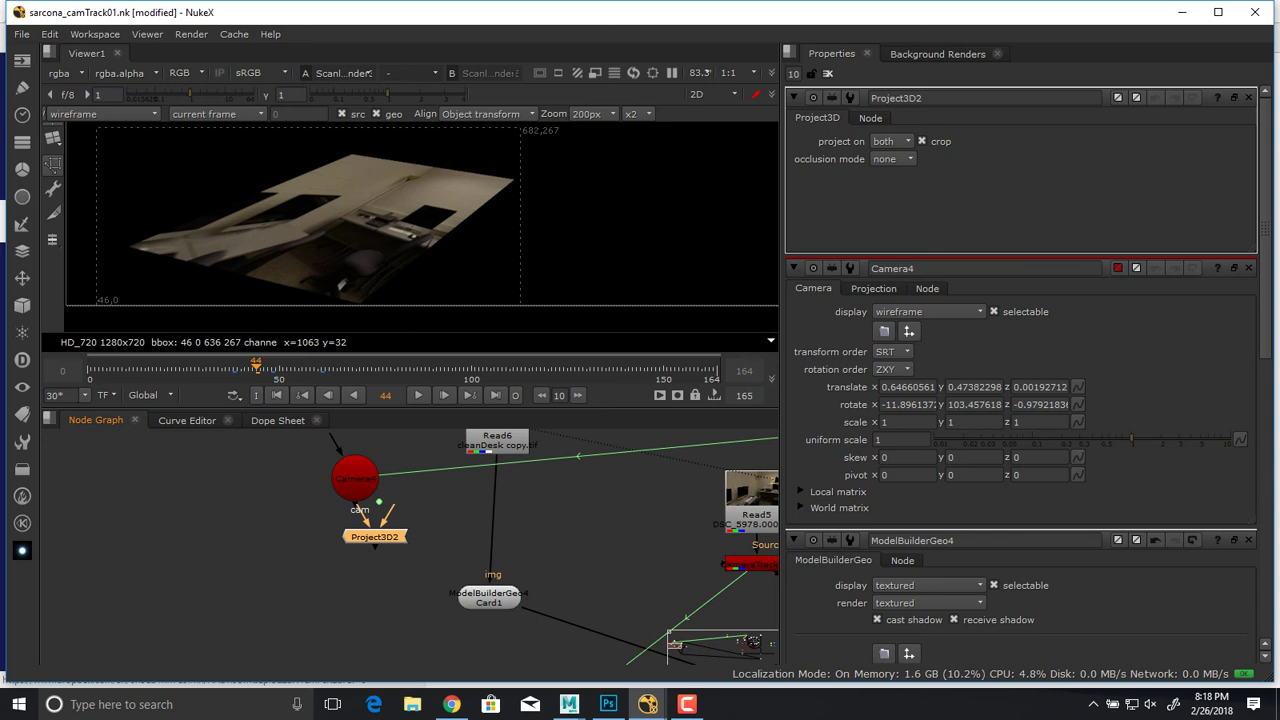
pyautogui.moveTo(375, 537); pyautogui.dragTo(497, 445)
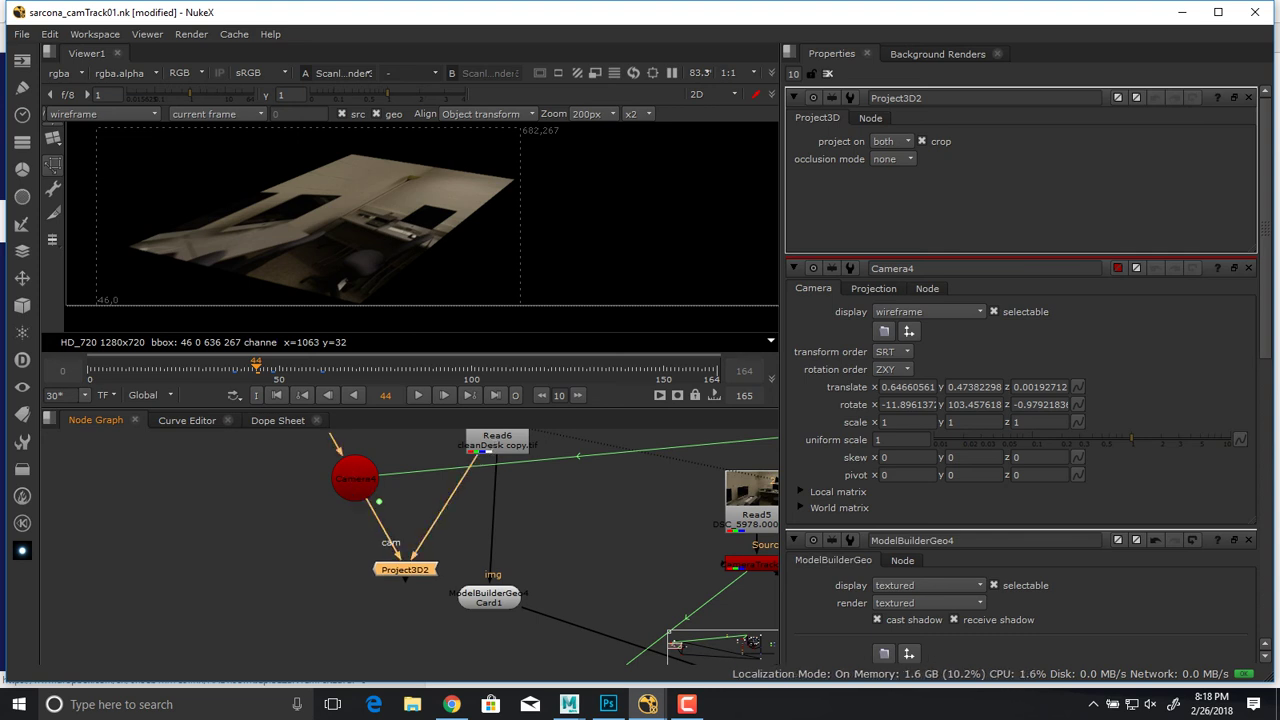
pyautogui.moveTo(491, 575); pyautogui.dragTo(448, 580)
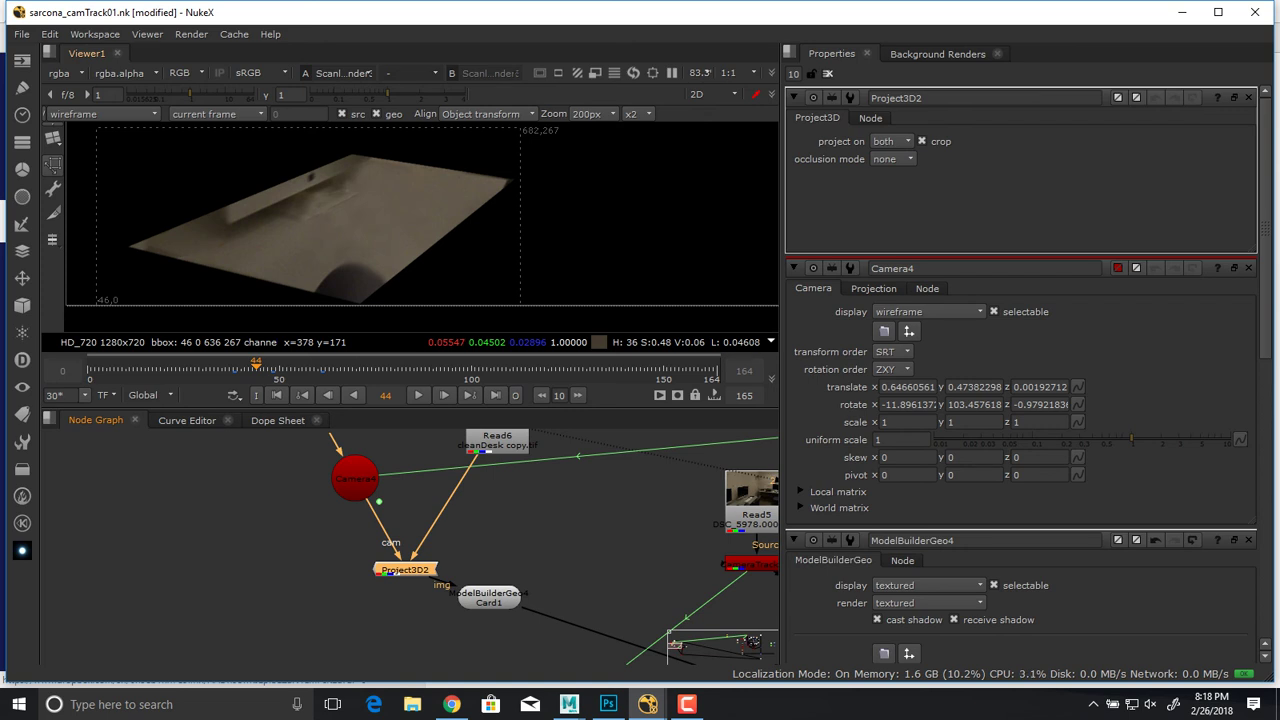
# Open ModelBuilder2's properties and examine its cards in the 3D view.
pyautogui.moveTo(620, 560); pyautogui.dragTo(196, 457, button='middle')
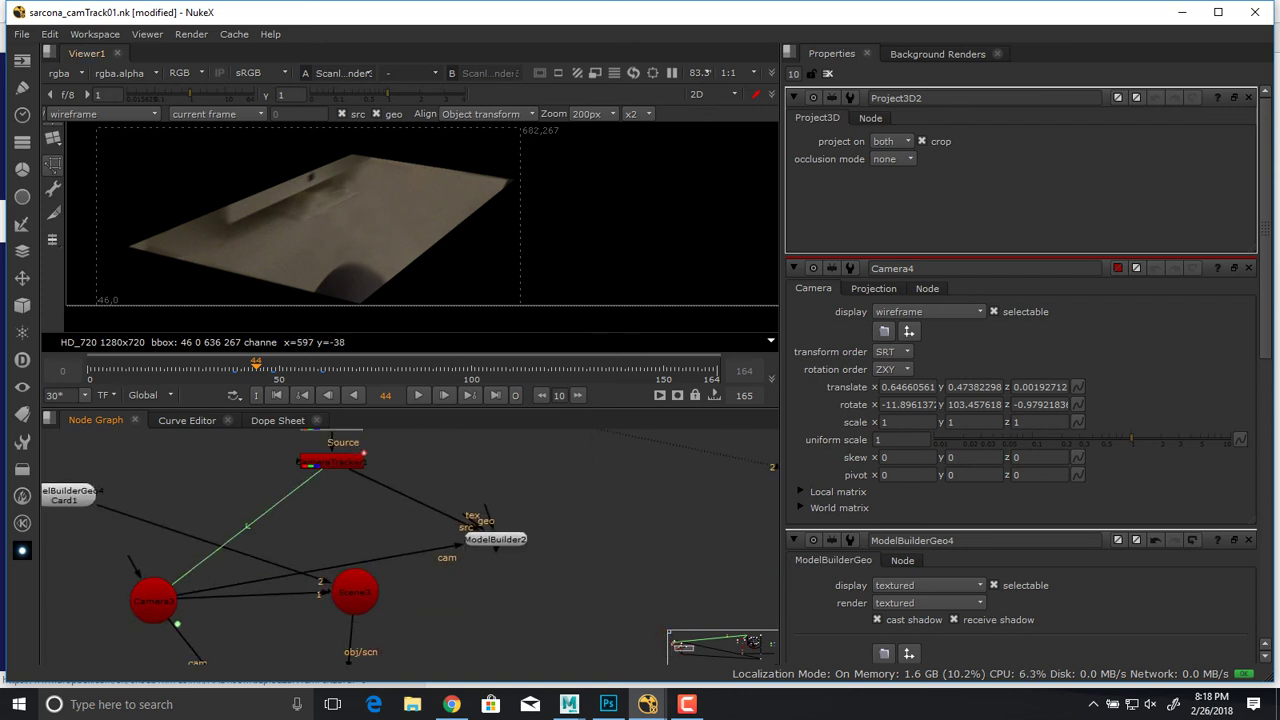
pyautogui.doubleClick(495, 540)
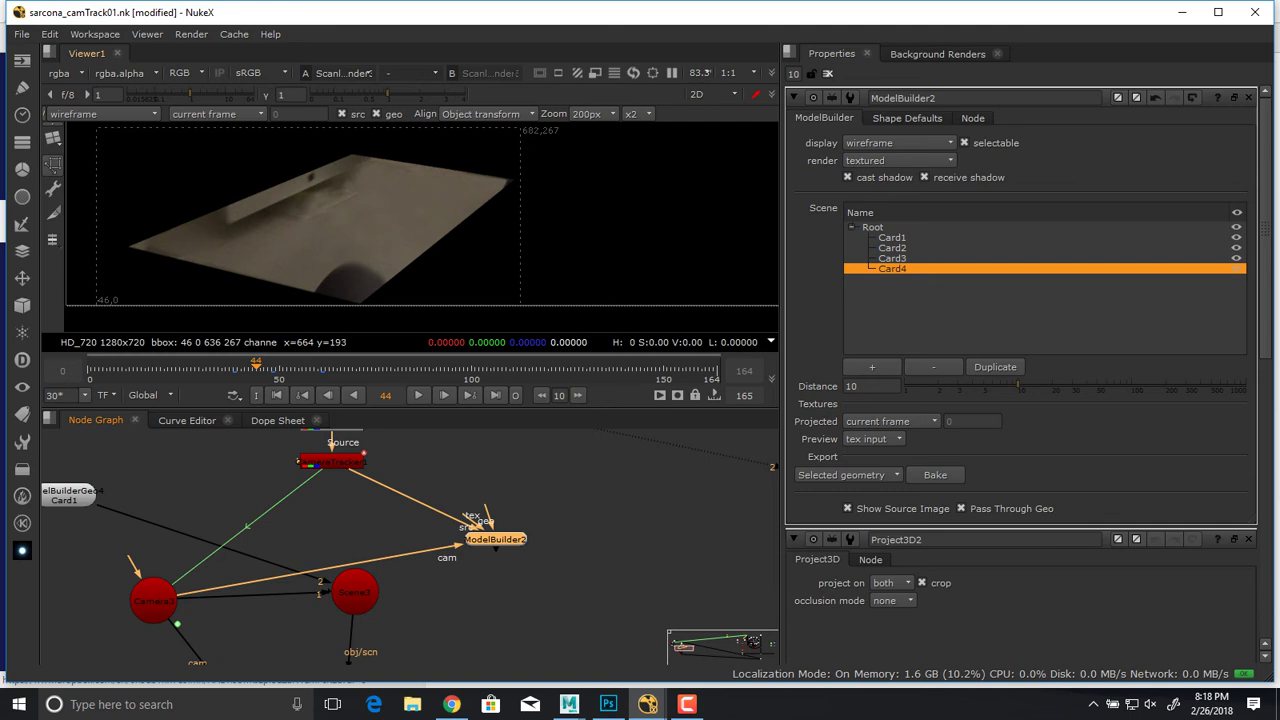
pyautogui.press('Tab')
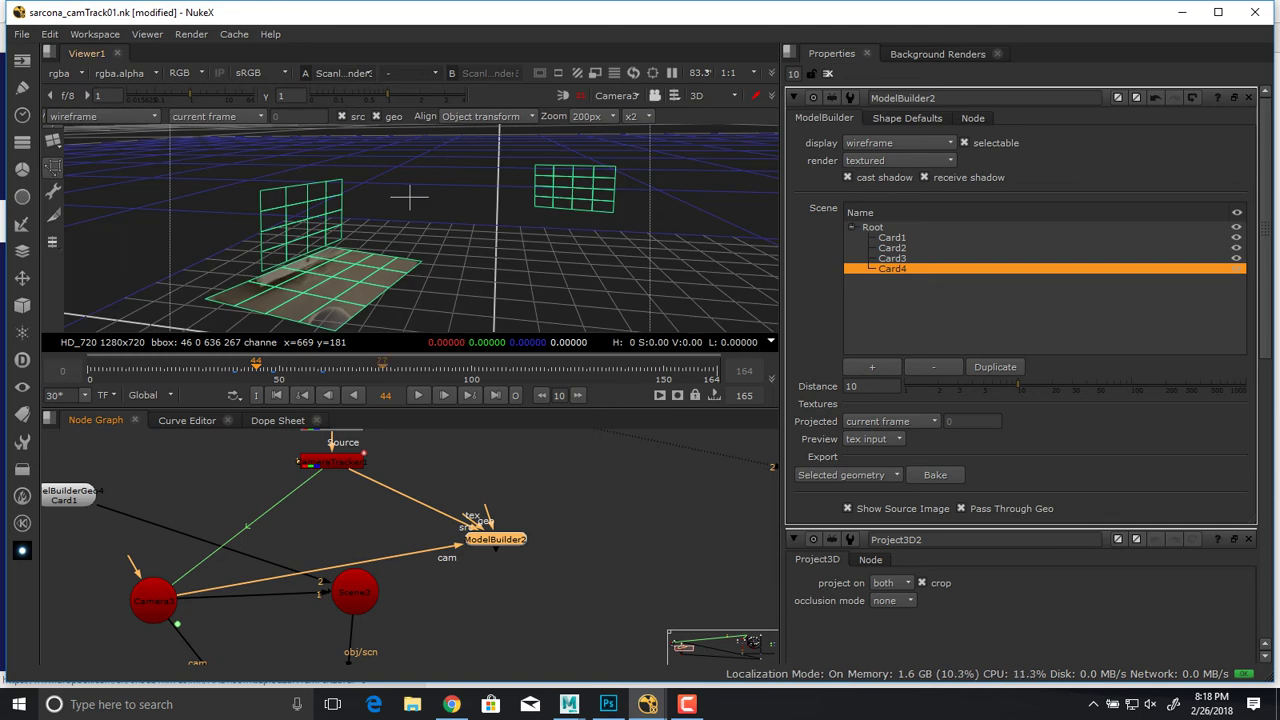
pyautogui.press('Tab')
# Tidy the projection branch by spacing out Read6, Camera4 and Project3D2, with Card1 directly below Project3D2.
pyautogui.moveTo(356, 600); pyautogui.dragTo(677, 645, button='middle')
pyautogui.moveTo(390, 470); pyautogui.dragTo(410, 589, button='middle')
pyautogui.moveTo(411, 497); pyautogui.dragTo(372, 479)
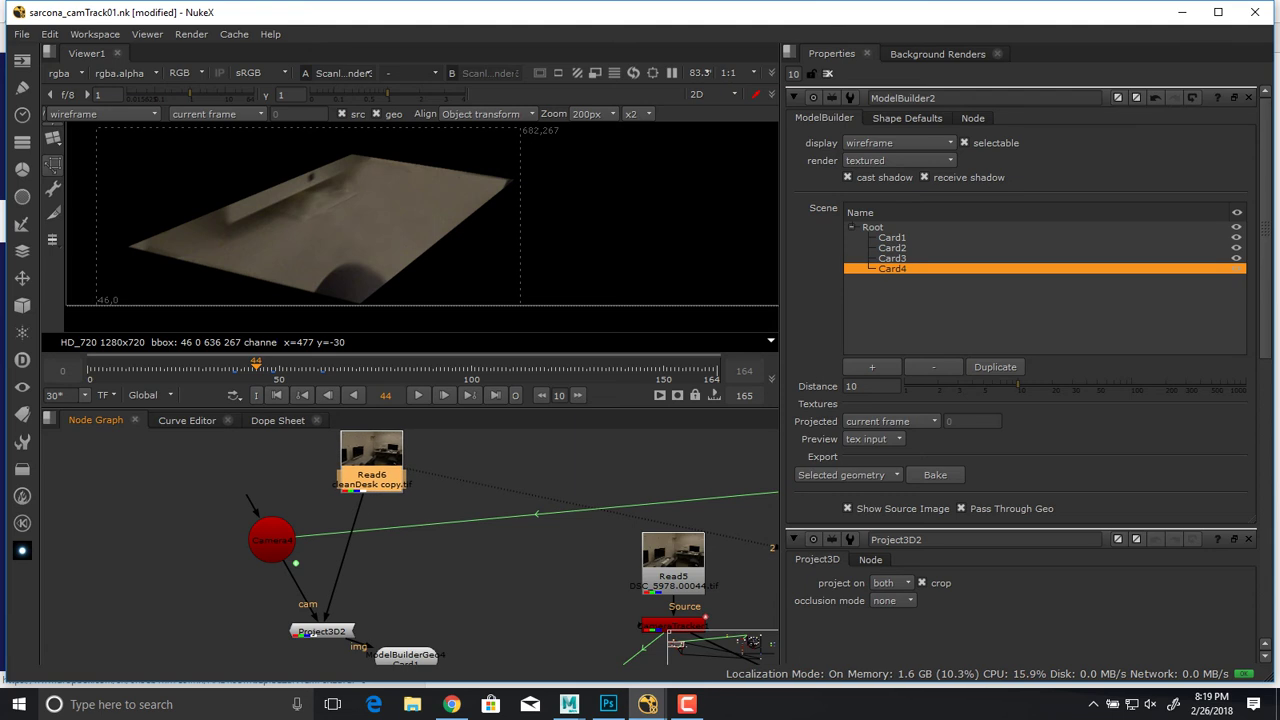
pyautogui.moveTo(260, 515); pyautogui.dragTo(234, 502)
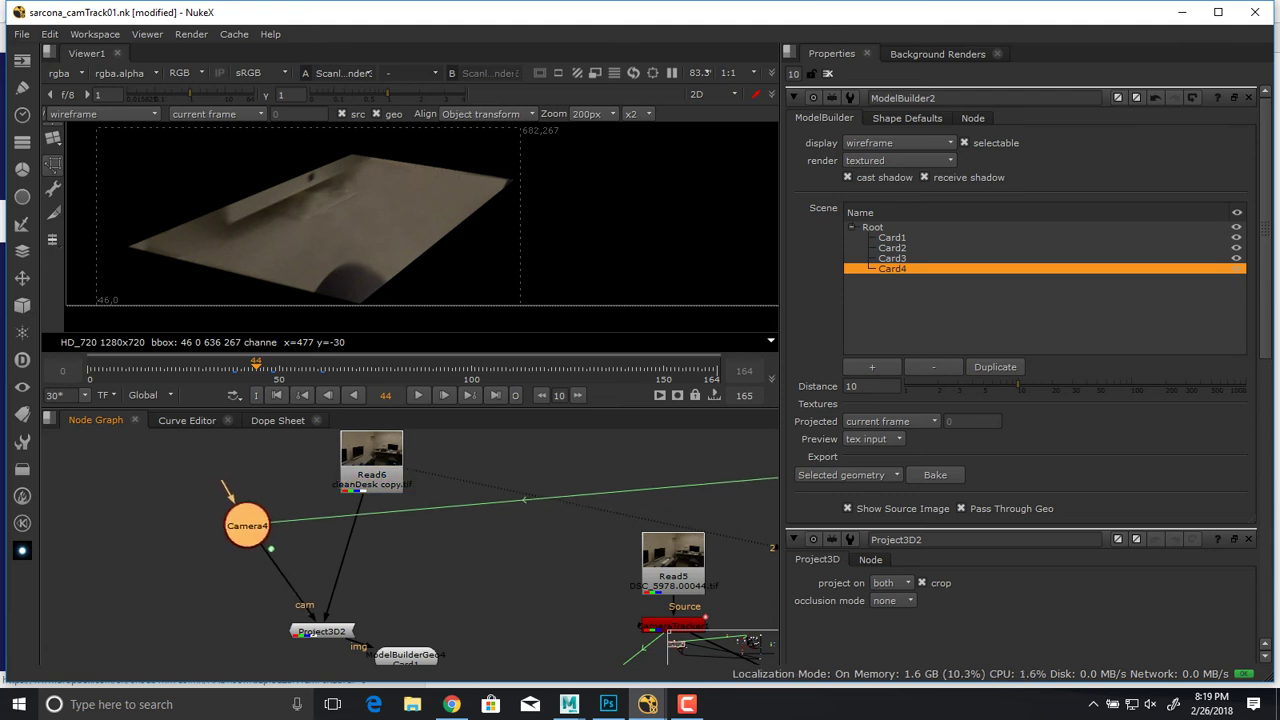
pyautogui.moveTo(400, 570); pyautogui.dragTo(414, 526, button='middle')
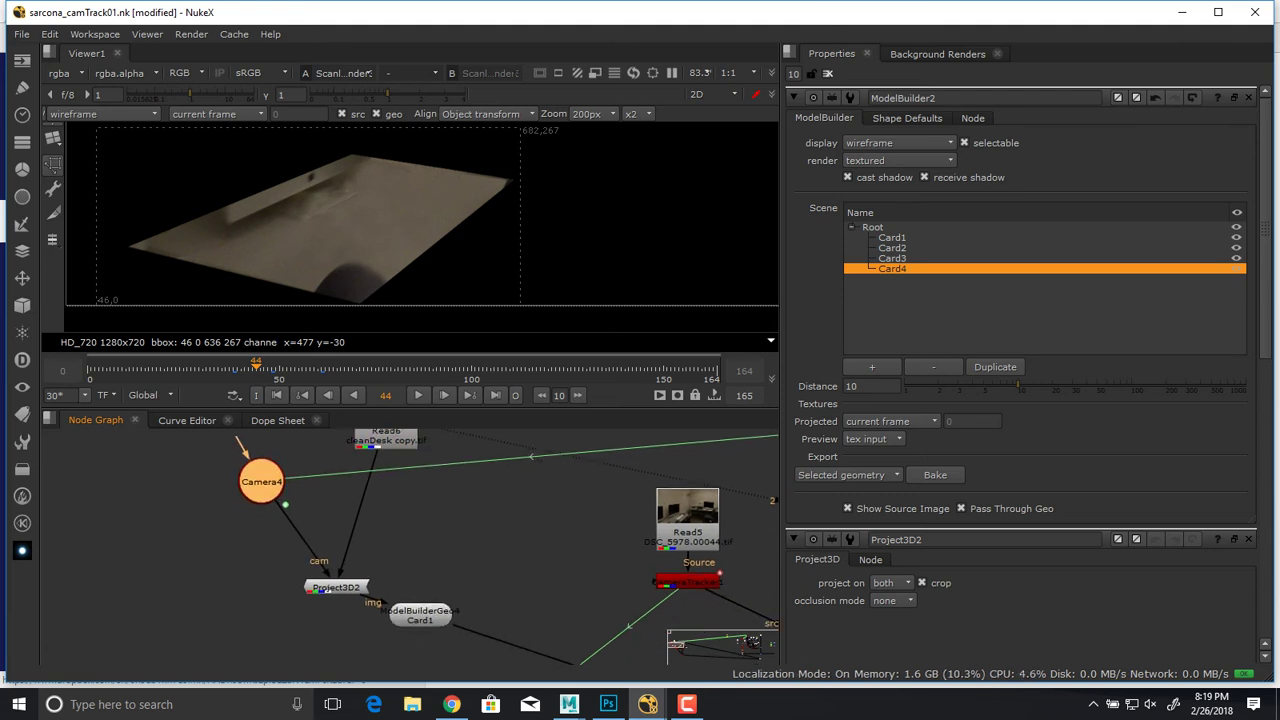
pyautogui.moveTo(336, 587); pyautogui.dragTo(324, 552)
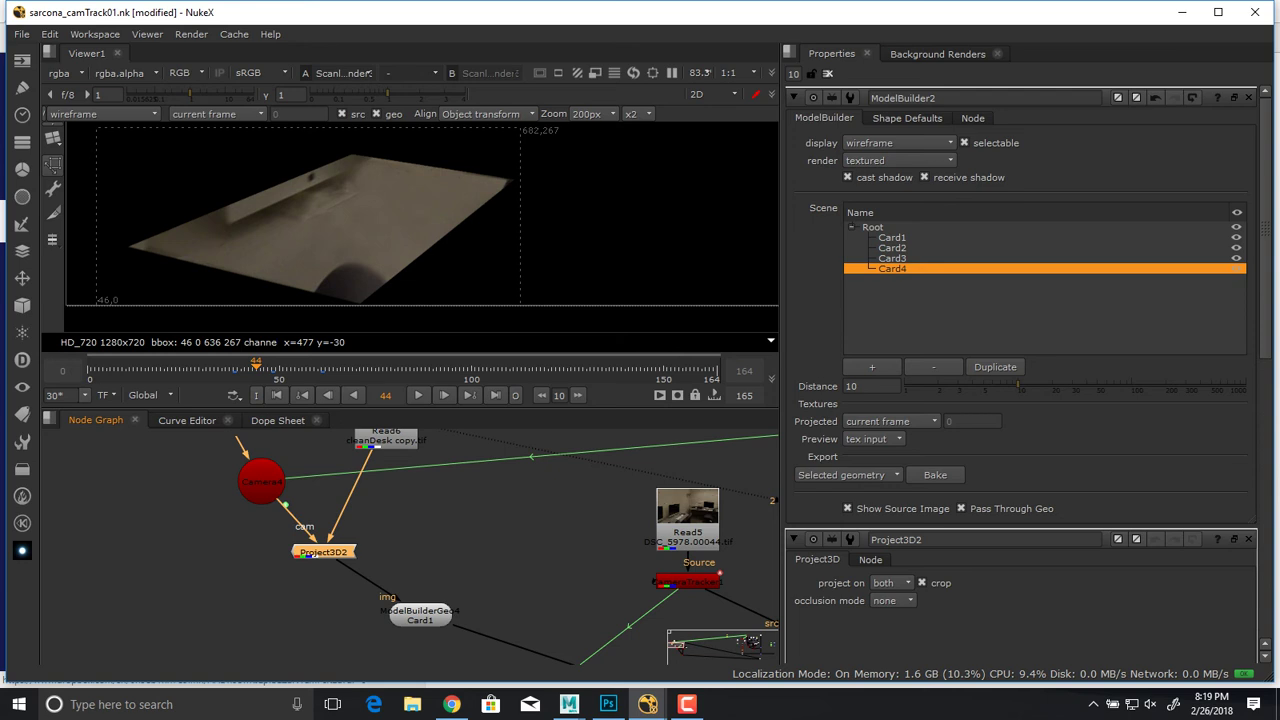
pyautogui.moveTo(420, 614); pyautogui.dragTo(325, 619)
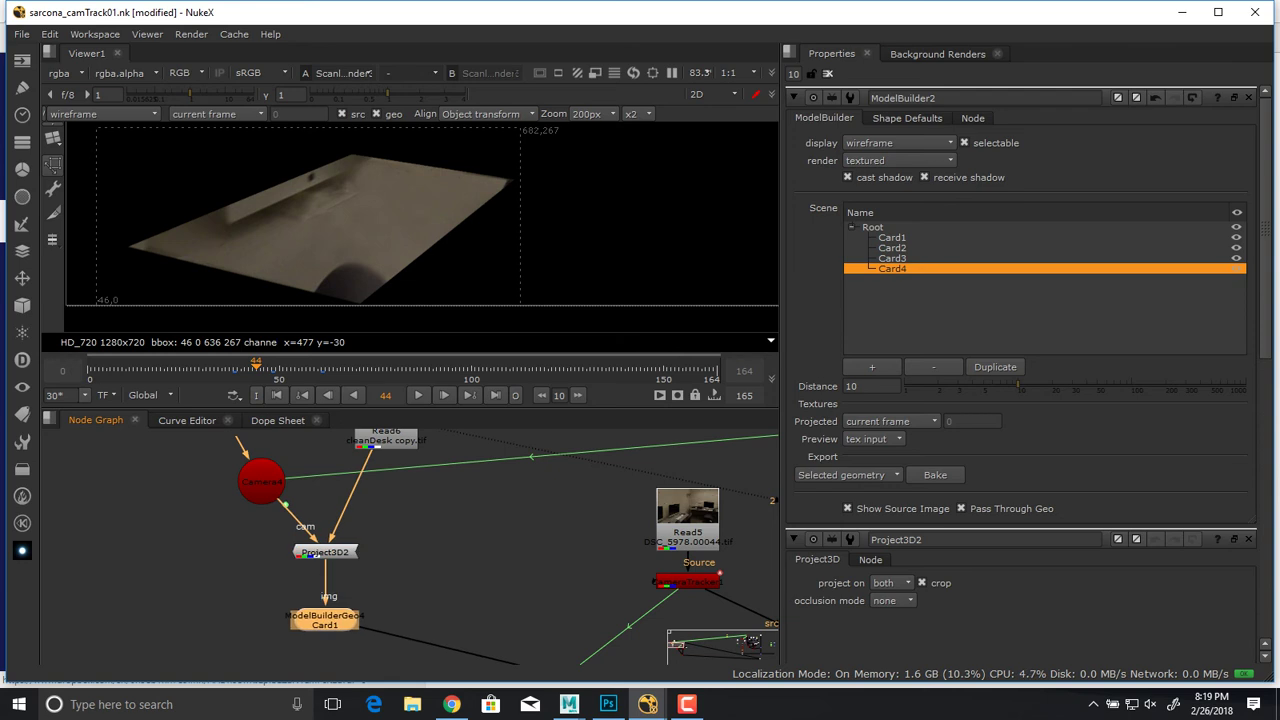
# Line up the duplicated network's Scene node vertically with its ScanlineRender node.
pyautogui.moveTo(519, 644); pyautogui.dragTo(366, 512, button='middle')
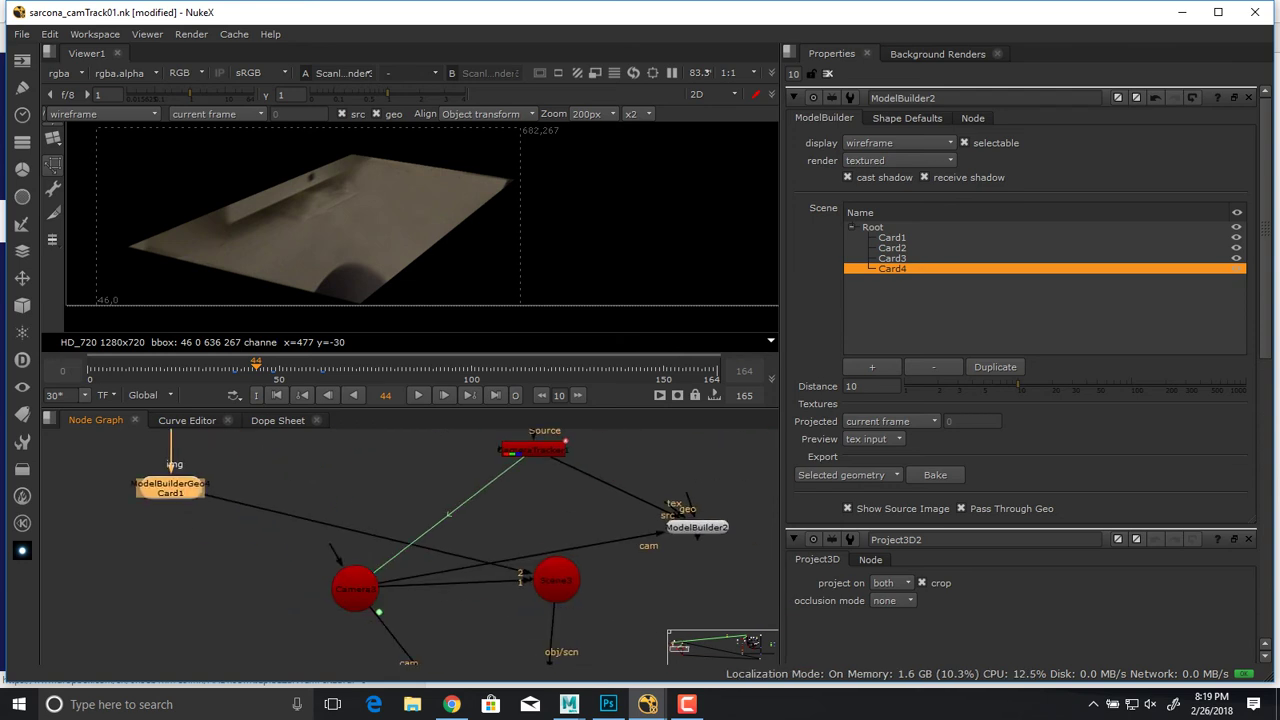
pyautogui.scroll(-2, 366, 512)
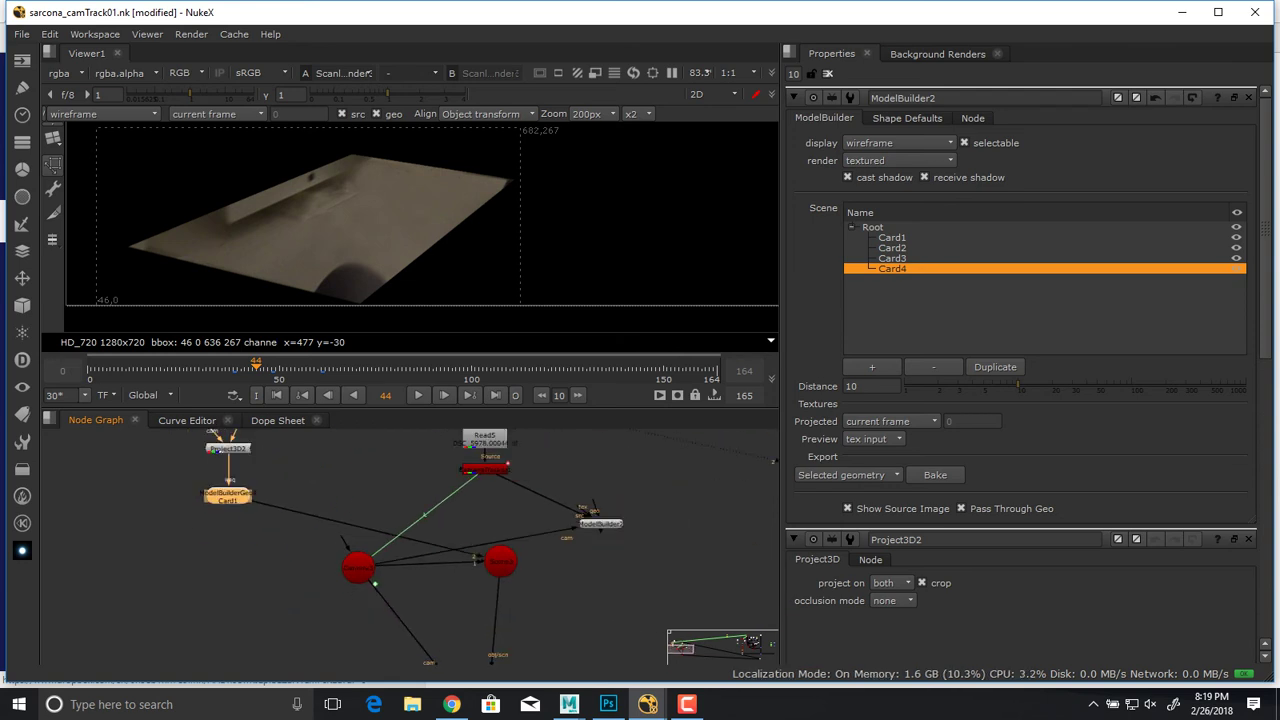
pyautogui.moveTo(500, 561); pyautogui.dragTo(486, 568)
pyautogui.moveTo(486, 568); pyautogui.dragTo(344, 446, button='middle')
pyautogui.click(344, 606)
pyautogui.moveTo(344, 606); pyautogui.dragTo(280, 608, button='middle')
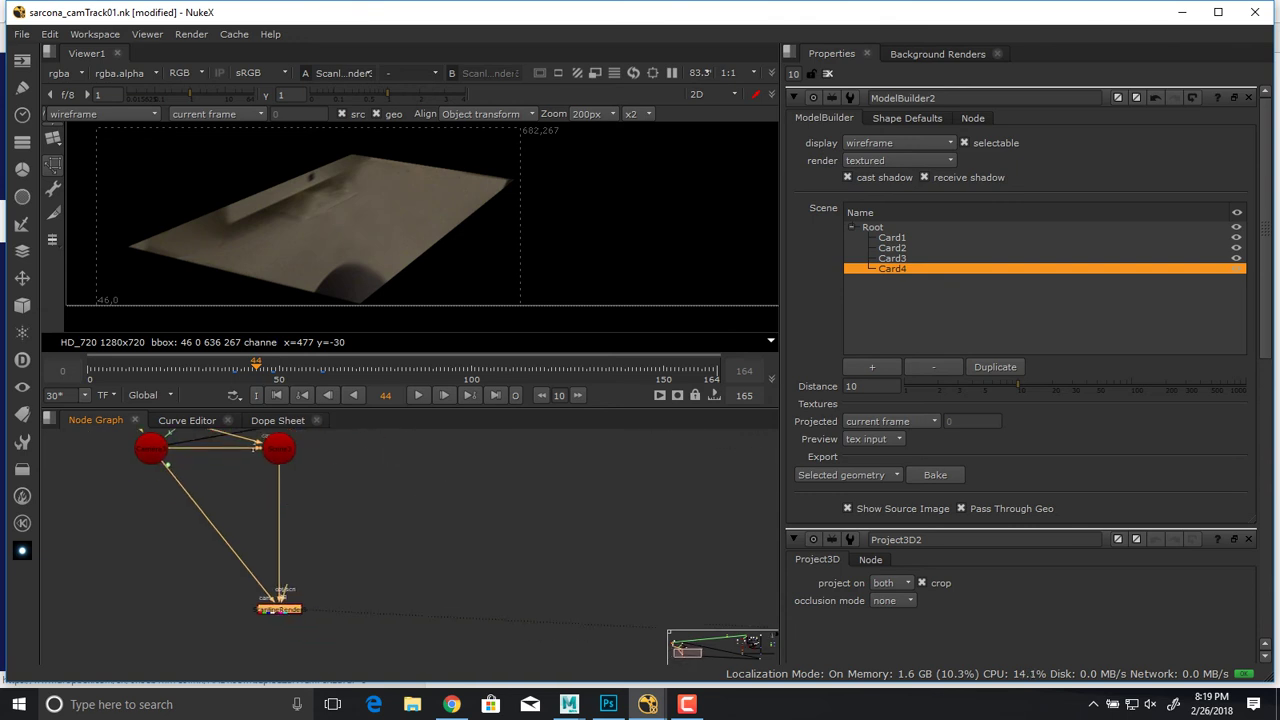
# Scrub back to frame 5 and inspect the rendered desk card in the viewer.
pyautogui.click(360, 540)
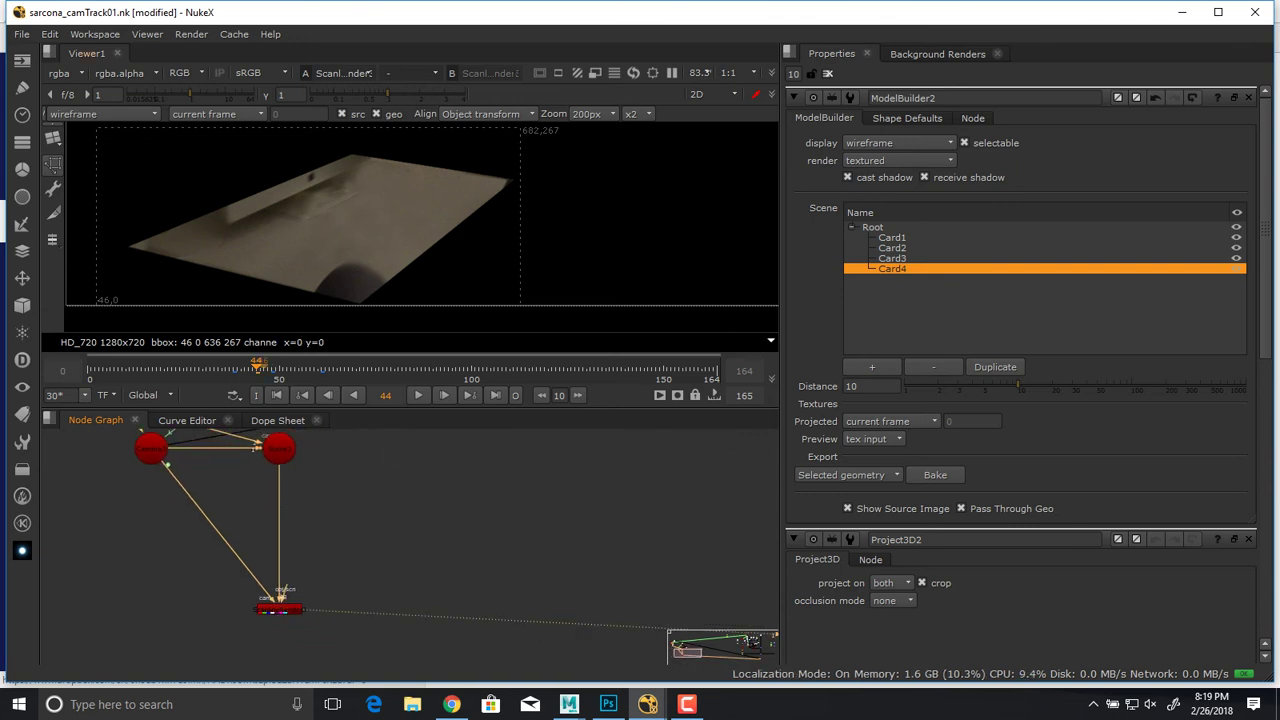
pyautogui.click(264, 369)
pyautogui.moveTo(264, 369); pyautogui.dragTo(106, 369)
pyautogui.scroll(-2, 345, 270)
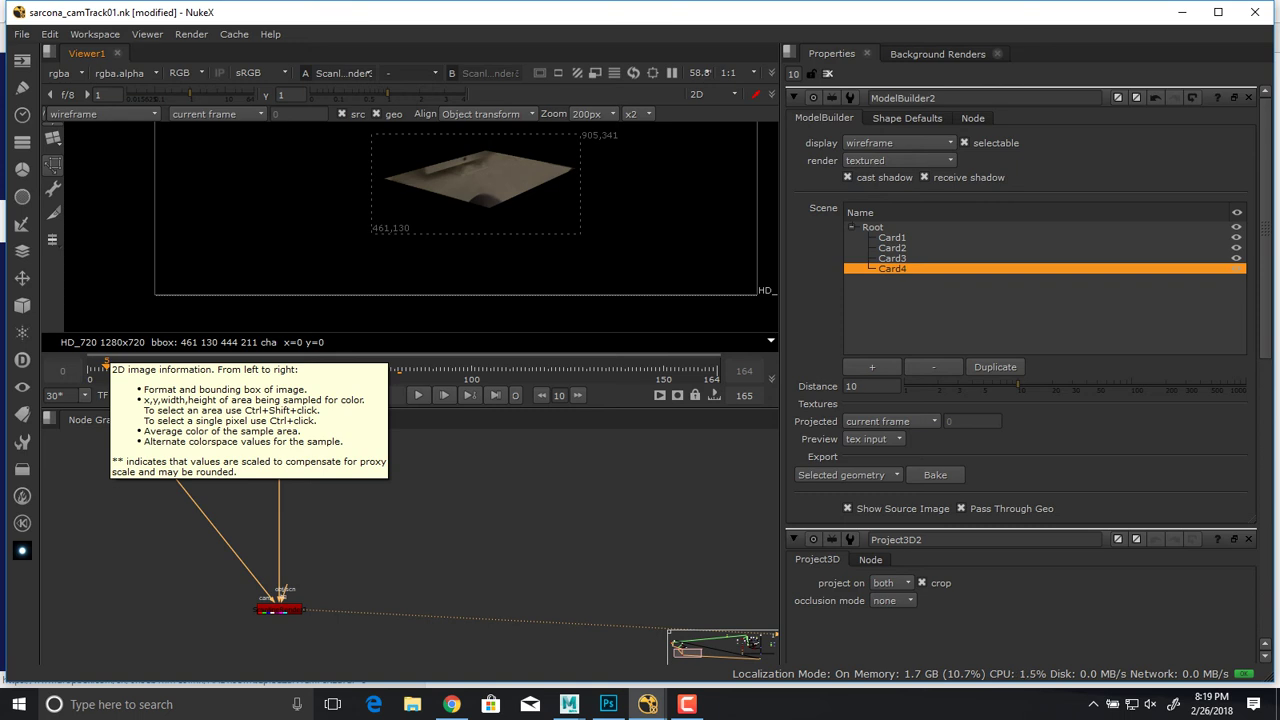
# Add a Merge node placing the ScanlineRender output over the Read5 footage, and show it in the viewer.
pyautogui.press('m')
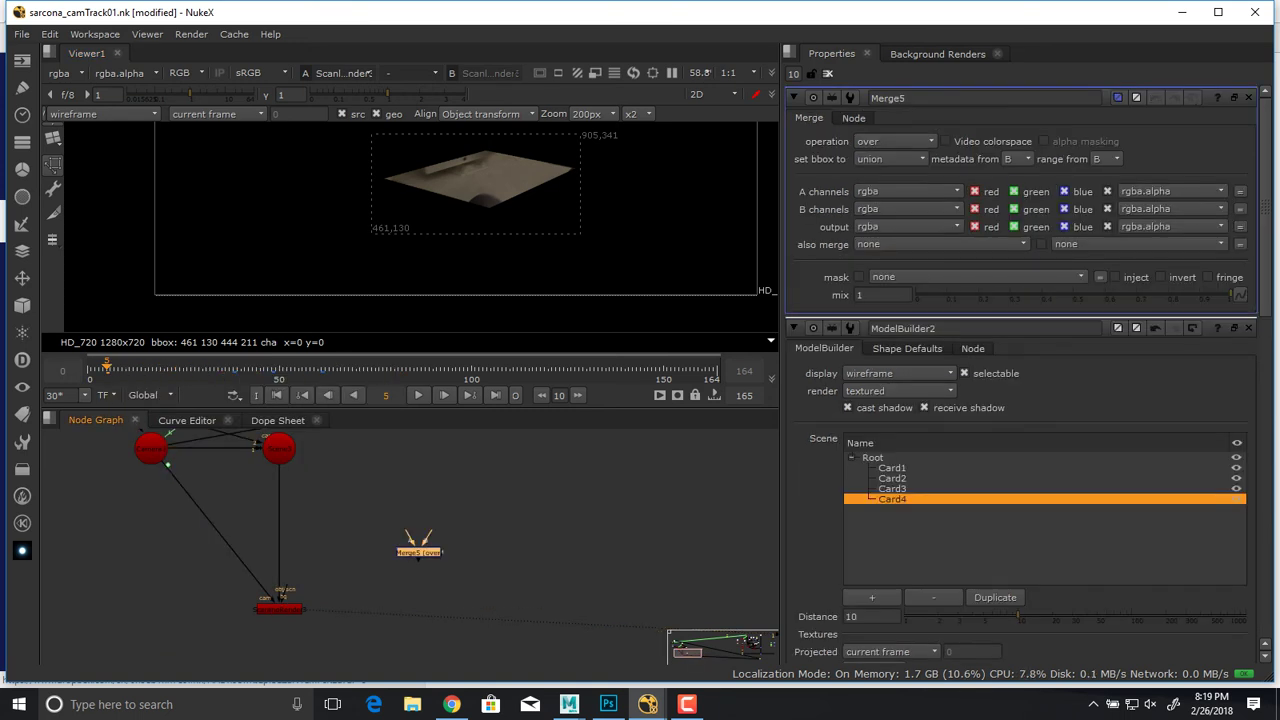
pyautogui.moveTo(408, 533); pyautogui.dragTo(283, 608)
pyautogui.moveTo(340, 500); pyautogui.dragTo(309, 616, button='middle')
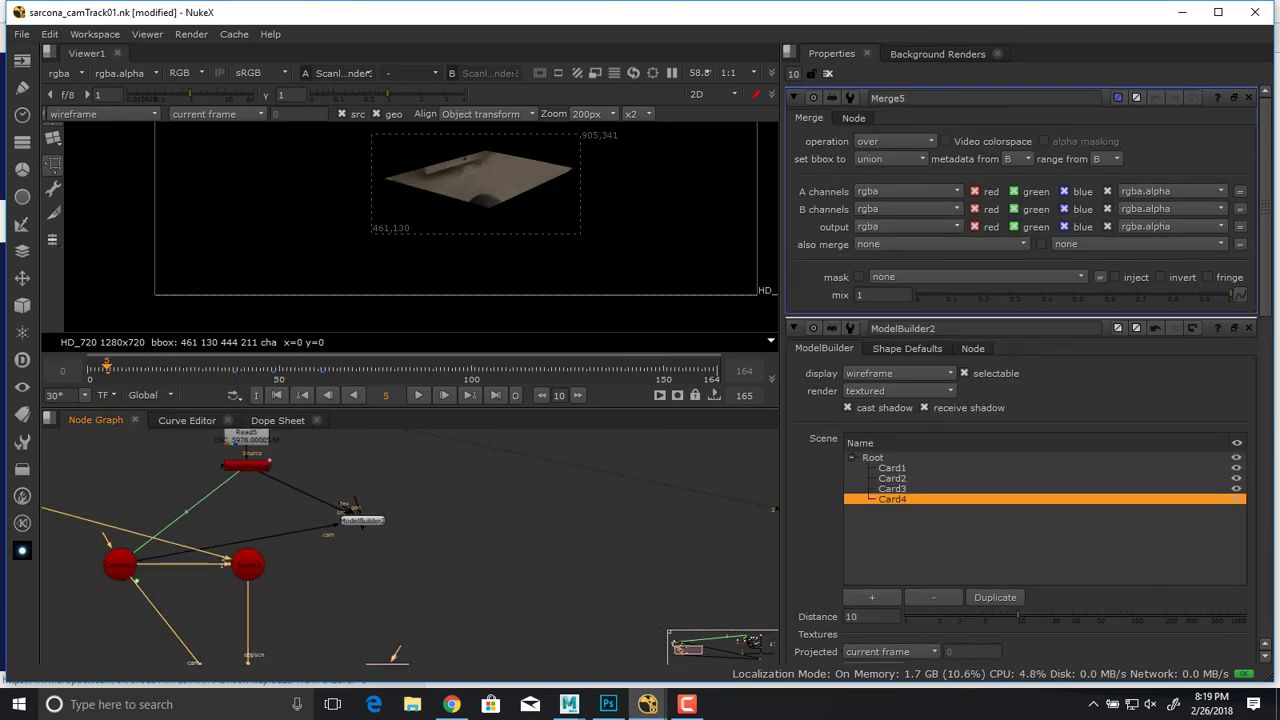
pyautogui.moveTo(396, 652); pyautogui.dragTo(250, 440)
pyautogui.moveTo(330, 610); pyautogui.dragTo(332, 476, button='middle')
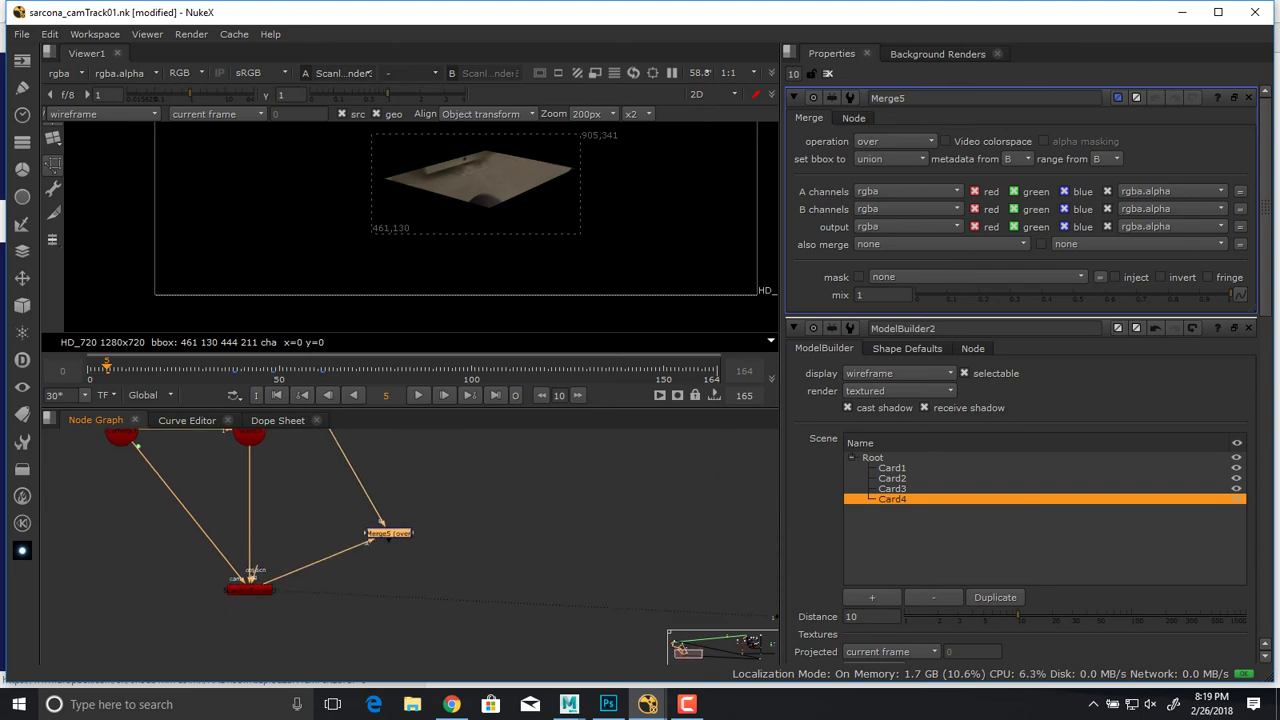
pyautogui.press('1')
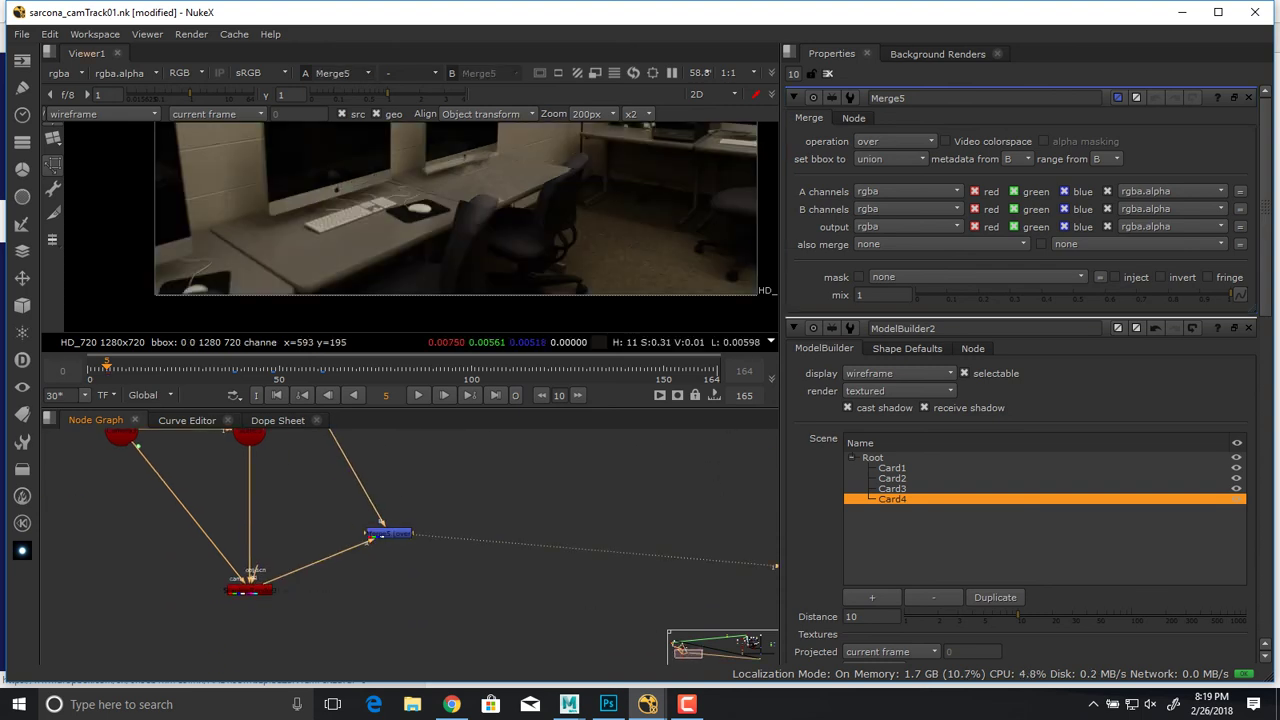
# Enlarge the viewer, frame the merged image, and play the sequence from frame 0.
pyautogui.moveTo(532, 200); pyautogui.dragTo(515, 238, button='middle')
pyautogui.press('space')
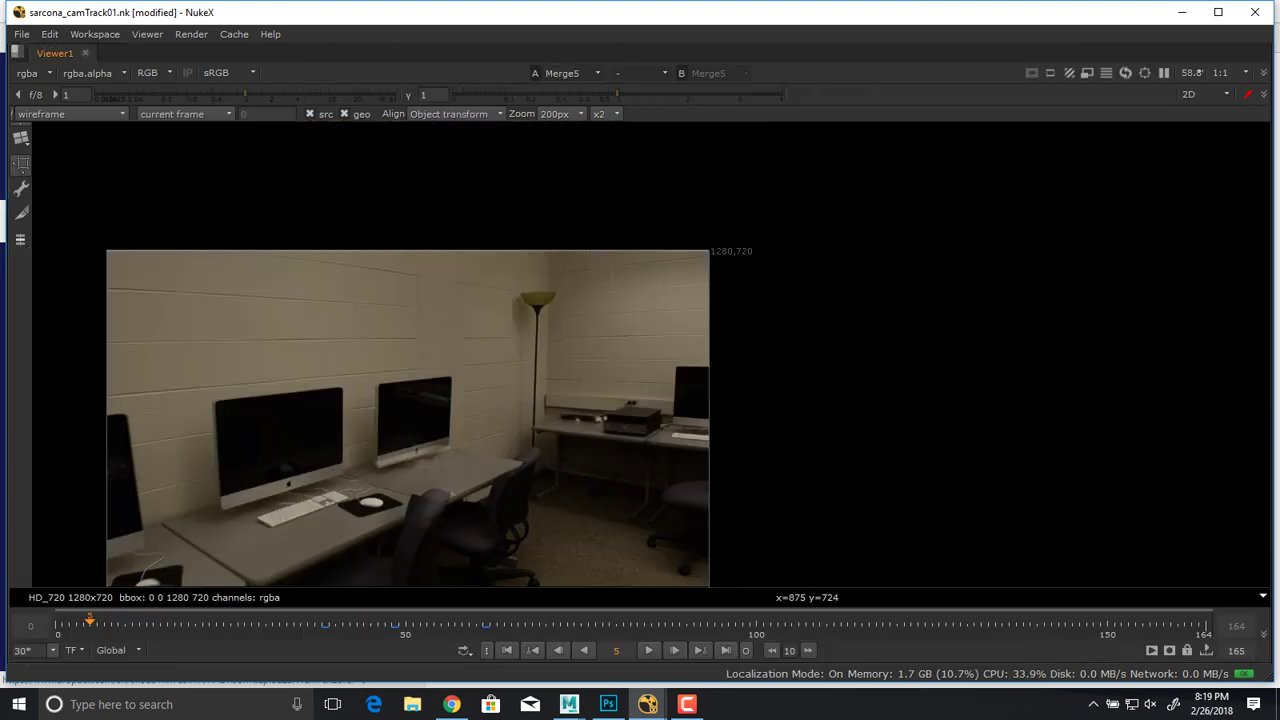
pyautogui.scroll(1, 522, 382)
pyautogui.moveTo(529, 399); pyautogui.dragTo(669, 305, button='middle')
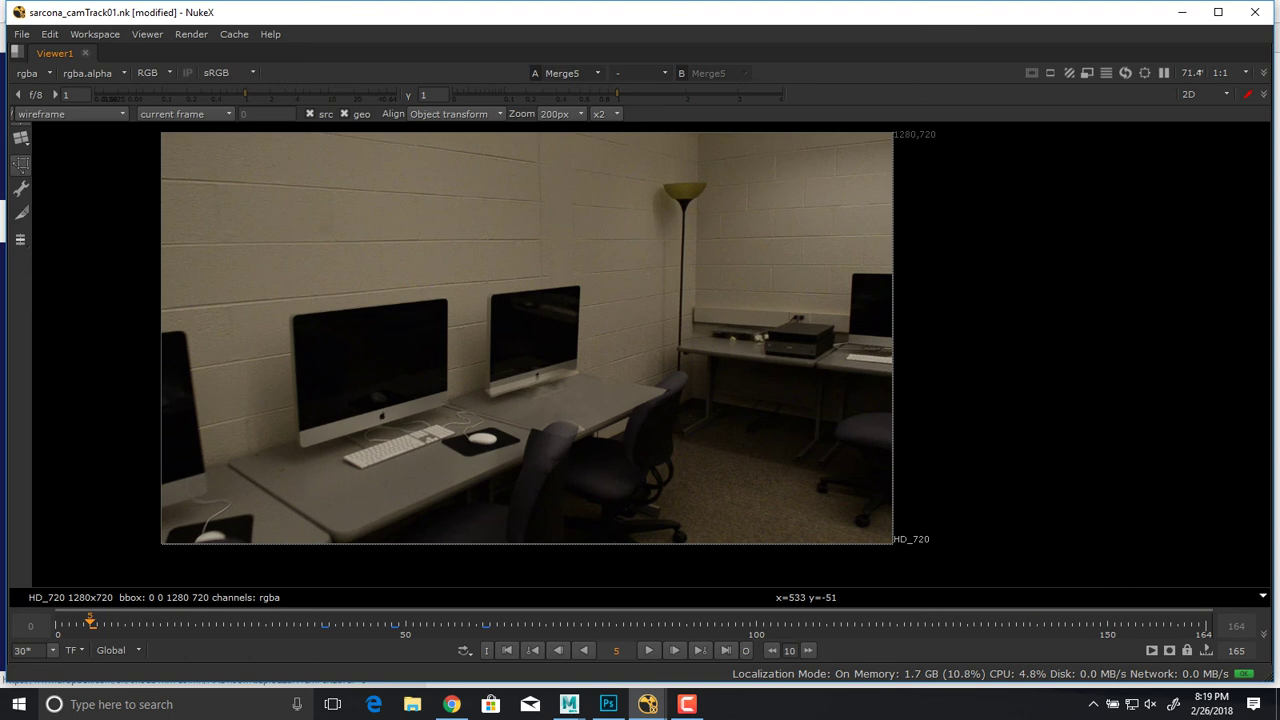
pyautogui.click(507, 650)
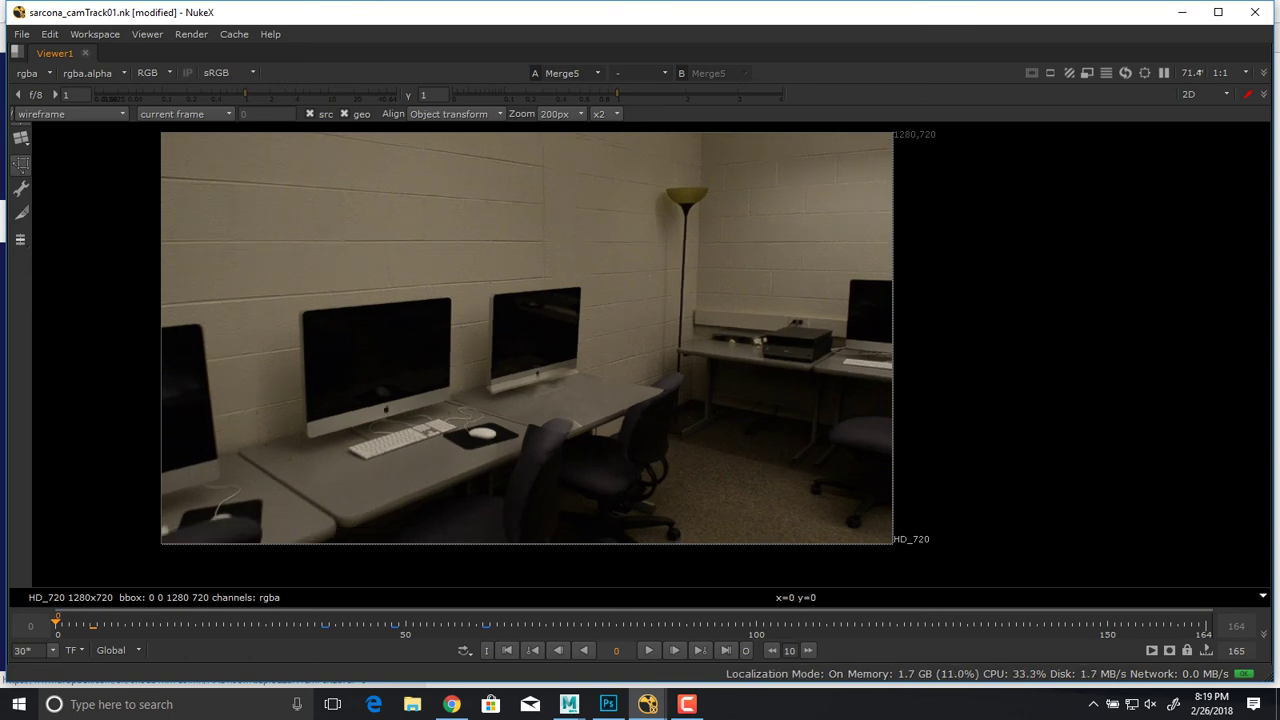
pyautogui.click(648, 650)
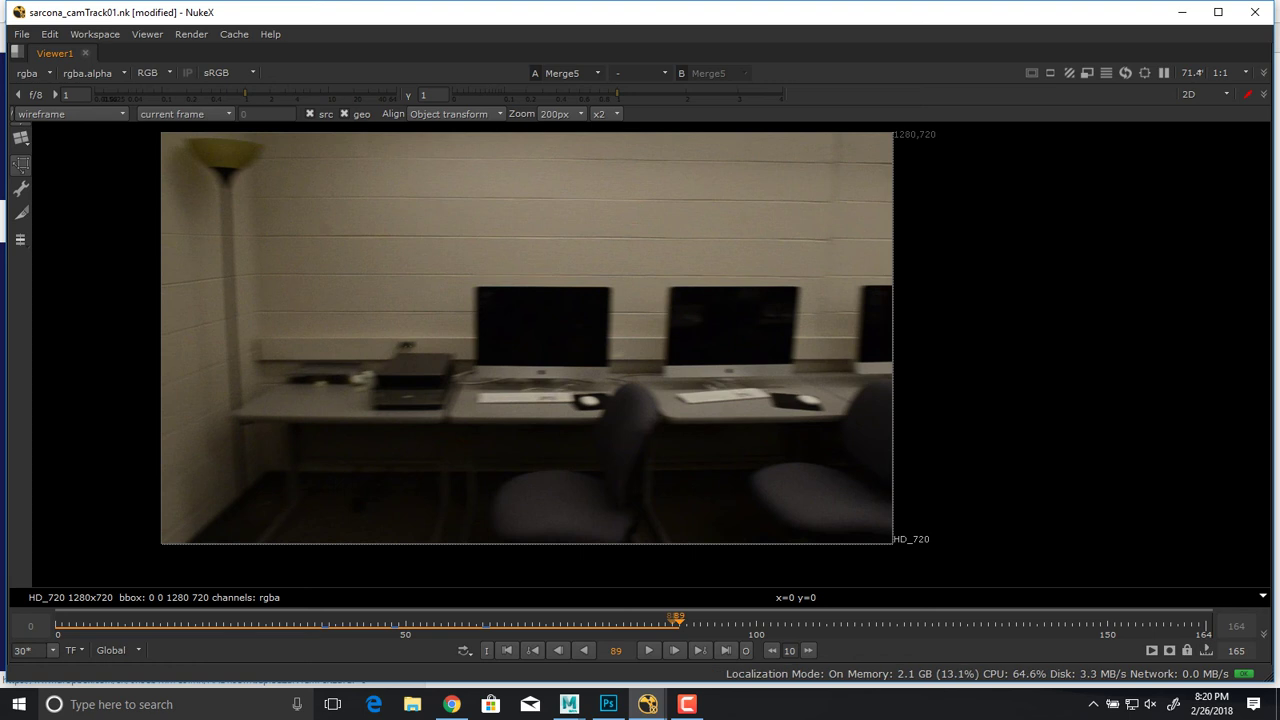
# Scrub to frame 34, inspect the desk patch up close, and return to the node graph layout.
pyautogui.moveTo(679, 622); pyautogui.dragTo(293, 622)
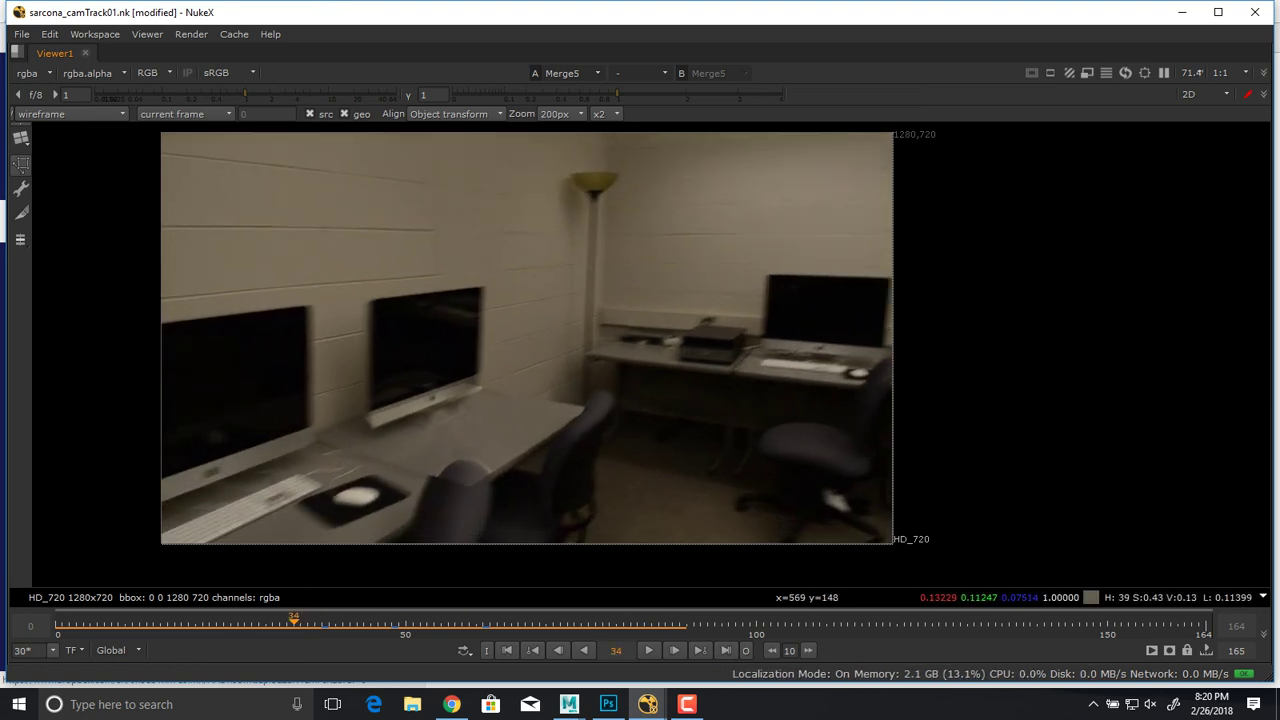
pyautogui.scroll(1, 462, 396)
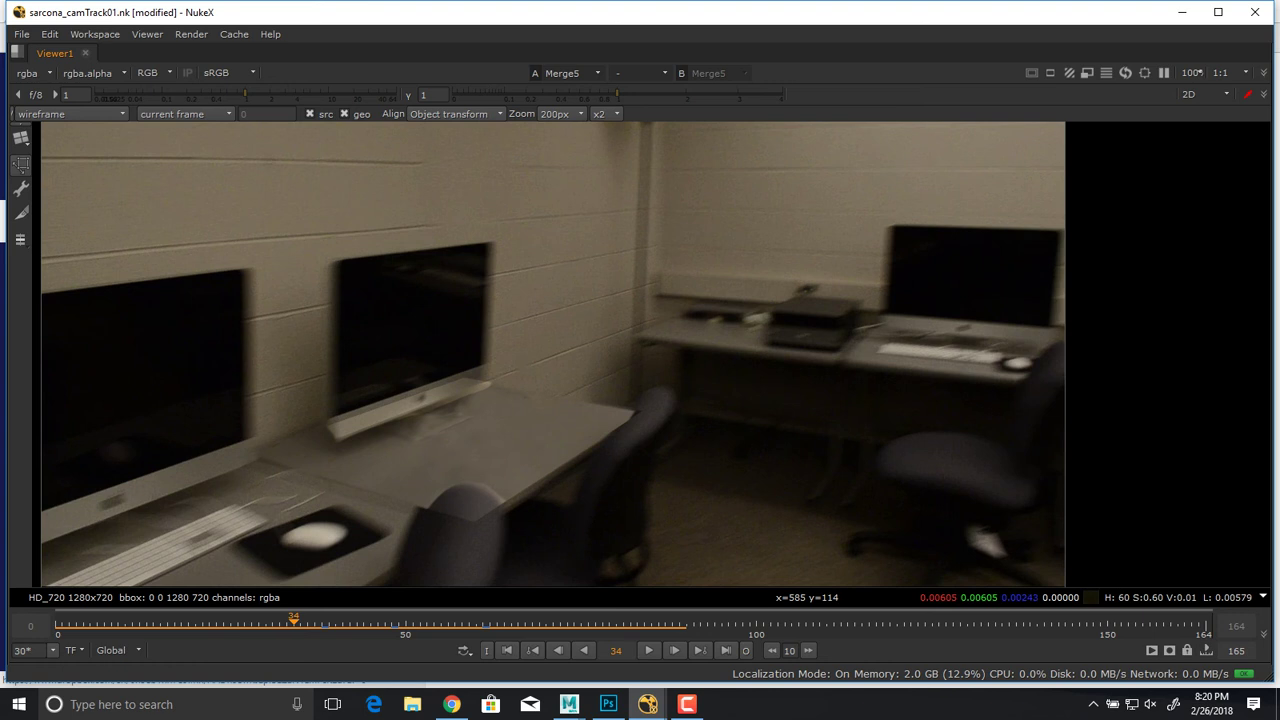
pyautogui.press('space')
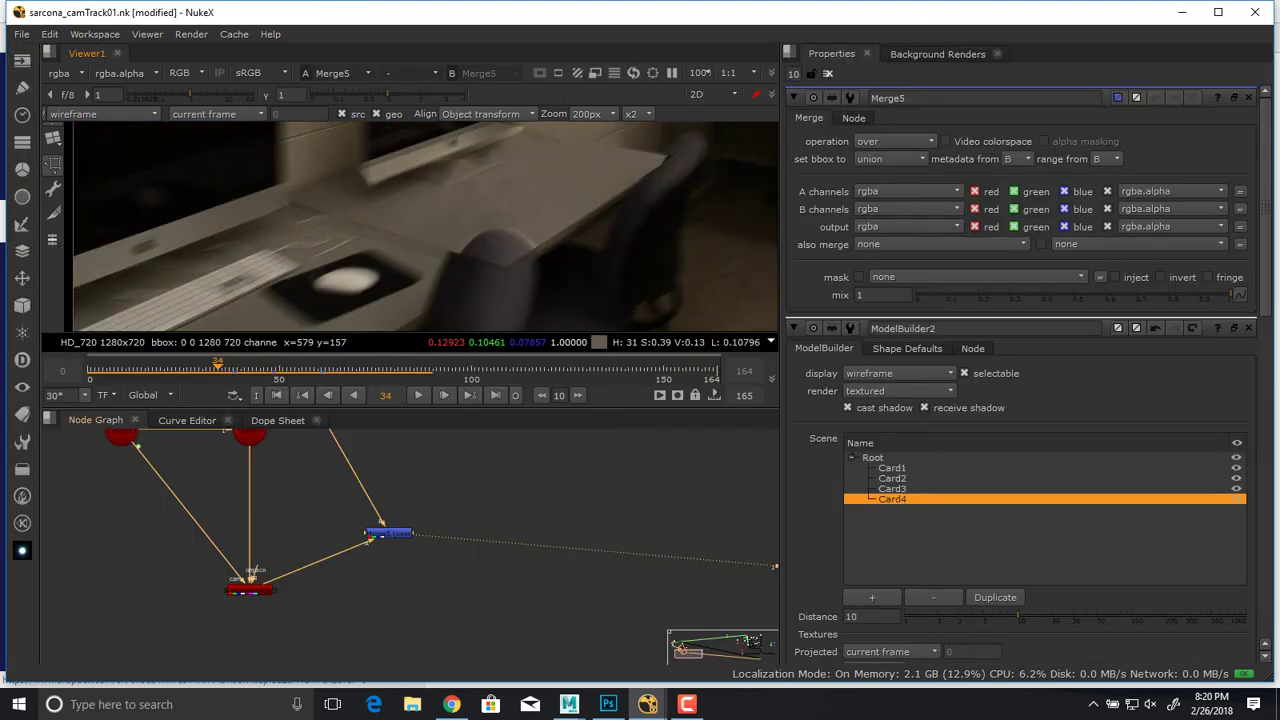
pyautogui.moveTo(470, 500); pyautogui.dragTo(483, 563, button='middle')
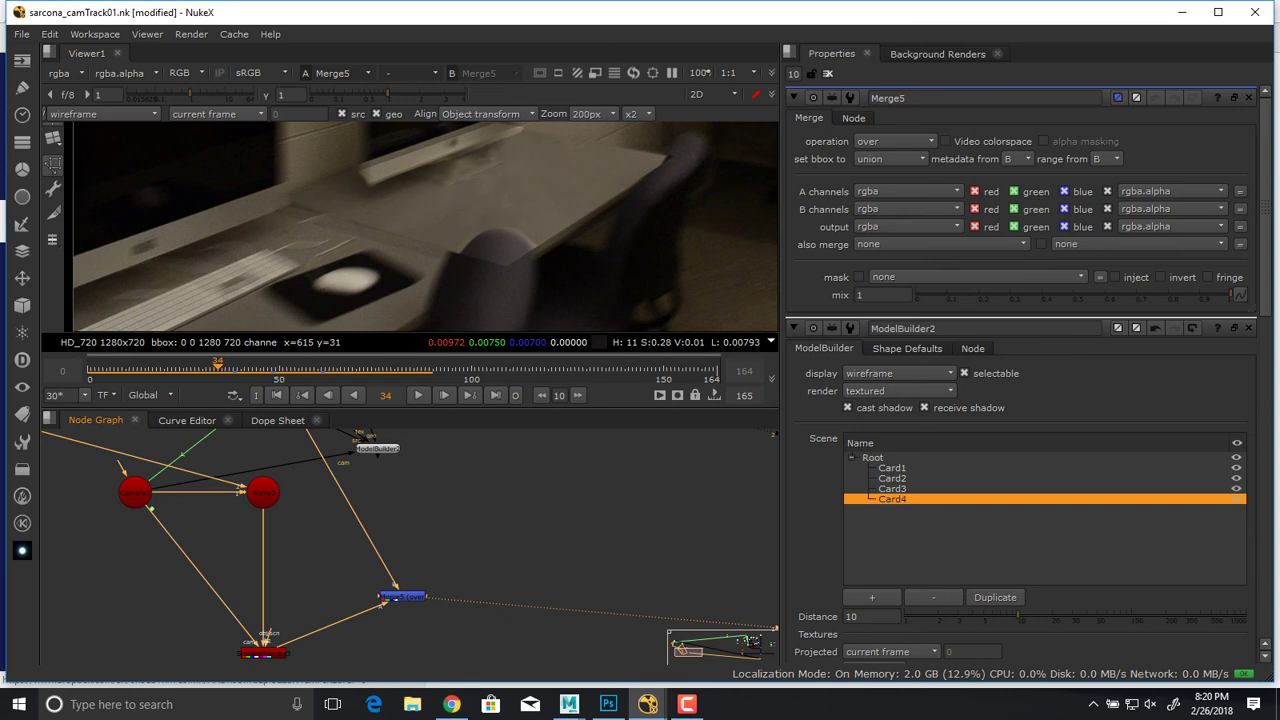
# Add a Roto node beside Merge5, connect it to the merge's mask input, and view the merge result.
pyautogui.moveTo(450, 580); pyautogui.dragTo(459, 520, button='middle')
pyautogui.moveTo(411, 537); pyautogui.dragTo(486, 499)
pyautogui.scroll(3, 431, 508)
pyautogui.press('o')
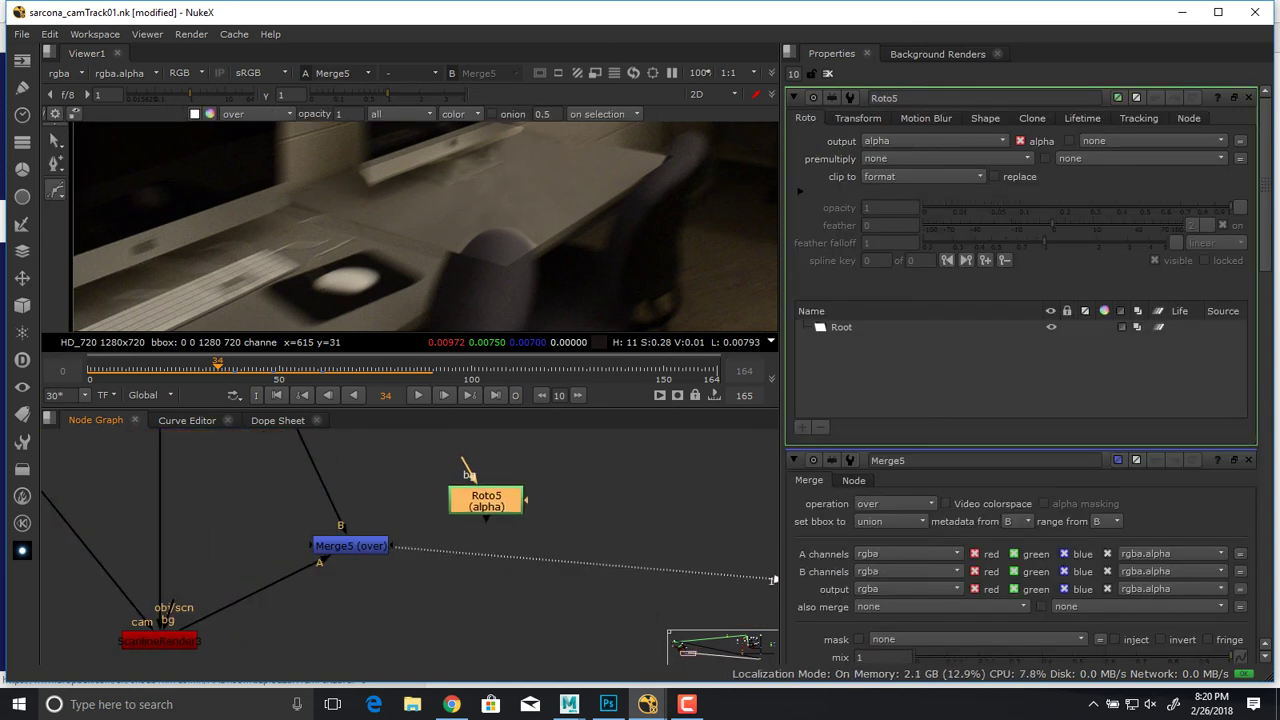
pyautogui.moveTo(420, 549); pyautogui.dragTo(486, 479)
pyautogui.click(352, 546)
pyautogui.press('1')
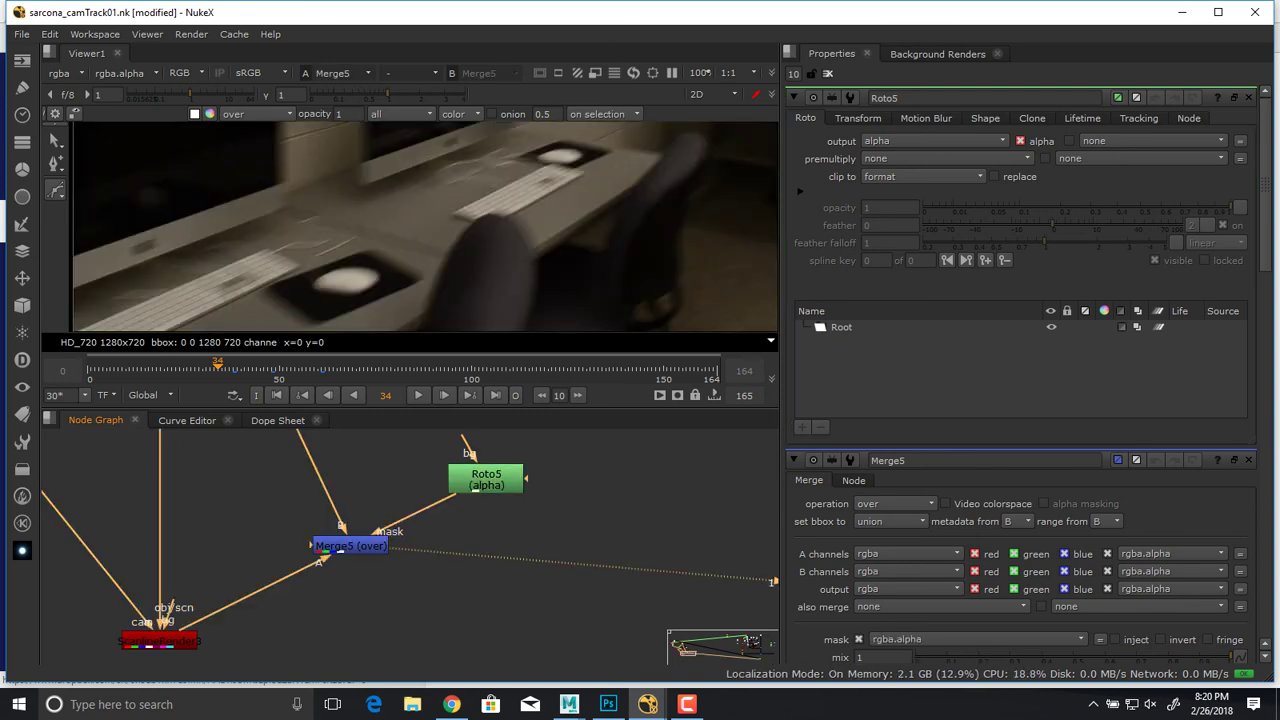
# With the Roto node selected, draw a closed Bezier around the foreground chair back at frame 34, extending below the image edge.
pyautogui.scroll(-2, 360, 262)
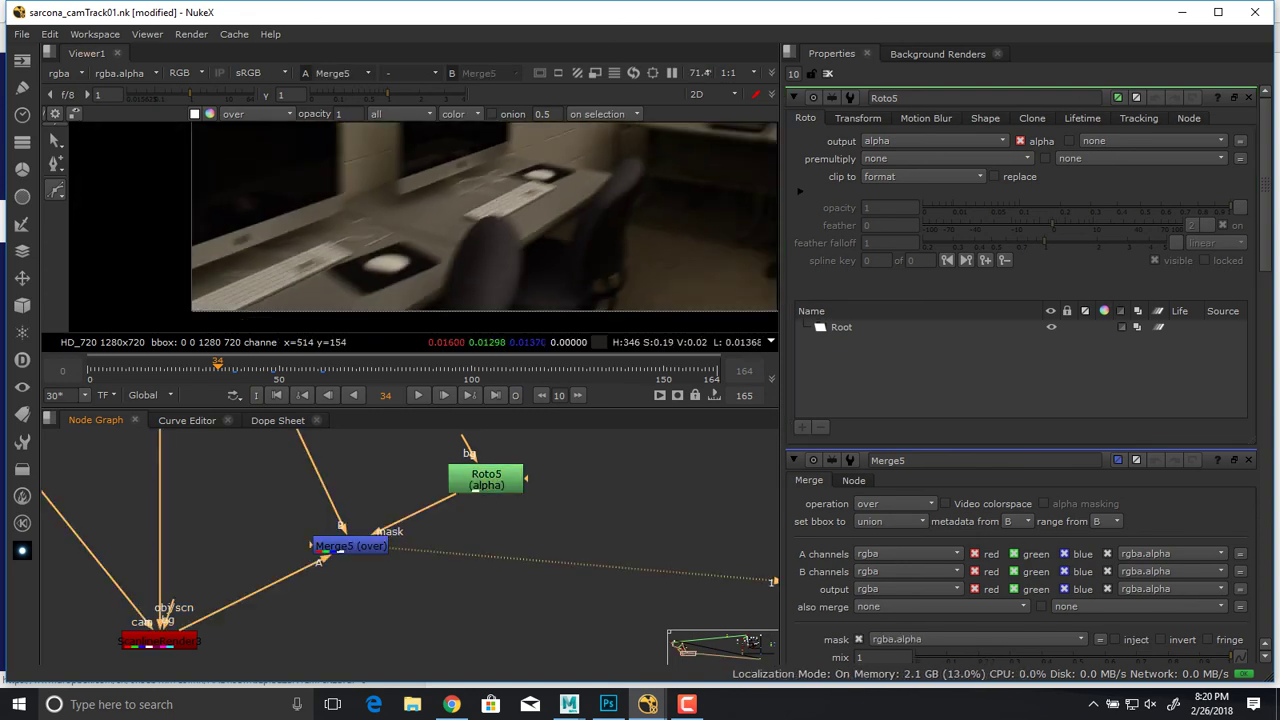
pyautogui.moveTo(357, 256); pyautogui.dragTo(410, 240, button='middle')
pyautogui.moveTo(486, 479); pyautogui.dragTo(499, 470)
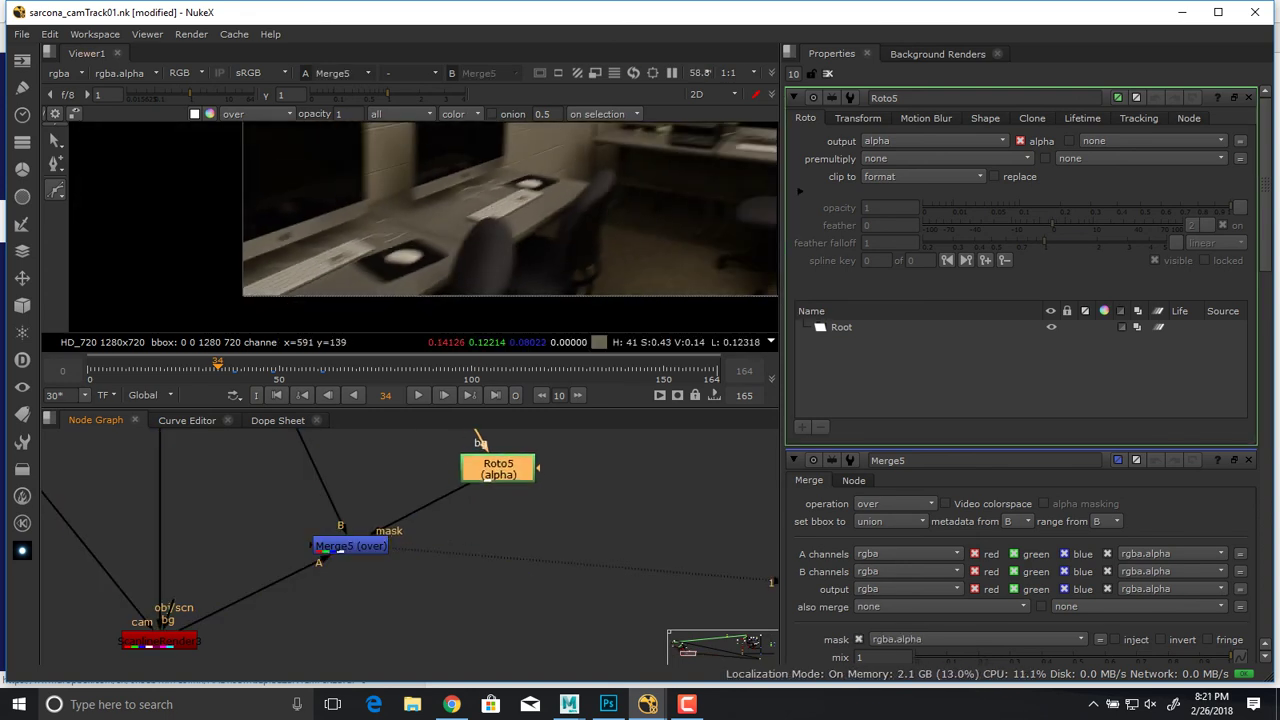
pyautogui.press('space')
pyautogui.moveTo(483, 363); pyautogui.dragTo(380, 319, button='middle')
pyautogui.scroll(4, 526, 251)
pyautogui.press('space')
pyautogui.click(394, 329)
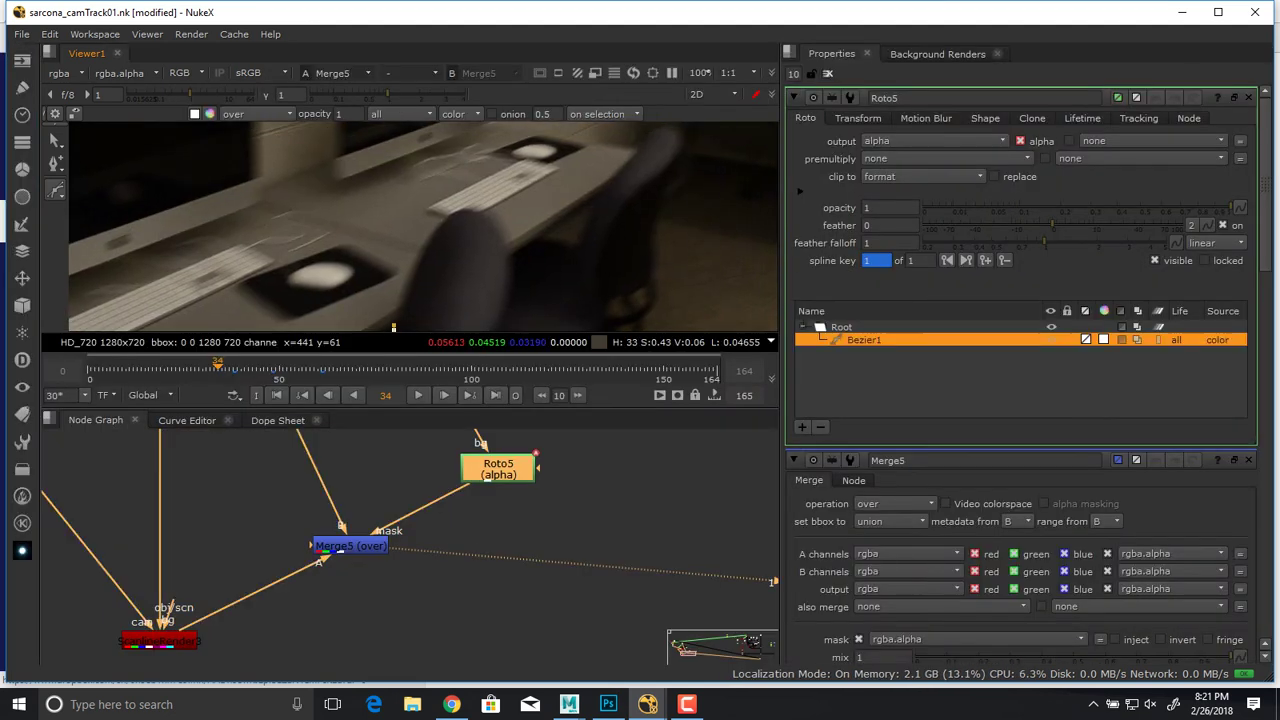
pyautogui.moveTo(449, 212); pyautogui.dragTo(474, 208)
pyautogui.moveTo(509, 283); pyautogui.dragTo(509, 286)
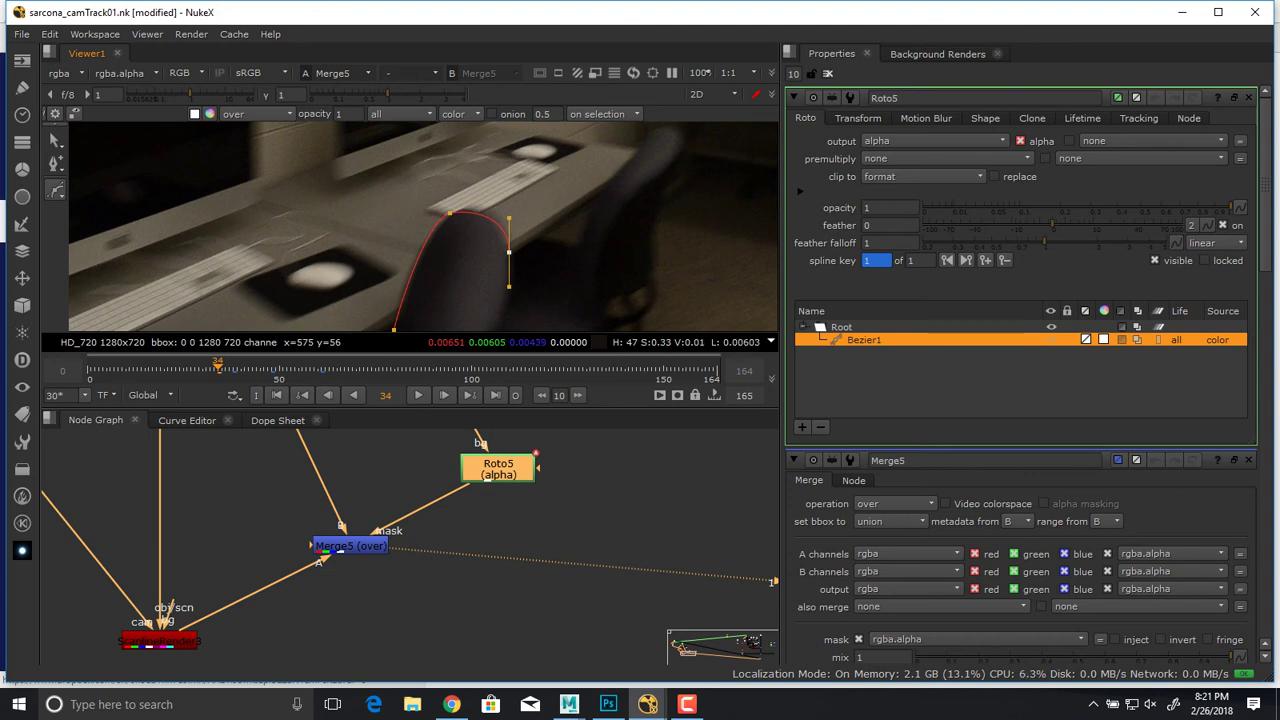
pyautogui.moveTo(500, 302); pyautogui.dragTo(514, 211, button='middle')
pyautogui.moveTo(501, 259); pyautogui.dragTo(492, 271)
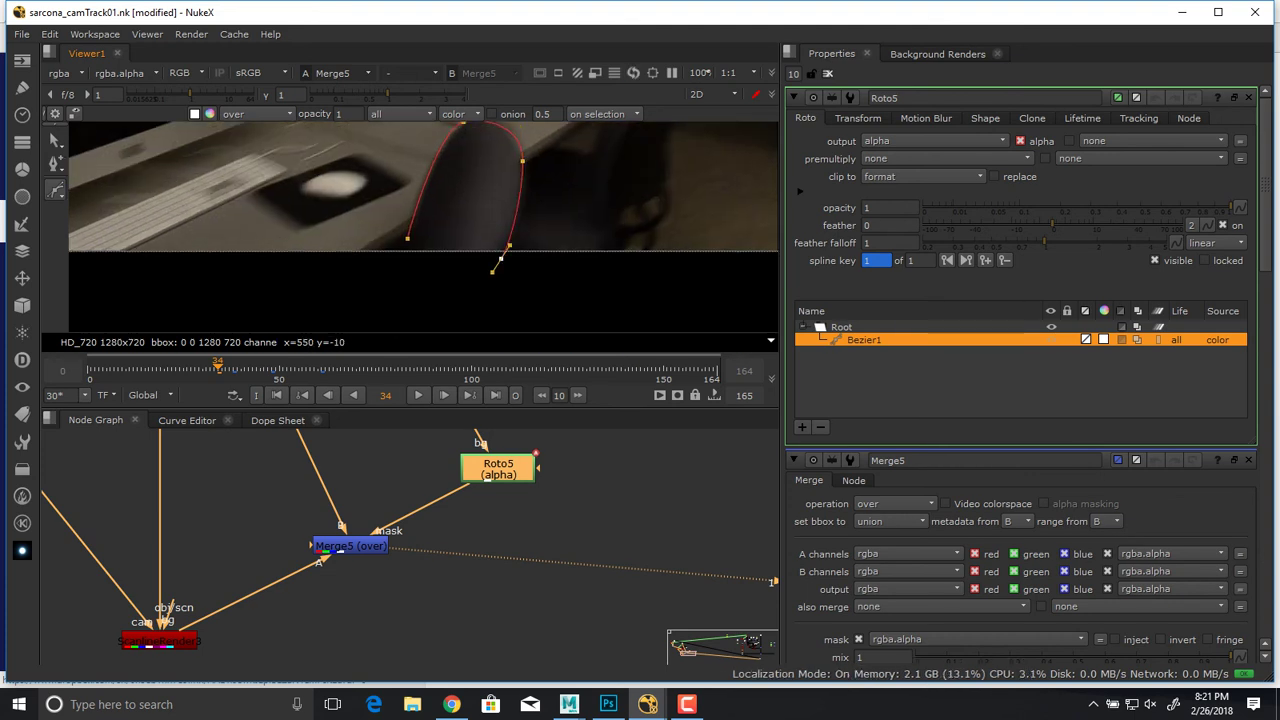
pyautogui.click(402, 261)
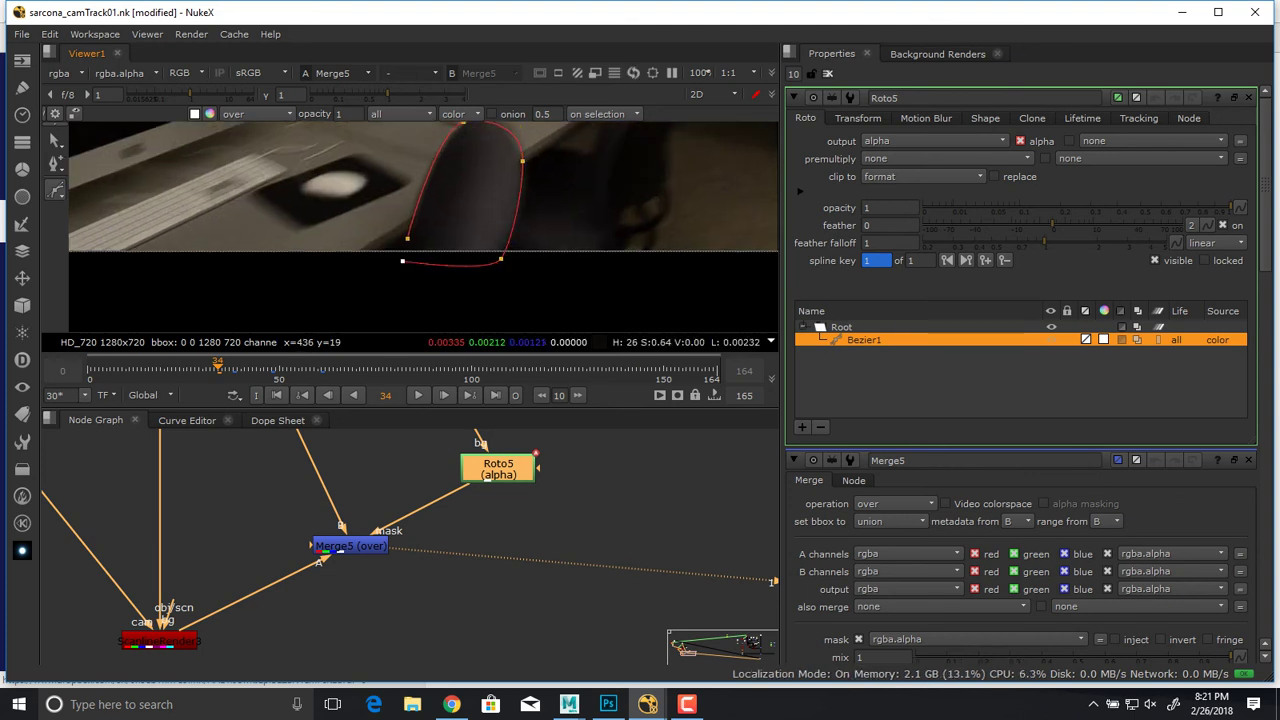
pyautogui.click(407, 238)
pyautogui.moveTo(558, 156); pyautogui.dragTo(451, 208, button='middle')
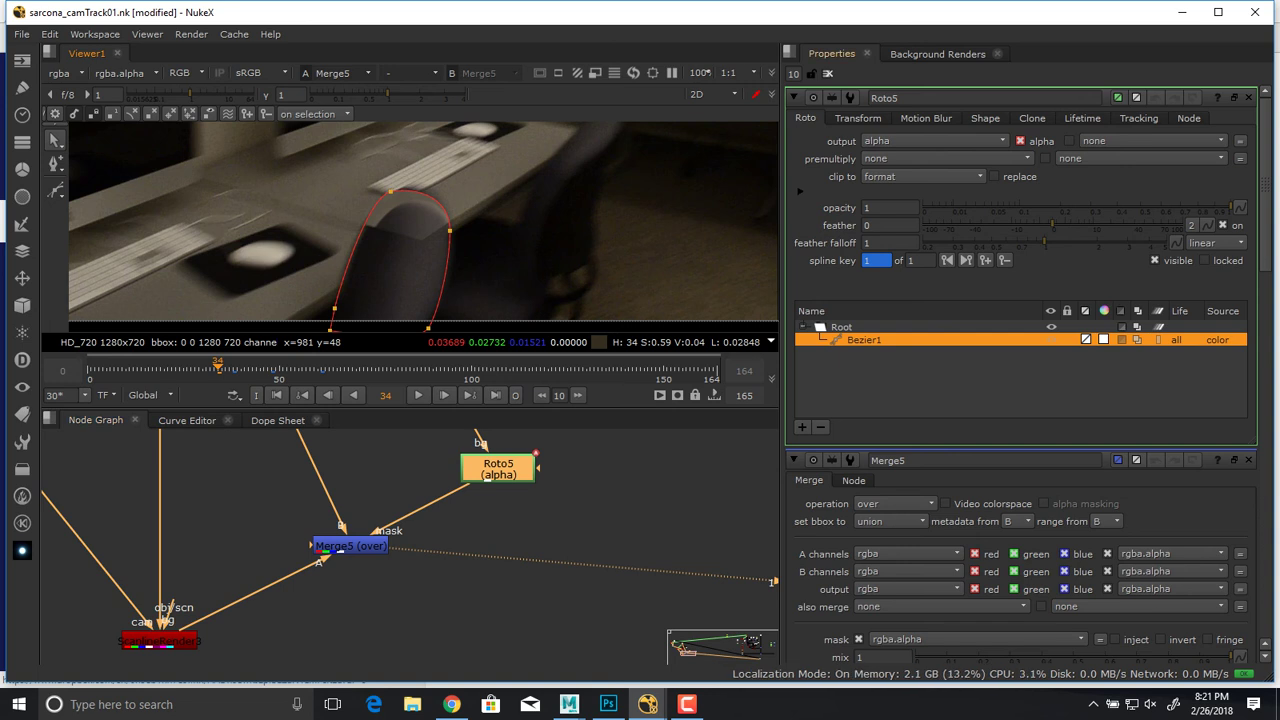
# Invert the Bezier1 shape so the mask excludes the chair back from the desk patch.
pyautogui.click(1104, 340)
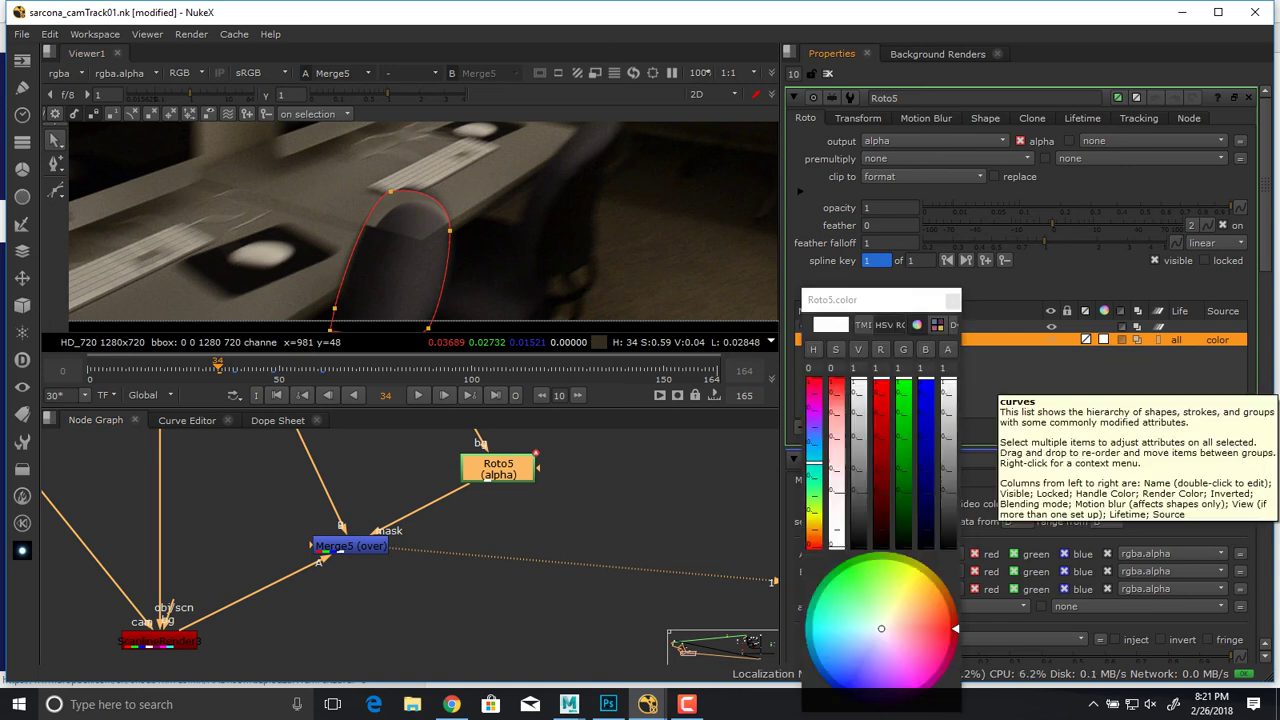
pyautogui.moveTo(948, 504); pyautogui.dragTo(948, 379)
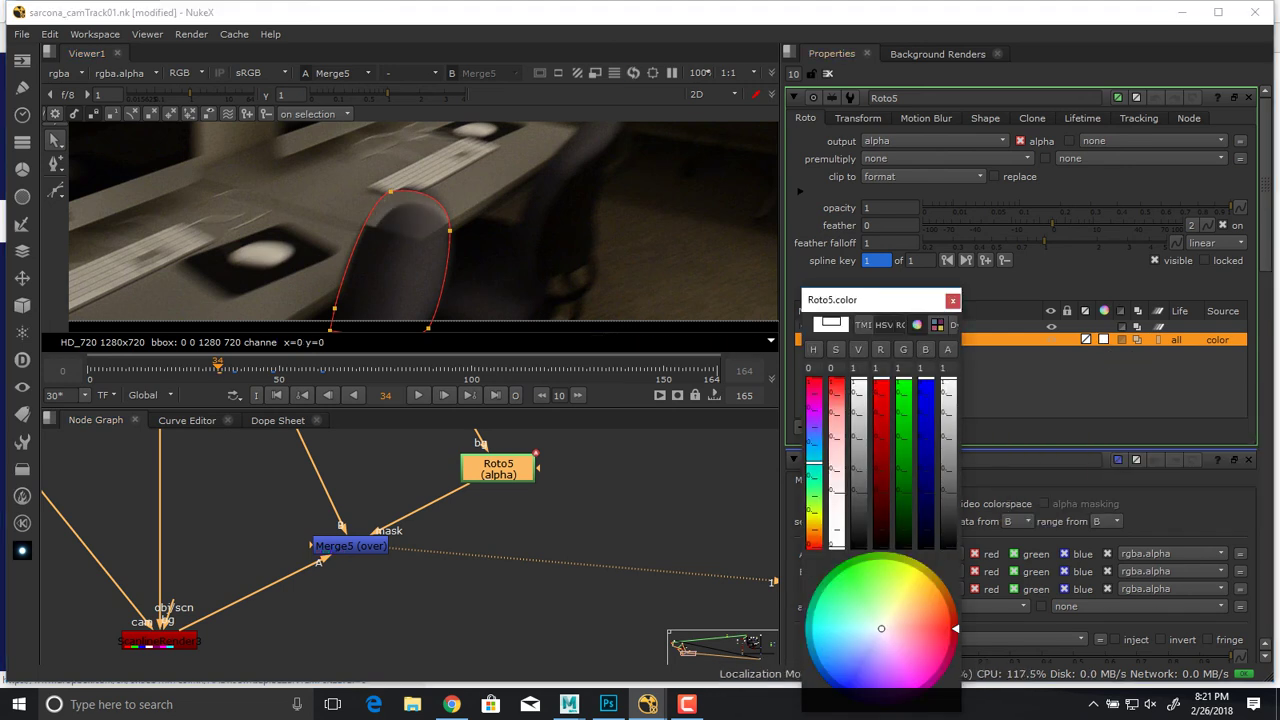
pyautogui.click(953, 301)
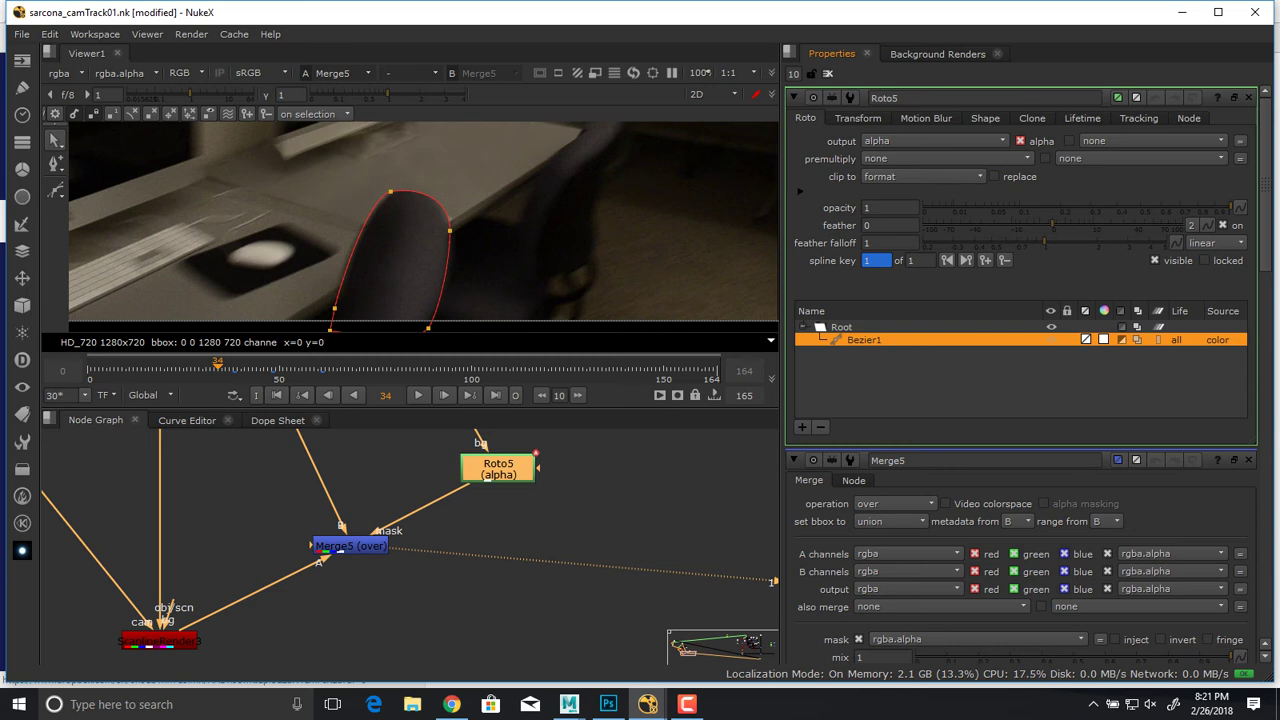
pyautogui.moveTo(345, 250); pyautogui.dragTo(360, 278, button='middle')
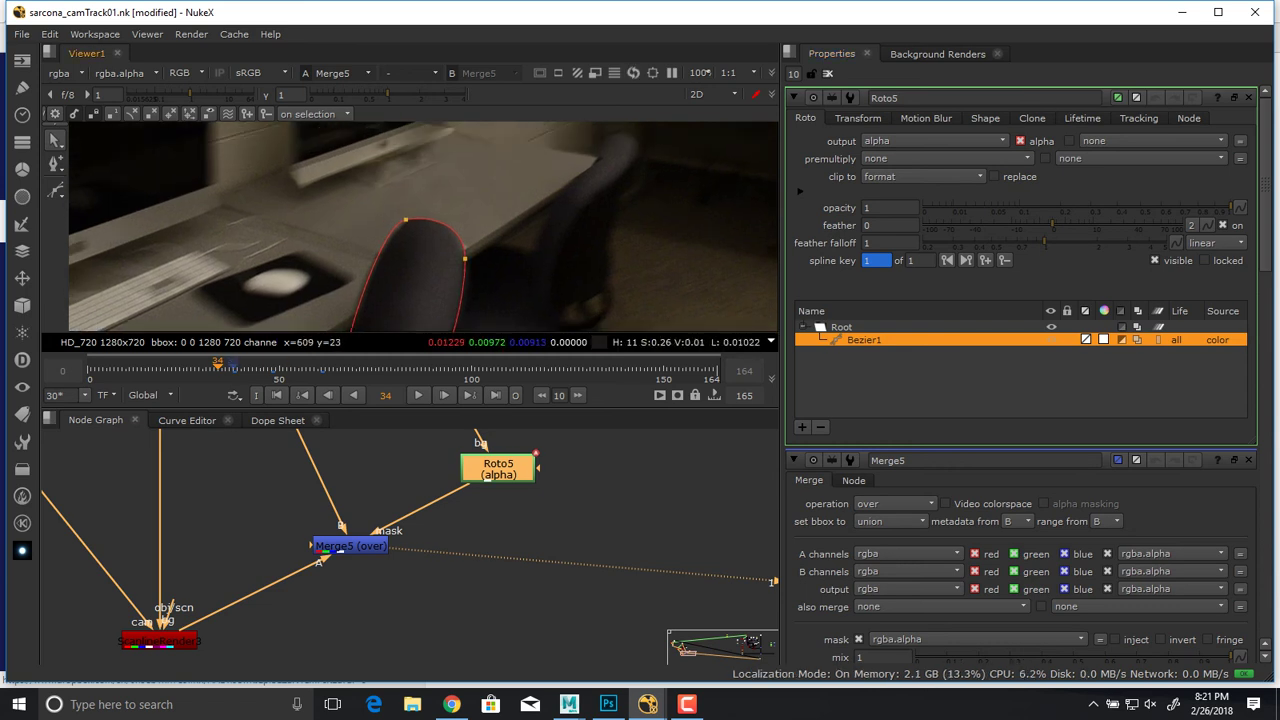
# Go to frame 43 and move the whole roto shape onto the foreground chair back.
pyautogui.click(252, 368)
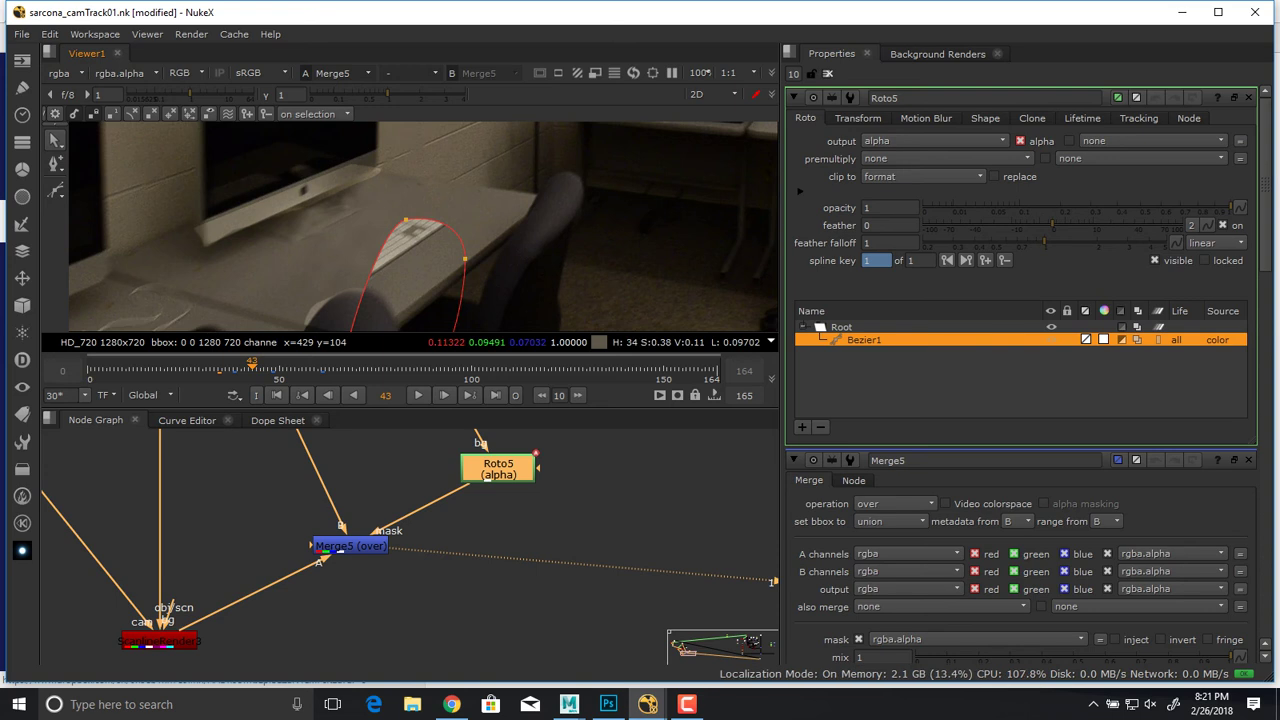
pyautogui.scroll(-1, 480, 304)
pyautogui.moveTo(480, 304); pyautogui.dragTo(503, 217, button='middle')
pyautogui.press('space')
pyautogui.moveTo(469, 309); pyautogui.dragTo(624, 226, button='middle')
pyautogui.scroll(2, 624, 226)
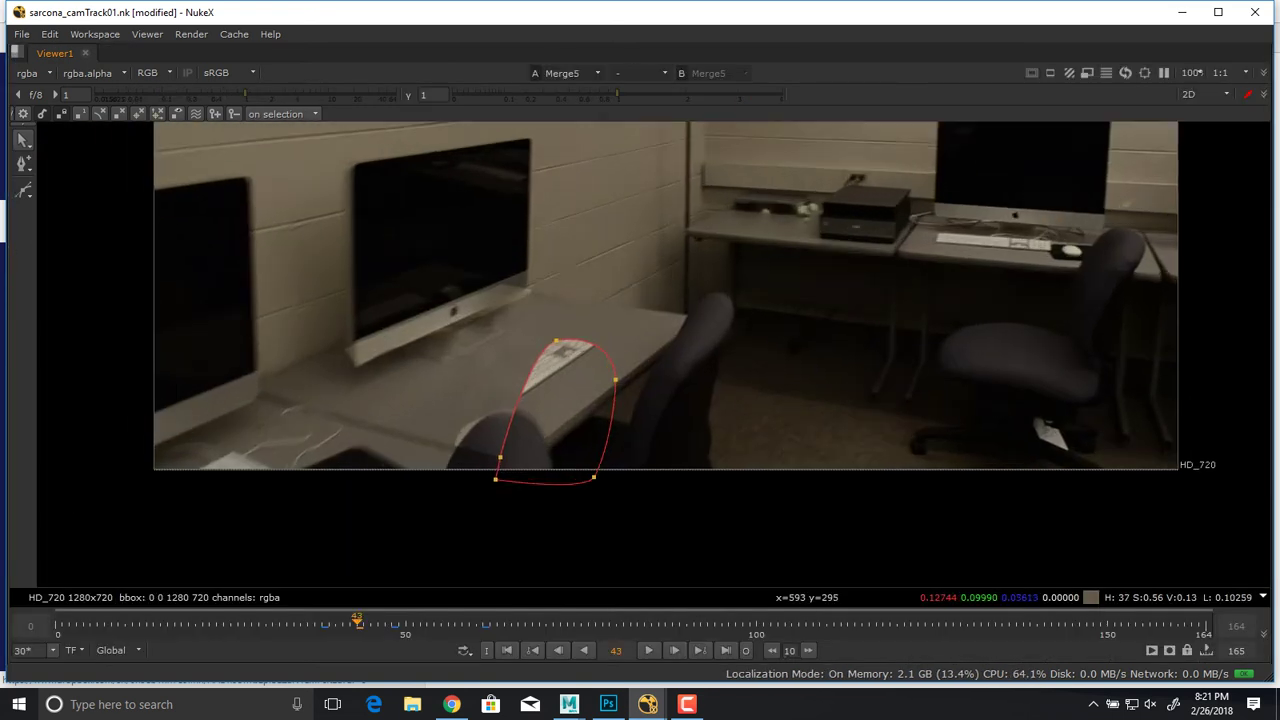
pyautogui.moveTo(675, 274); pyautogui.dragTo(379, 598)
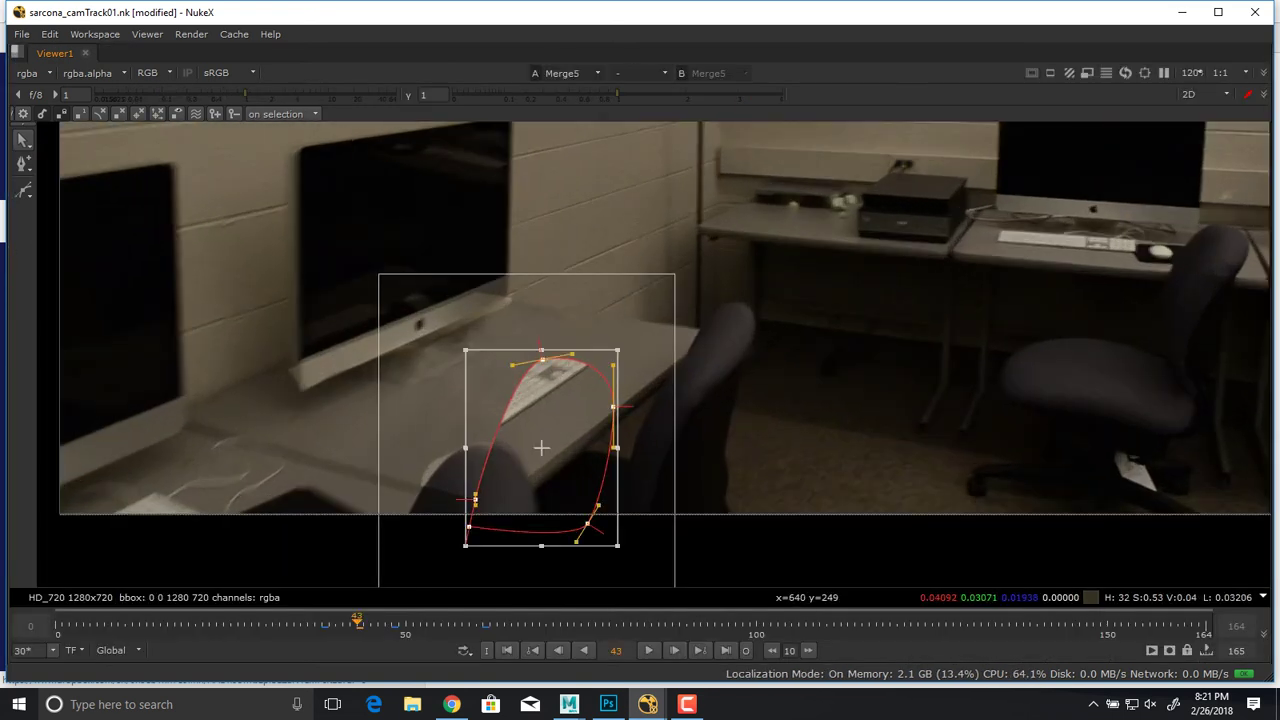
pyautogui.moveTo(541, 448); pyautogui.dragTo(458, 534)
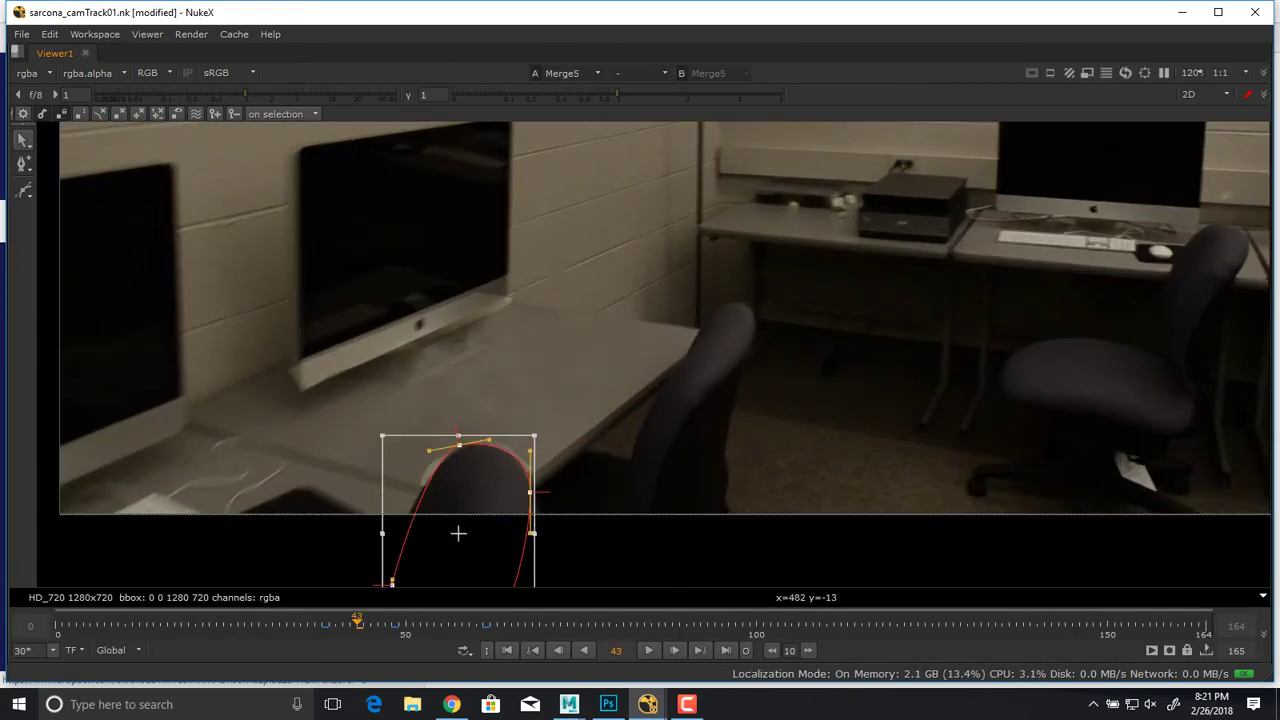
# Reposition the shape's right, top and lower-left points to fit the chair outline at frame 43.
pyautogui.click(530, 491)
pyautogui.moveTo(530, 491)
pyautogui.mouseDown()
pyautogui.moveTo(550, 491)
pyautogui.moveTo(535, 499)
pyautogui.moveTo(554, 544)
pyautogui.moveTo(554, 475)
pyautogui.moveTo(530, 475)
pyautogui.mouseUp()
pyautogui.moveTo(459, 445)
pyautogui.mouseDown()
pyautogui.moveTo(463, 415)
pyautogui.moveTo(461, 445)
pyautogui.mouseUp()
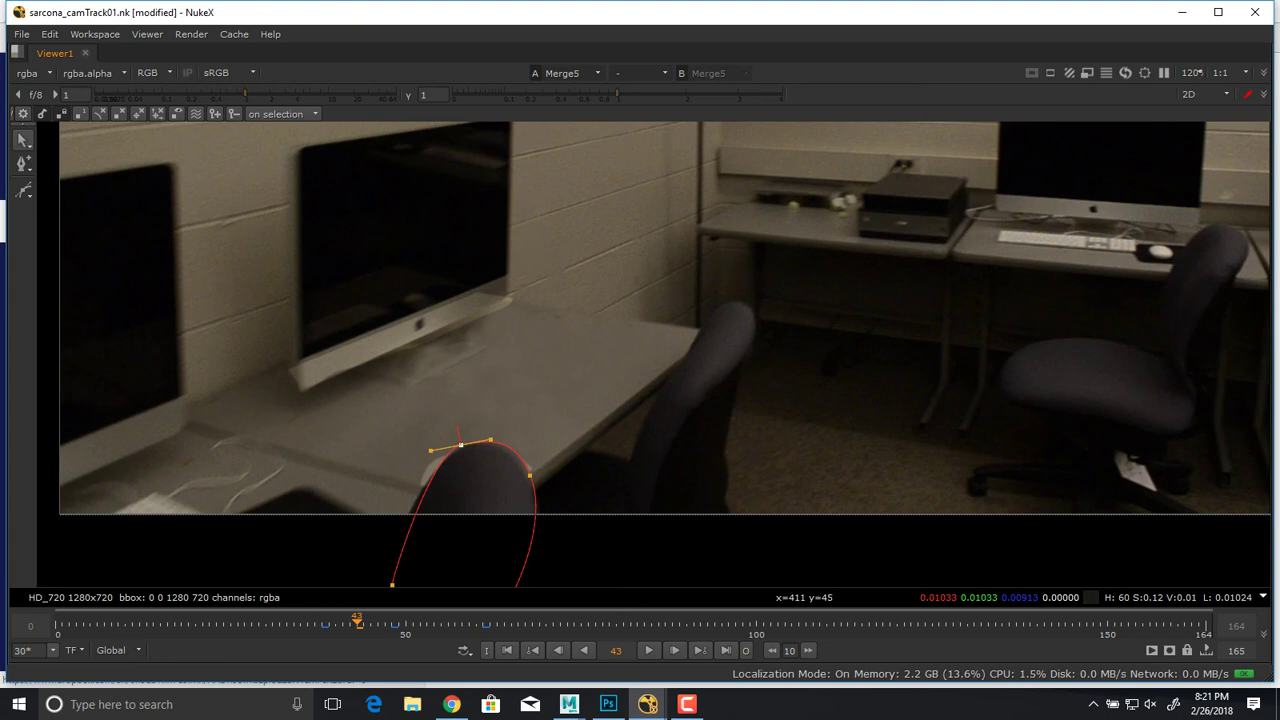
pyautogui.moveTo(412, 560); pyautogui.dragTo(451, 476, button='middle')
pyautogui.moveTo(431, 499); pyautogui.dragTo(429, 458)
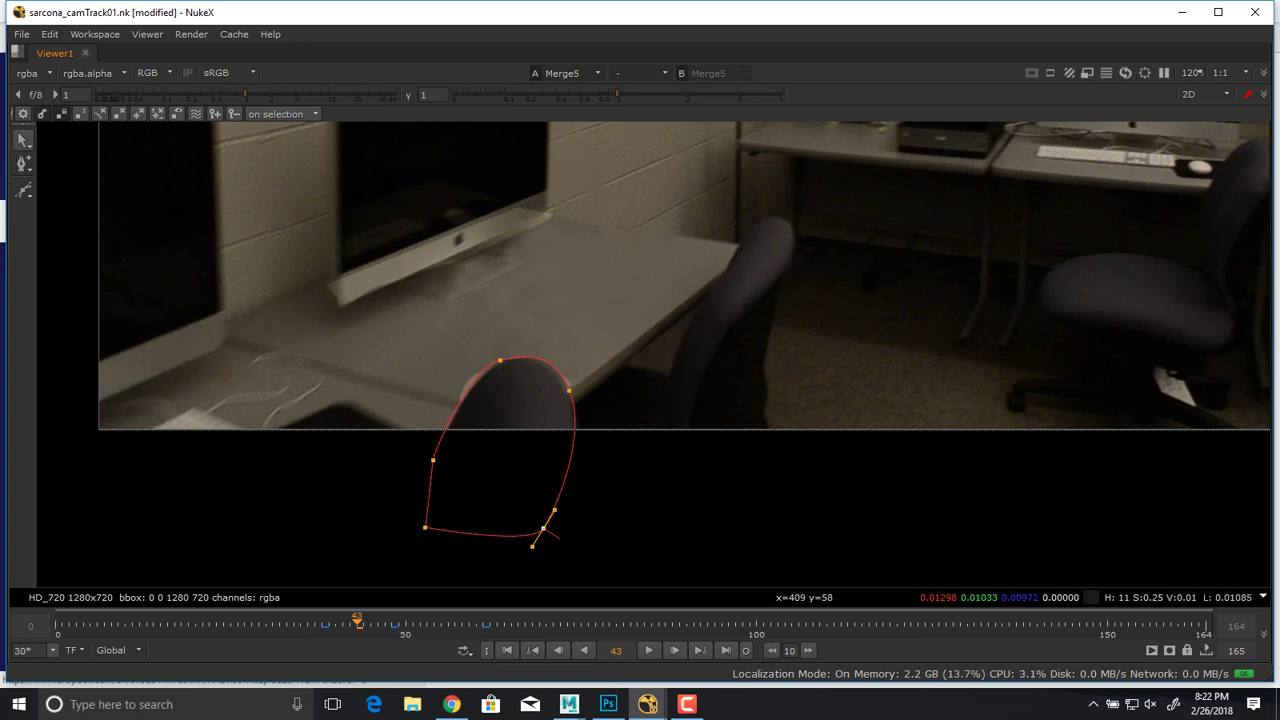
# Feather the shape's top and right points slightly outward at frame 43, and check the edge with the overlay hidden.
pyautogui.click(499, 358)
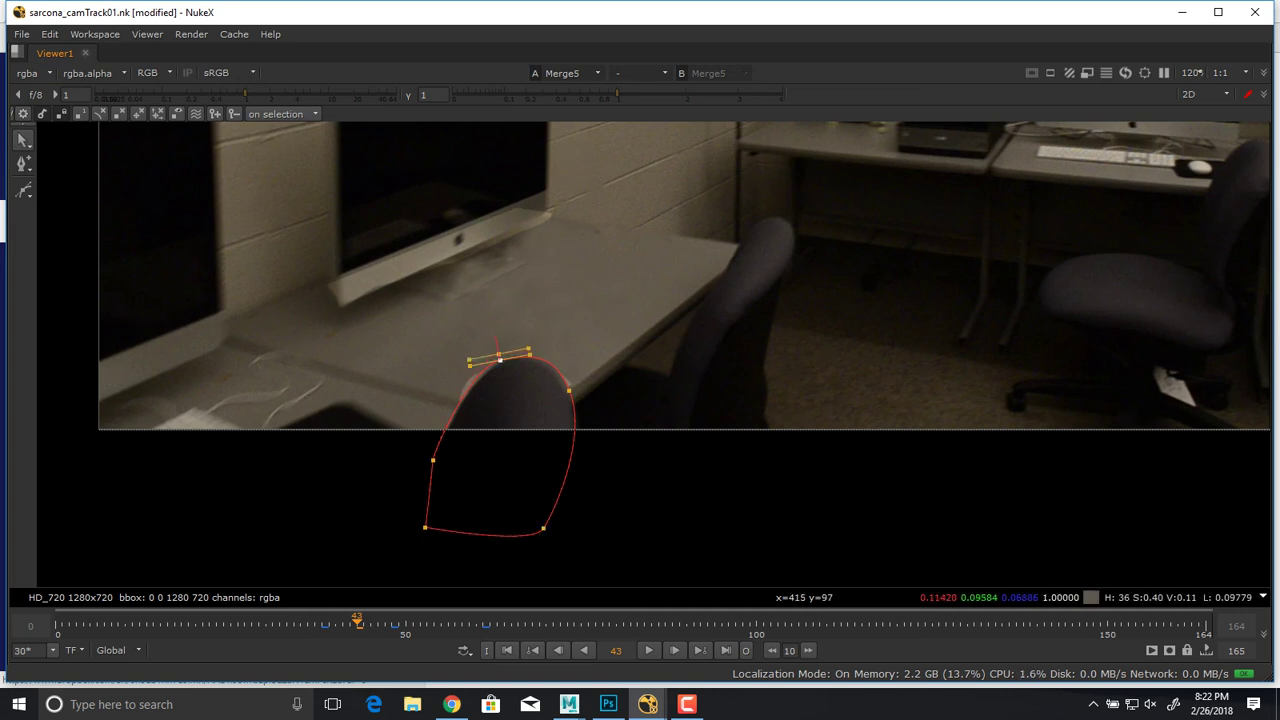
pyautogui.click(568, 389)
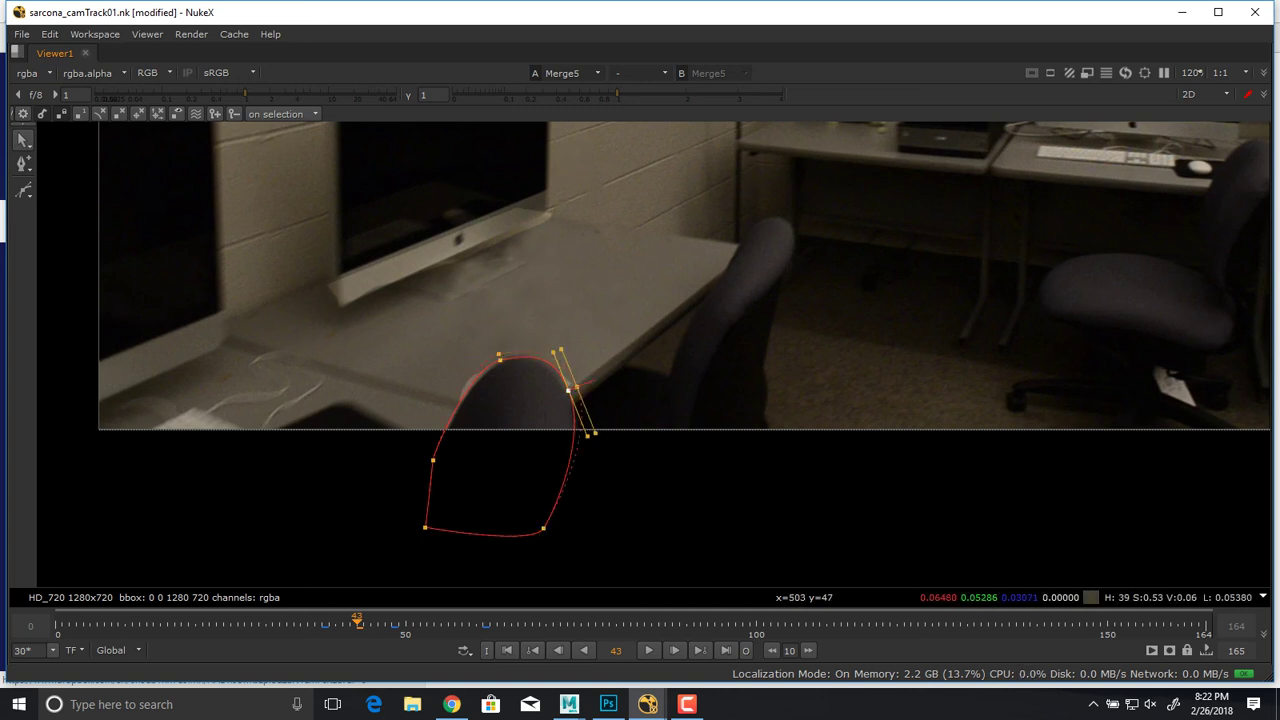
pyautogui.click(609, 439)
pyautogui.moveTo(500, 361); pyautogui.dragTo(506, 362)
pyautogui.click(637, 452)
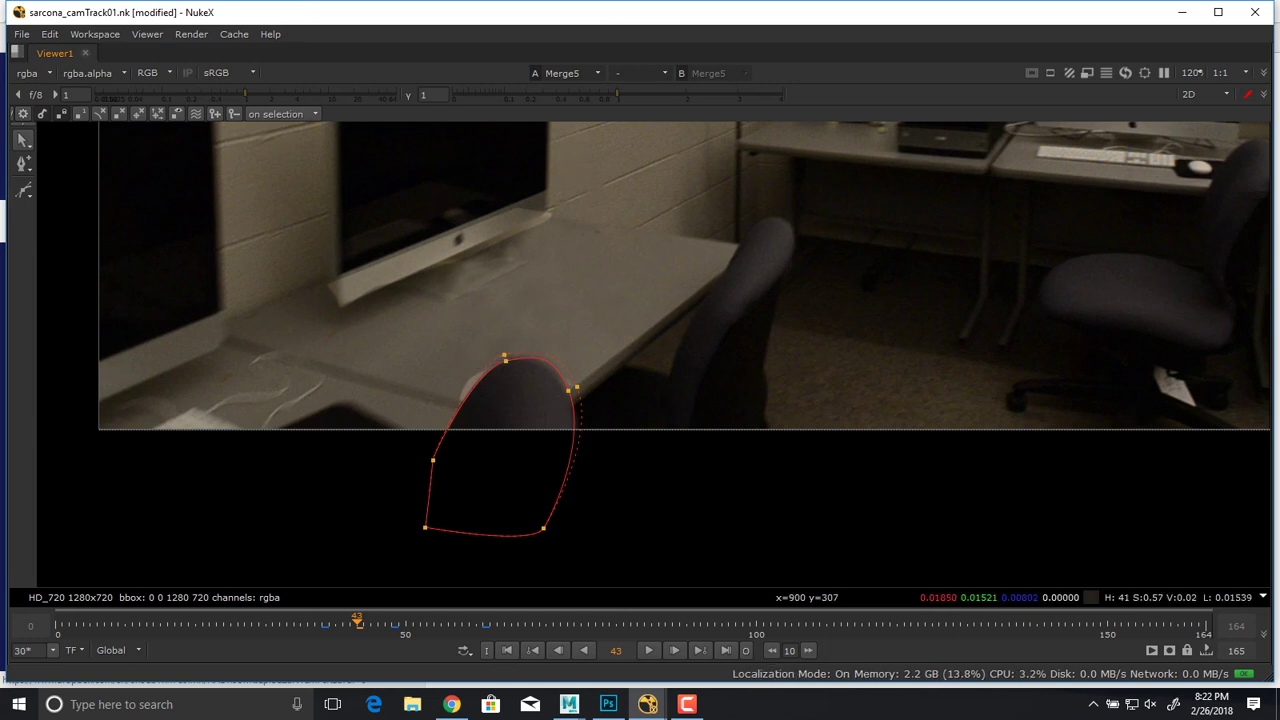
pyautogui.press('o')
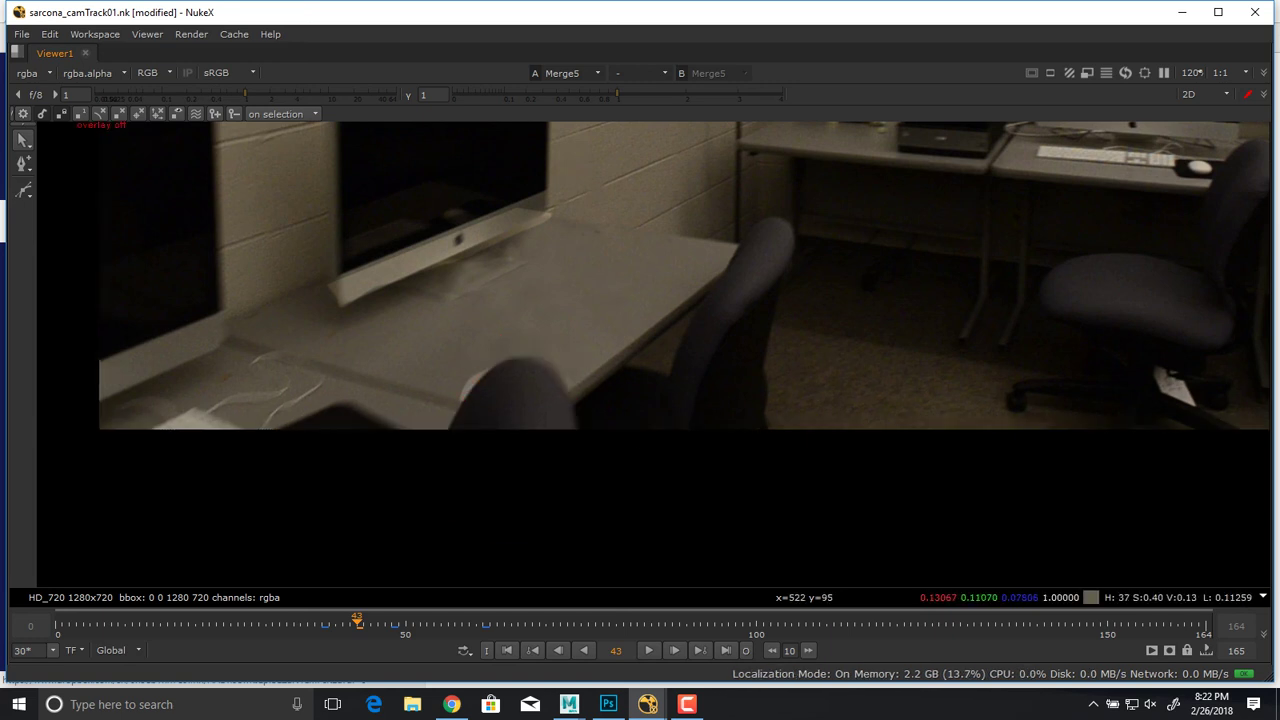
pyautogui.press('o')
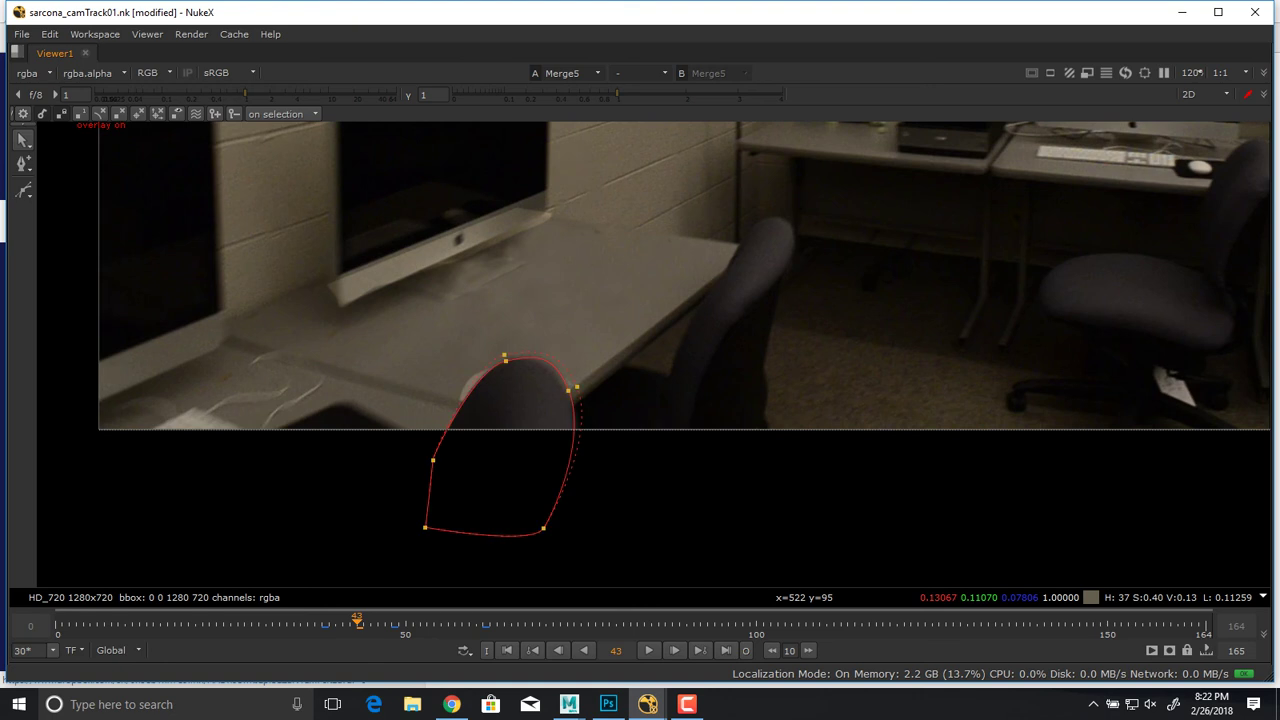
pyautogui.press('o')
pyautogui.press('o')
pyautogui.press('space')
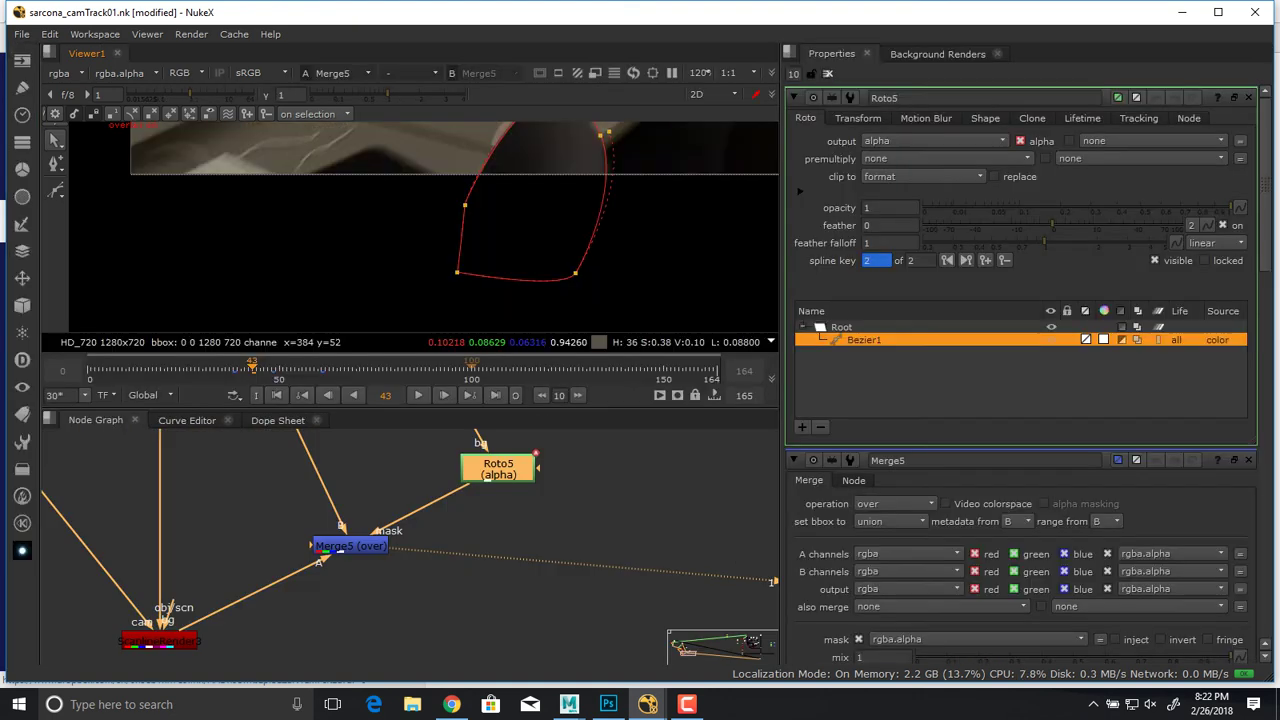
# Go to frame 29 and move the whole roto shape onto the foreground chair back.
pyautogui.moveTo(350, 130); pyautogui.dragTo(294, 227, button='middle')
pyautogui.moveTo(206, 370); pyautogui.dragTo(198, 370)
pyautogui.moveTo(485, 224); pyautogui.dragTo(224, 306, button='middle')
pyautogui.press('space')
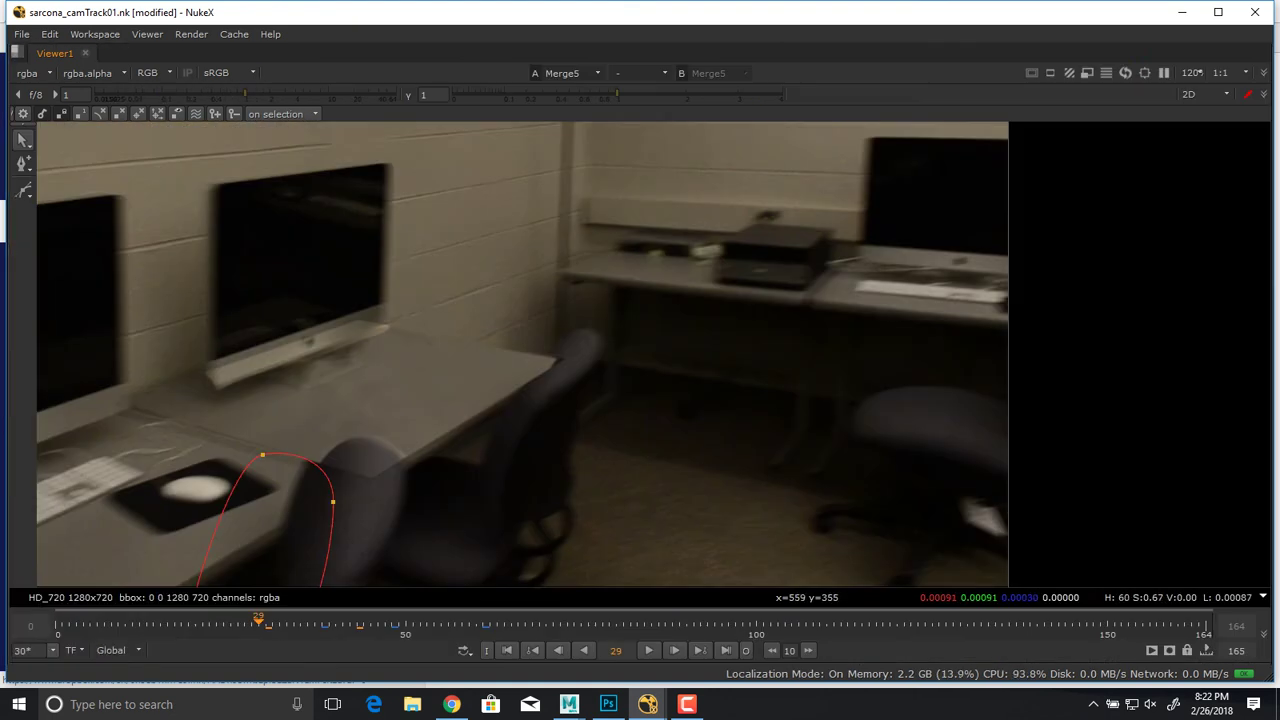
pyautogui.moveTo(335, 367); pyautogui.dragTo(454, 235, button='middle')
pyautogui.moveTo(520, 263); pyautogui.dragTo(249, 535)
pyautogui.moveTo(394, 408); pyautogui.dragTo(456, 384)
pyautogui.click(609, 333)
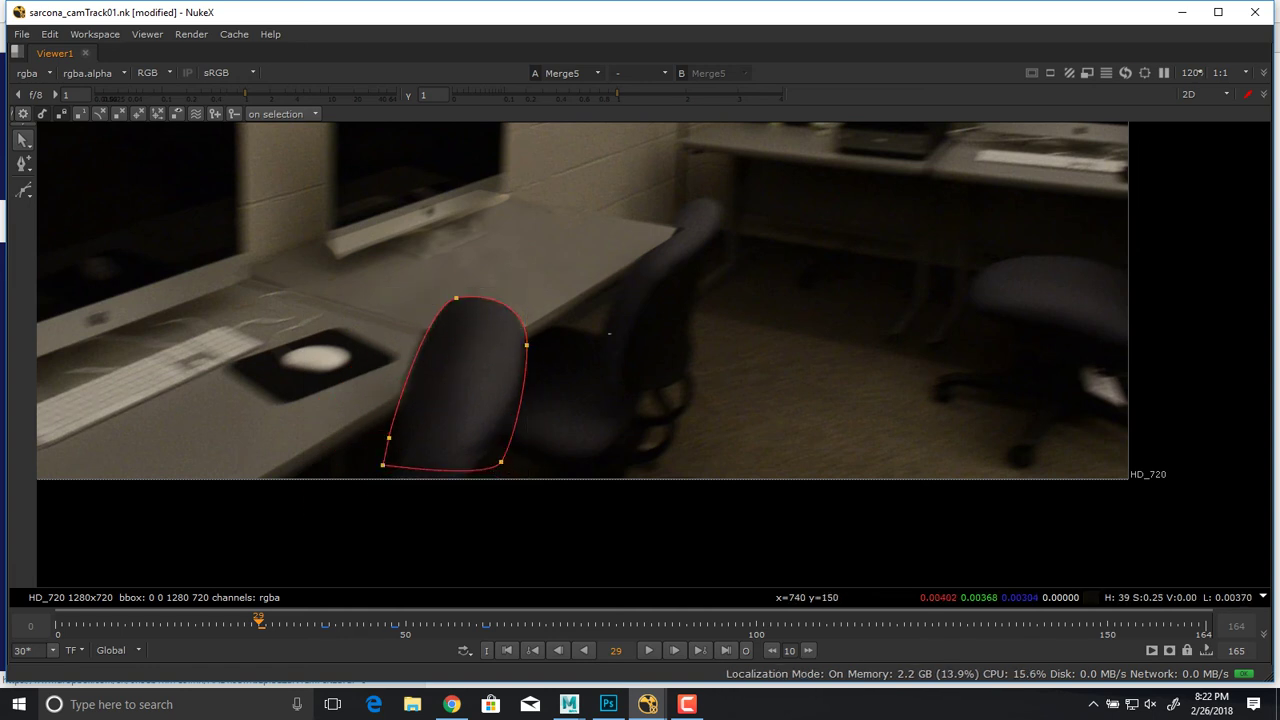
# Reposition the shape's right, top and left points to follow the chair back at frame 29.
pyautogui.moveTo(526, 344)
pyautogui.mouseDown()
pyautogui.moveTo(591, 300)
pyautogui.moveTo(524, 330)
pyautogui.mouseUp()
pyautogui.moveTo(457, 297)
pyautogui.mouseDown()
pyautogui.moveTo(460, 226)
pyautogui.moveTo(467, 280)
pyautogui.mouseUp()
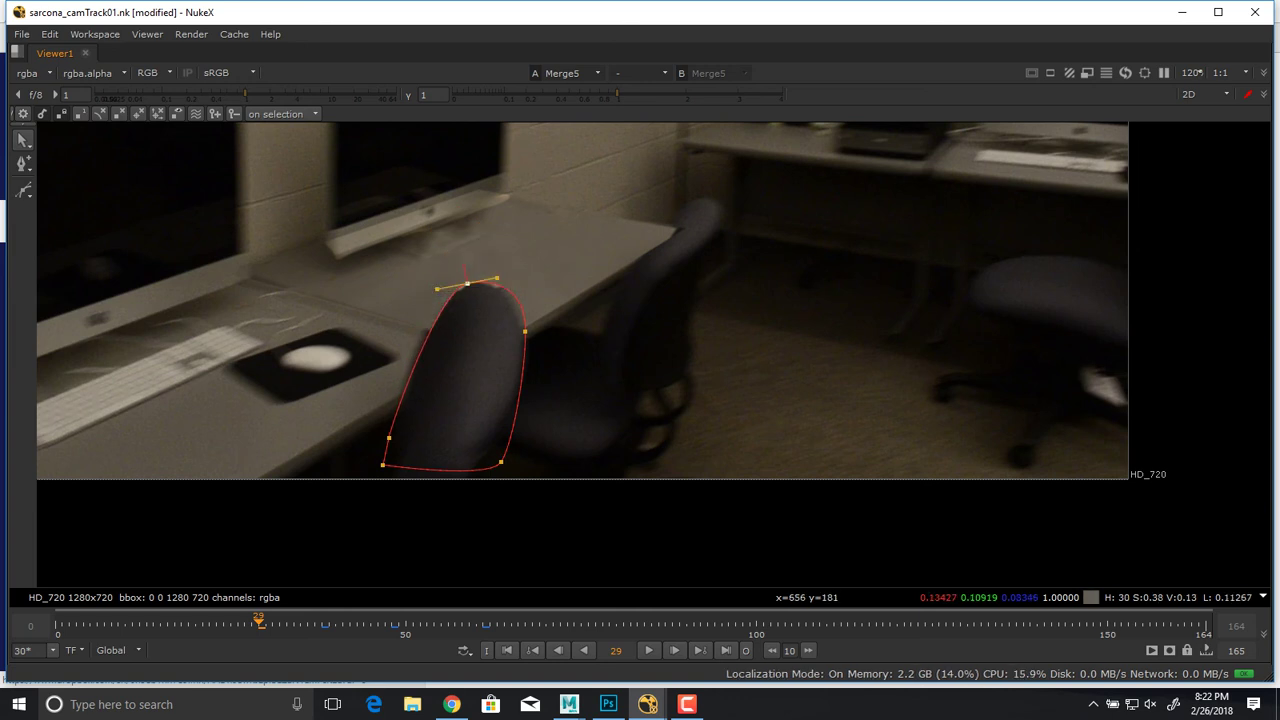
pyautogui.moveTo(525, 331); pyautogui.dragTo(525, 344)
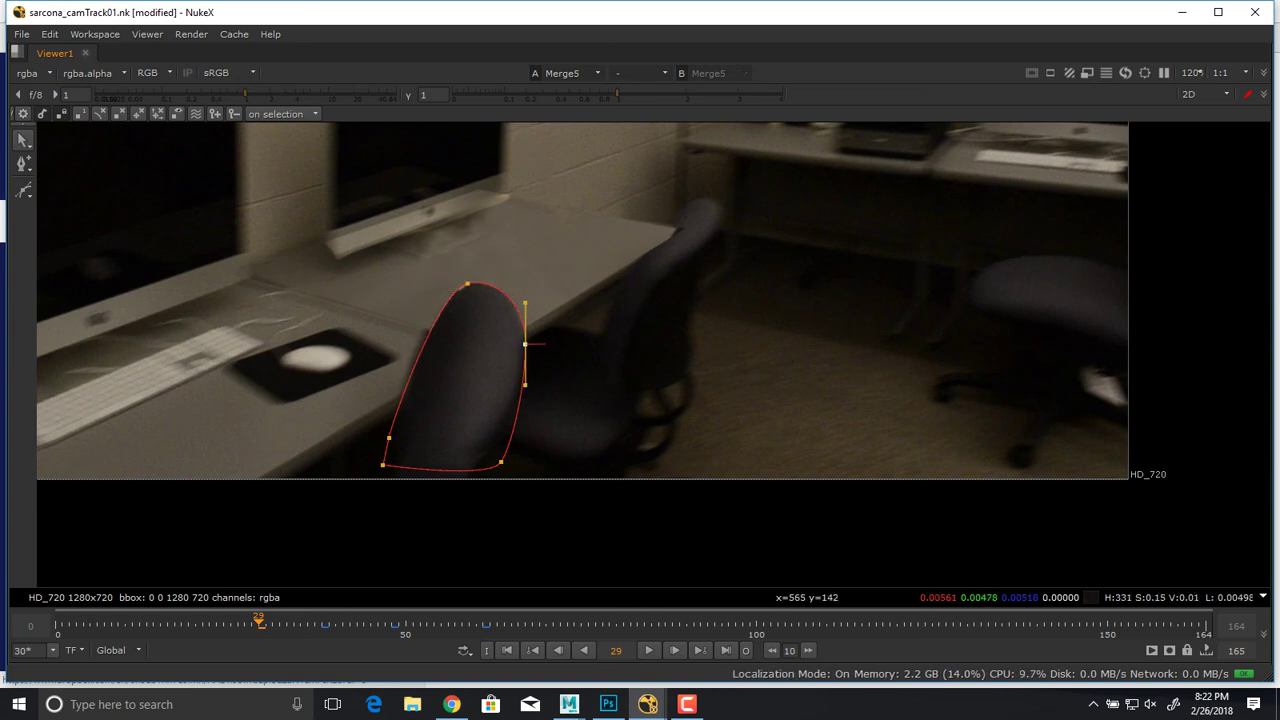
pyautogui.click(467, 284)
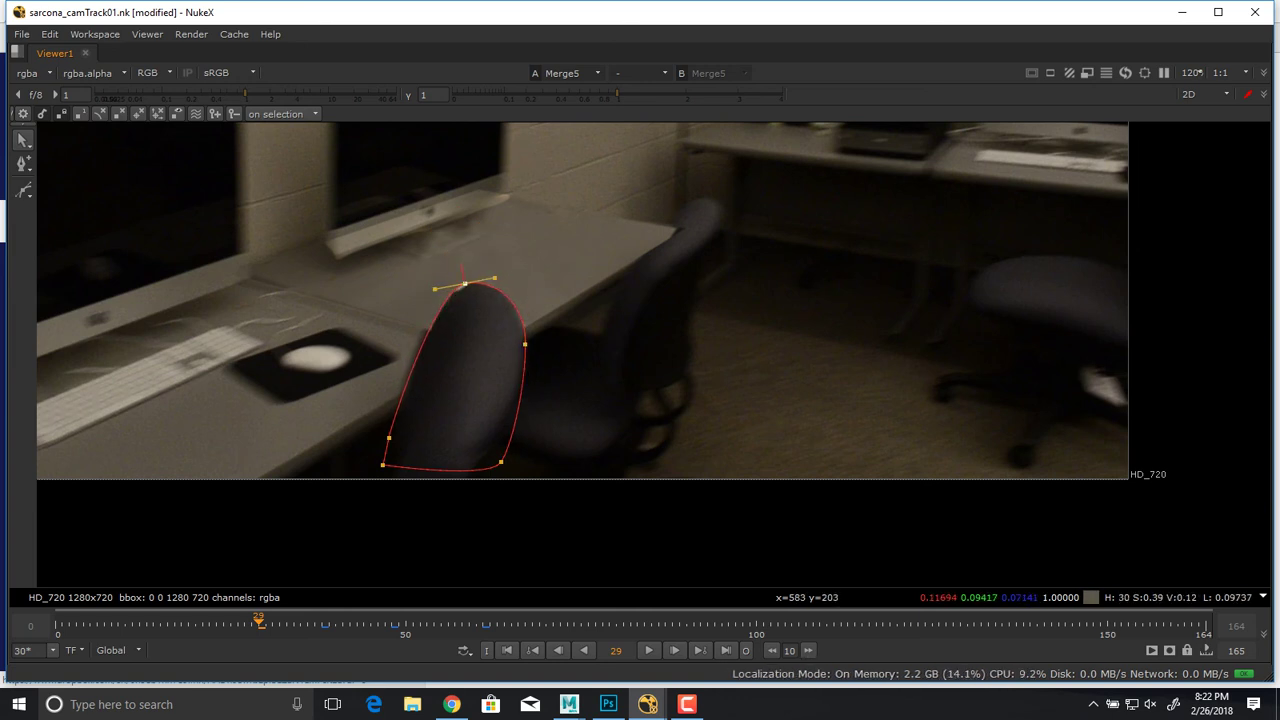
pyautogui.moveTo(388, 437); pyautogui.dragTo(400, 411)
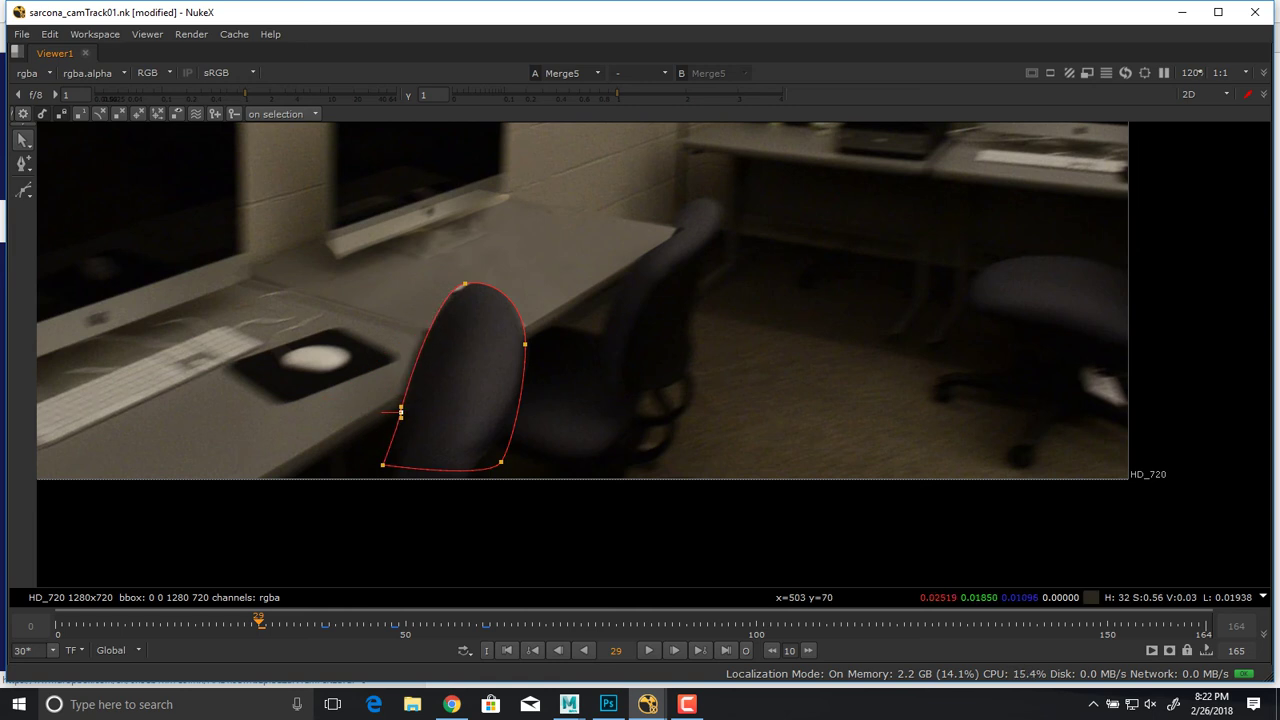
# Feather the shape's left and top edges outward at frame 29, and check the blend with the overlay hidden.
pyautogui.click(465, 288)
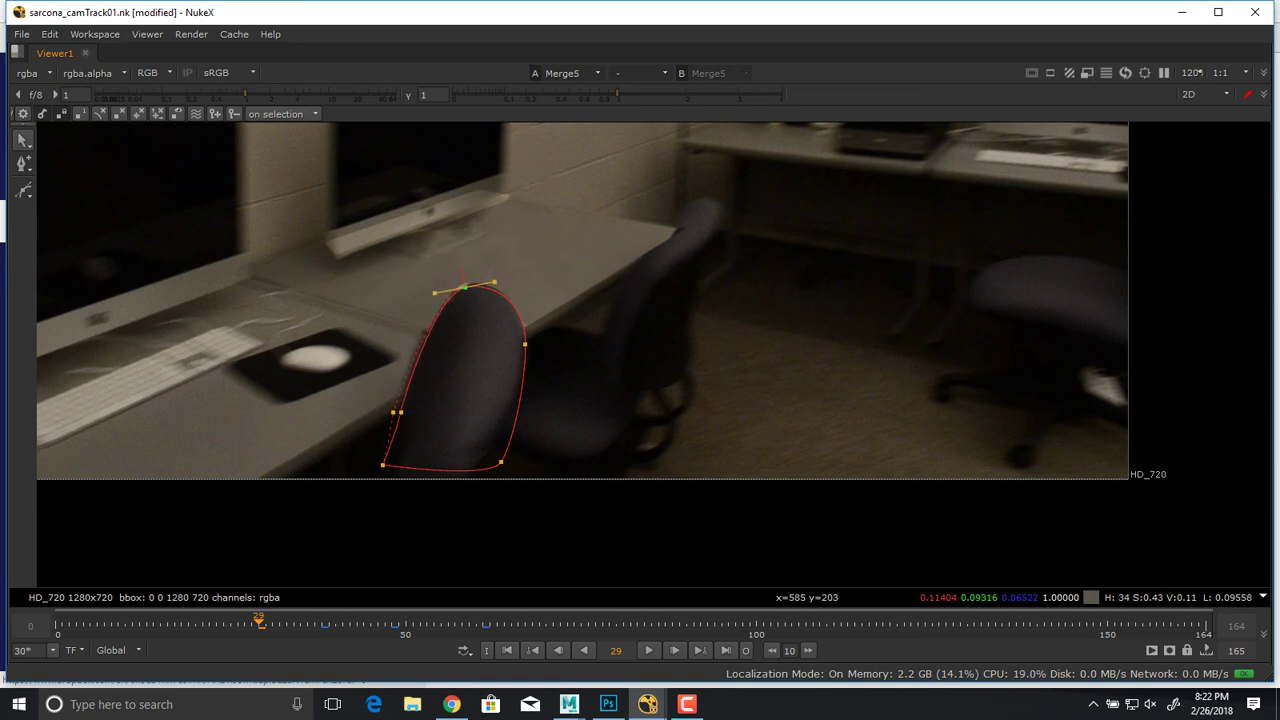
pyautogui.moveTo(463, 280); pyautogui.dragTo(464, 287)
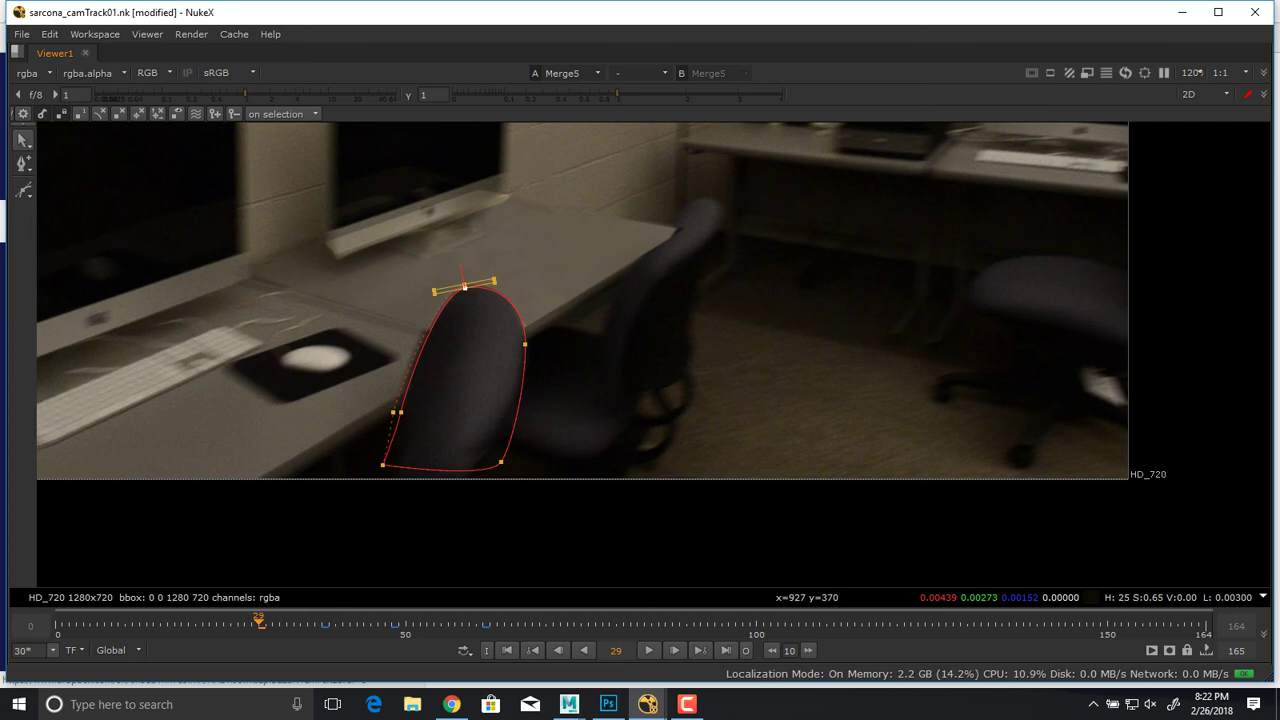
pyautogui.press('Tab')
pyautogui.press('Tab')
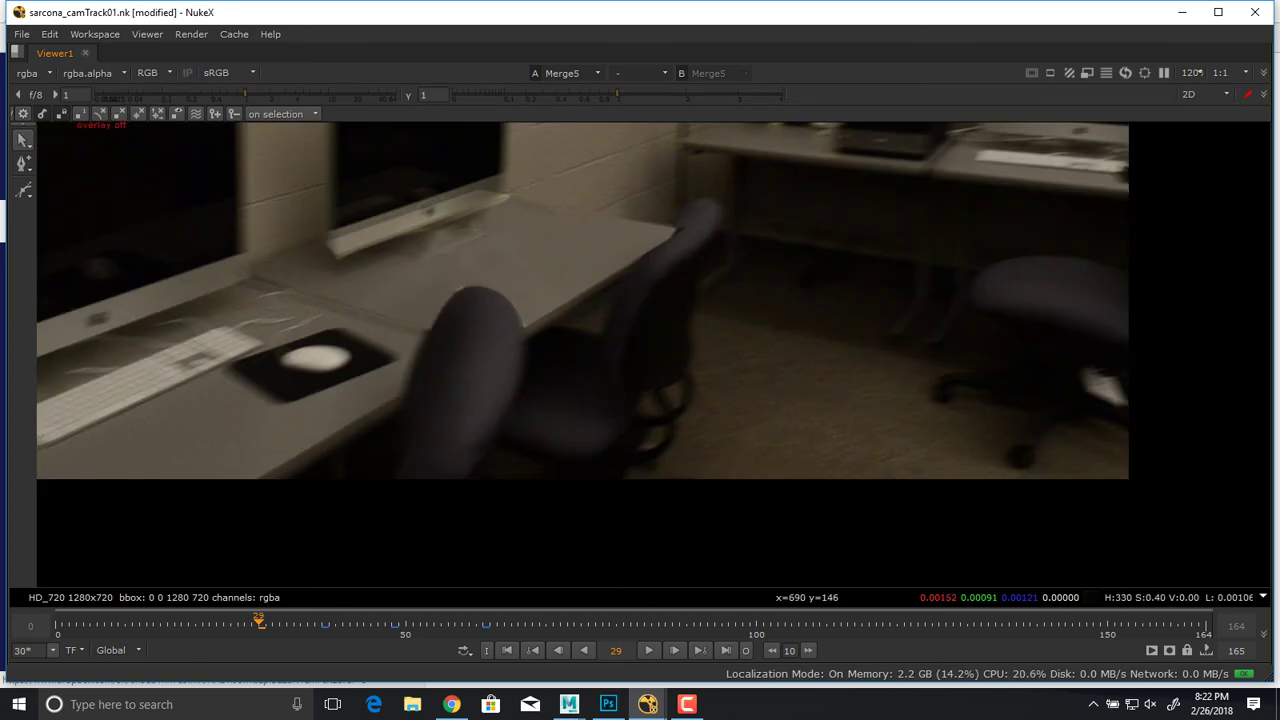
pyautogui.press('space')
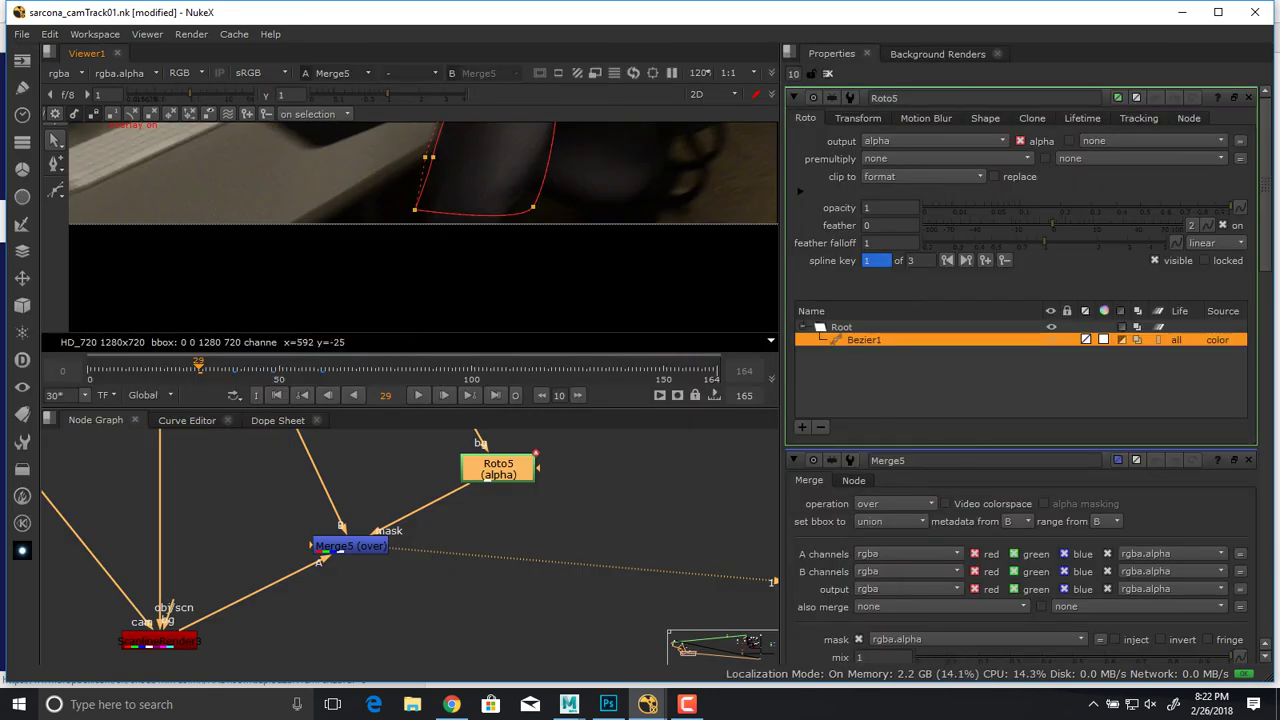
# Step through frames 27 to 34 to check how the roto shape follows the foreground chair back.
pyautogui.moveTo(500, 242); pyautogui.dragTo(456, 332, button='middle')
pyautogui.press('Right')
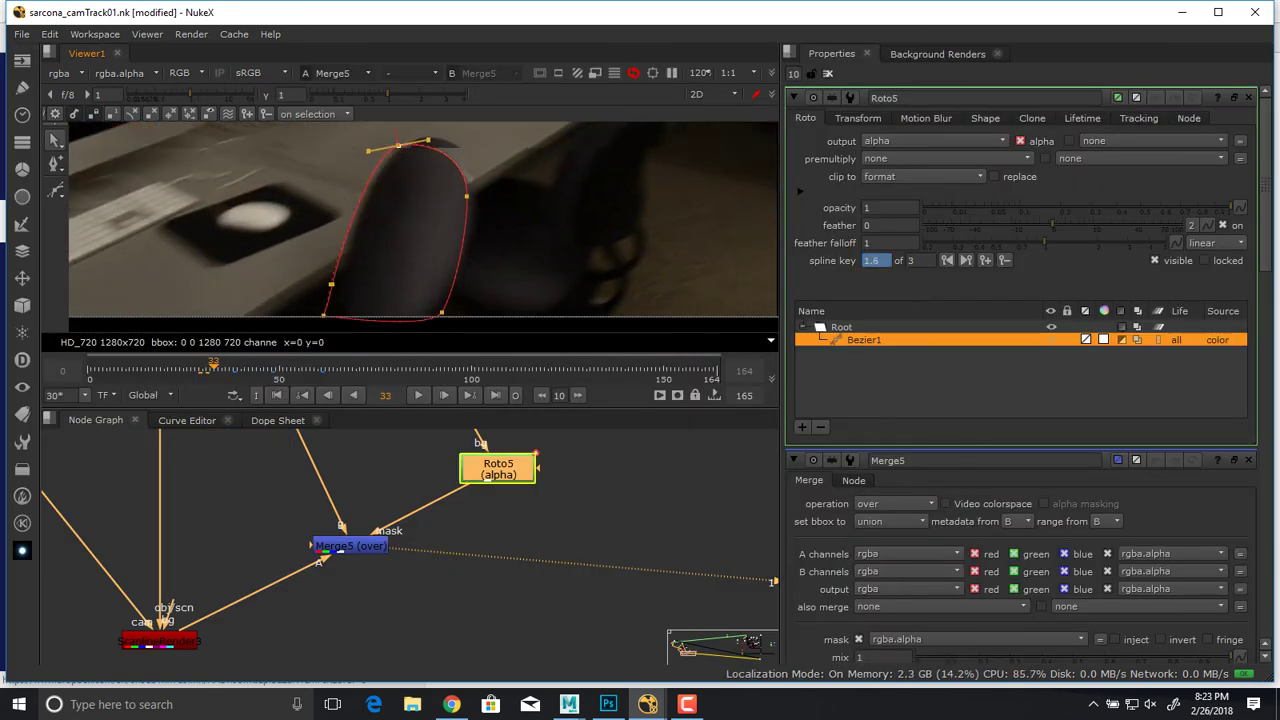
pyautogui.press('Right')
pyautogui.press('Right')
pyautogui.press('Right')
pyautogui.press('Right')
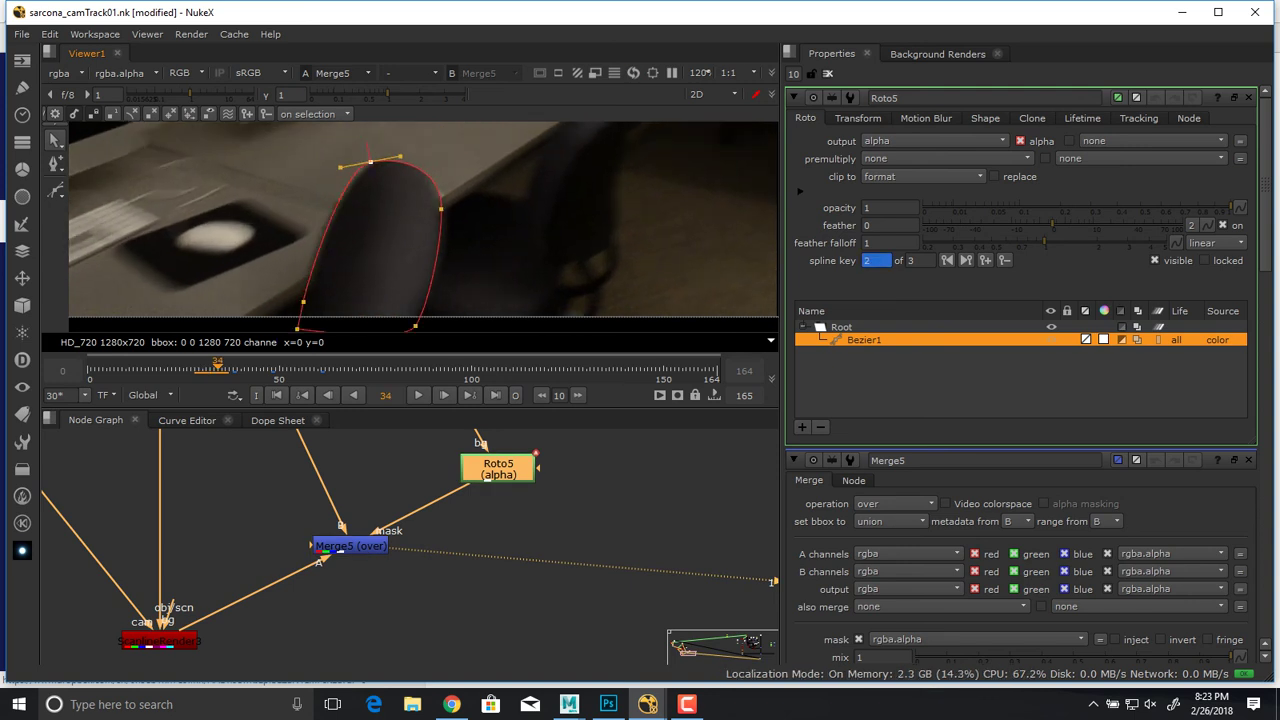
pyautogui.press('Left')
pyautogui.press('Left')
pyautogui.press('Left')
pyautogui.press('Left')
pyautogui.press('Left')
pyautogui.press('Left')
pyautogui.press('Left')
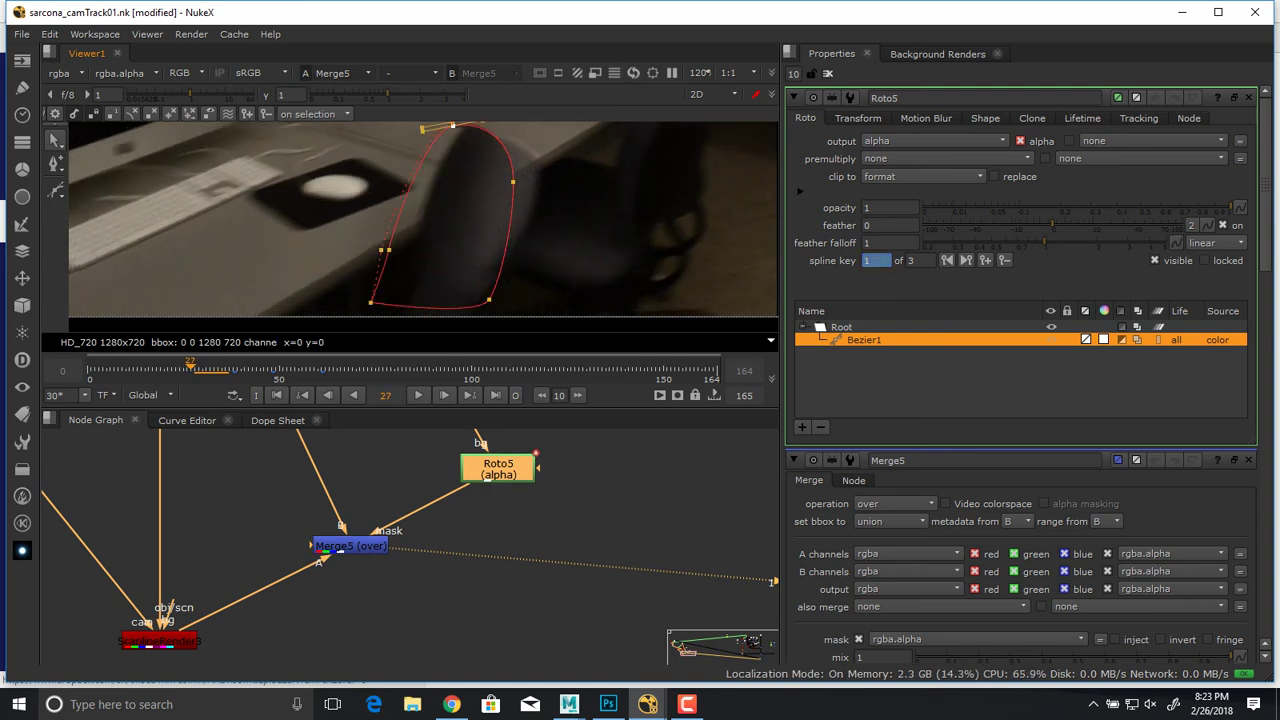
# View the projected desk patch render alone and play it from frame 0 to examine how it tracks.
pyautogui.moveTo(250, 582); pyautogui.dragTo(328, 531, button='middle')
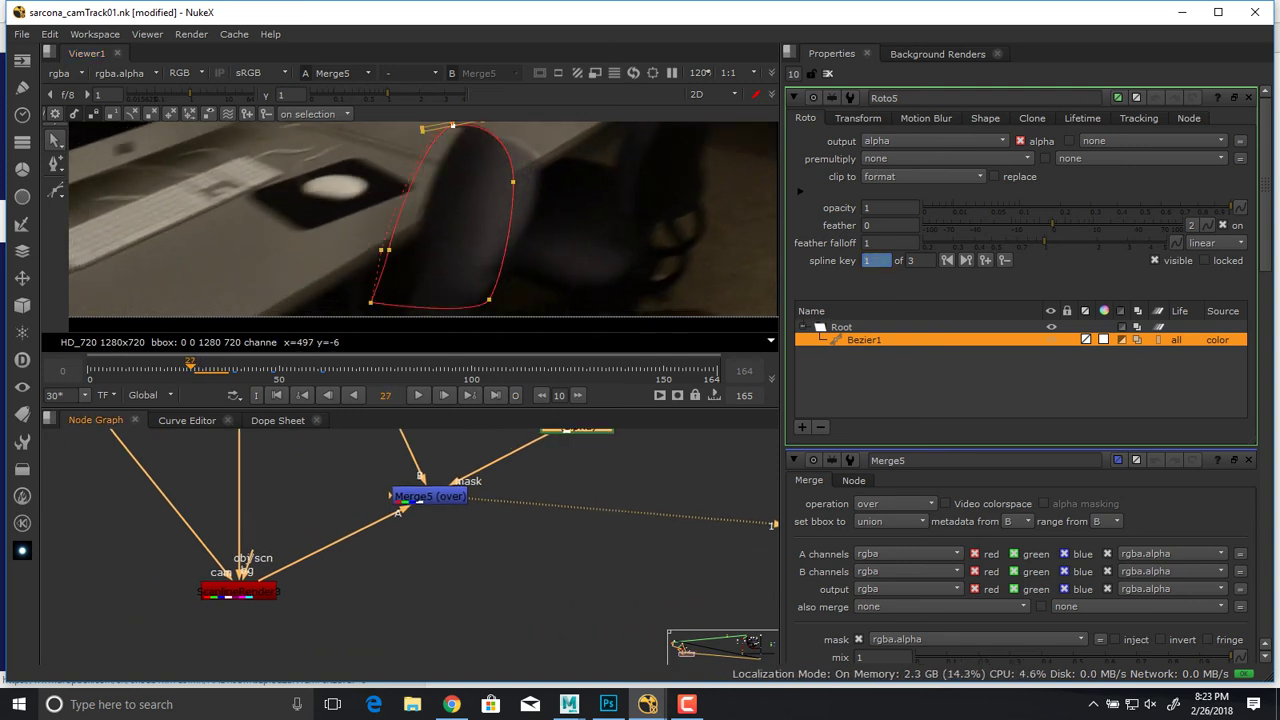
pyautogui.click(239, 591)
pyautogui.press('1')
pyautogui.press('space')
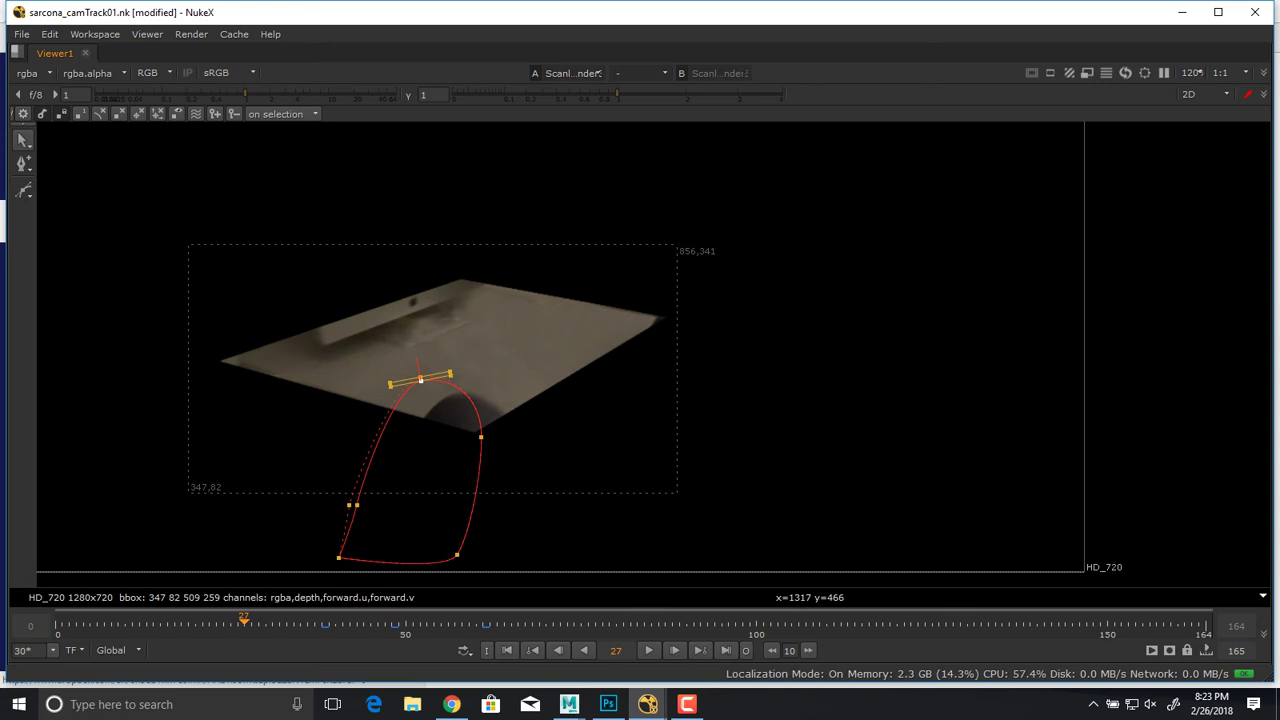
pyautogui.click(507, 651)
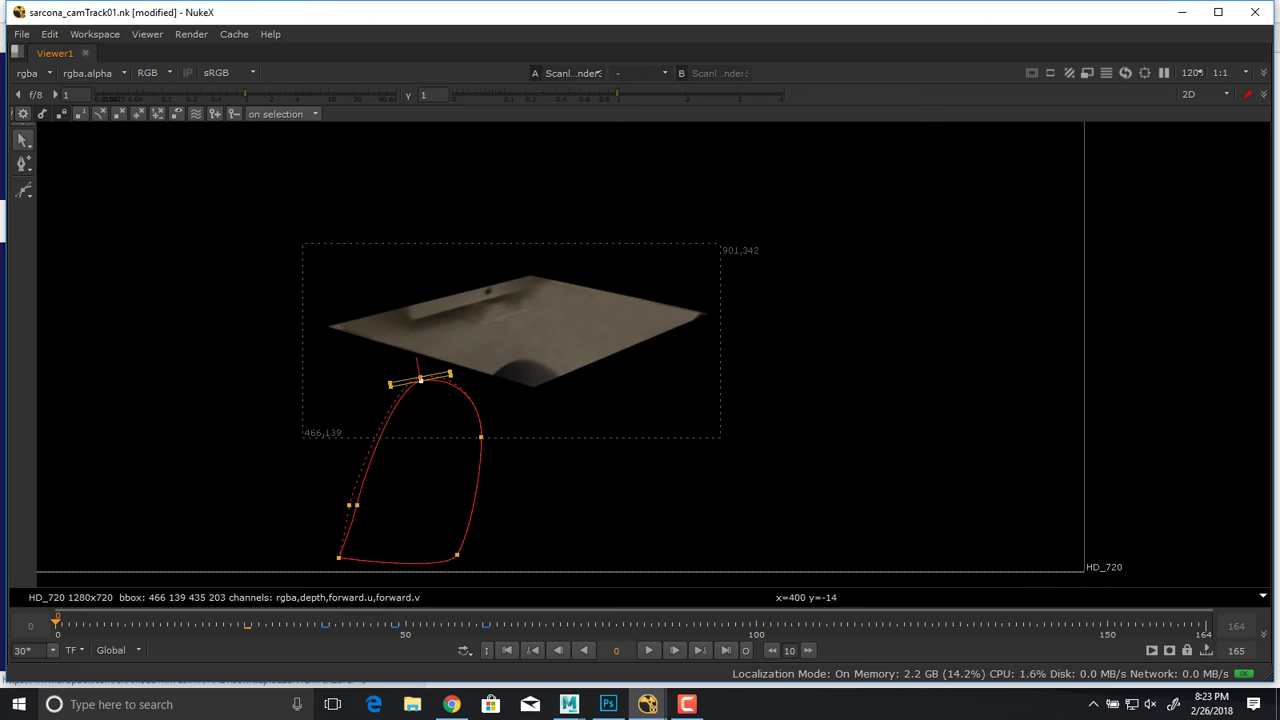
pyautogui.press('l')
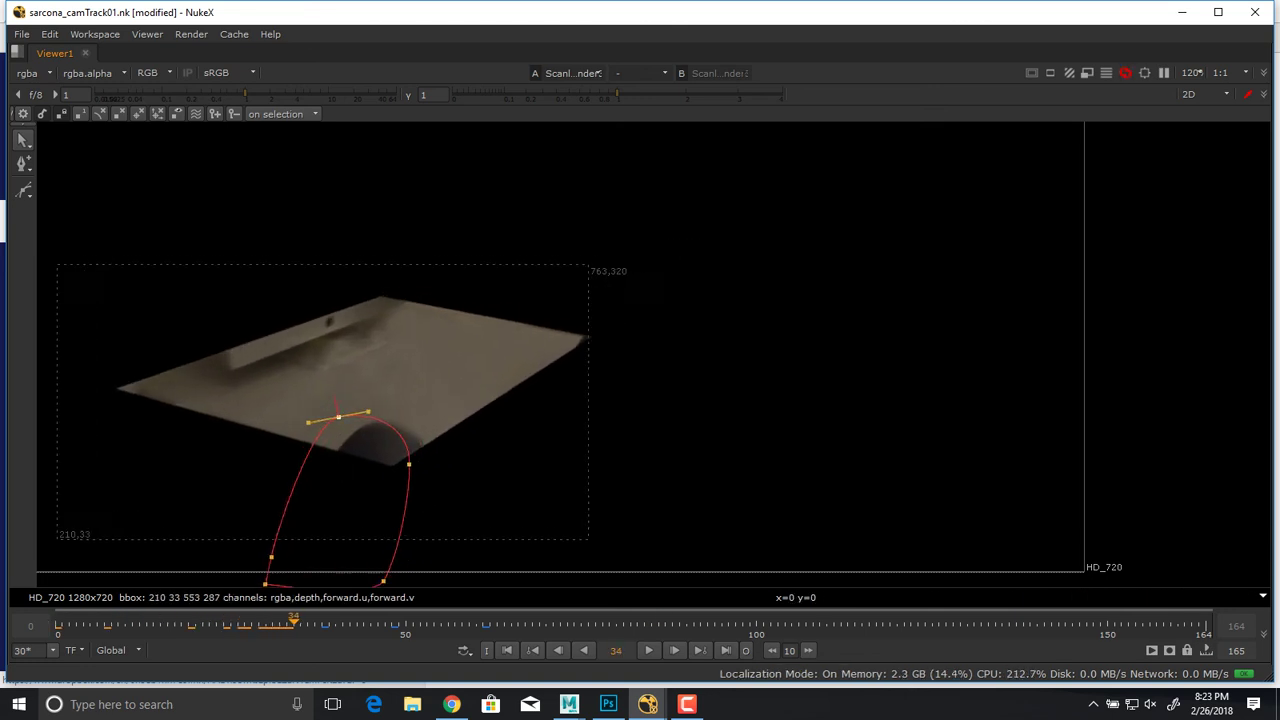
pyautogui.moveTo(329, 625); pyautogui.dragTo(58, 625)
pyautogui.press('space')
pyautogui.moveTo(400, 510); pyautogui.dragTo(360, 599, button='middle')
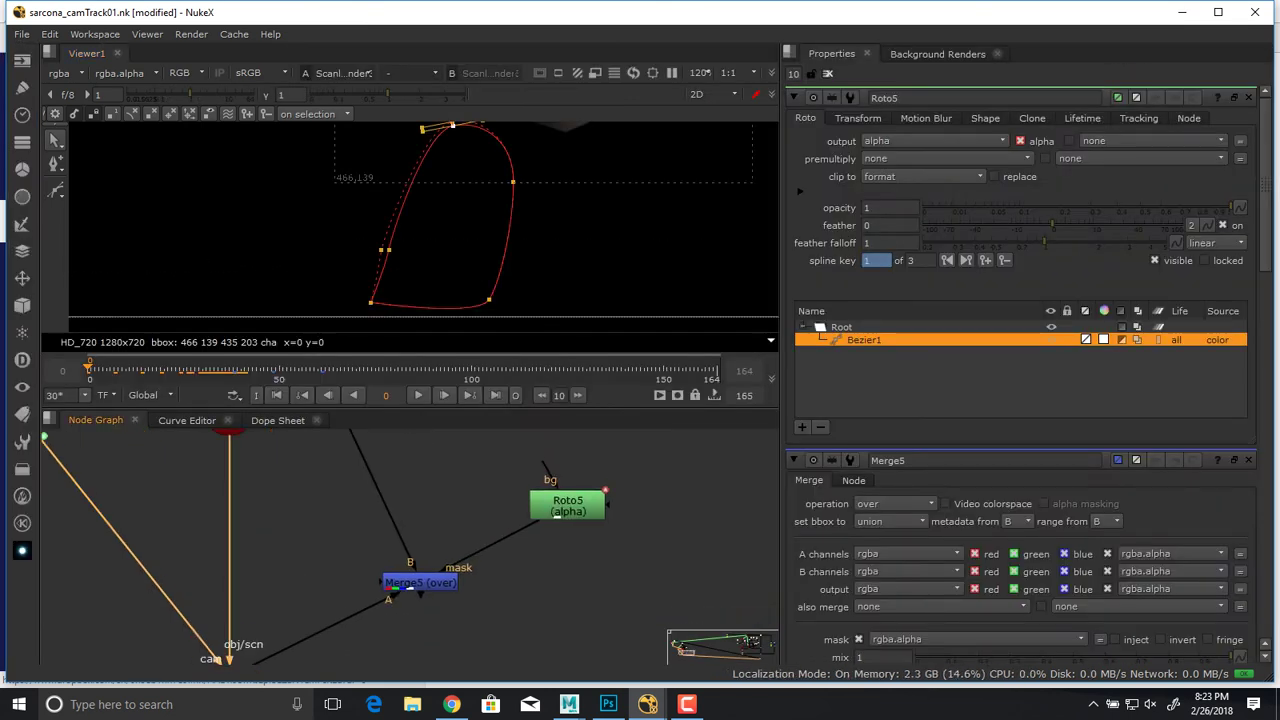
pyautogui.moveTo(482, 165); pyautogui.dragTo(429, 212, button='middle')
pyautogui.moveTo(520, 199); pyautogui.dragTo(453, 253, button='middle')
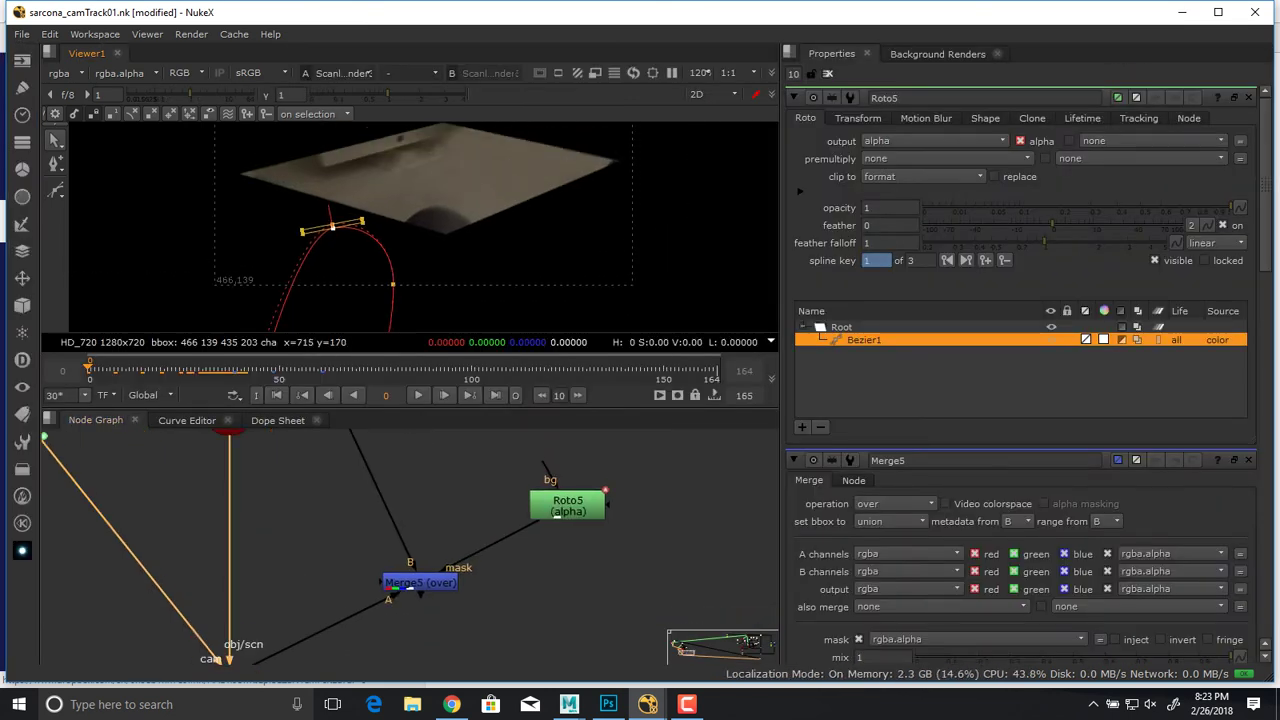
pyautogui.moveTo(447, 186); pyautogui.dragTo(419, 229, button='middle')
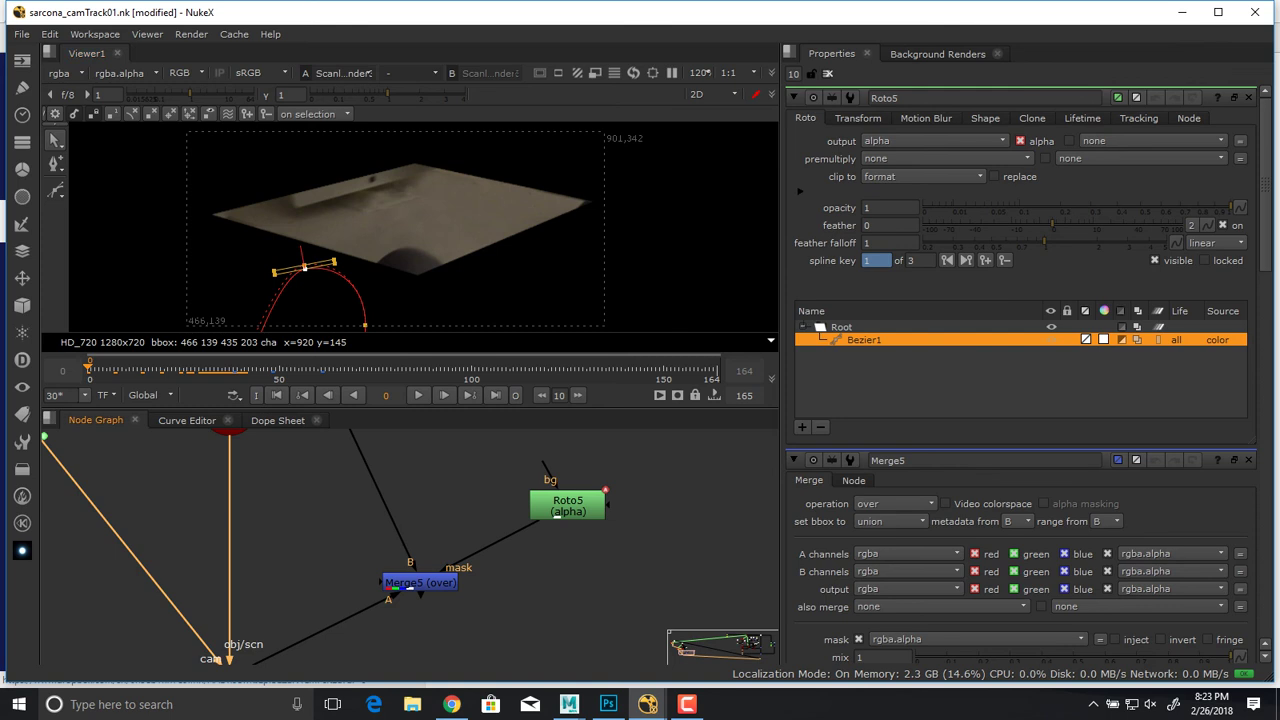
# Re-enable the disabled Card2, Cube1, ReadGeo1 and Card1 nodes in the older part of the script.
pyautogui.press('f')
pyautogui.scroll(6, 657, 532)
pyautogui.moveTo(657, 532); pyautogui.dragTo(491, 599, button='middle')
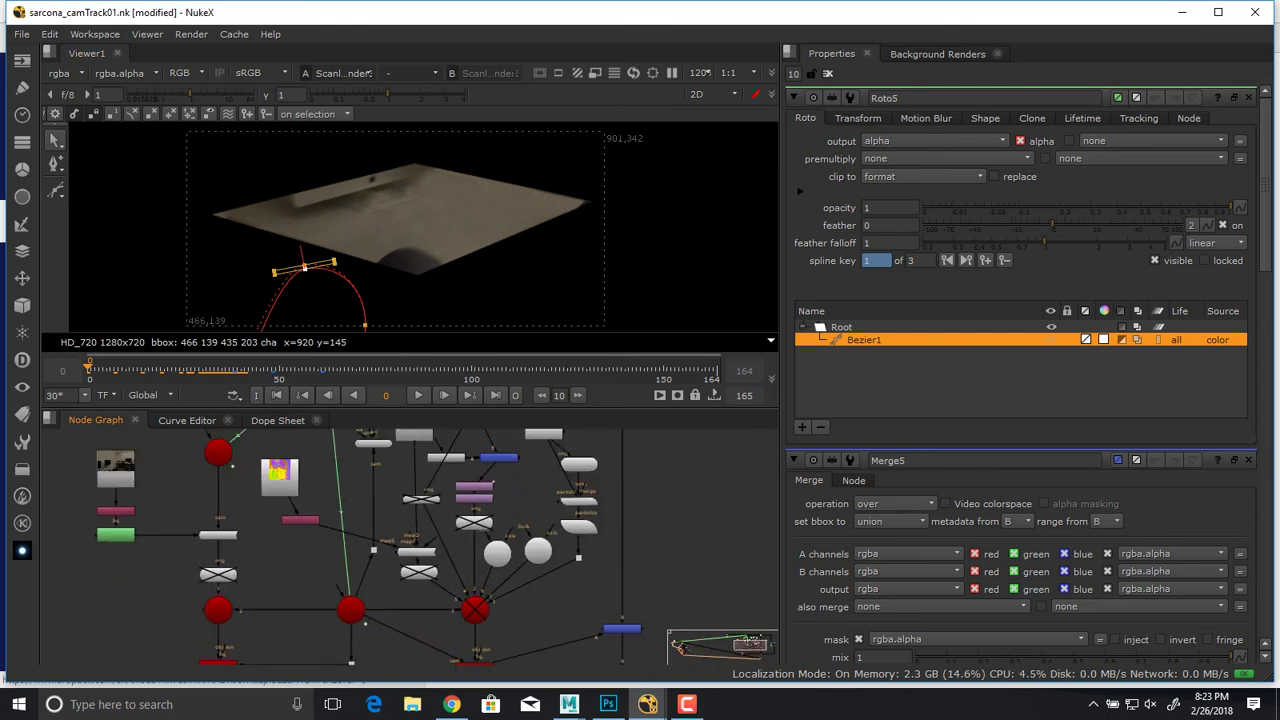
pyautogui.scroll(5, 579, 528)
pyautogui.press('space')
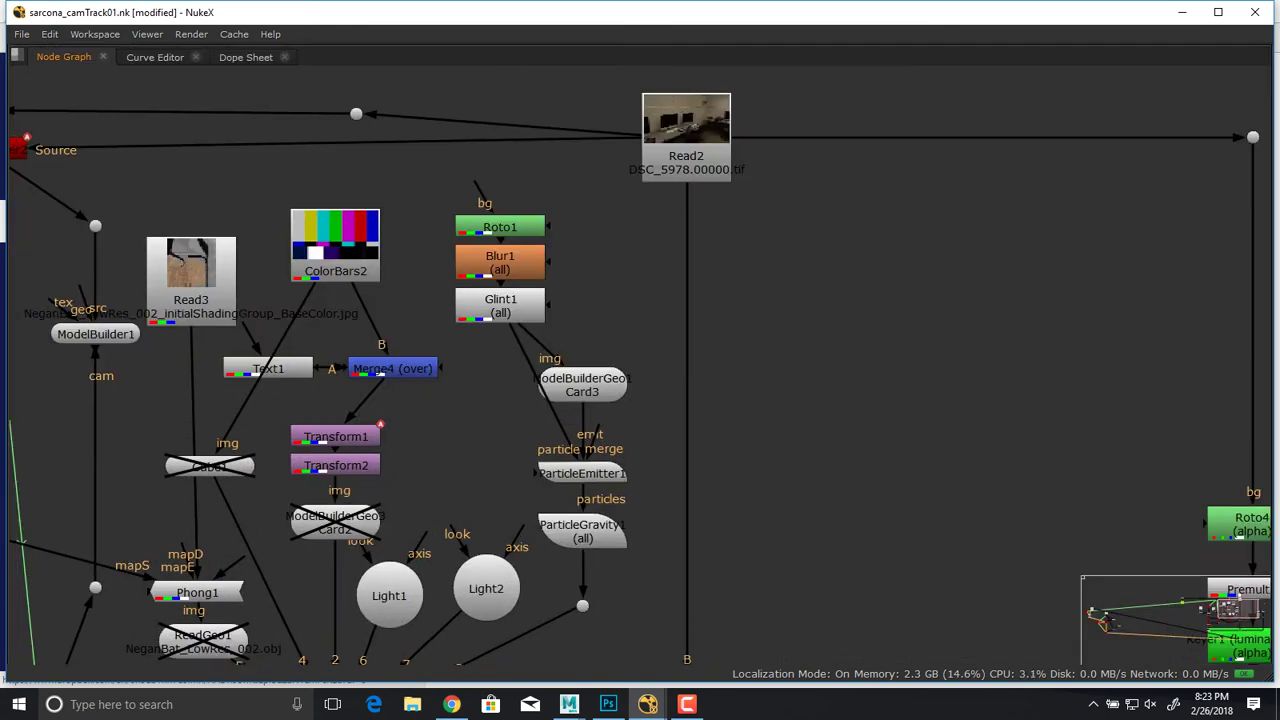
pyautogui.moveTo(579, 528); pyautogui.dragTo(947, 438, button='middle')
pyautogui.click(702, 432)
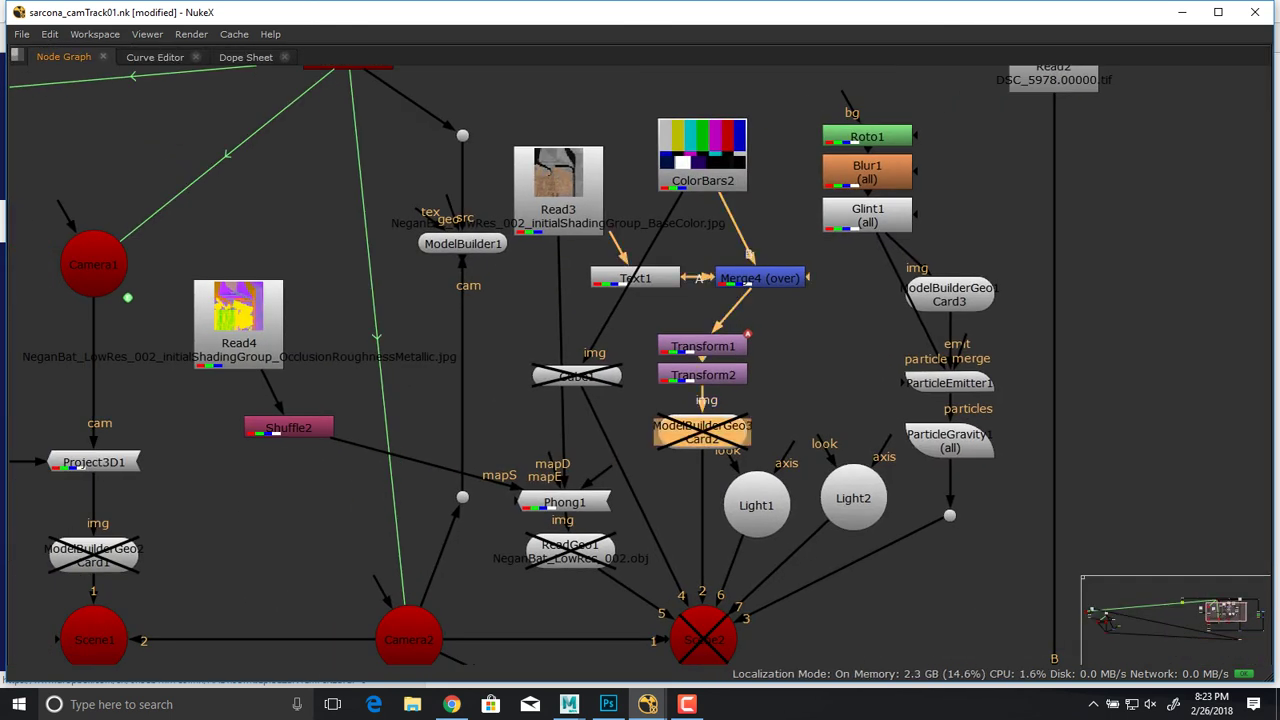
pyautogui.press('d')
pyautogui.click(577, 376)
pyautogui.press('d')
pyautogui.click(570, 551)
pyautogui.press('d')
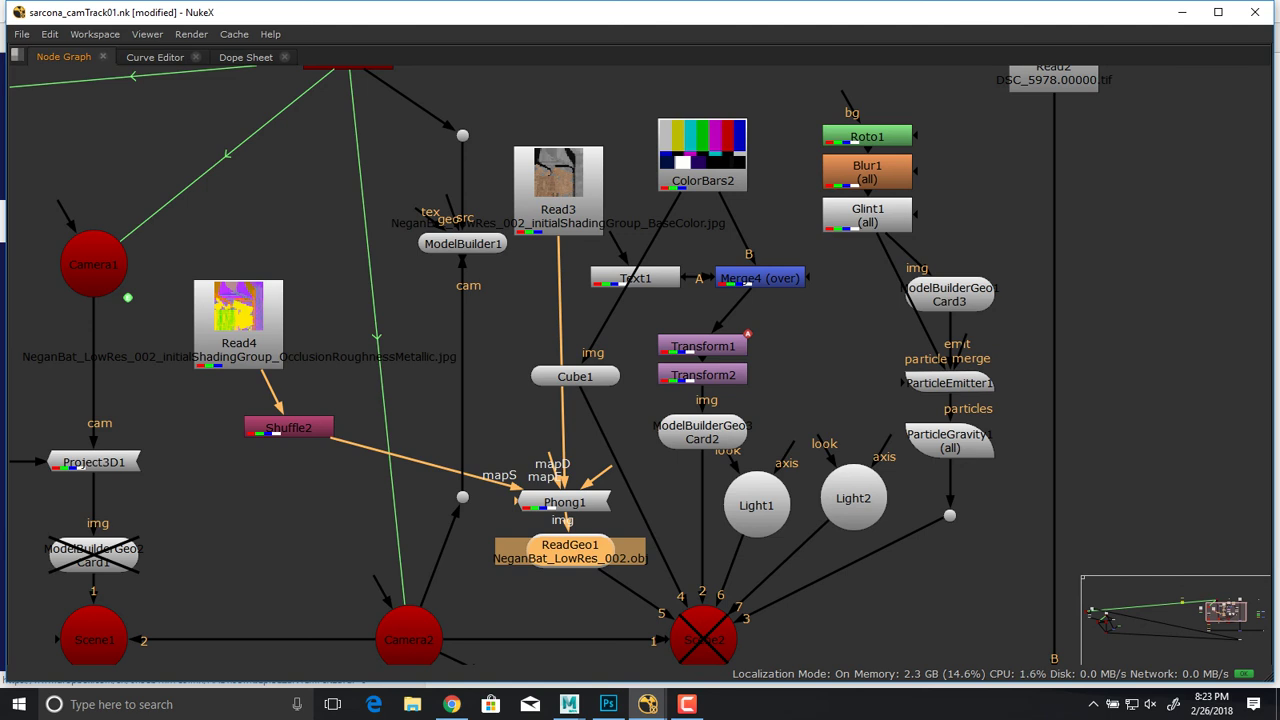
pyautogui.click(93, 555)
pyautogui.press('d')
# Show the original Read2 plate with all open node properties cleared, and scrub it to frame 18.
pyautogui.moveTo(93, 555); pyautogui.dragTo(326, 183, button='middle')
pyautogui.click(326, 500)
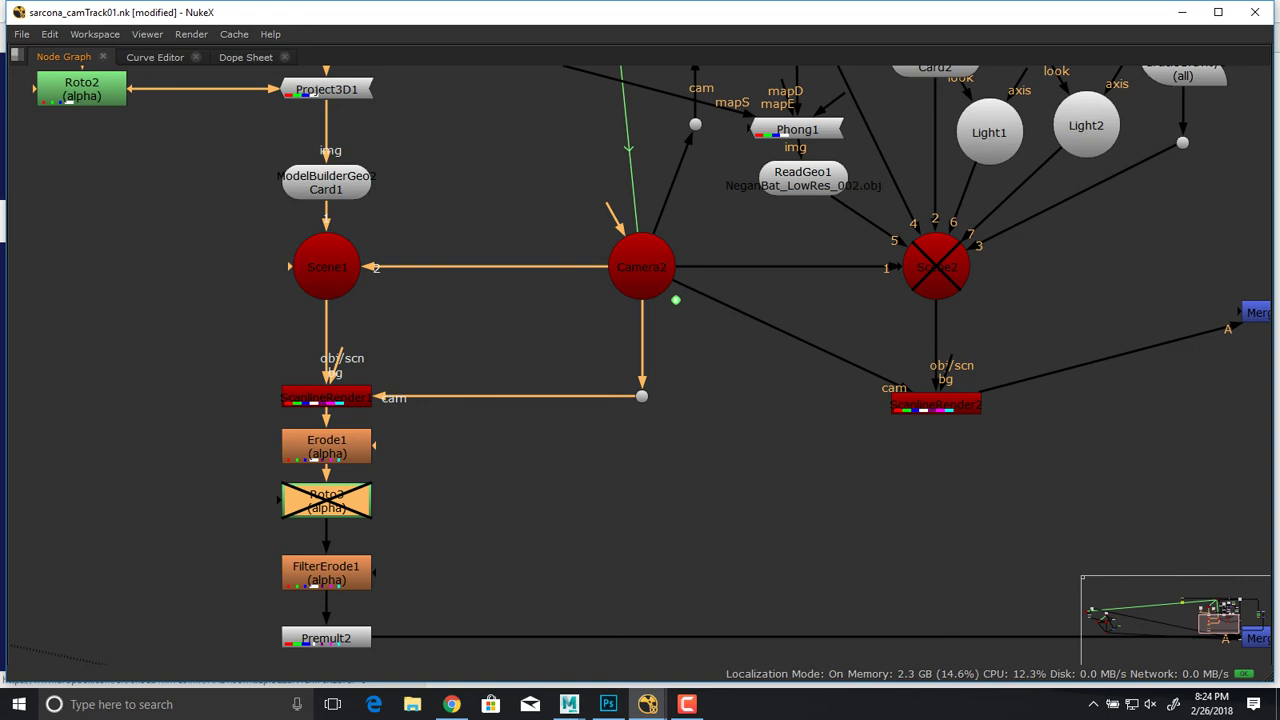
pyautogui.moveTo(1050, 500); pyautogui.dragTo(308, 491, button='middle')
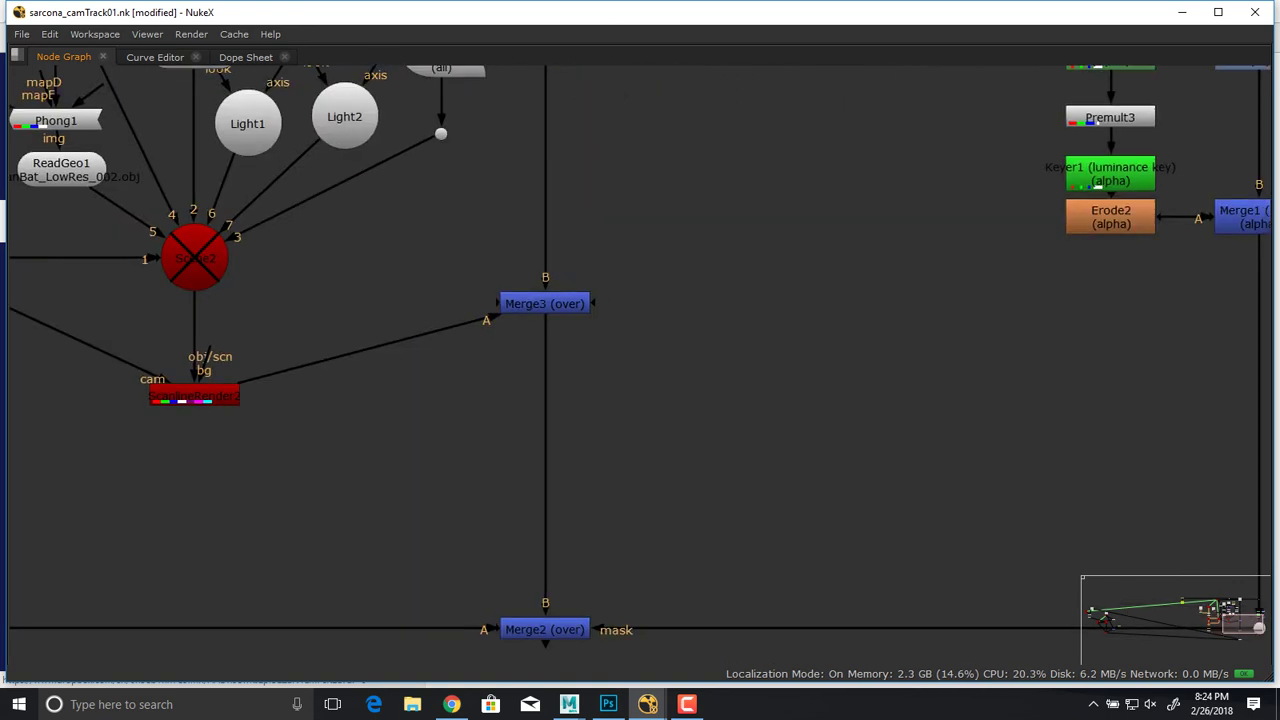
pyautogui.moveTo(1011, 520); pyautogui.dragTo(517, 500, button='middle')
pyautogui.scroll(-1, 517, 500)
pyautogui.moveTo(620, 170); pyautogui.dragTo(668, 612, button='middle')
pyautogui.press('space')
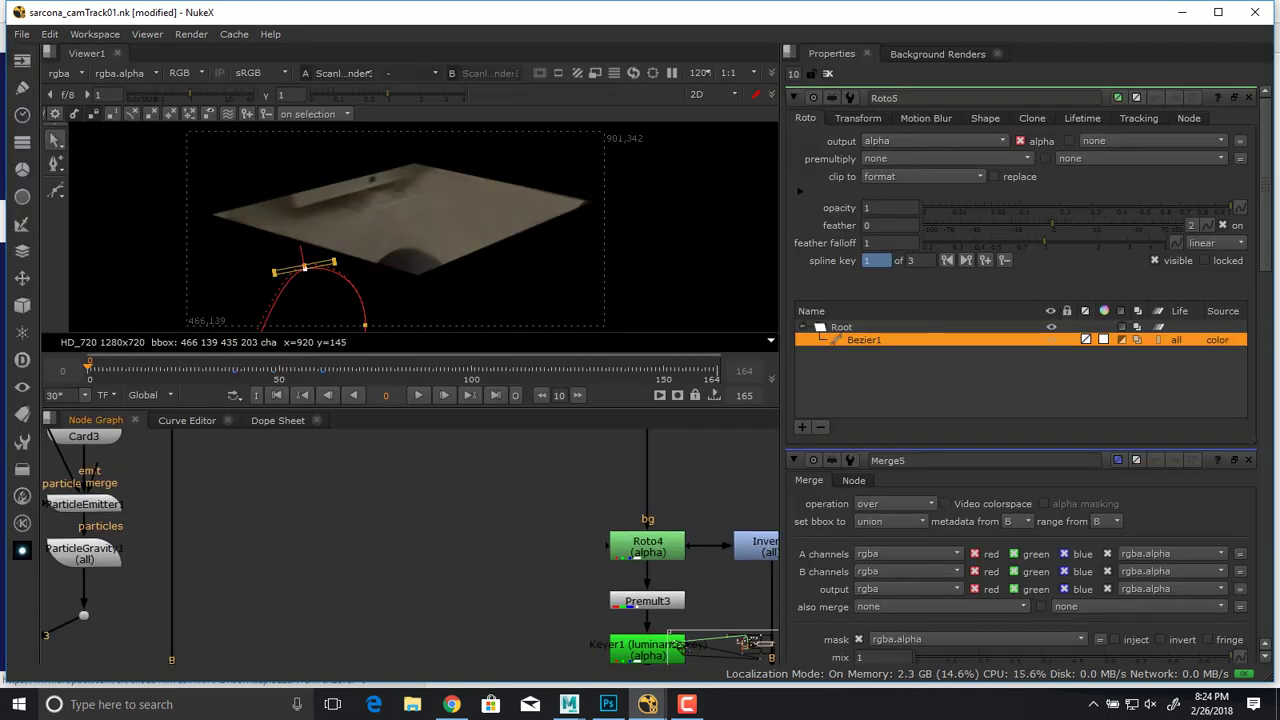
pyautogui.moveTo(640, 450); pyautogui.dragTo(443, 660, button='middle')
pyautogui.moveTo(443, 470); pyautogui.dragTo(769, 553, button='middle')
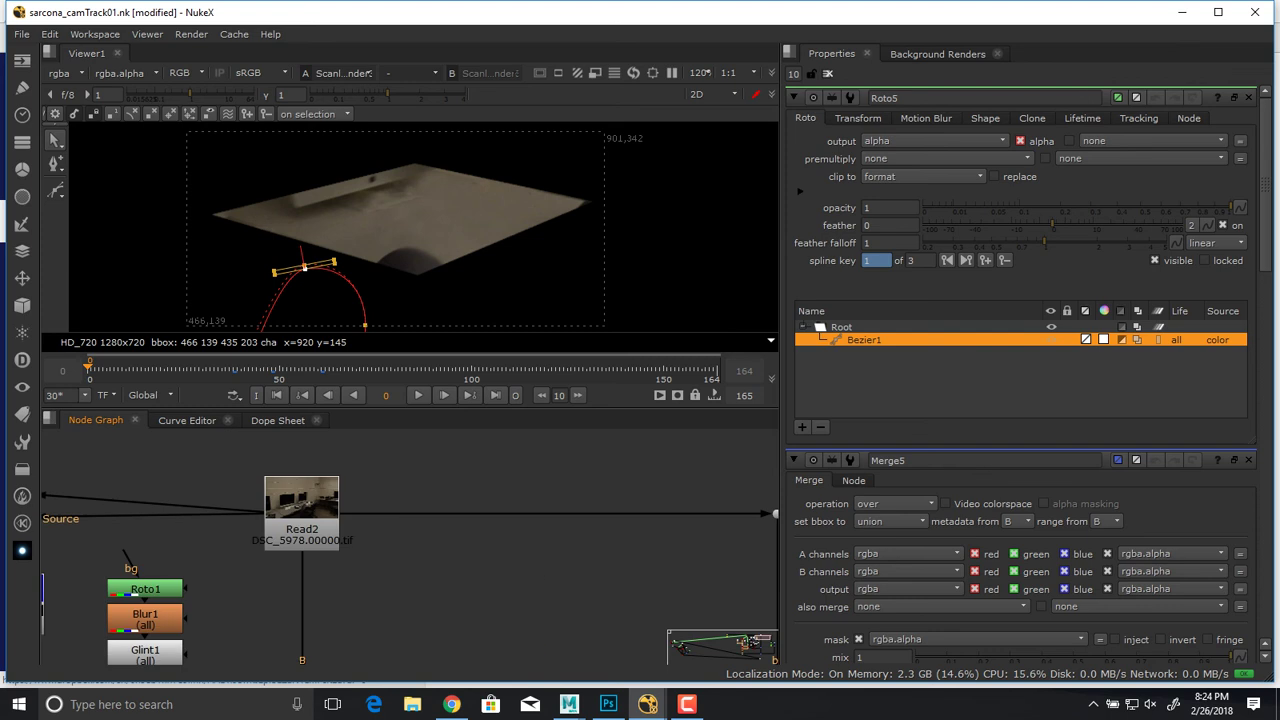
pyautogui.press('1')
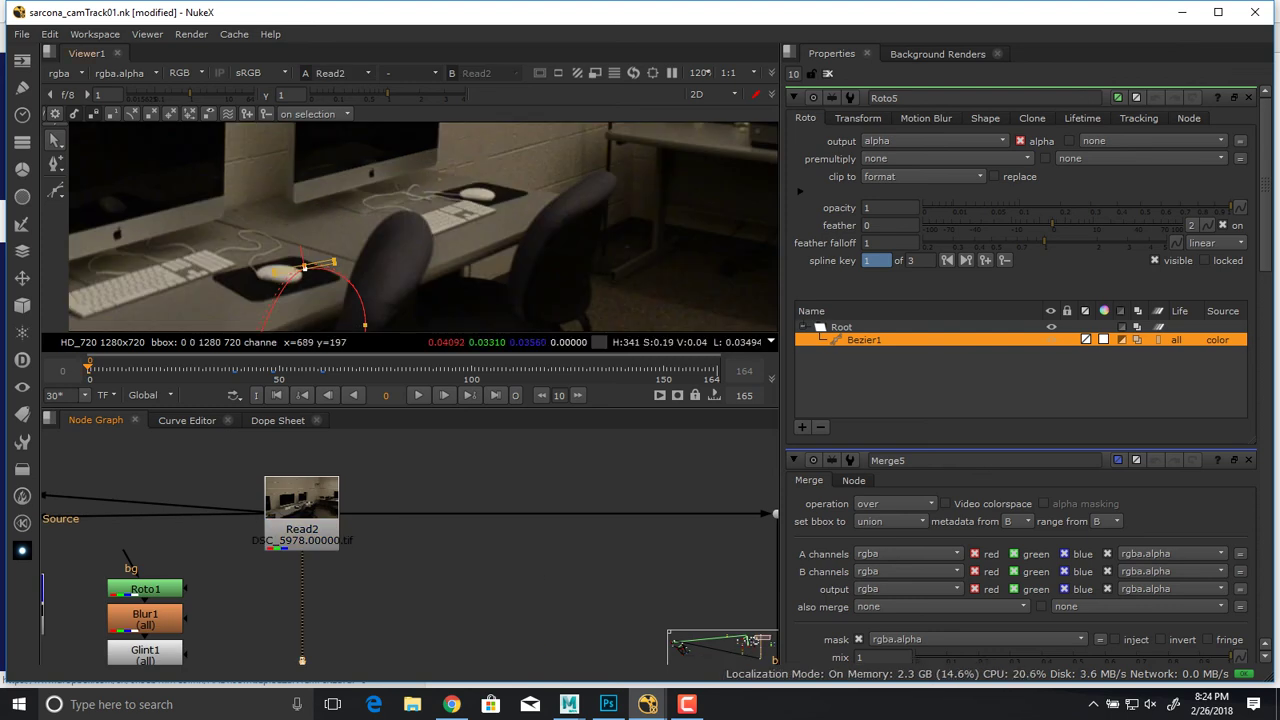
pyautogui.click(828, 74)
pyautogui.press('f')
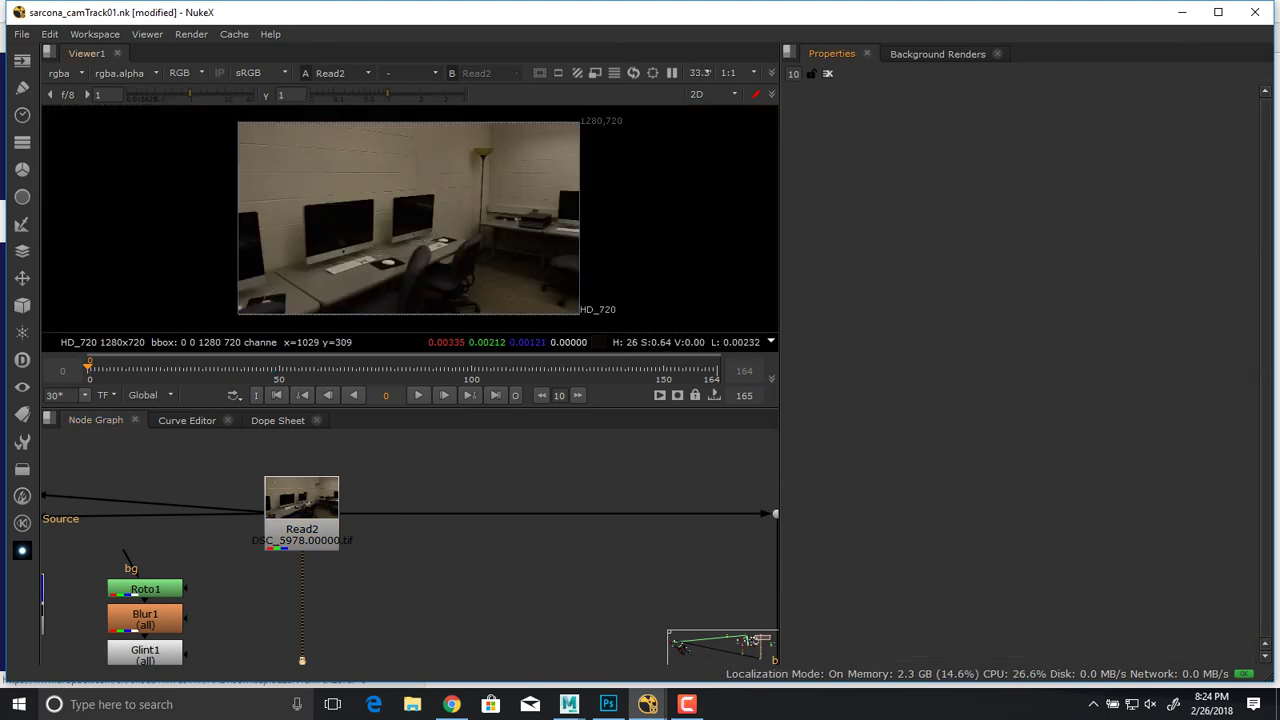
pyautogui.moveTo(180, 370)
pyautogui.mouseDown()
pyautogui.moveTo(351, 370)
pyautogui.moveTo(156, 370)
pyautogui.mouseUp()
# Play Roto4's alpha matte, return it to frame 0, and compare it with Invert2's alpha.
pyautogui.moveTo(600, 570); pyautogui.dragTo(218, 490, button='middle')
pyautogui.moveTo(400, 640); pyautogui.dragTo(375, 511, button='middle')
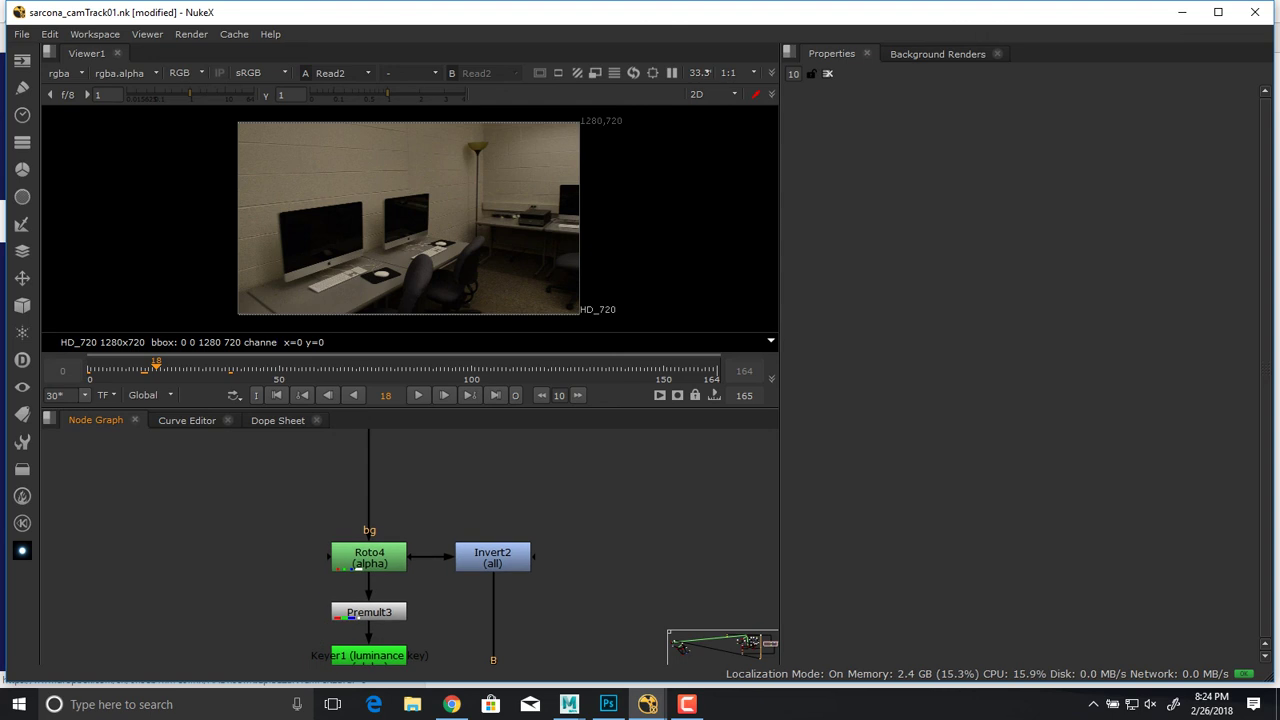
pyautogui.click(368, 557)
pyautogui.press('1')
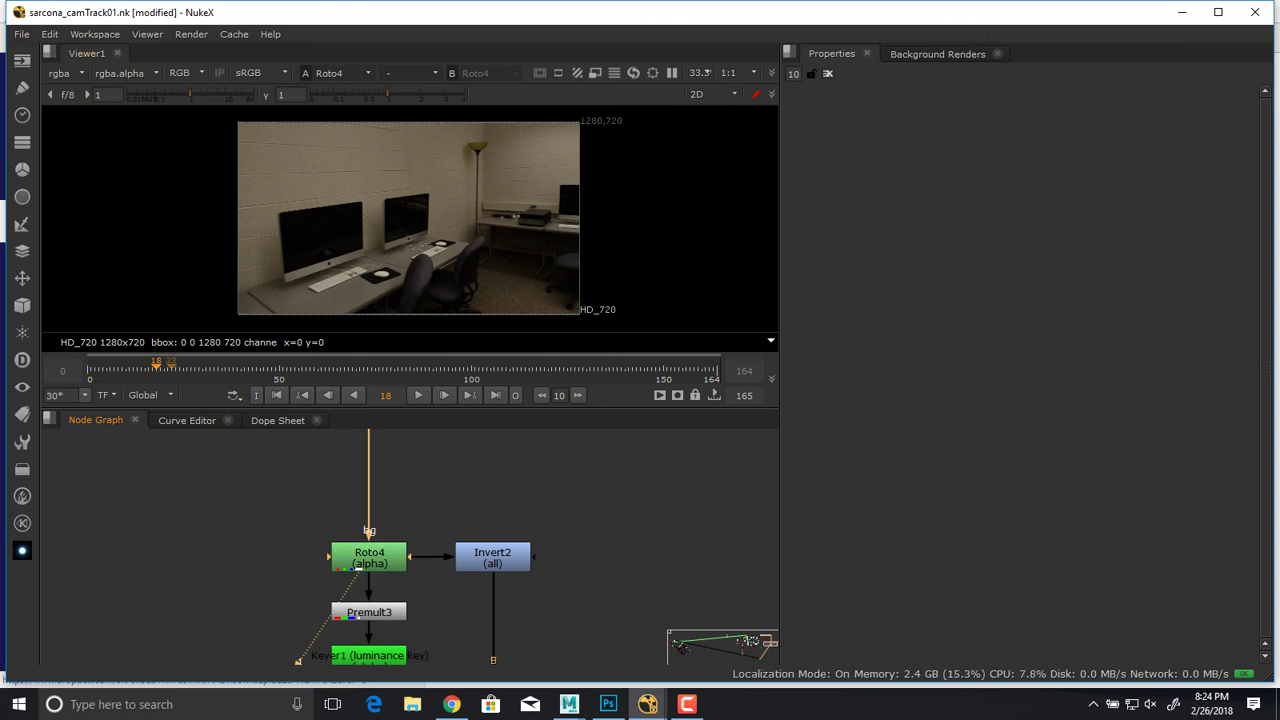
pyautogui.press('a')
pyautogui.press('l')
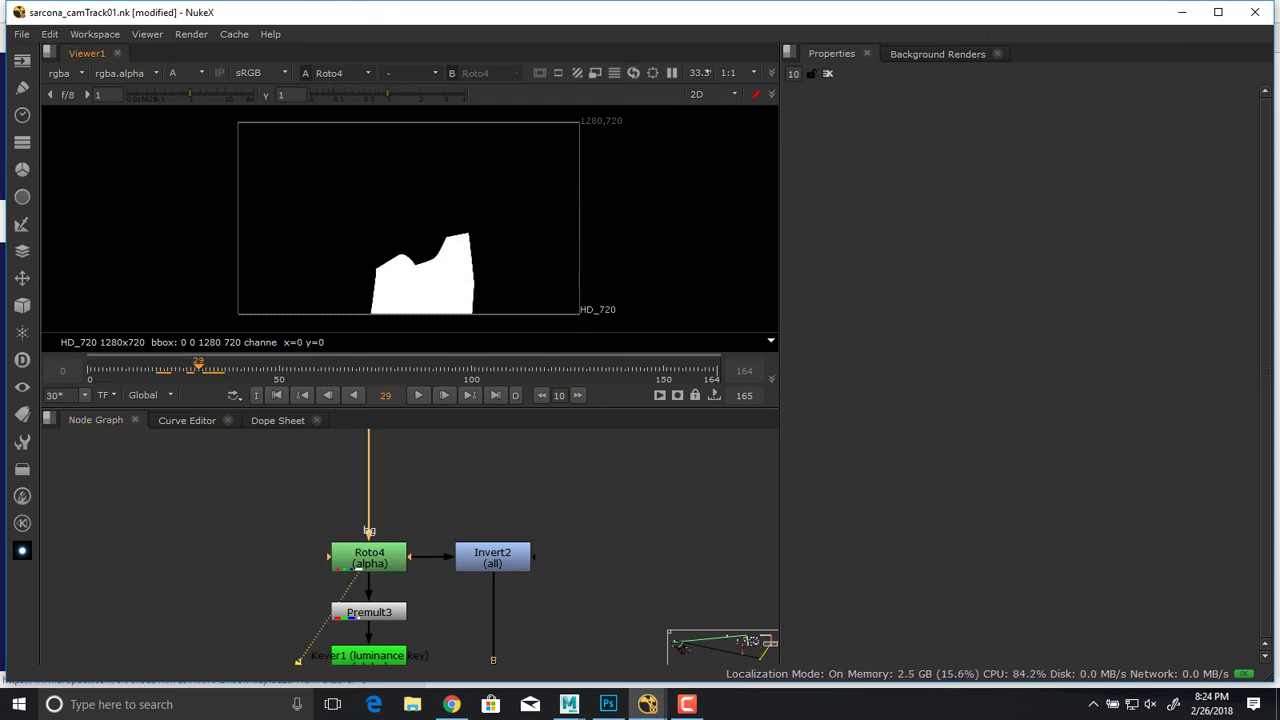
pyautogui.moveTo(387, 370); pyautogui.dragTo(91, 370)
pyautogui.scroll(-1, 146, 370)
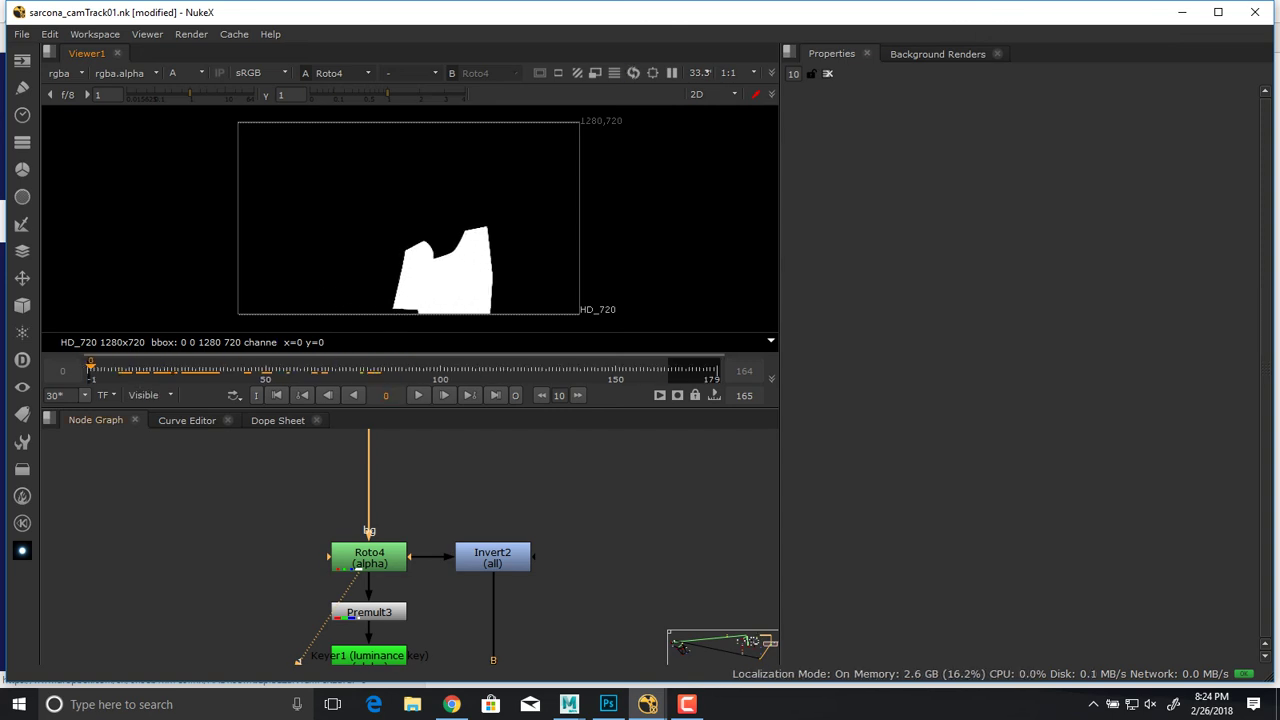
pyautogui.press('1')
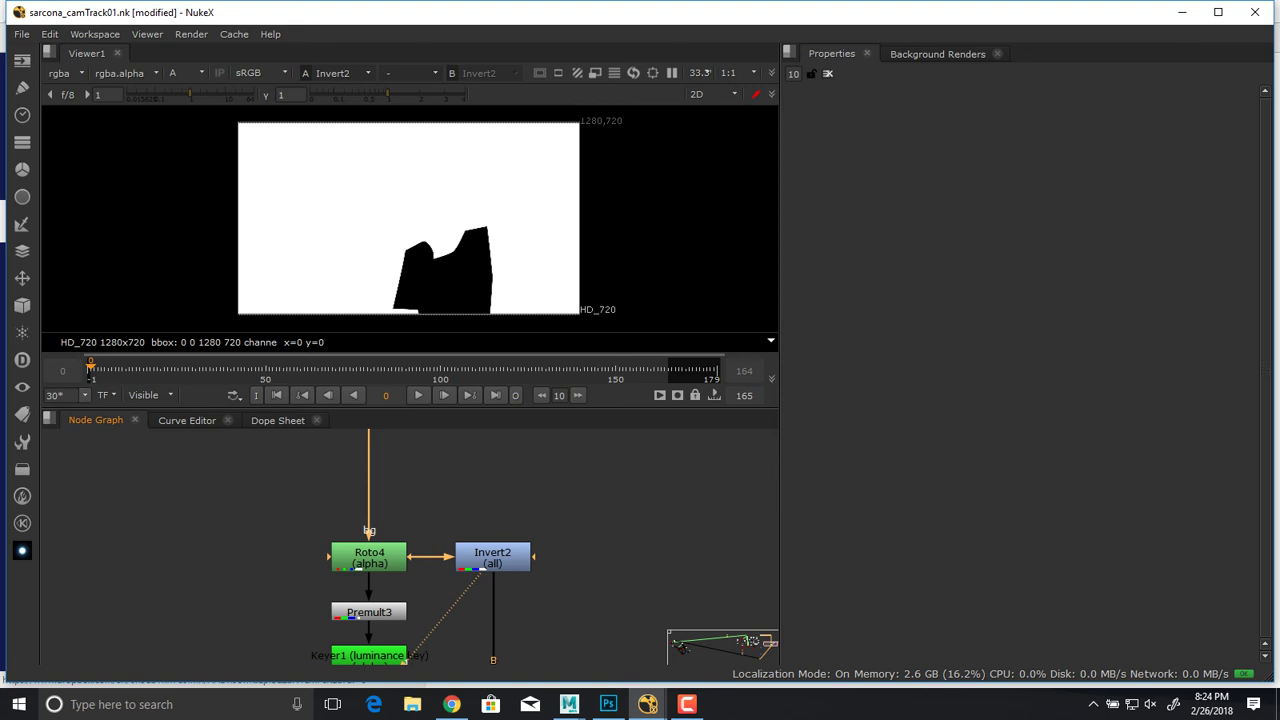
# View Premult3 in RGB and play it to frame 17 to examine the cut-out chairs up close.
pyautogui.click(369, 612)
pyautogui.press('1')
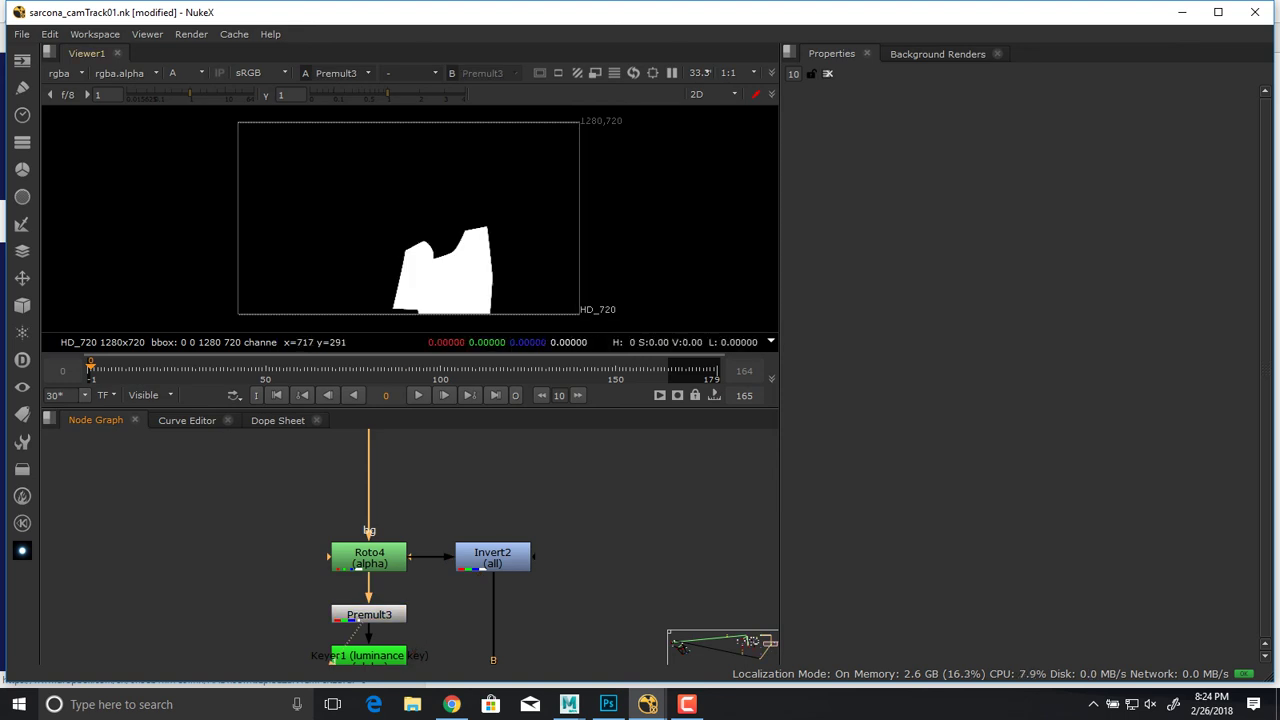
pyautogui.press('a')
pyautogui.scroll(1, 430, 237)
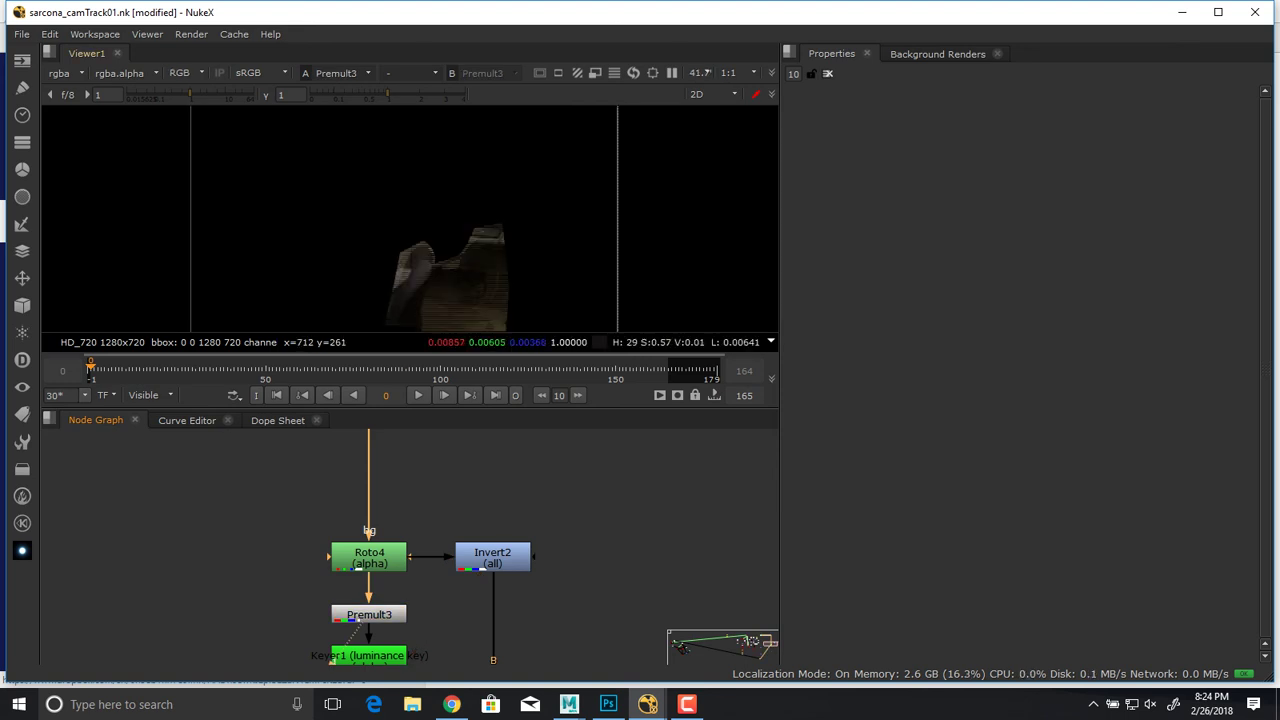
pyautogui.scroll(1, 430, 264)
pyautogui.scroll(1, 434, 260)
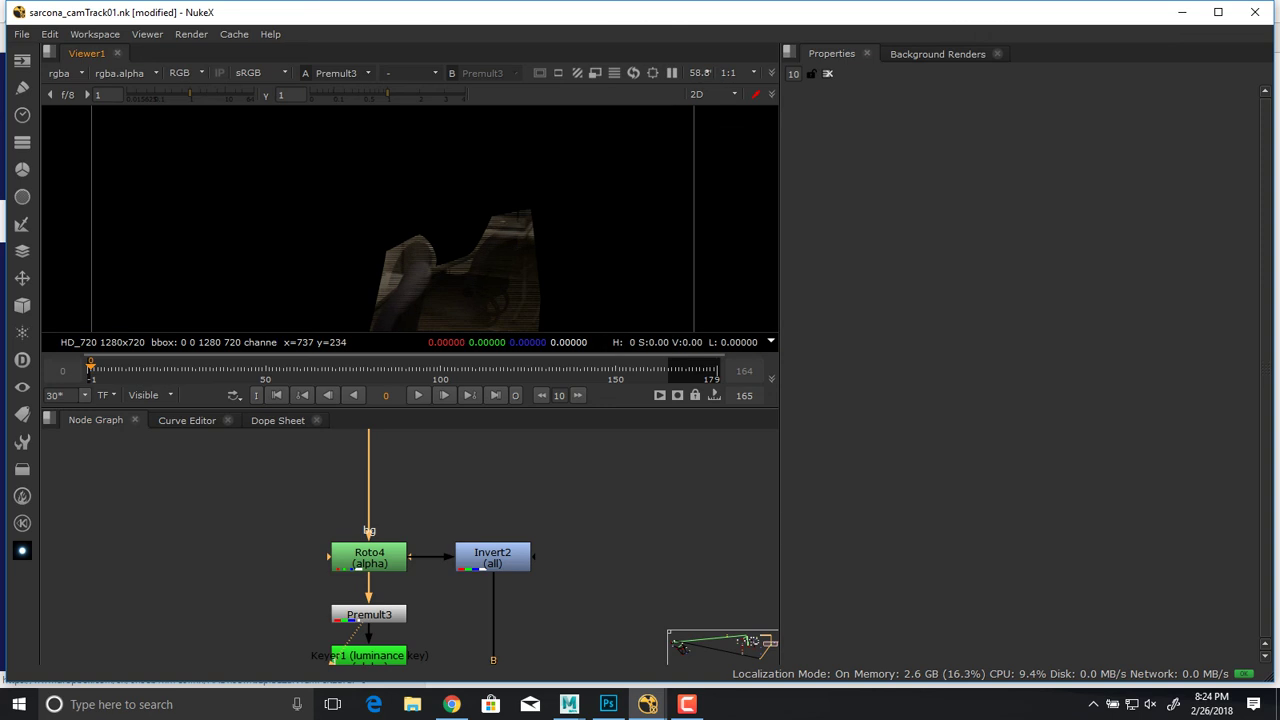
pyautogui.press('l')
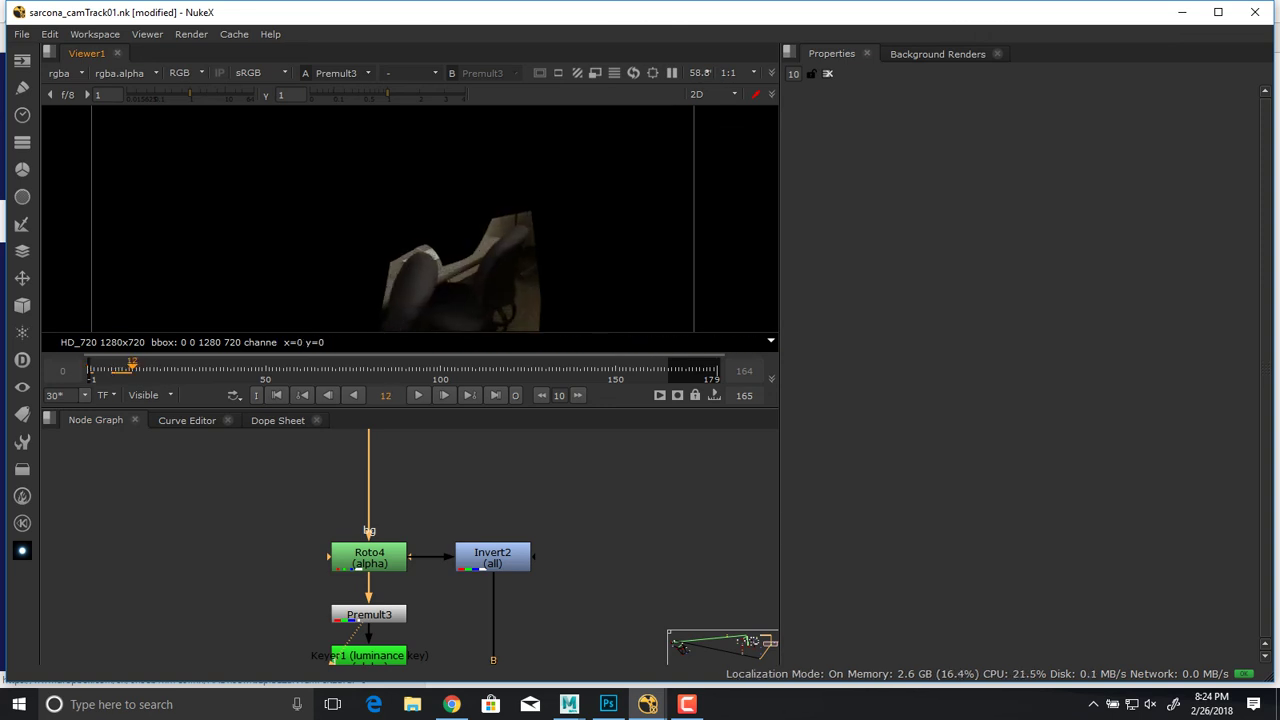
pyautogui.scroll(2, 290, 175)
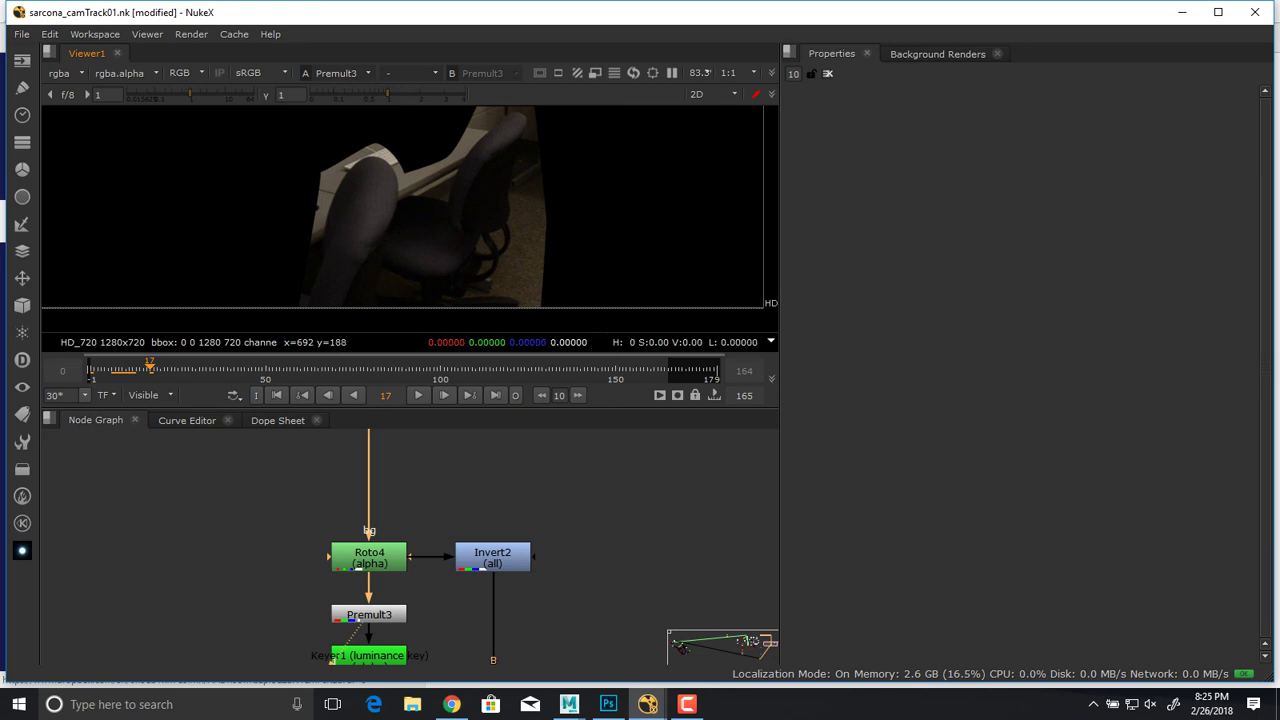
# Select the mask node group from Roto4 and Invert2 through Keyer1 and Erode2 to Merge1 to review its structure.
pyautogui.scroll(-4, 410, 545)
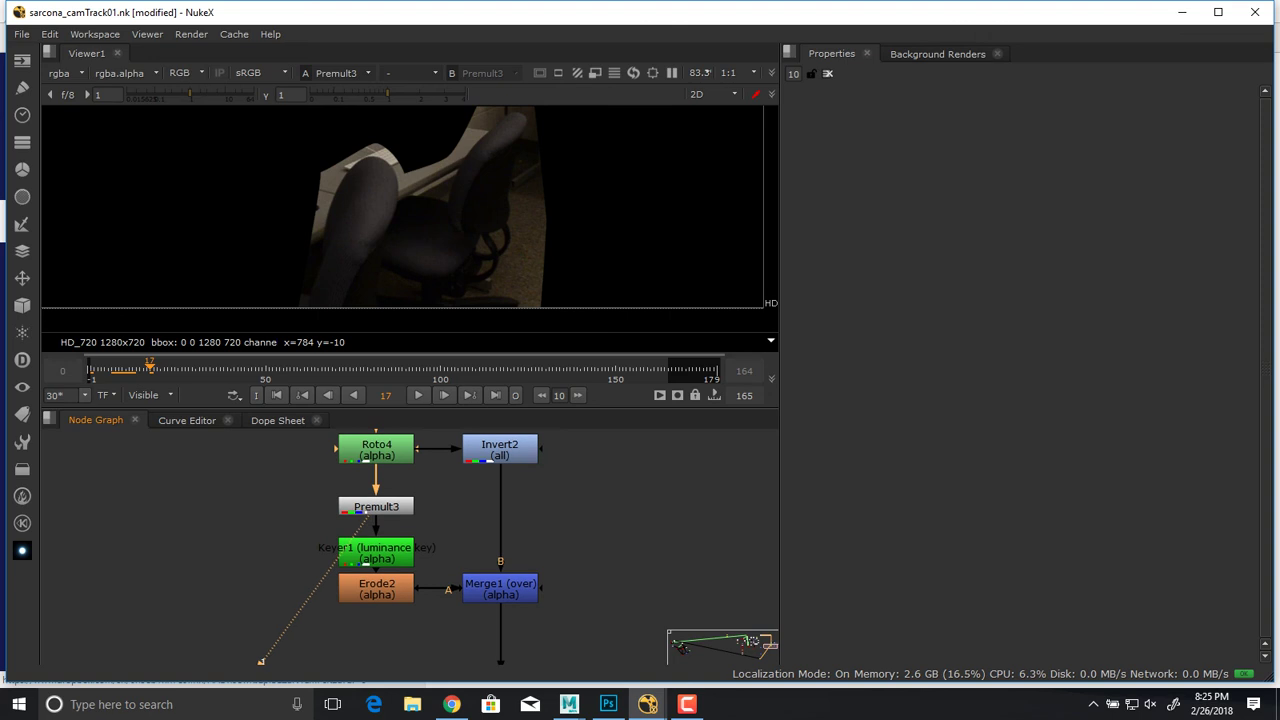
pyautogui.press('space')
pyautogui.moveTo(410, 545); pyautogui.dragTo(556, 390, button='middle')
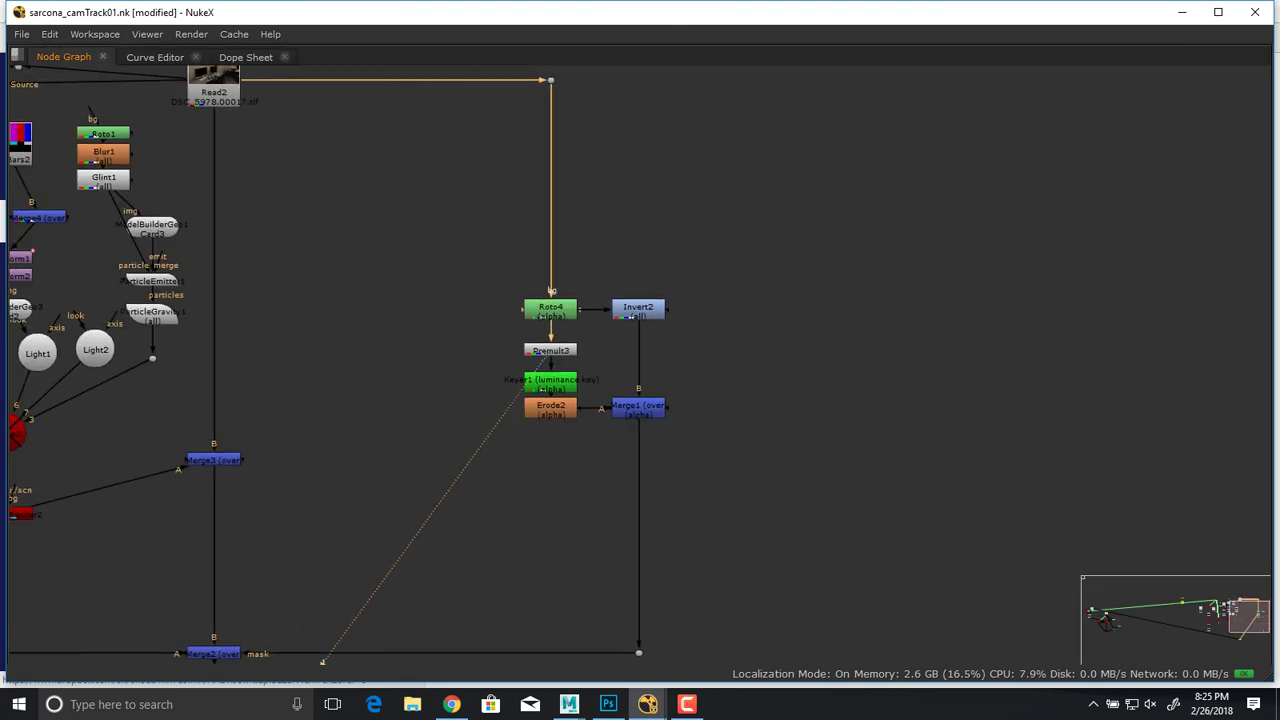
pyautogui.moveTo(459, 271); pyautogui.dragTo(740, 518)
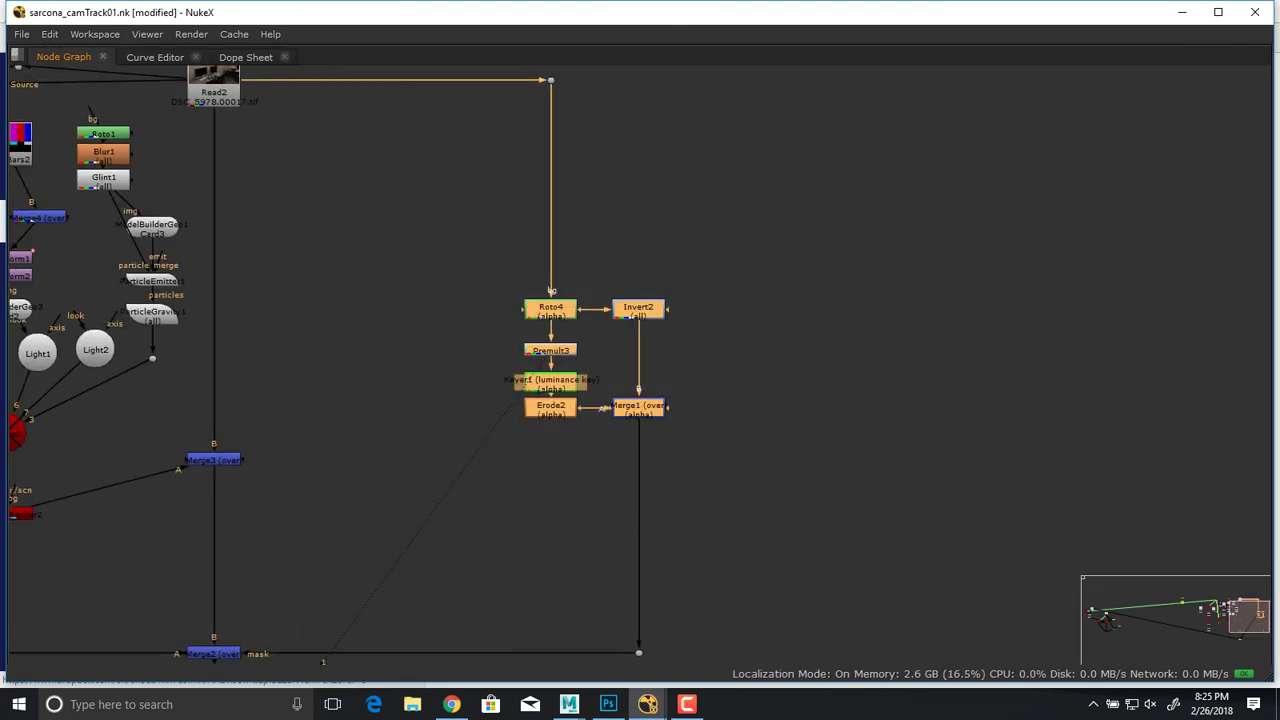
pyautogui.scroll(-1, 740, 518)
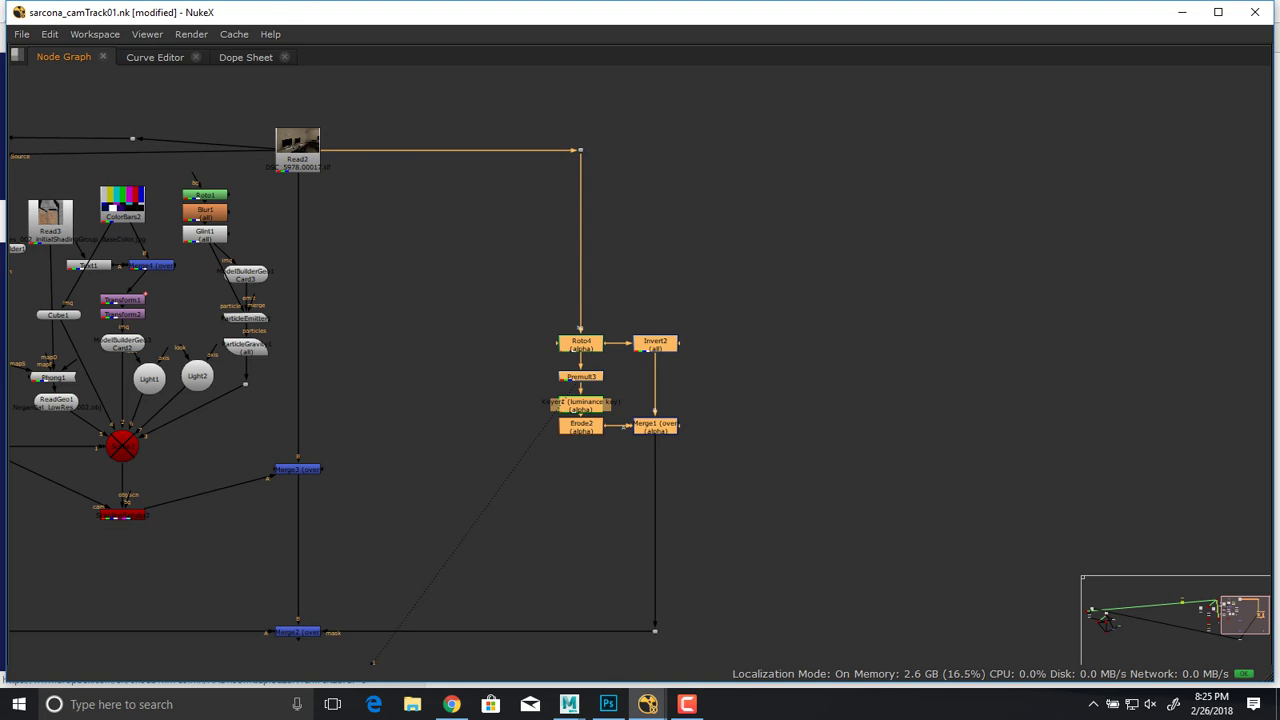
pyautogui.press('space')
pyautogui.press('f')
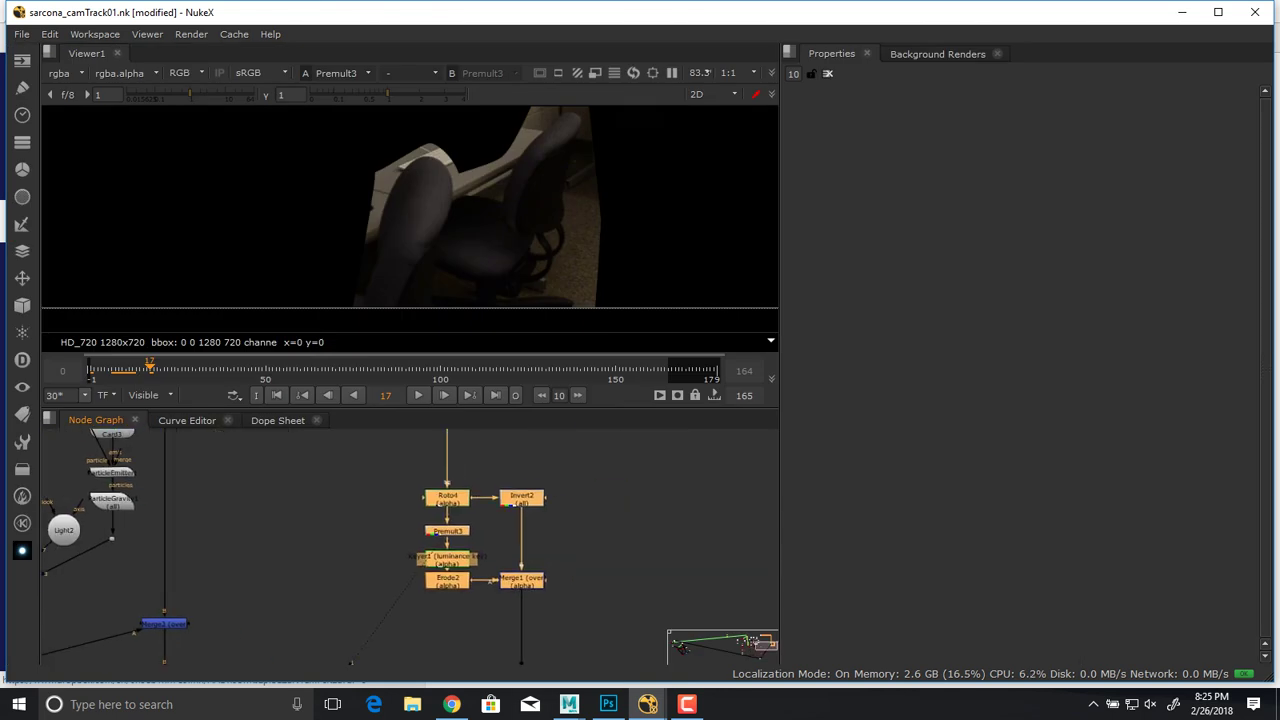
# Compare Roto4's alpha matte with Premult3's cut-out in RGB and alpha.
pyautogui.click(740, 518)
pyautogui.click(447, 498)
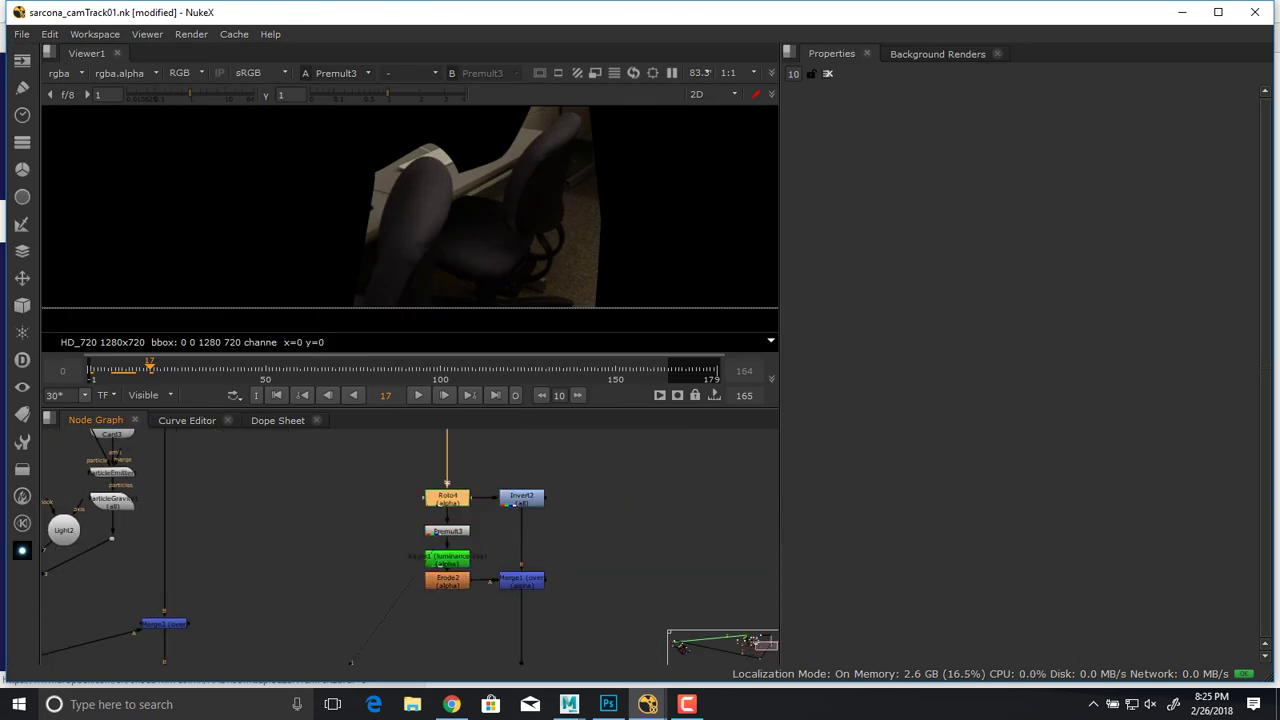
pyautogui.press('1')
pyautogui.press('a')
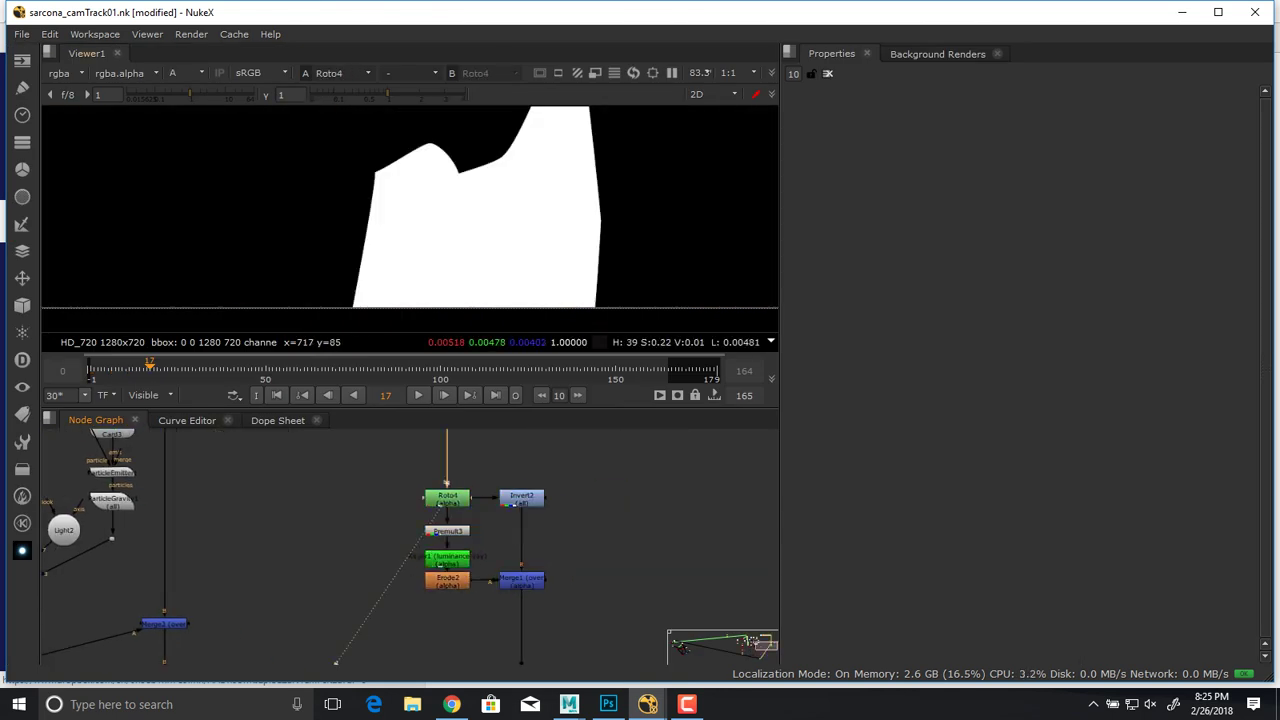
pyautogui.press('a')
pyautogui.click(447, 531)
pyautogui.press('1')
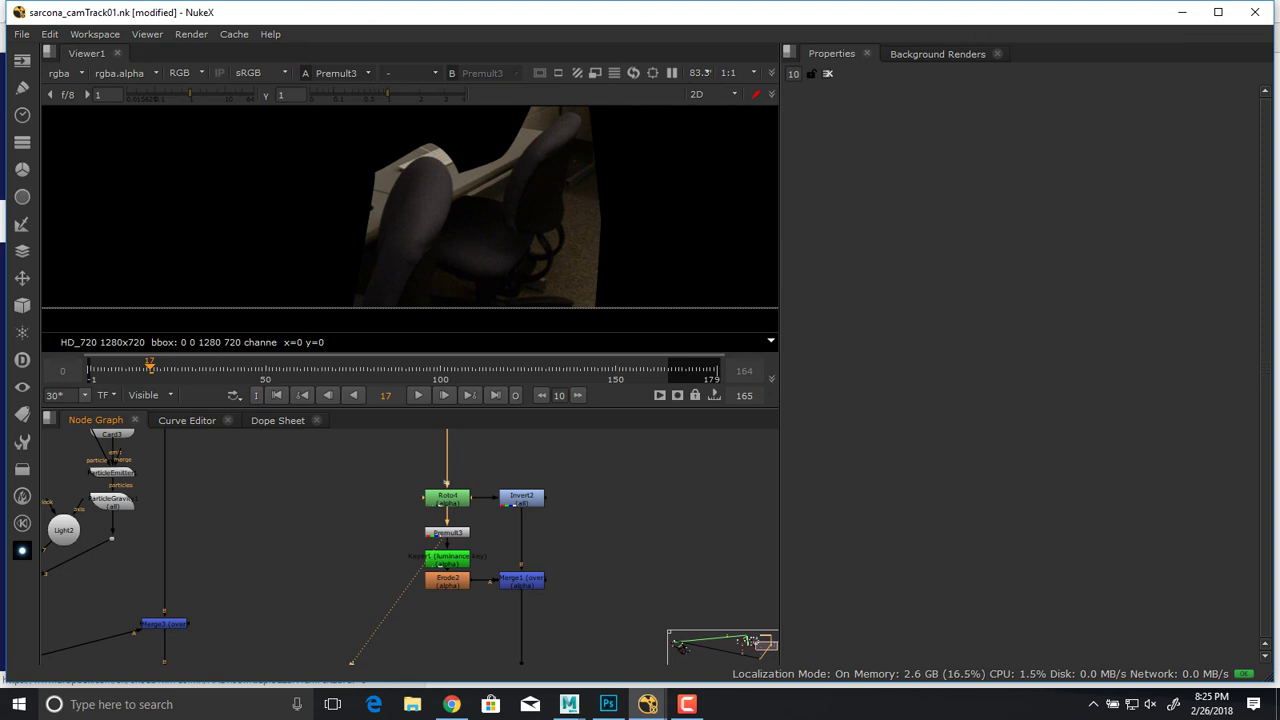
pyautogui.press('a')
pyautogui.press('a')
# View Keyer1 in RGB and alpha with its luminance key properties open.
pyautogui.click(447, 558)
pyautogui.press('1')
pyautogui.doubleClick(447, 558)
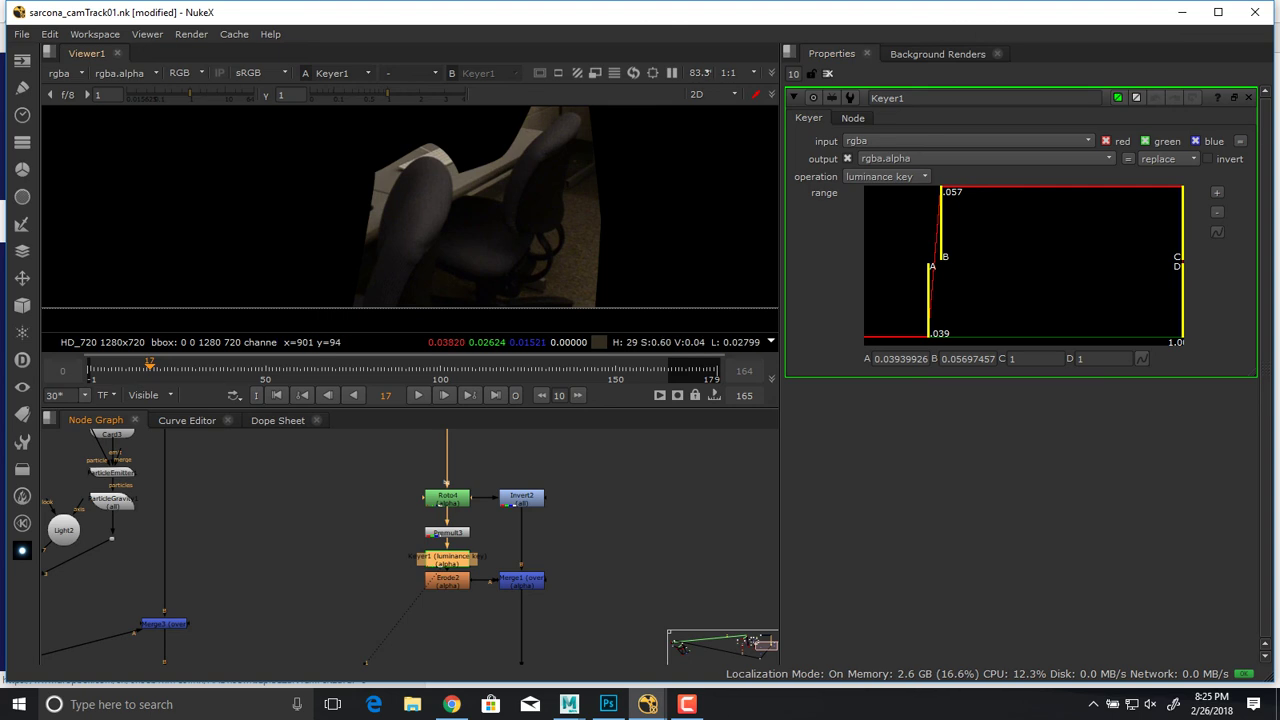
pyautogui.press('a')
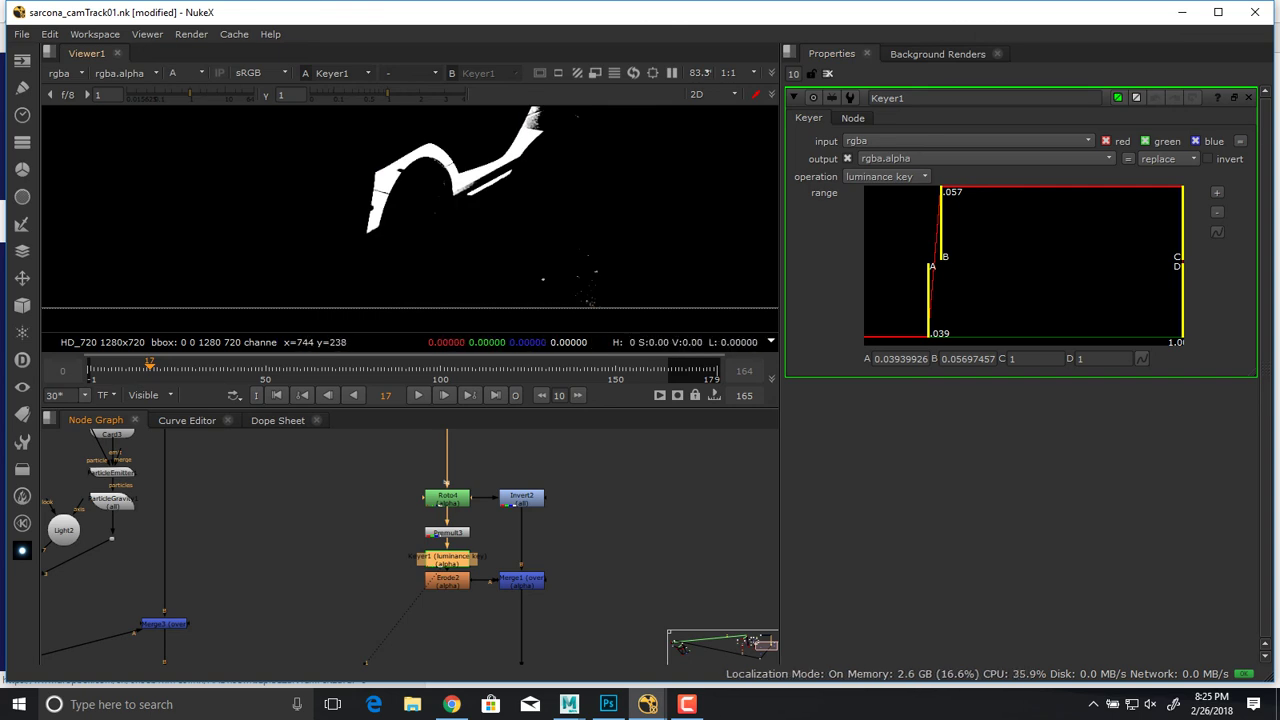
# Adjust Keyer1's luminance range to A about 0.045 and B about 0.076, isolating the bright desk edges around the chair.
pyautogui.moveTo(929, 308); pyautogui.dragTo(865, 308)
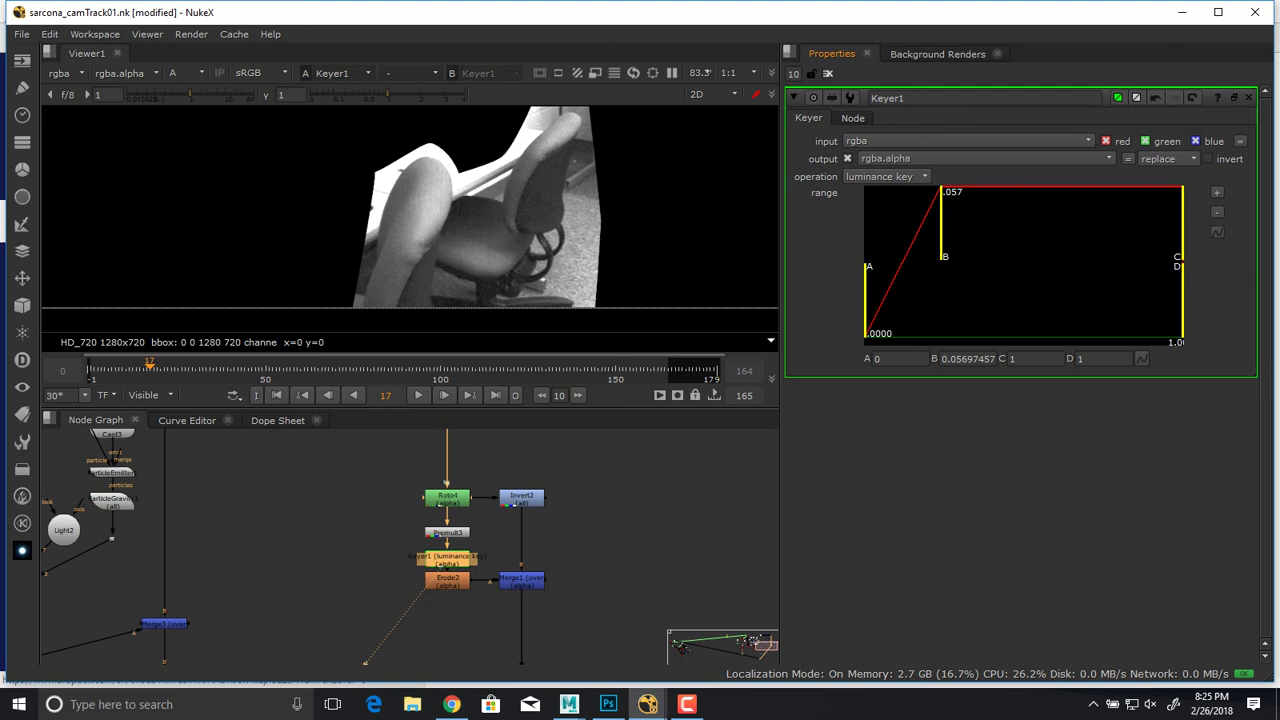
pyautogui.moveTo(941, 300)
pyautogui.mouseDown()
pyautogui.moveTo(1180, 300)
pyautogui.moveTo(876, 300)
pyautogui.moveTo(931, 300)
pyautogui.moveTo(919, 300)
pyautogui.mouseUp()
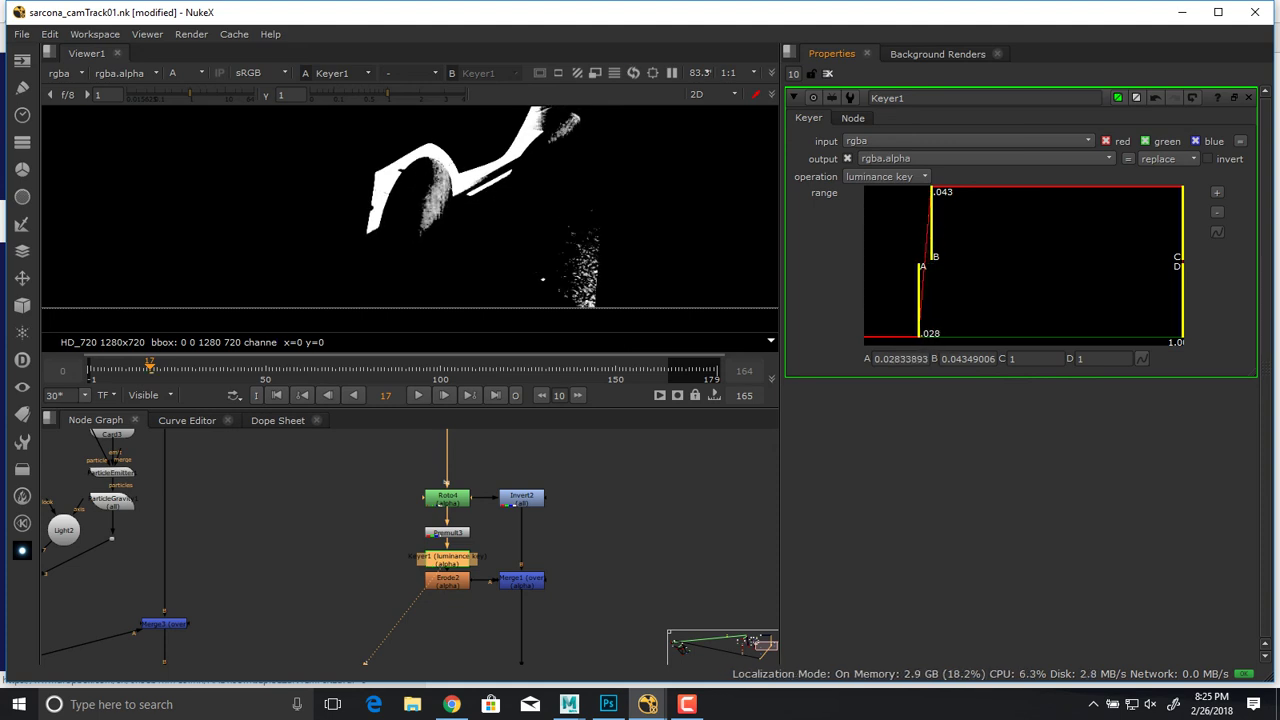
pyautogui.moveTo(932, 225); pyautogui.dragTo(953, 225)
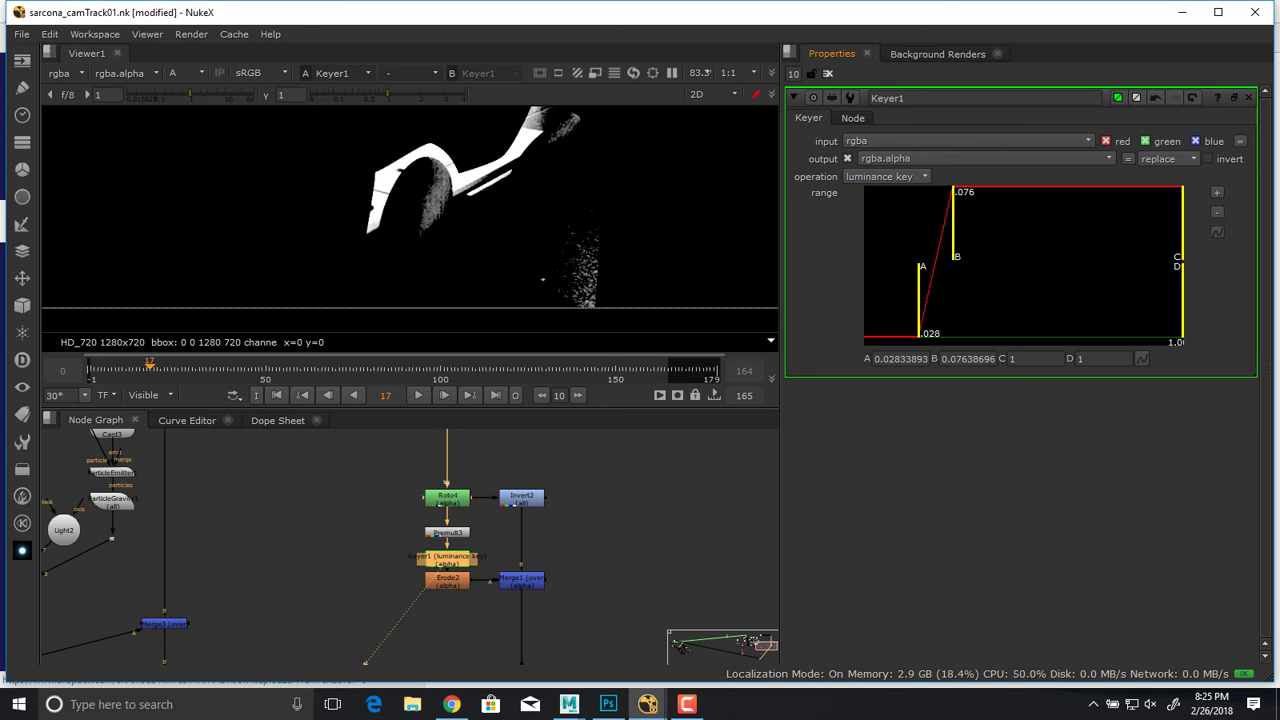
pyautogui.moveTo(919, 300); pyautogui.dragTo(933, 300)
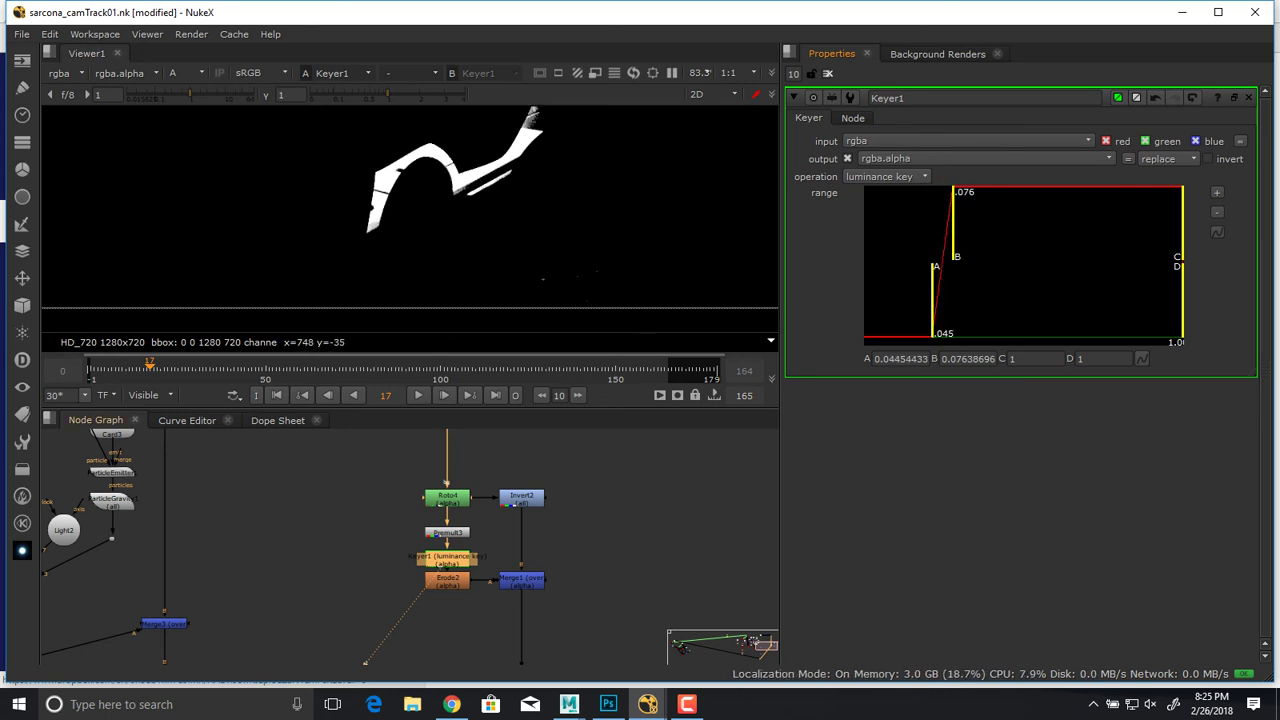
# Examine Keyer1's alpha up close and compare it with Erode2's softened alpha.
pyautogui.scroll(3, 462, 196)
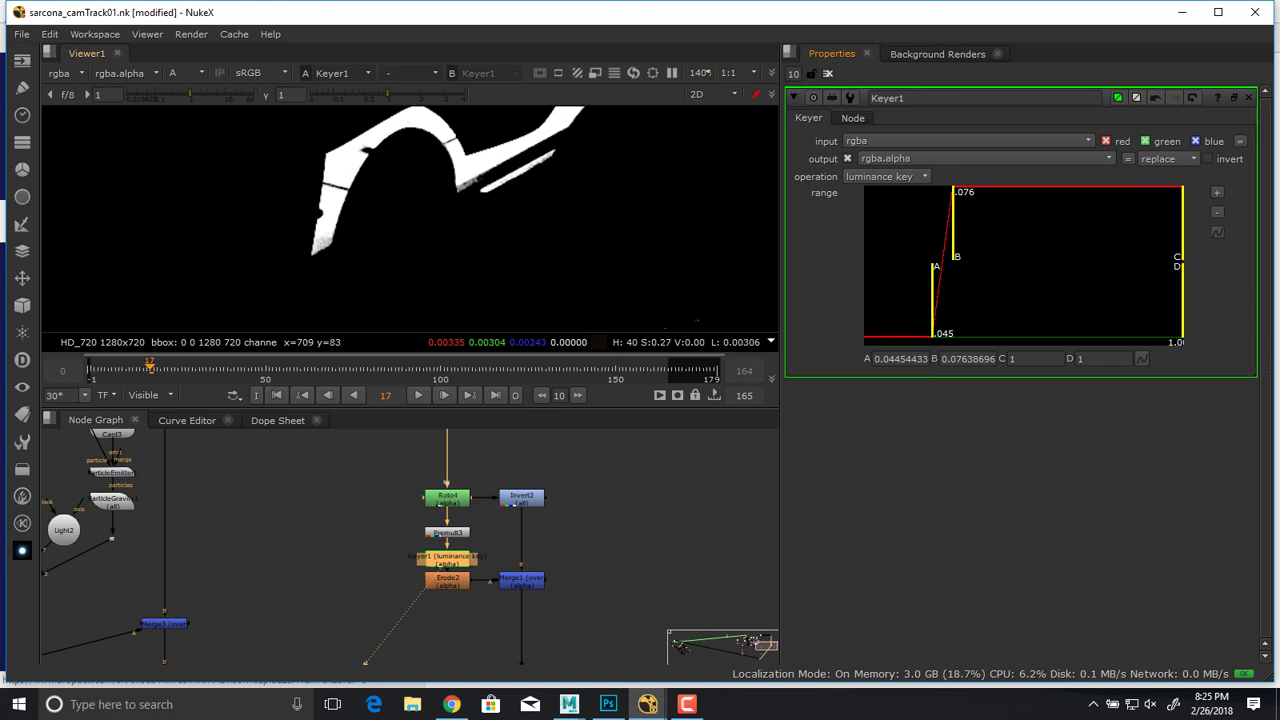
pyautogui.click(447, 582)
pyautogui.press('1')
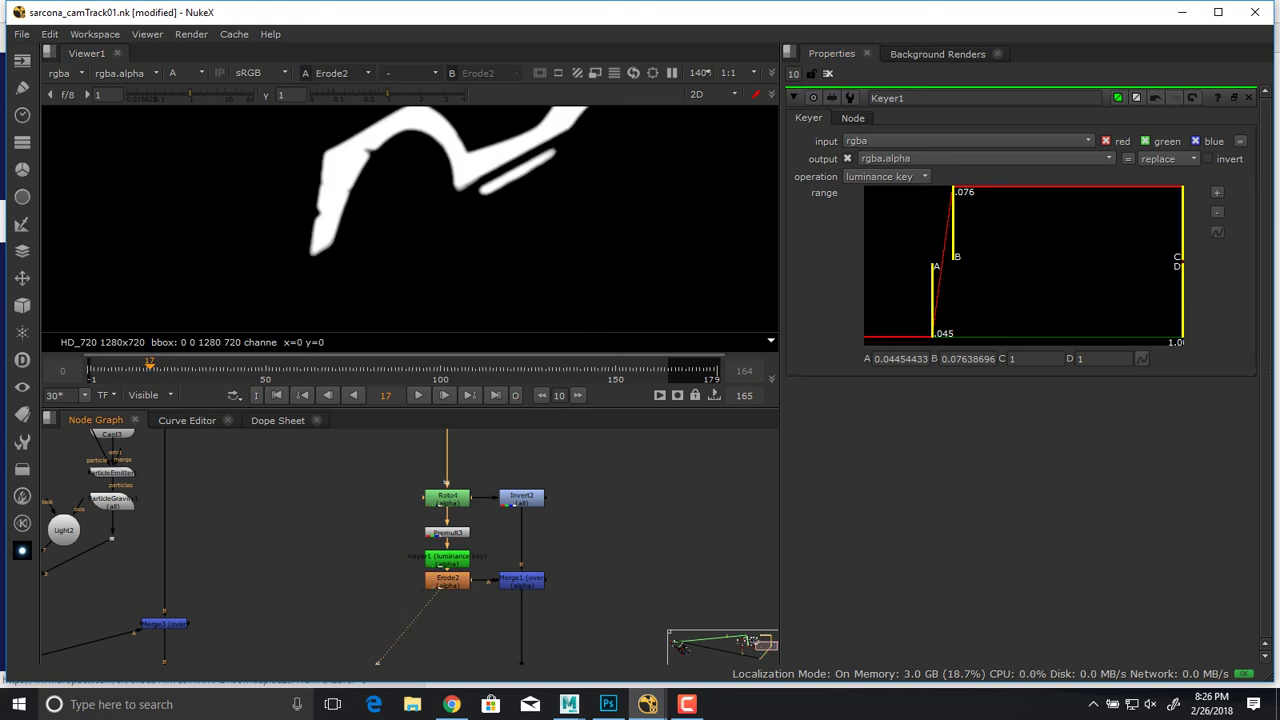
pyautogui.scroll(-3, 400, 250)
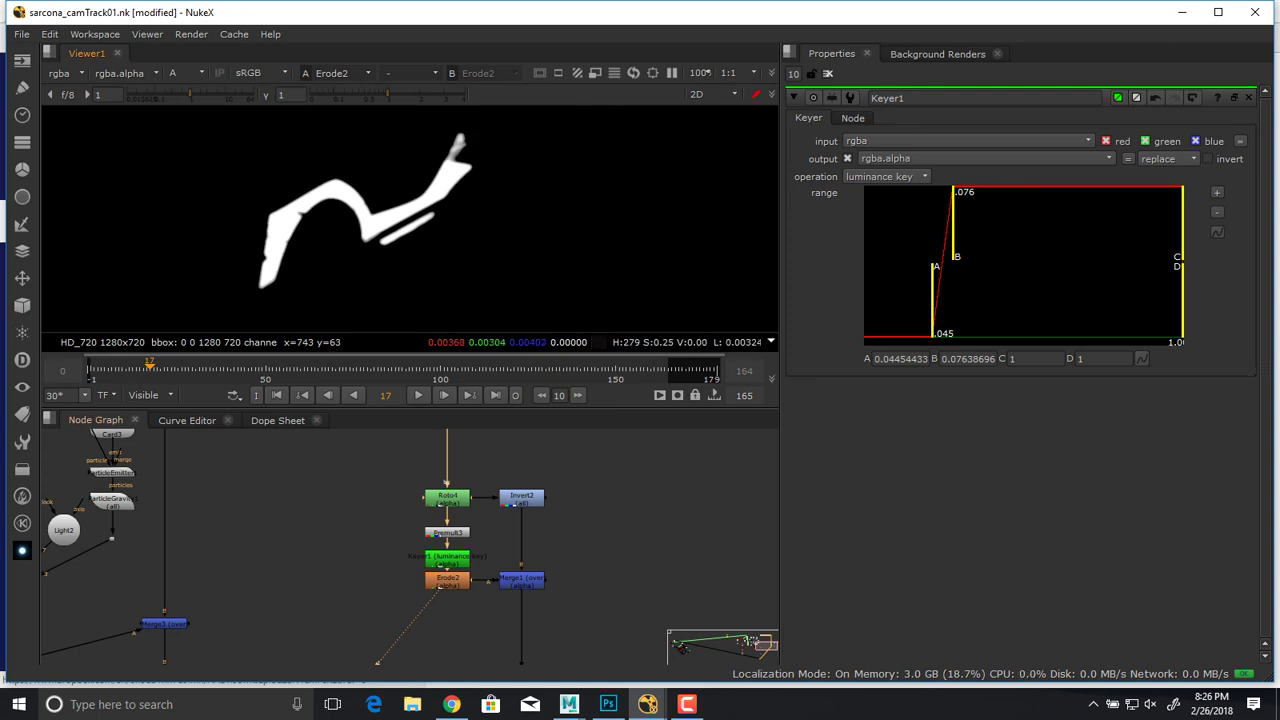
# Compare the alphas of Invert2, Erode2 and Merge1 to examine how the two mattes combine.
pyautogui.click(521, 498)
pyautogui.press('1')
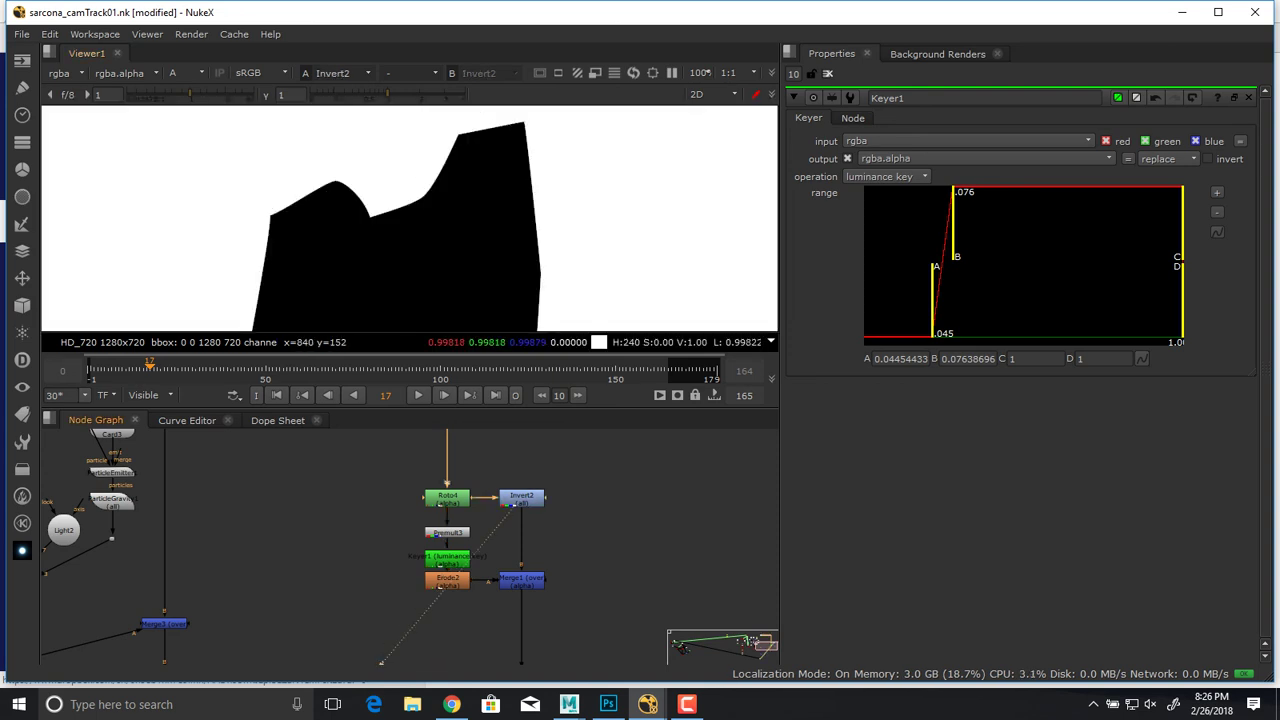
pyautogui.scroll(-2, 448, 249)
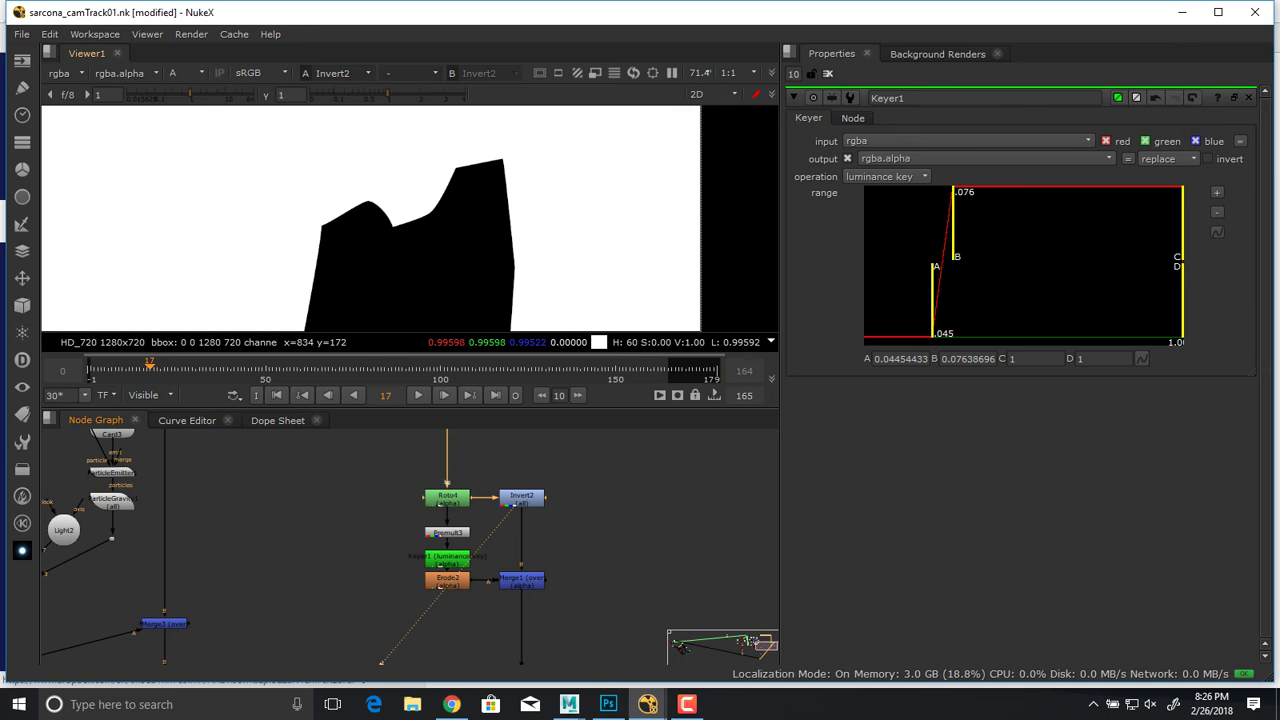
pyautogui.click(521, 580)
pyautogui.press('1')
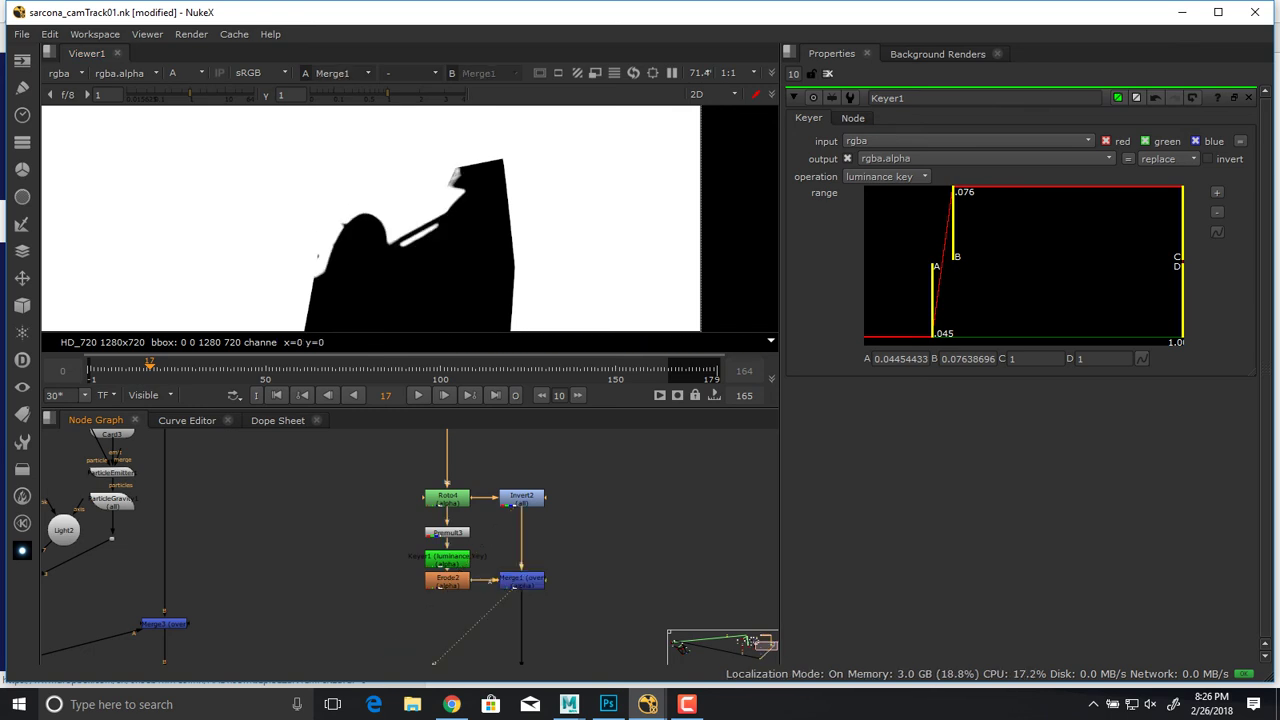
pyautogui.click(521, 498)
pyautogui.press('1')
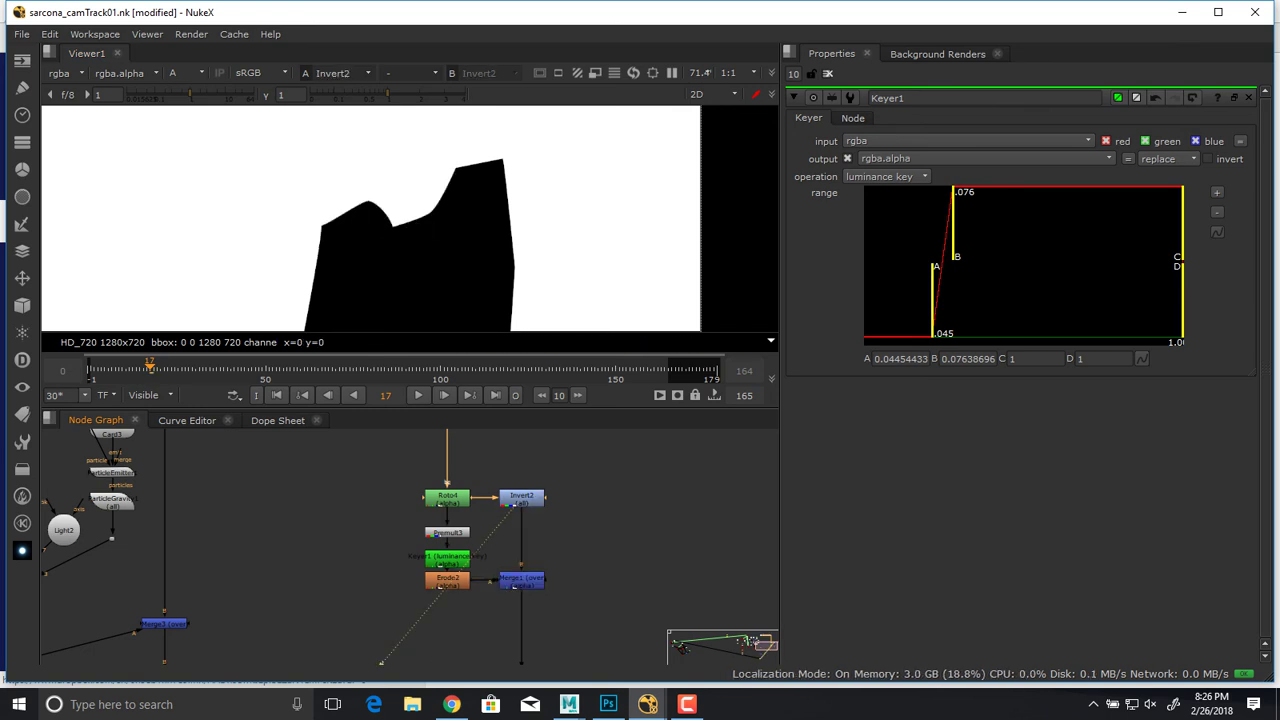
pyautogui.click(447, 580)
pyautogui.press('1')
pyautogui.click(521, 580)
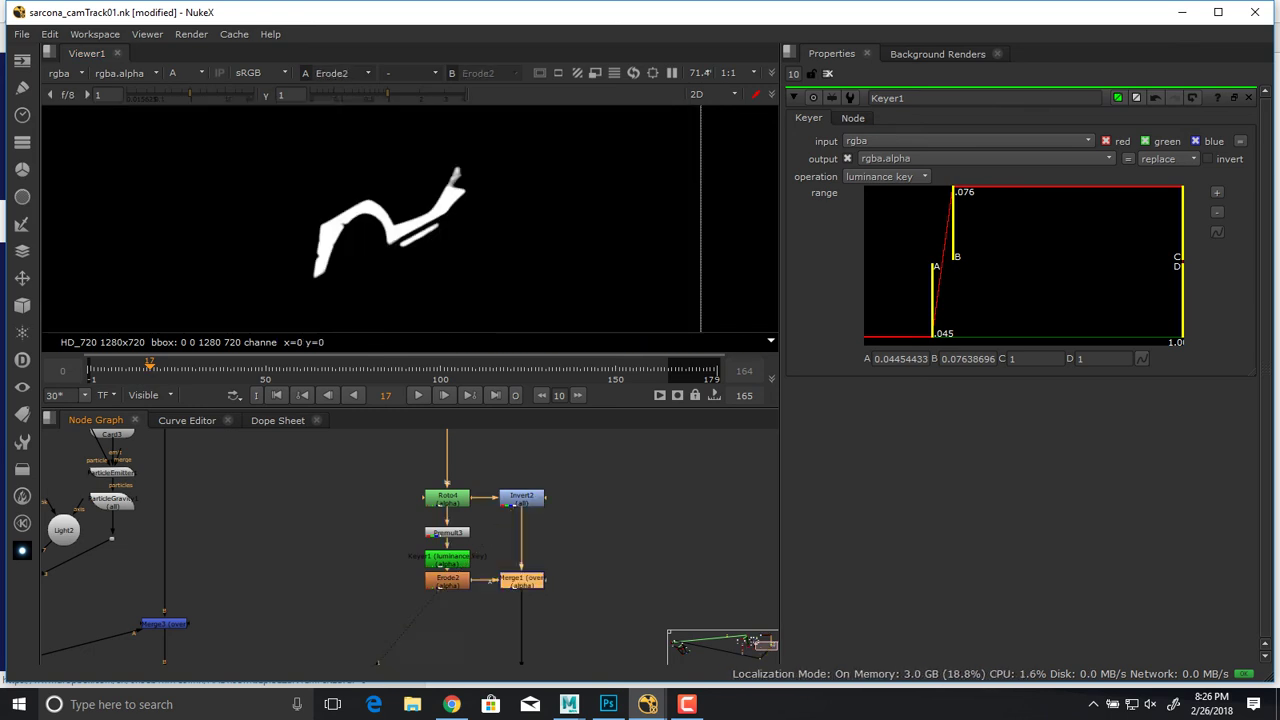
pyautogui.press('1')
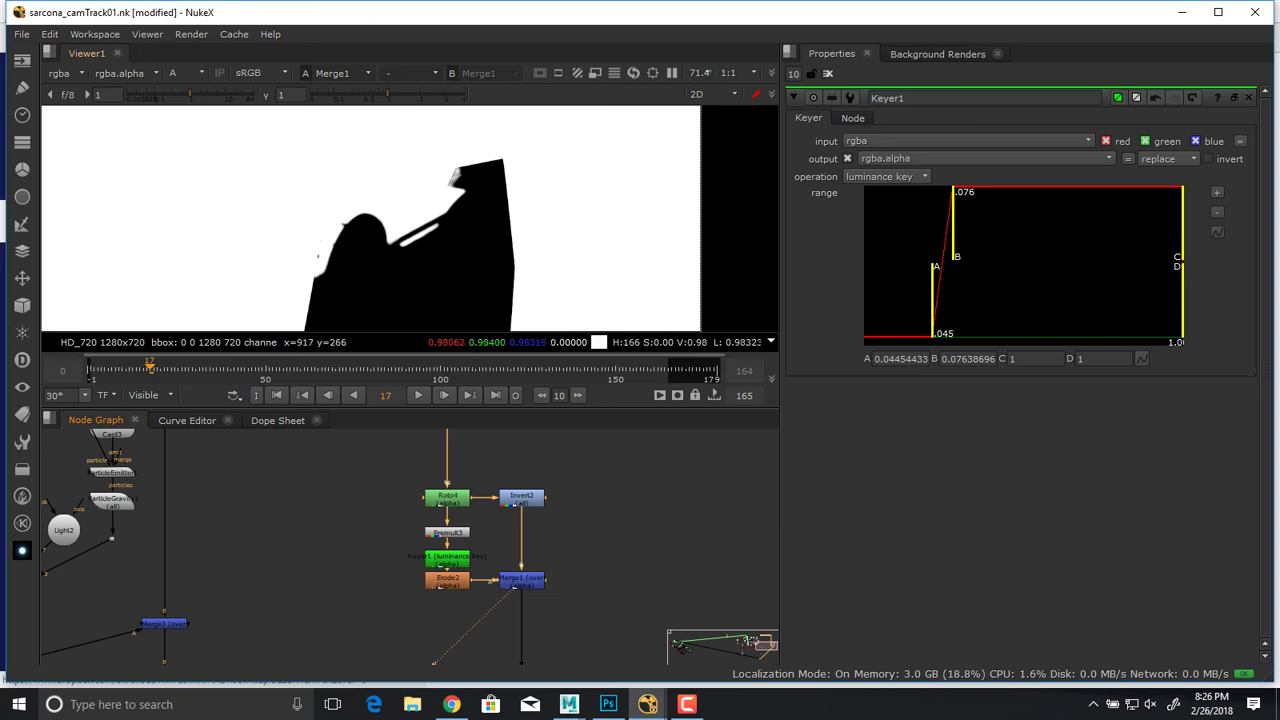
pyautogui.scroll(-1, 490, 300)
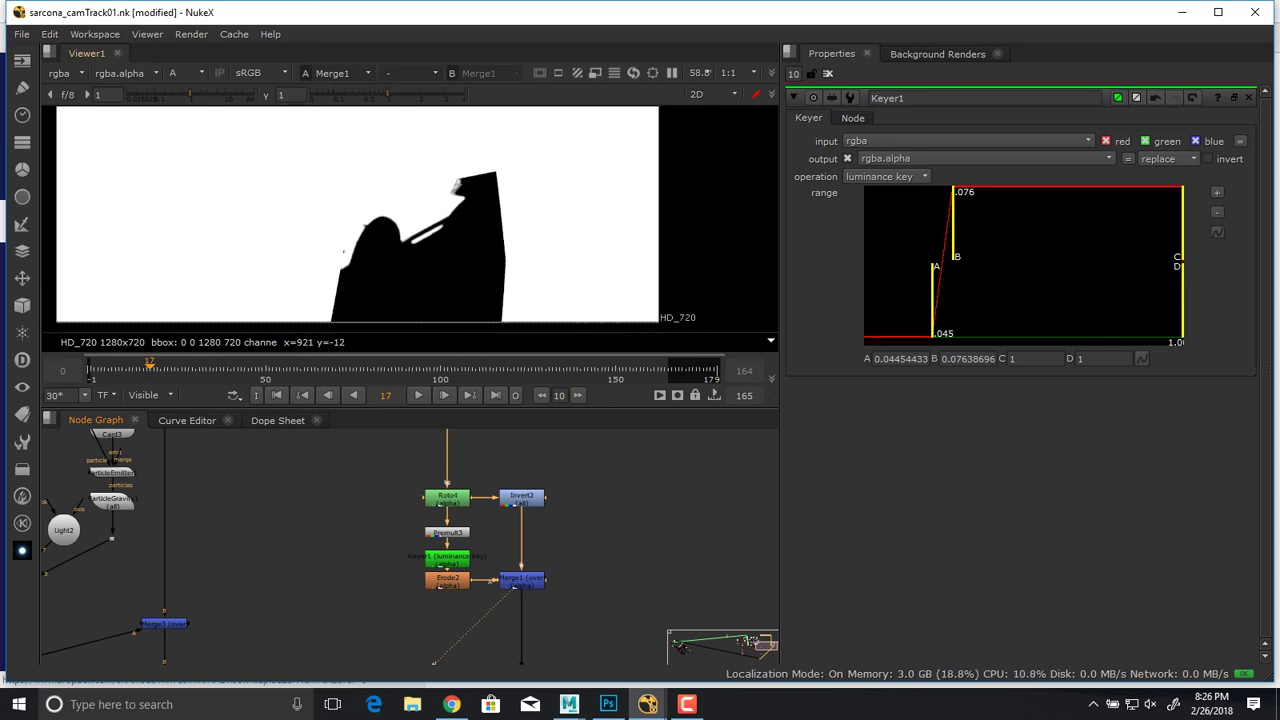
# View Merge2's alpha, play it from the first frame, and stop at frame 35 to inspect the matte edge around the chair.
pyautogui.moveTo(400, 640); pyautogui.dragTo(437, 433, button='middle')
pyautogui.click(201, 577)
pyautogui.press('1')
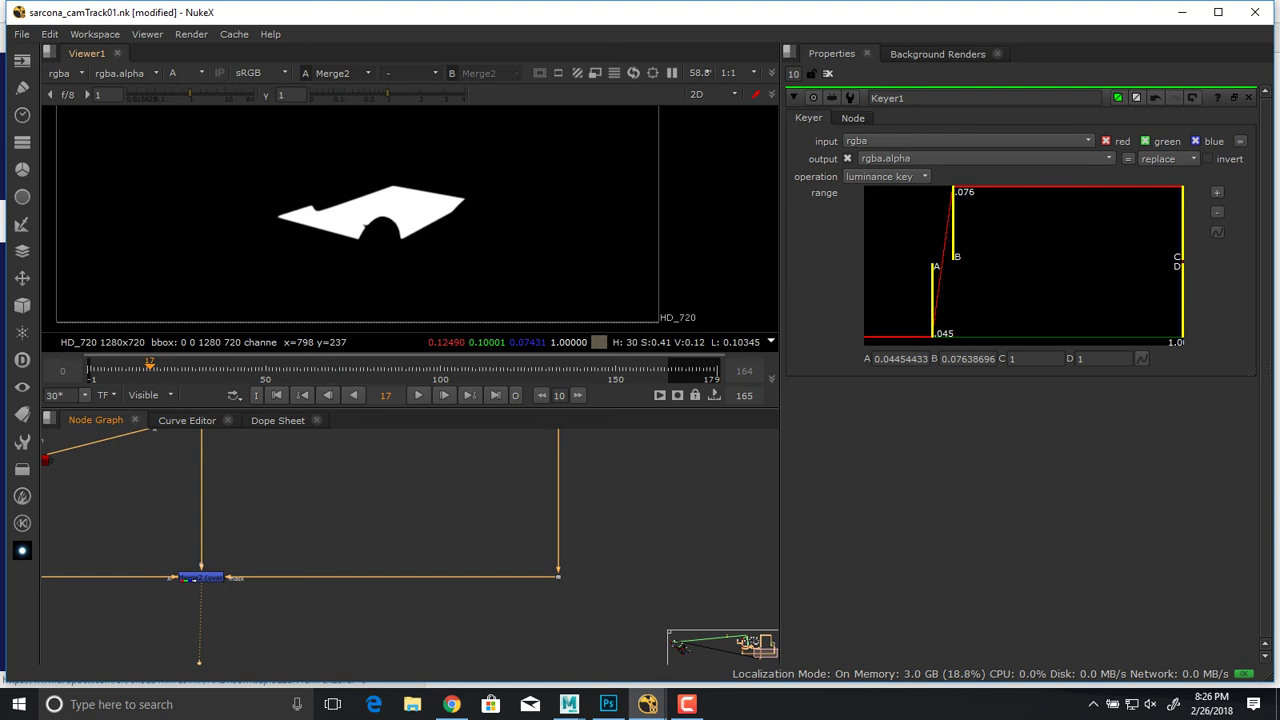
pyautogui.press('Tab')
pyautogui.press('Tab')
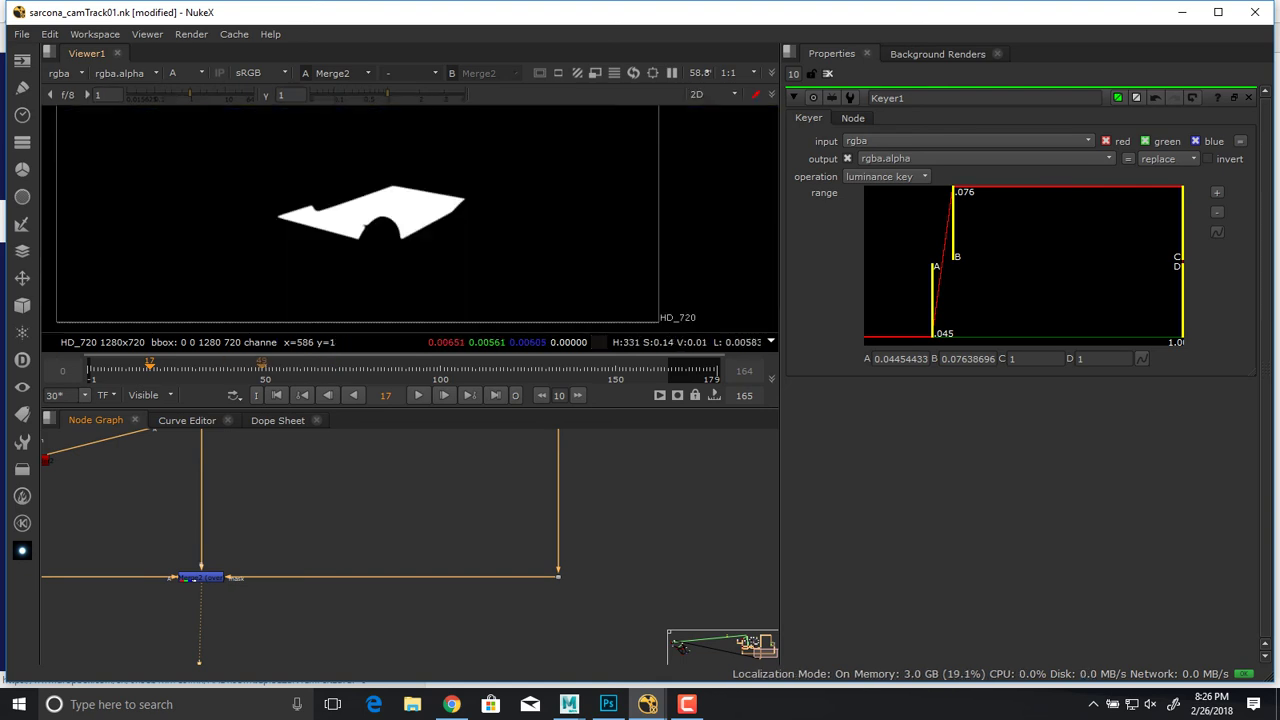
pyautogui.click(276, 395)
pyautogui.press('l')
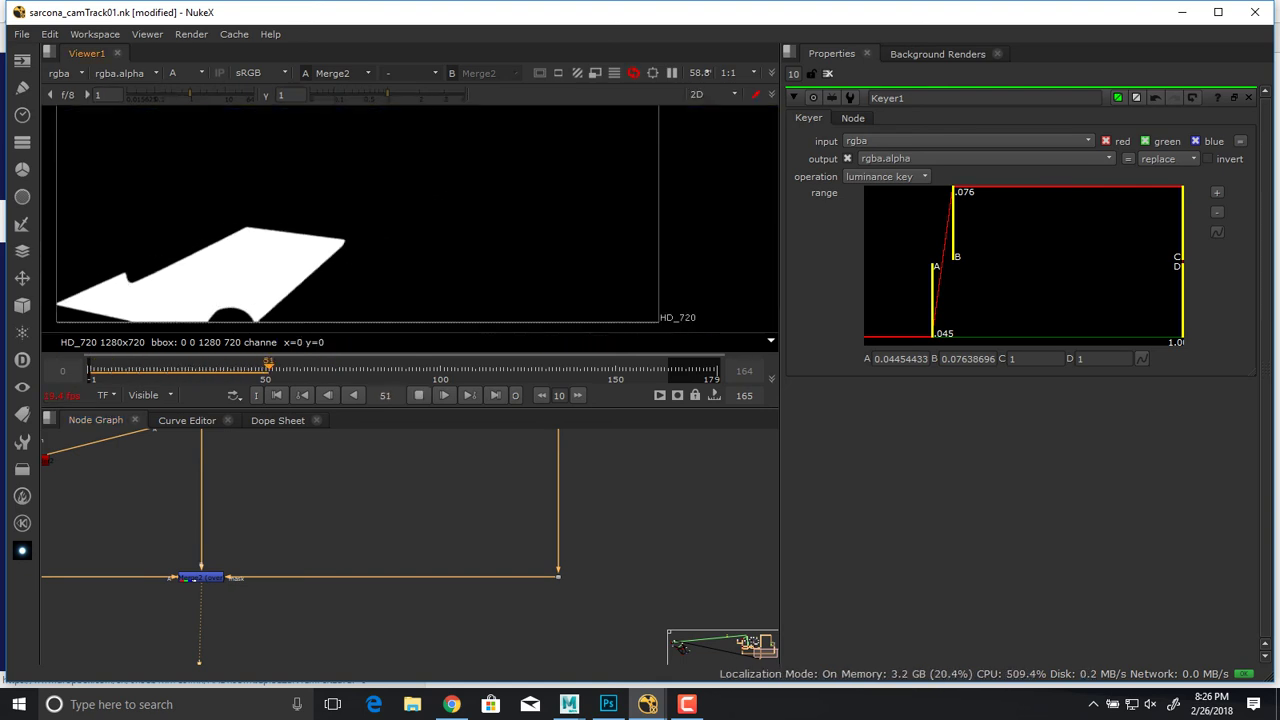
pyautogui.moveTo(358, 286); pyautogui.dragTo(470, 220, button='middle')
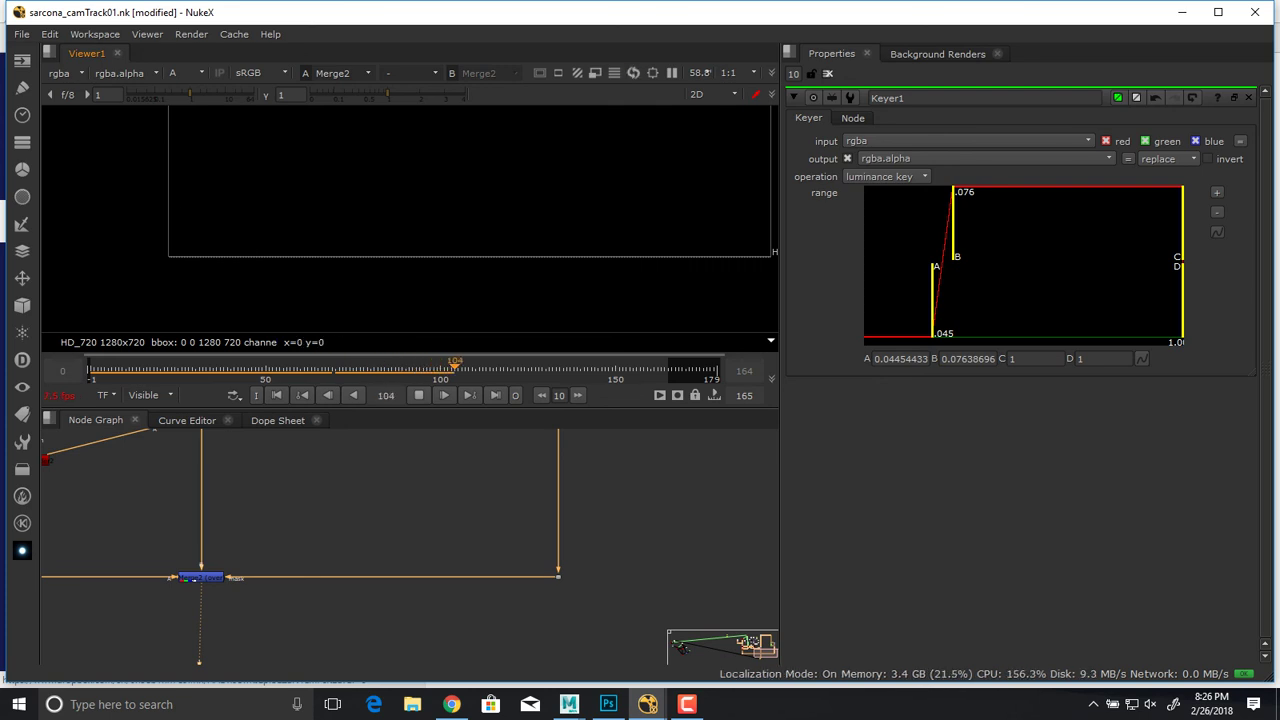
pyautogui.press('k')
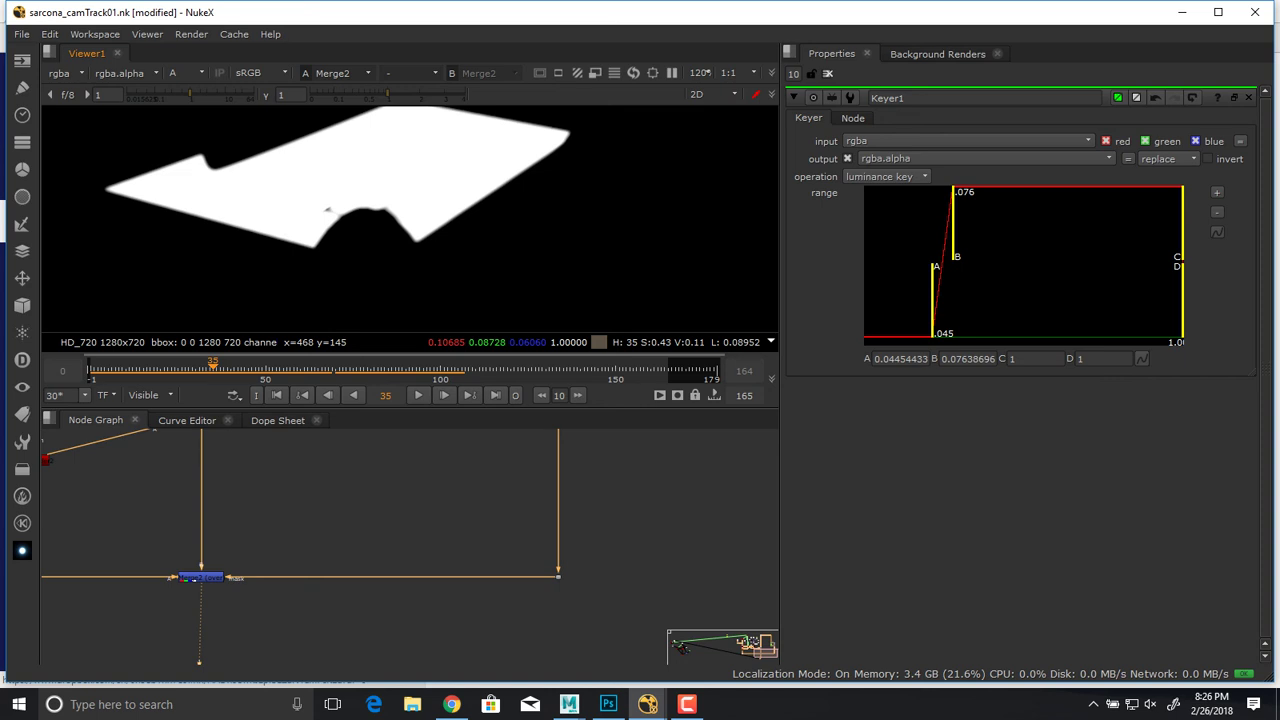
# Insert a new Roto node directly after Merge1 in the mask branch.
pyautogui.moveTo(300, 520); pyautogui.dragTo(280, 480, button='middle')
pyautogui.click(538, 496)
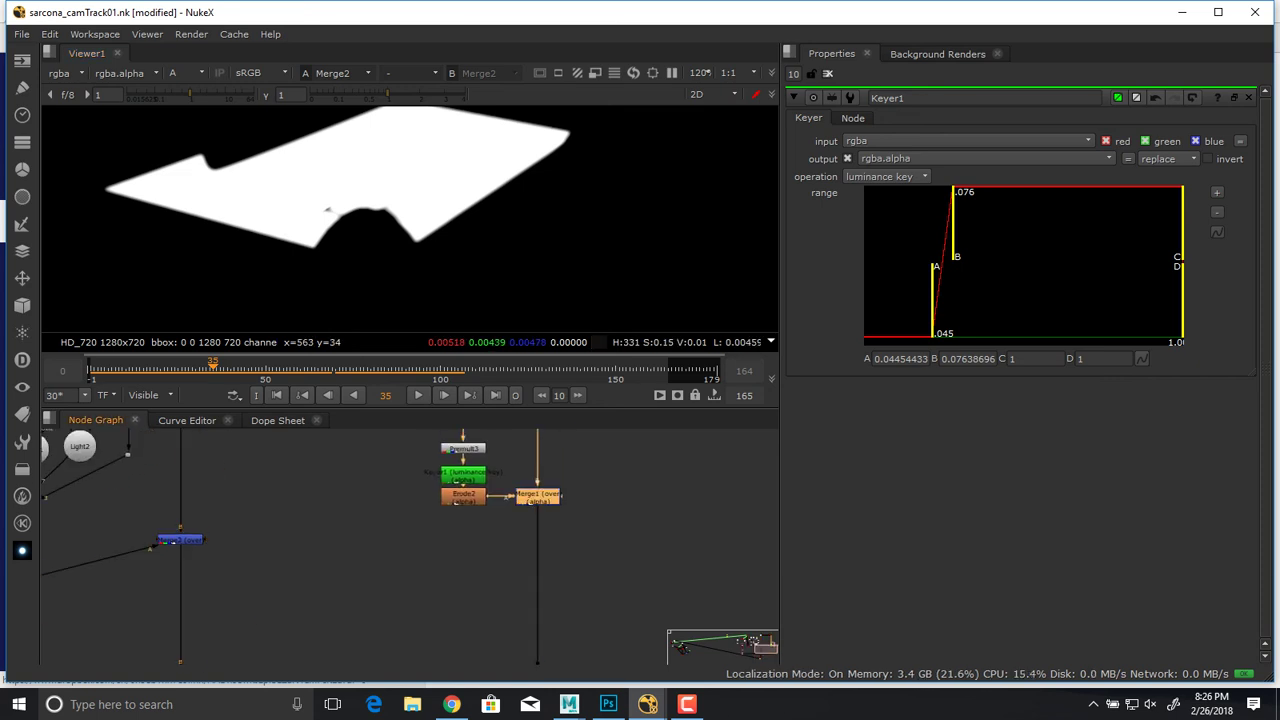
pyautogui.press('o')
pyautogui.moveTo(588, 534); pyautogui.dragTo(537, 553)
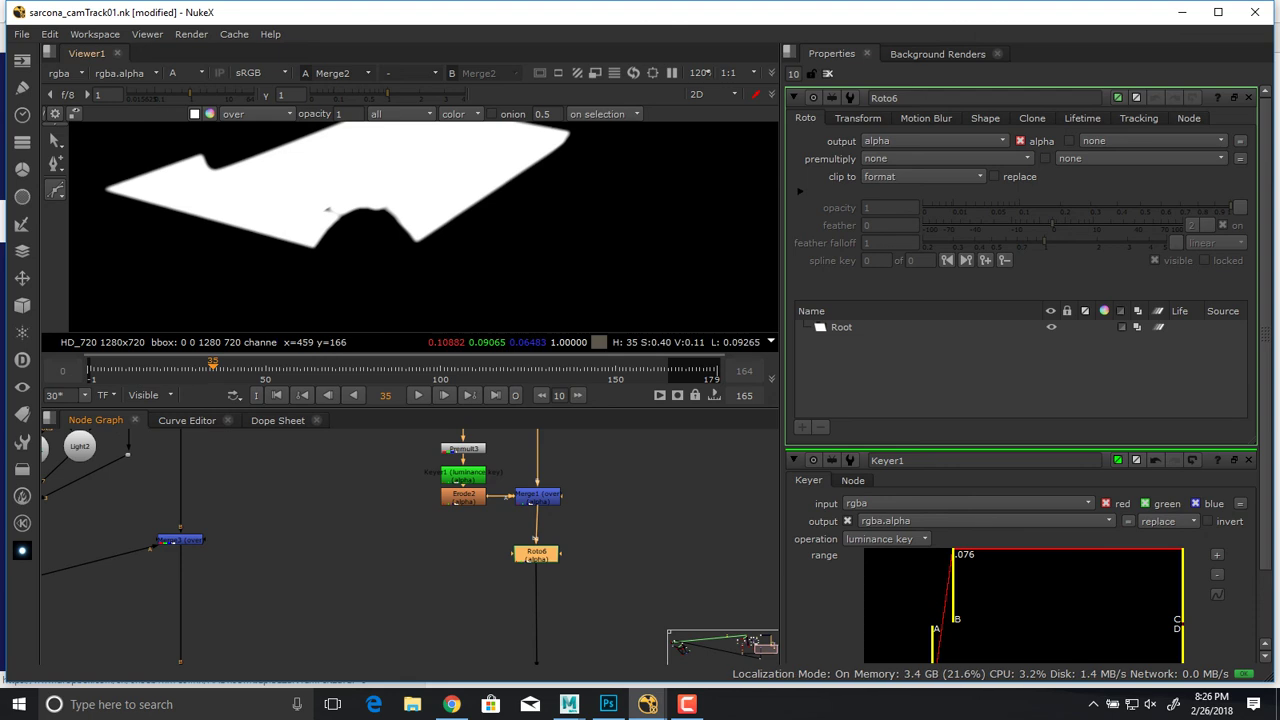
# Draw a closed four-point Bezier over the small matte hole beside the chair-back cutout at frame 35.
pyautogui.scroll(3, 328, 210)
pyautogui.click(352, 215)
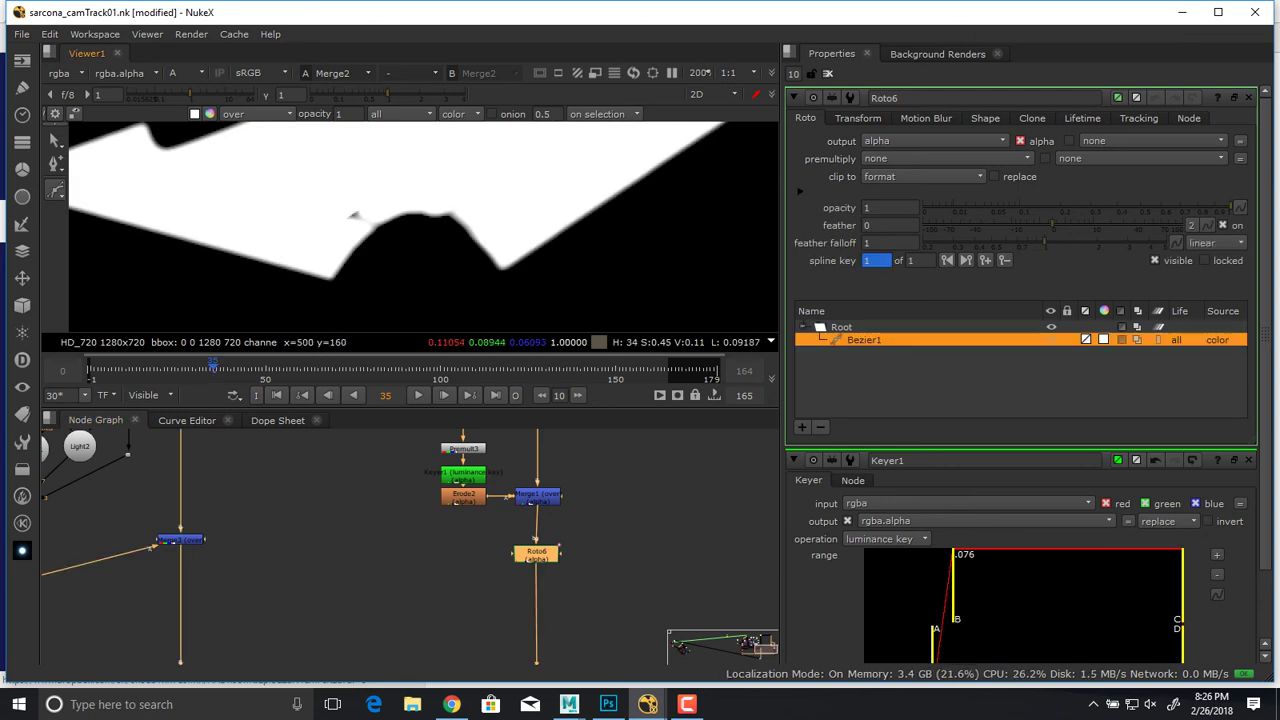
pyautogui.click(408, 209)
pyautogui.click(347, 174)
pyautogui.click(311, 232)
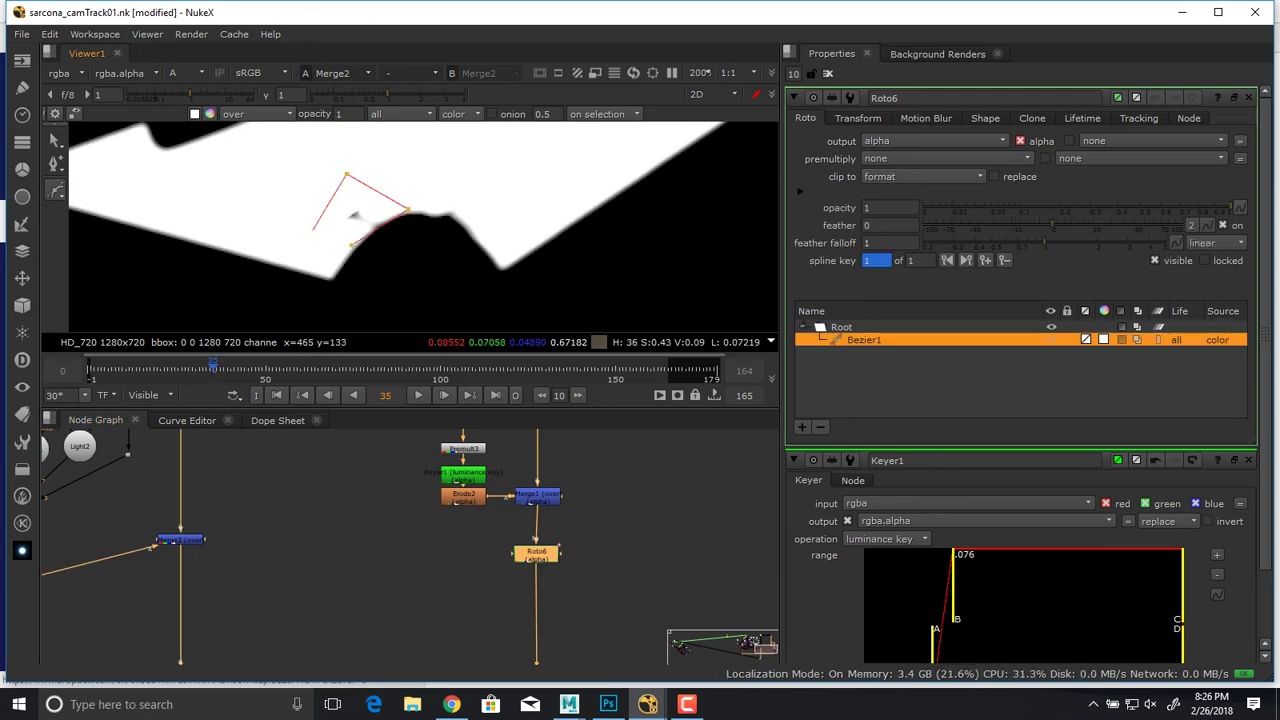
pyautogui.click(351, 245)
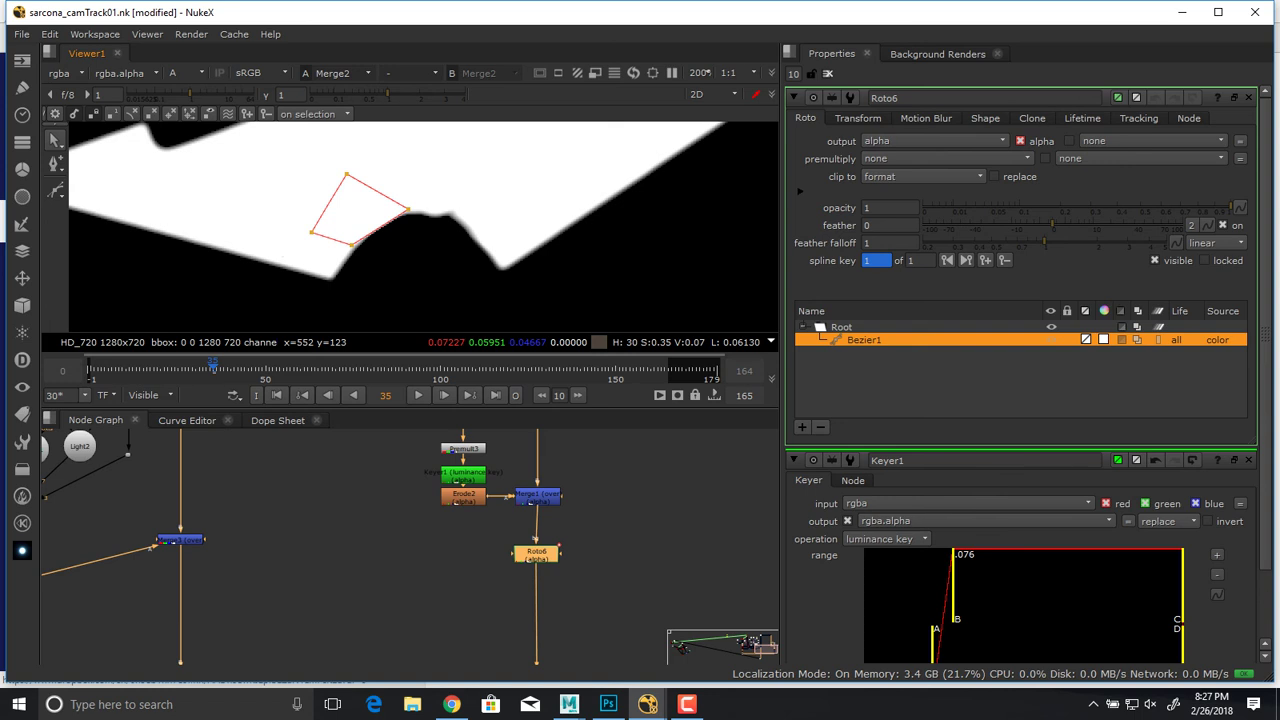
# At frame 31, move the whole Bezier over the shifted matte hole to keyframe it, and clear all open node properties.
pyautogui.moveTo(212, 368); pyautogui.dragTo(199, 368)
pyautogui.moveTo(237, 285); pyautogui.dragTo(427, 145)
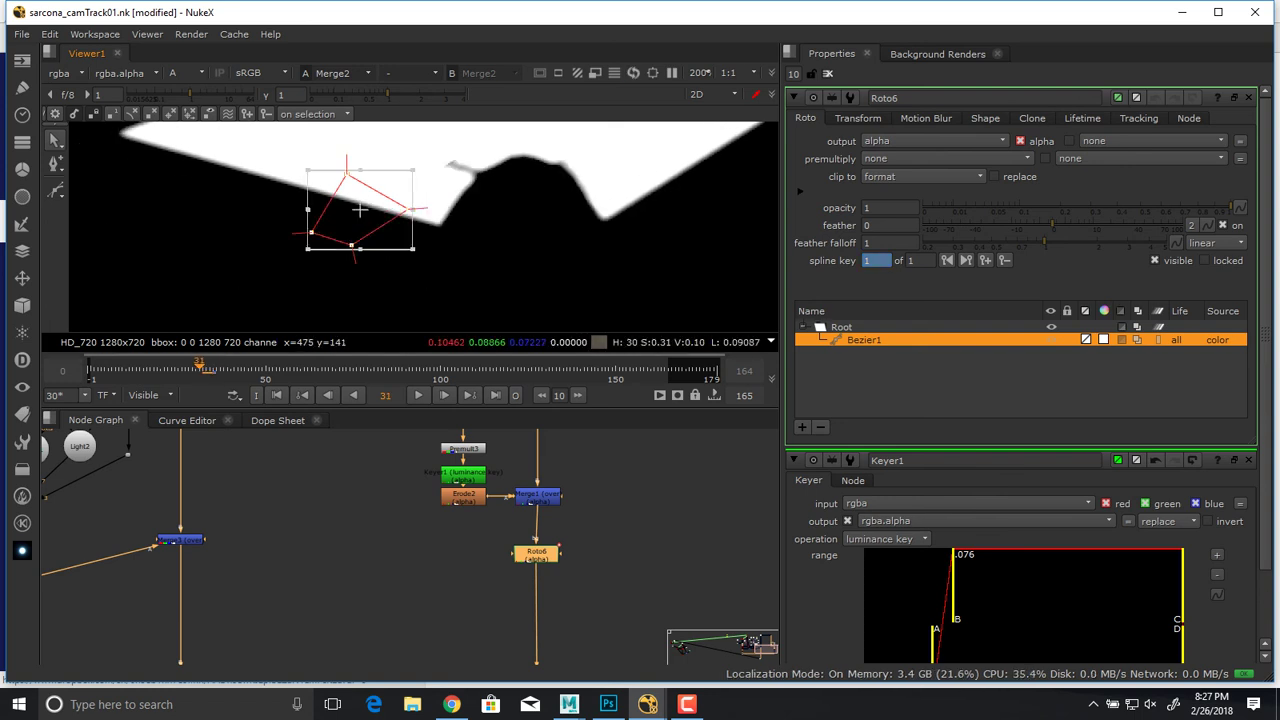
pyautogui.moveTo(359, 210); pyautogui.dragTo(458, 154)
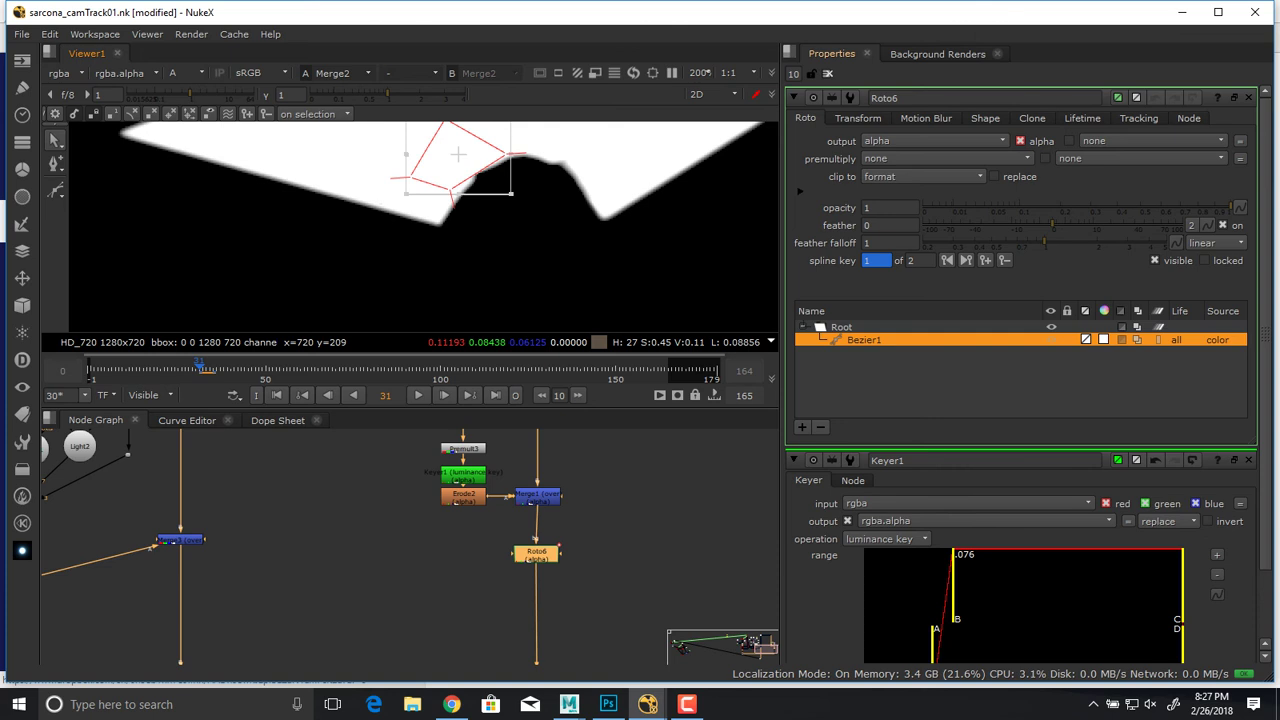
pyautogui.click(828, 74)
# Review the full node graph from the mask branch and Merge2 back up to the Read2 plate.
pyautogui.moveTo(470, 582); pyautogui.dragTo(547, 546, button='middle')
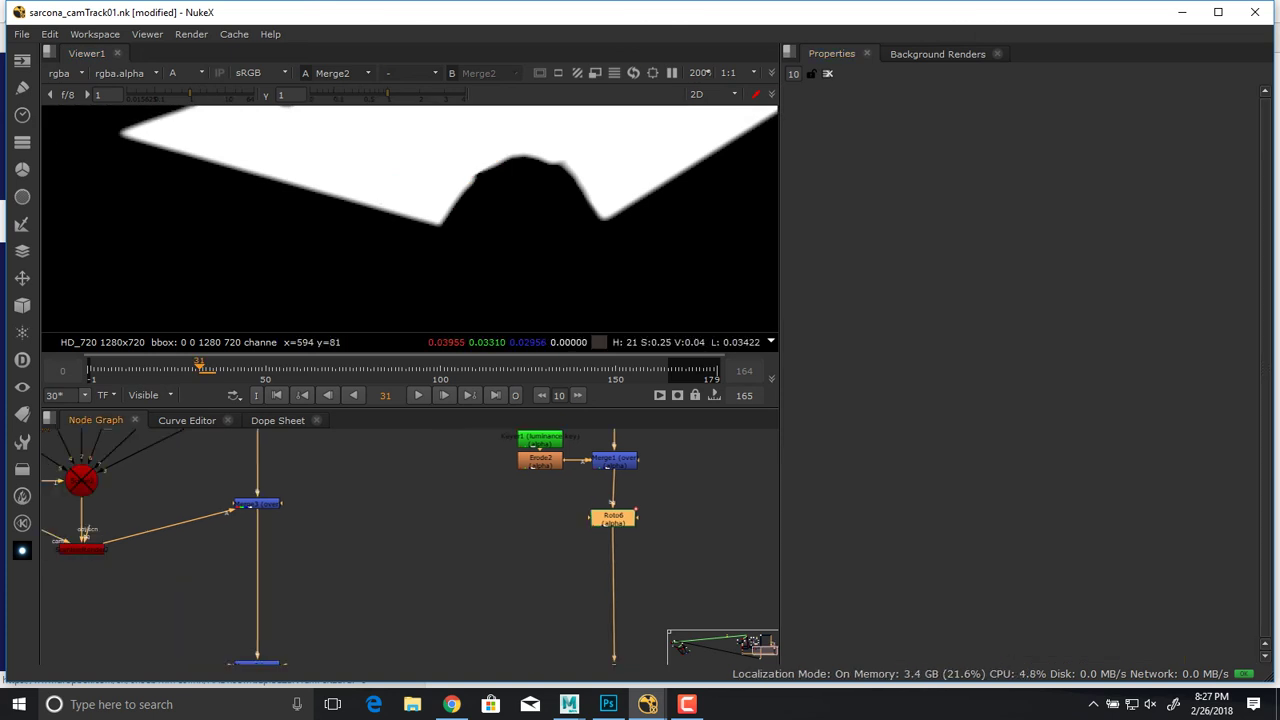
pyautogui.moveTo(351, 594); pyautogui.dragTo(643, 541, button='middle')
pyautogui.scroll(-1, 420, 578)
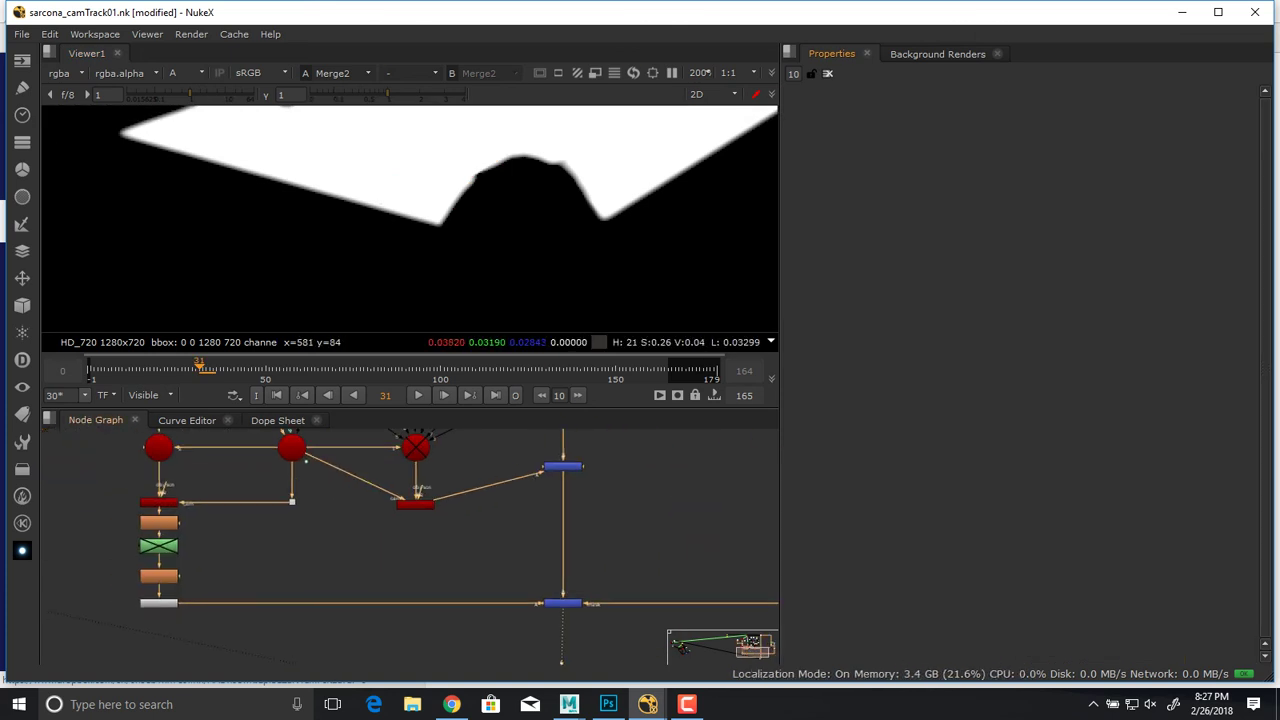
pyautogui.press('space')
pyautogui.moveTo(500, 250); pyautogui.dragTo(685, 598, button='middle')
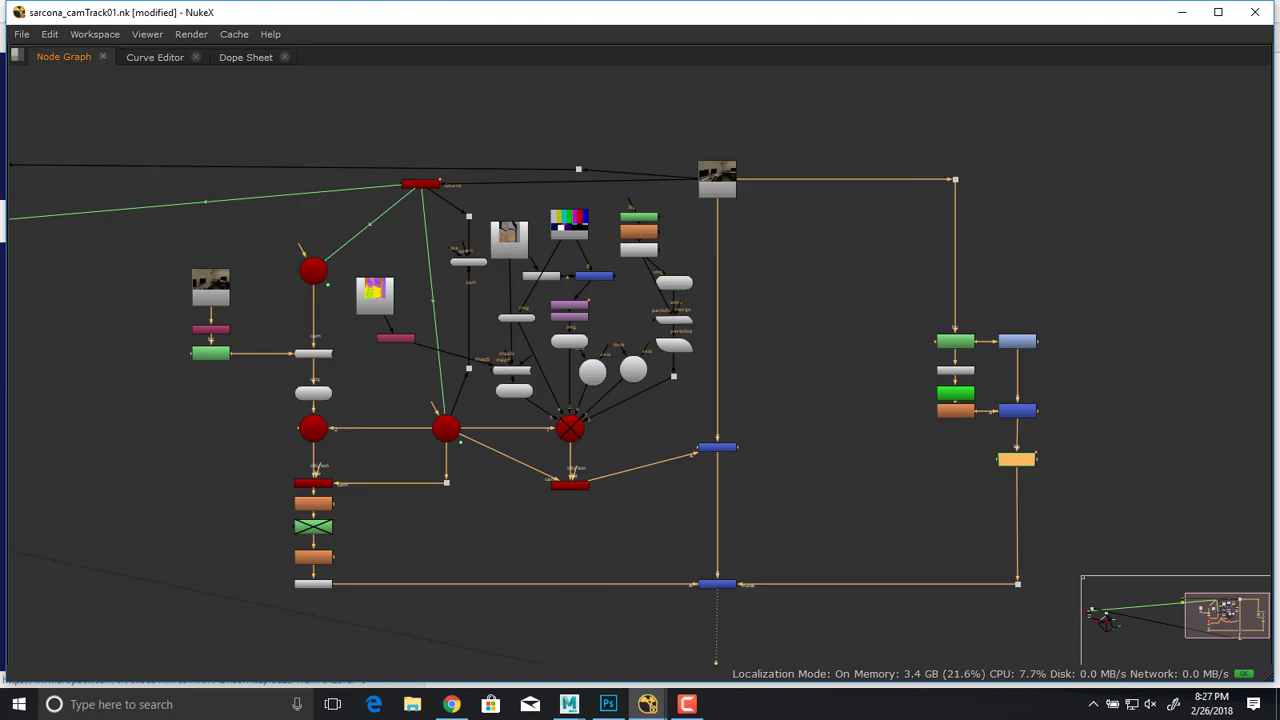
pyautogui.press('space')
pyautogui.moveTo(450, 435); pyautogui.dragTo(516, 687, button='middle')
pyautogui.moveTo(680, 643); pyautogui.dragTo(648, 667, button='middle')
pyautogui.scroll(5, 668, 645)
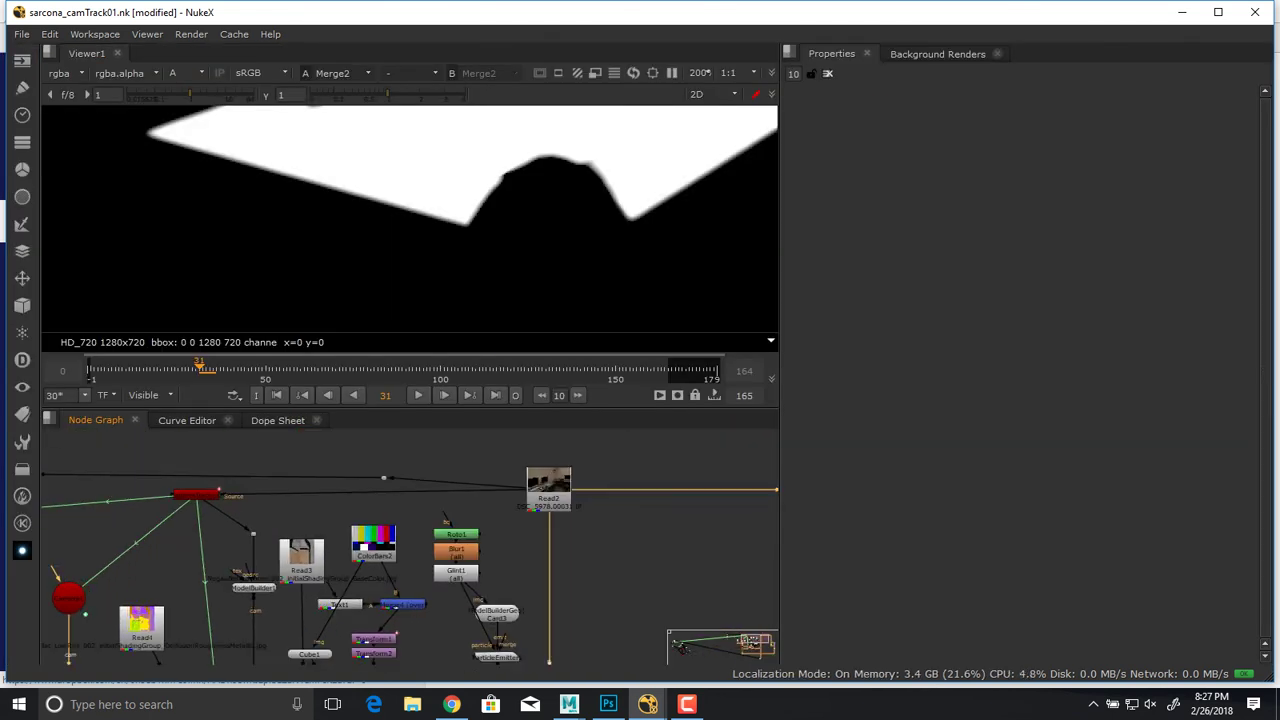
# View the Text1 node's output and open its properties to examine the MACOMB COMMUNITY COLLEGE message, font and box settings.
pyautogui.moveTo(608, 600); pyautogui.dragTo(630, 569, button='middle')
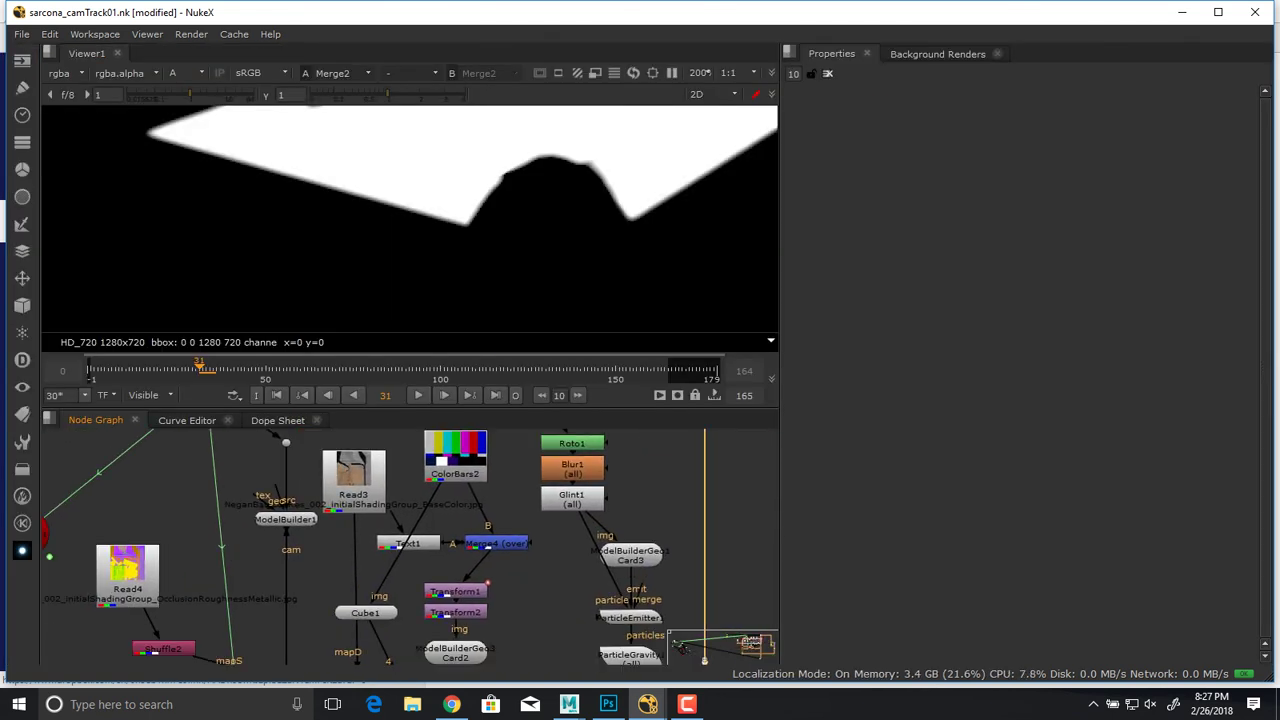
pyautogui.click(408, 543)
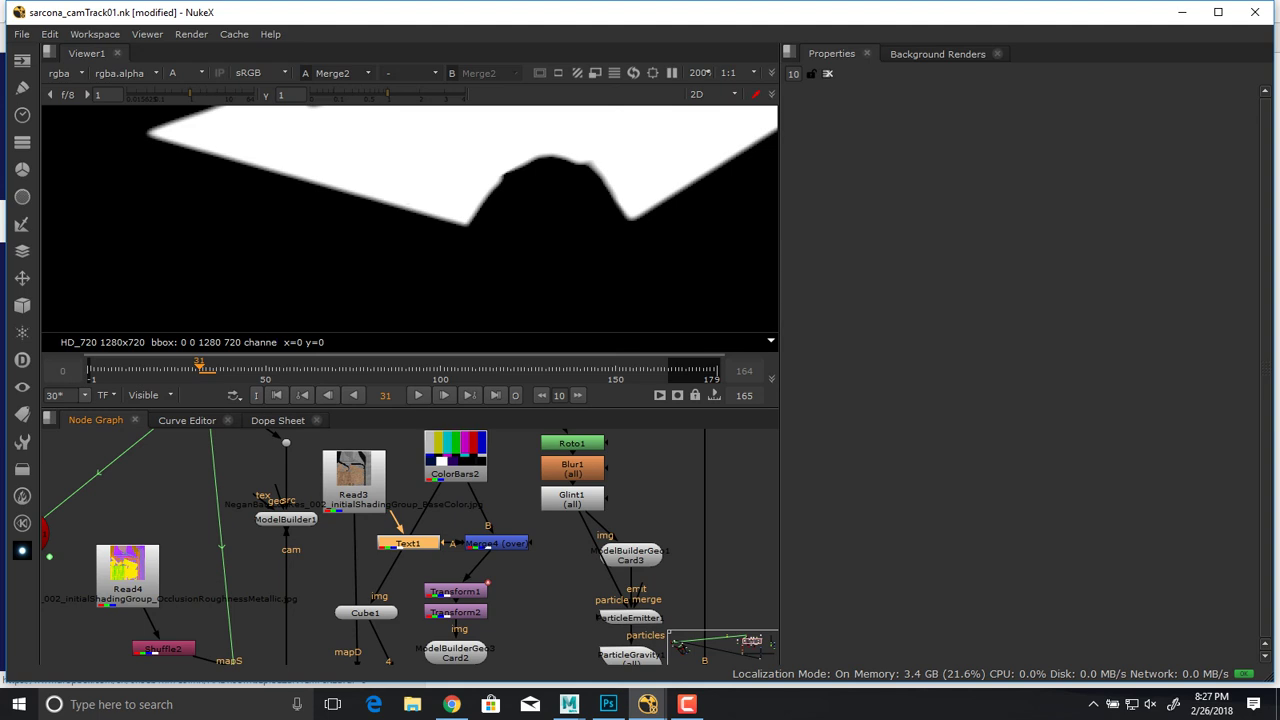
pyautogui.press('1')
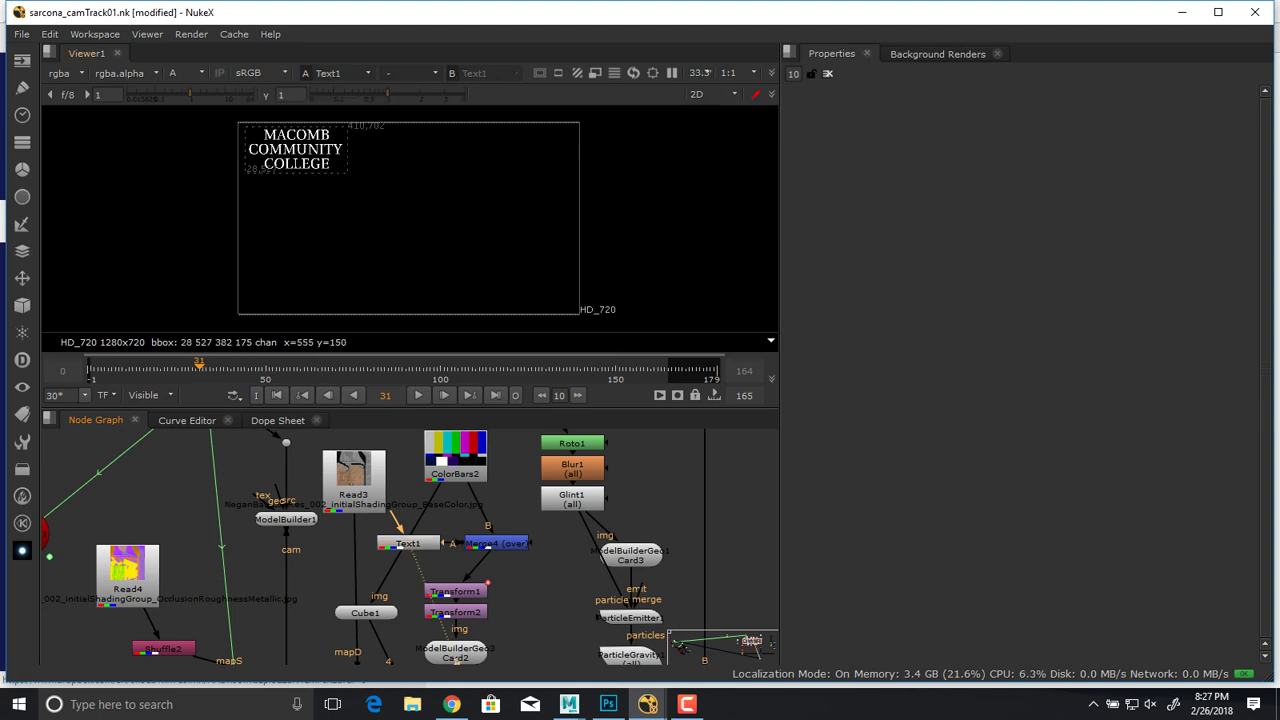
pyautogui.scroll(3, 395, 313)
pyautogui.moveTo(245, 115); pyautogui.dragTo(399, 269, button='middle')
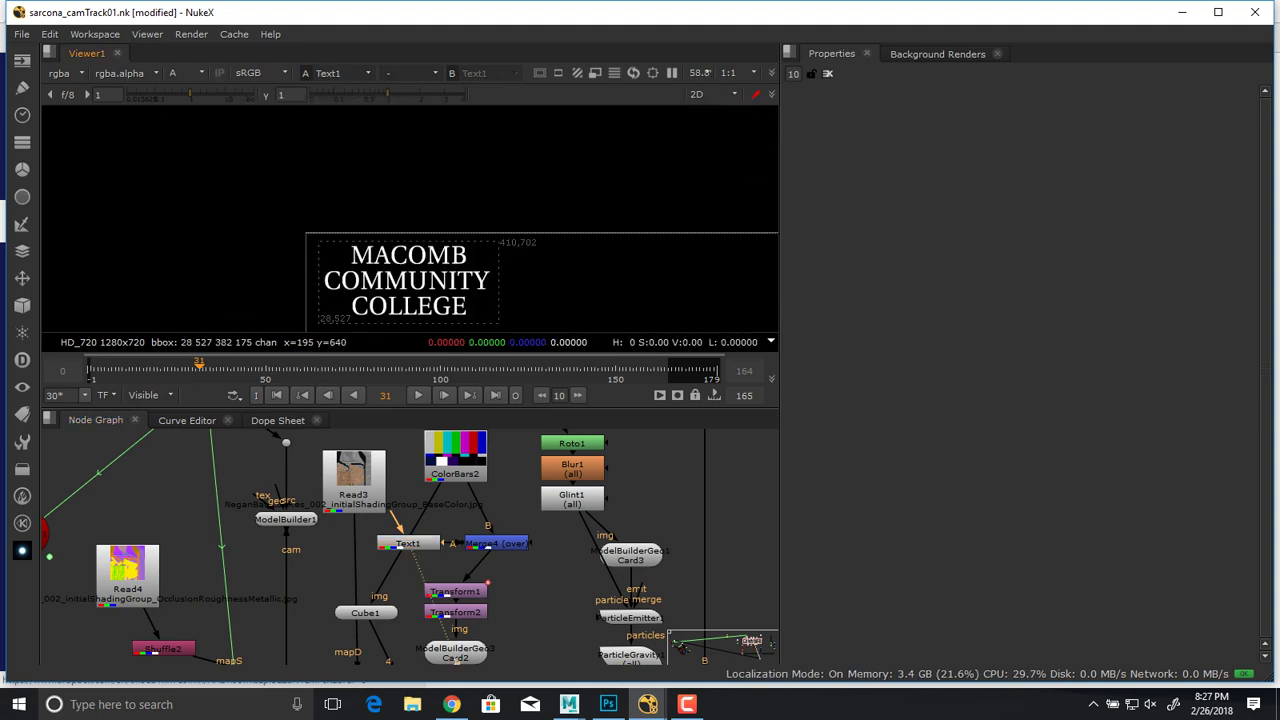
pyautogui.moveTo(408, 543); pyautogui.dragTo(419, 543)
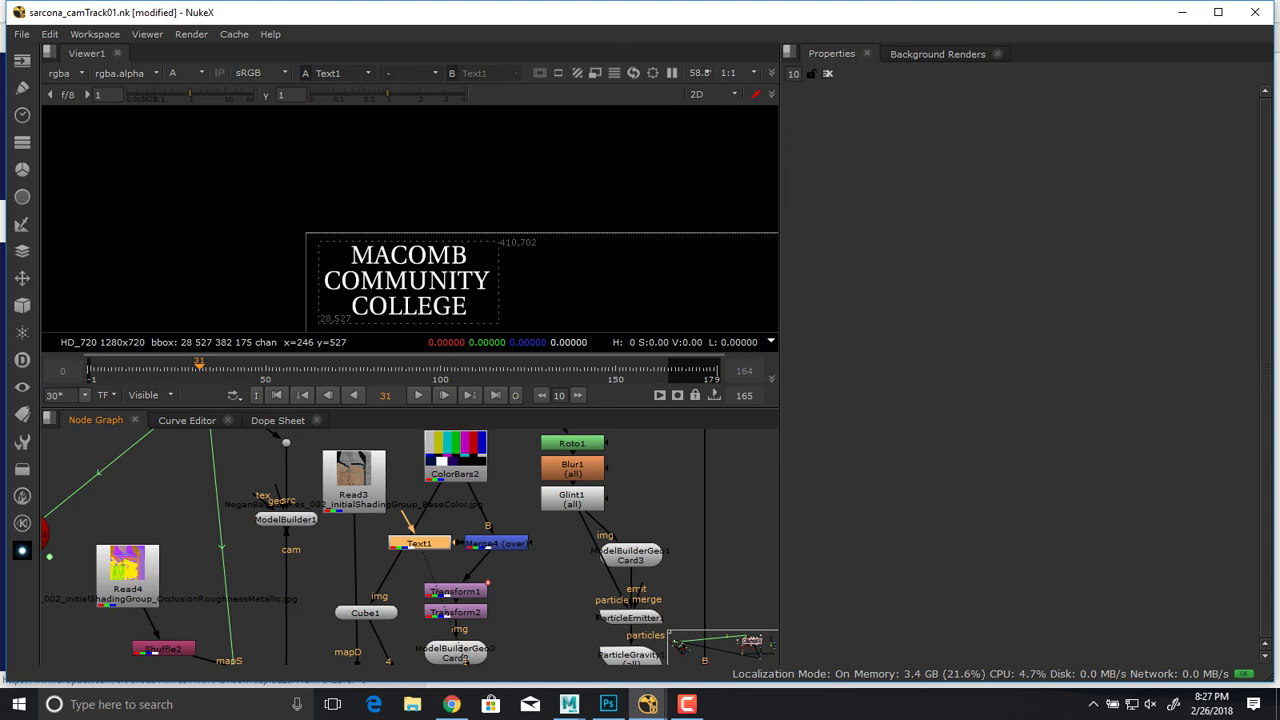
pyautogui.doubleClick(419, 543)
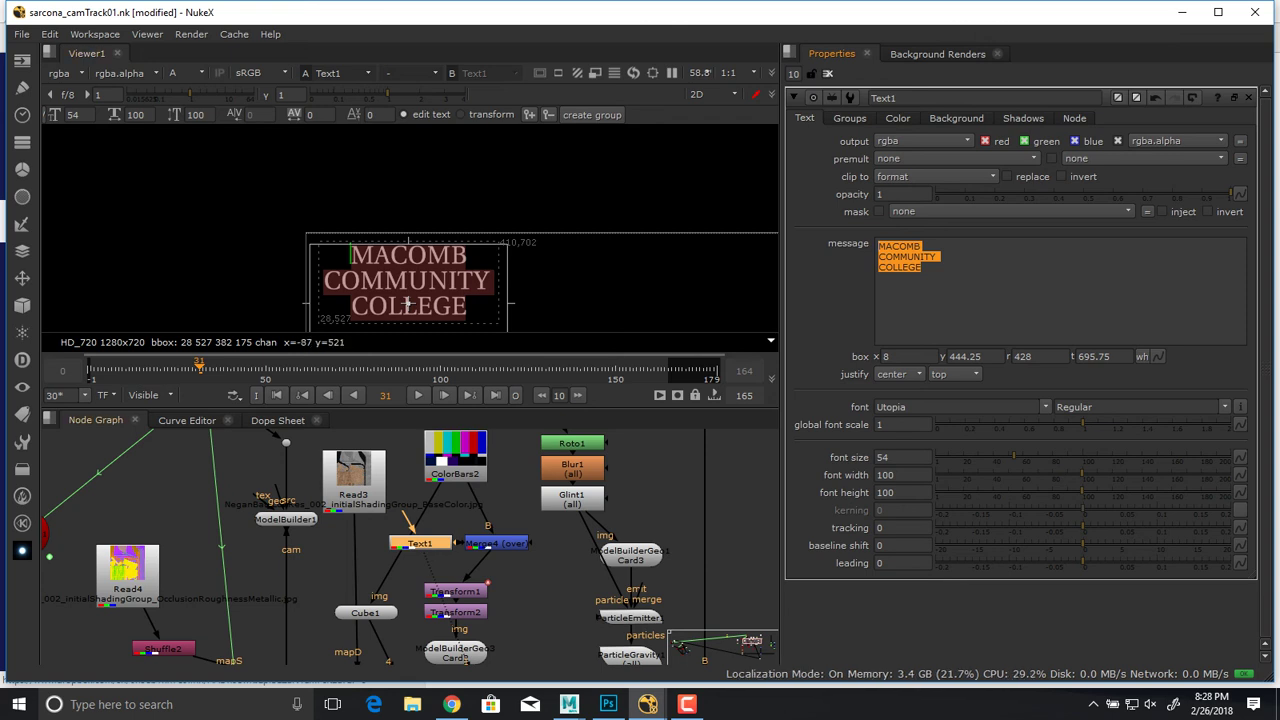
pyautogui.click(250, 470)
pyautogui.moveTo(325, 237); pyautogui.dragTo(177, 175, button='middle')
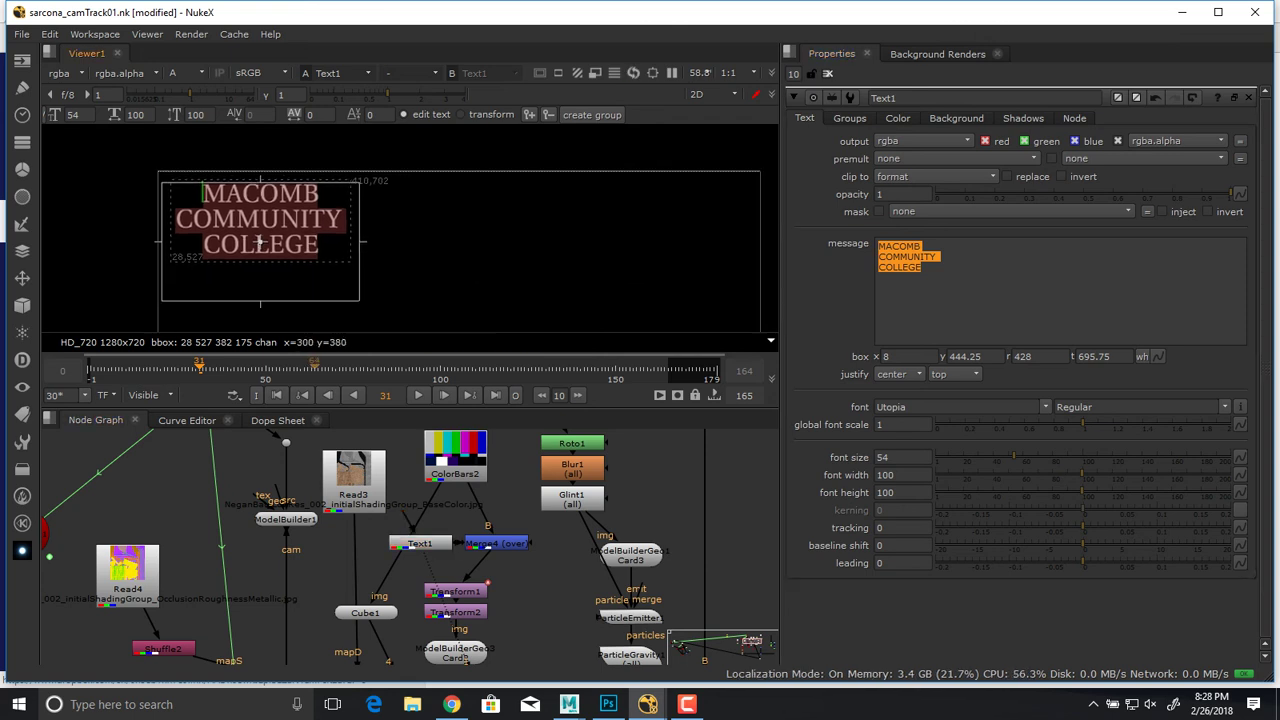
# Return to frame 0, view Transform2's output and play the sequence to examine the text's motion.
pyautogui.click(276, 395)
pyautogui.click(456, 591)
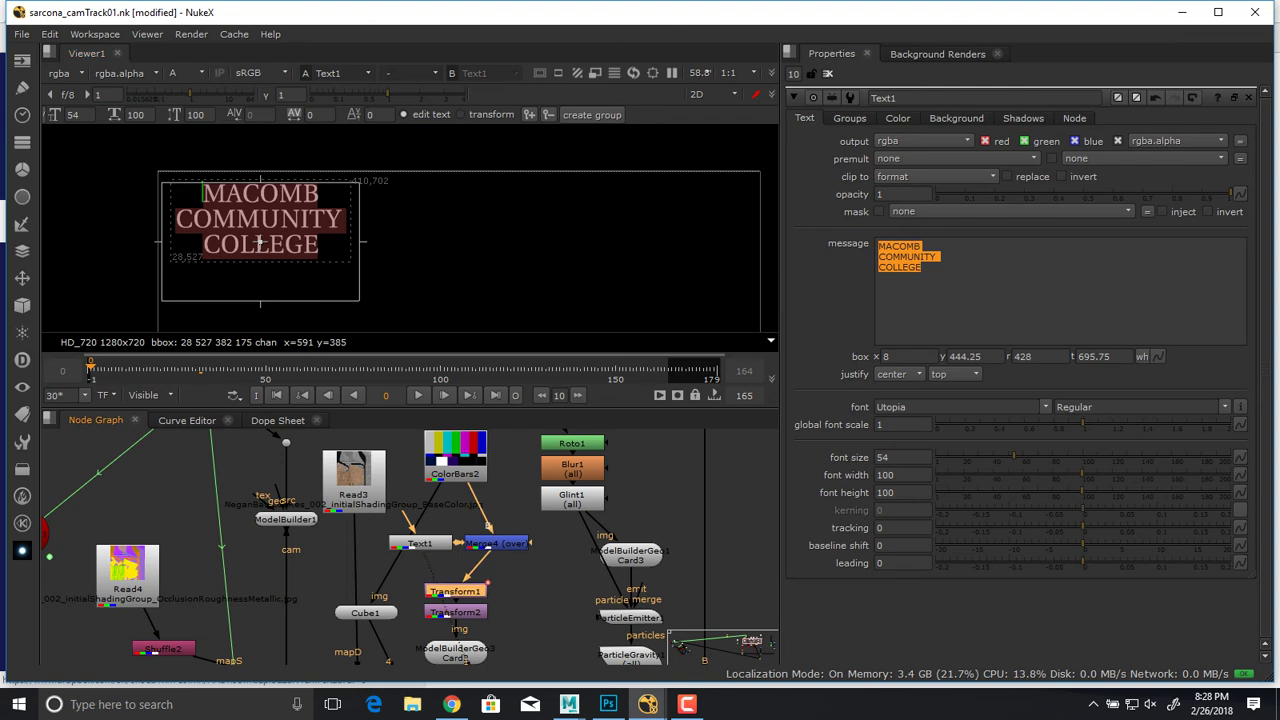
pyautogui.click(456, 612)
pyautogui.press('1')
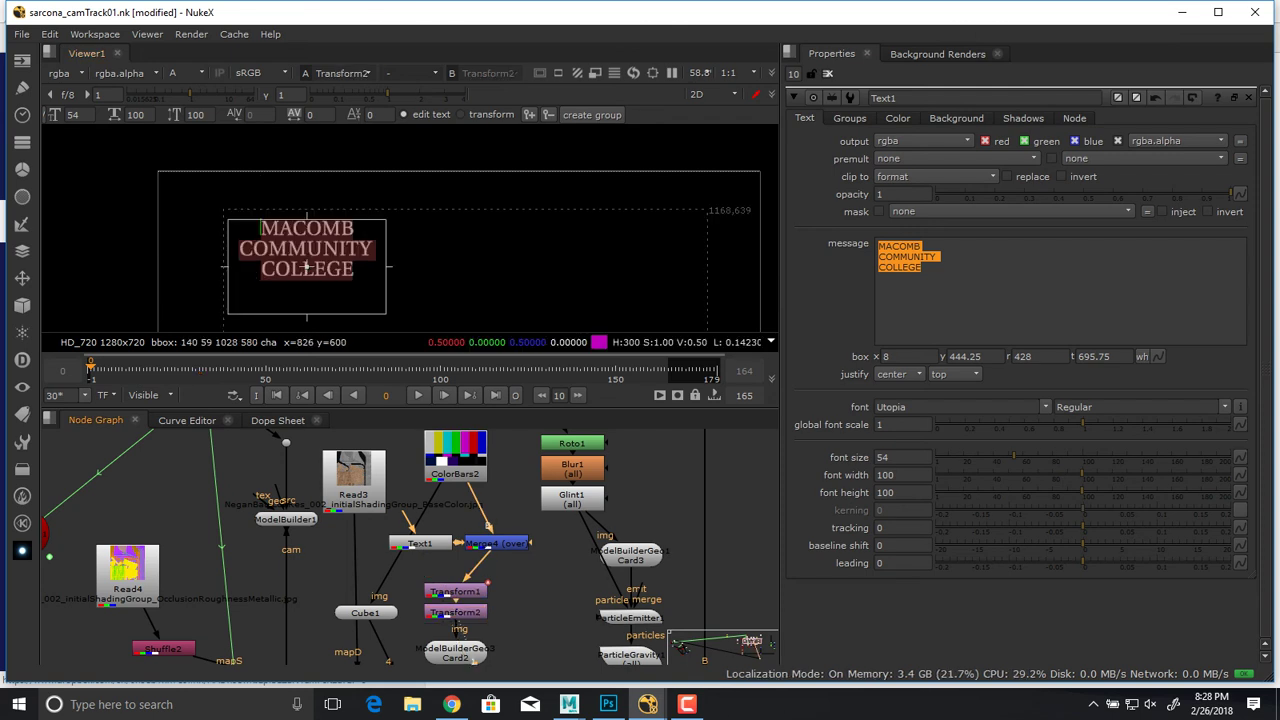
pyautogui.press('l')
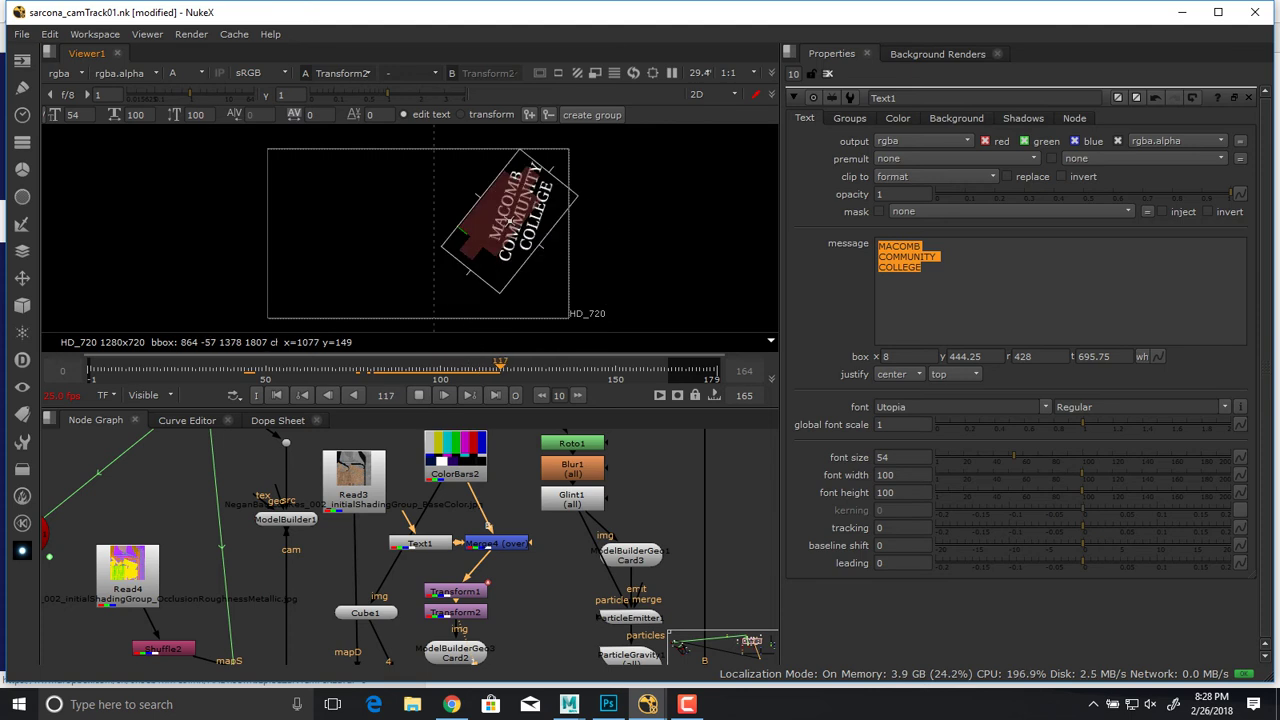
# View the ScanlineRender2 output, clear the open node properties, check the 3D scene, return to 2D and stop playback.
pyautogui.moveTo(521, 642); pyautogui.dragTo(524, 342, button='middle')
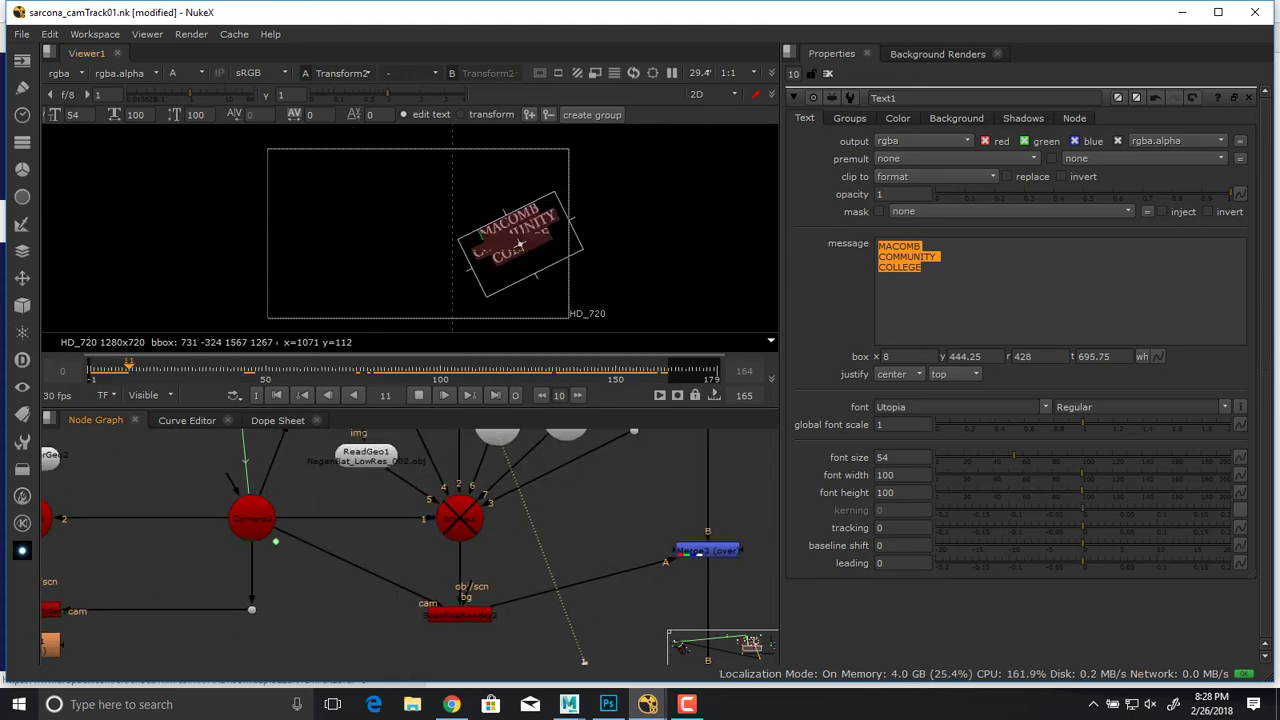
pyautogui.click(460, 615)
pyautogui.press('1')
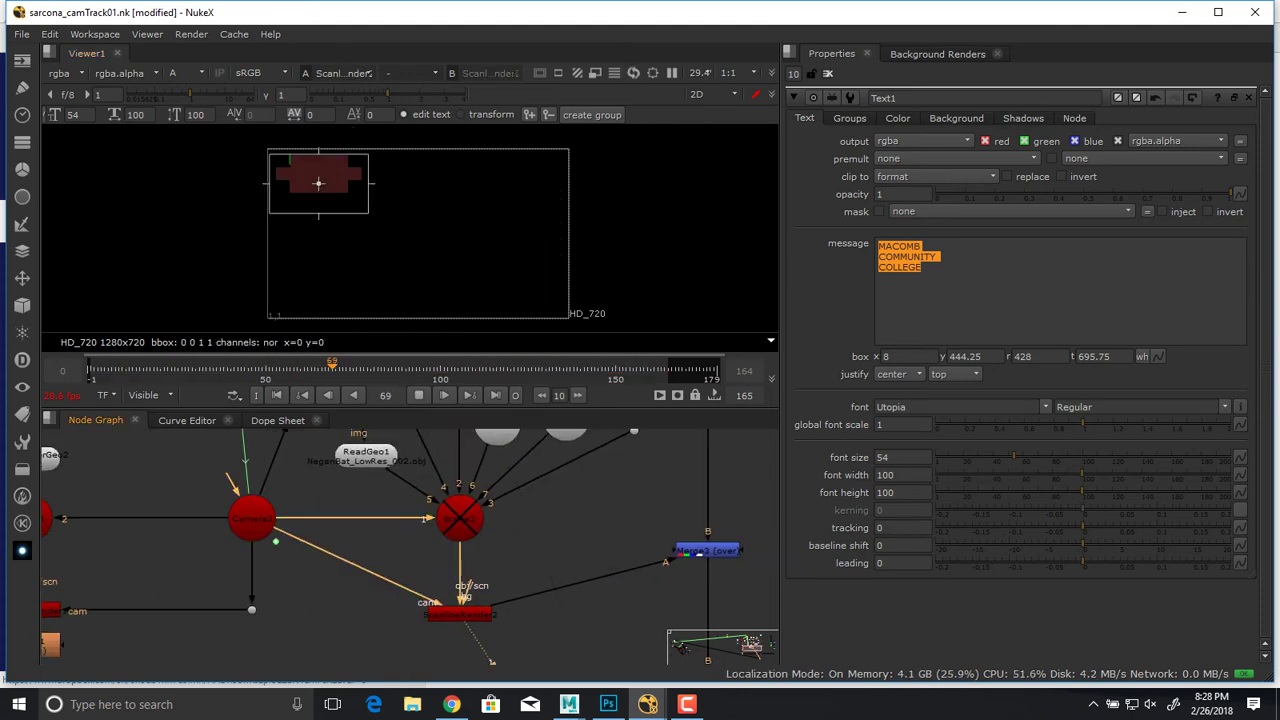
pyautogui.click(828, 74)
pyautogui.press('Tab')
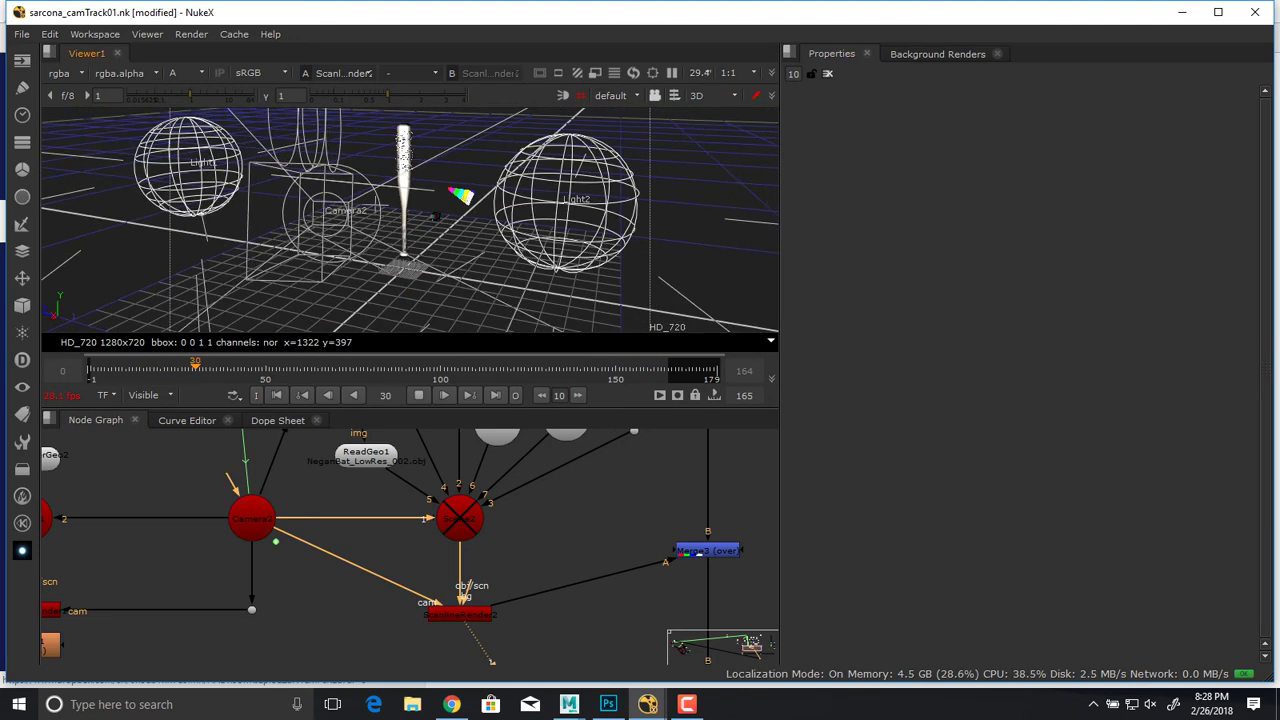
pyautogui.press('Tab')
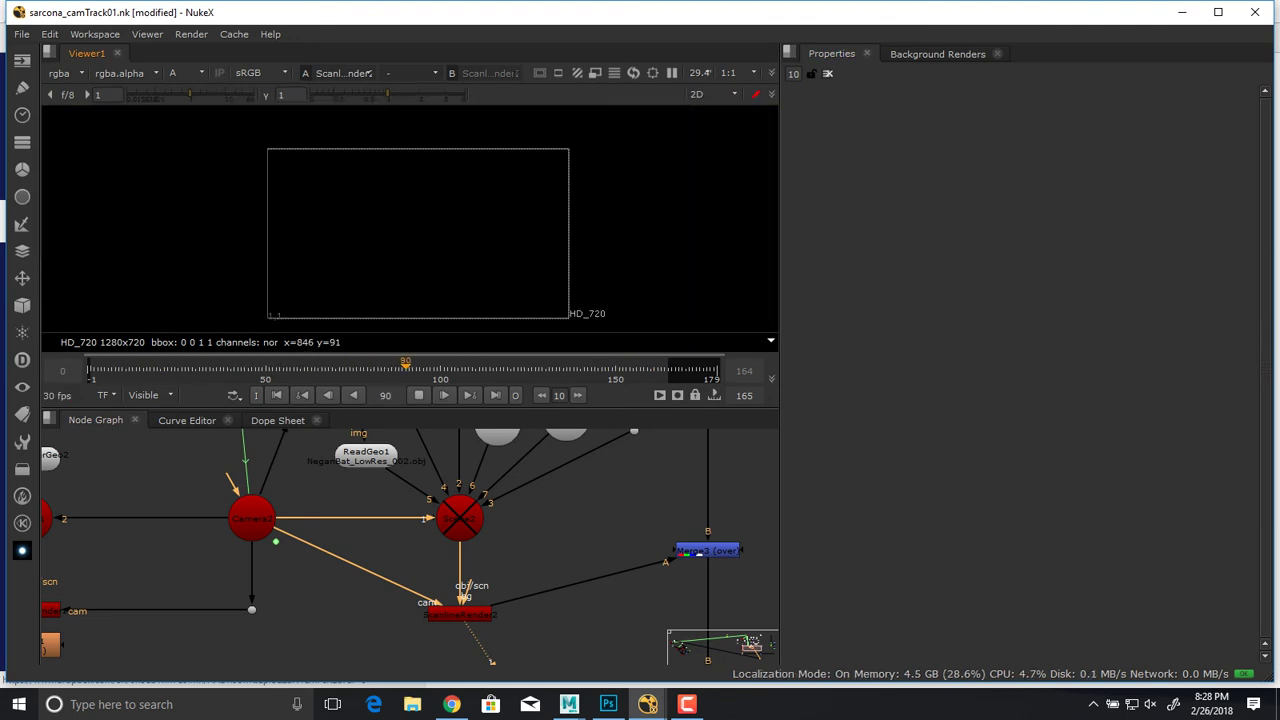
pyautogui.press('k')
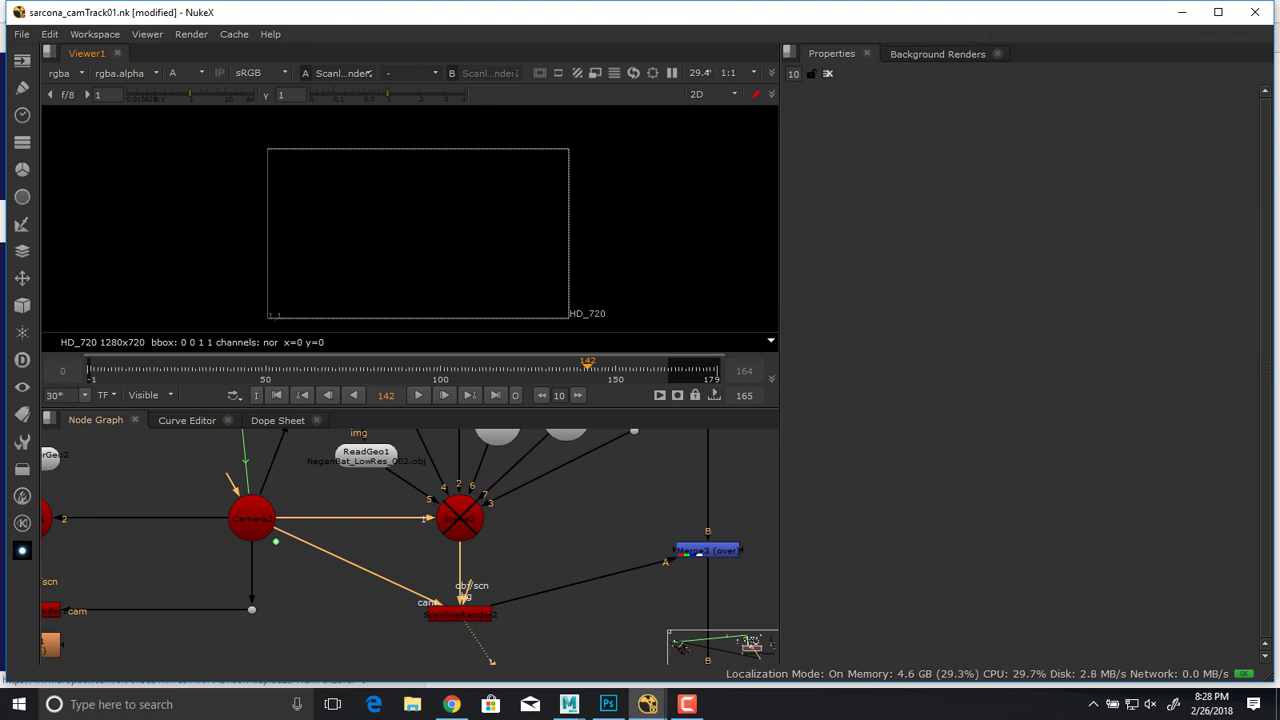
# Re-enable the disabled Scene2 node and show the ScanlineRender2 output in RGB at frame 0.
pyautogui.moveTo(500, 530); pyautogui.dragTo(514, 629, button='middle')
pyautogui.click(473, 617)
pyautogui.press('d')
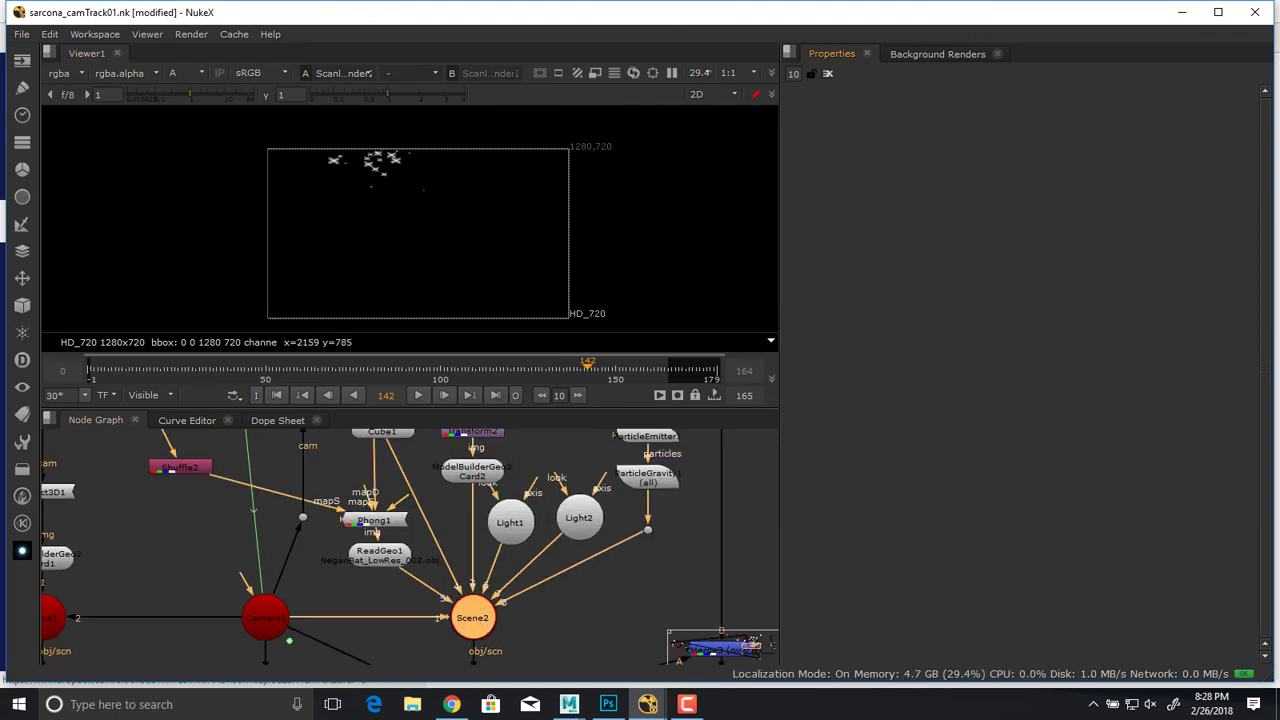
pyautogui.moveTo(580, 510); pyautogui.dragTo(504, 489, button='middle')
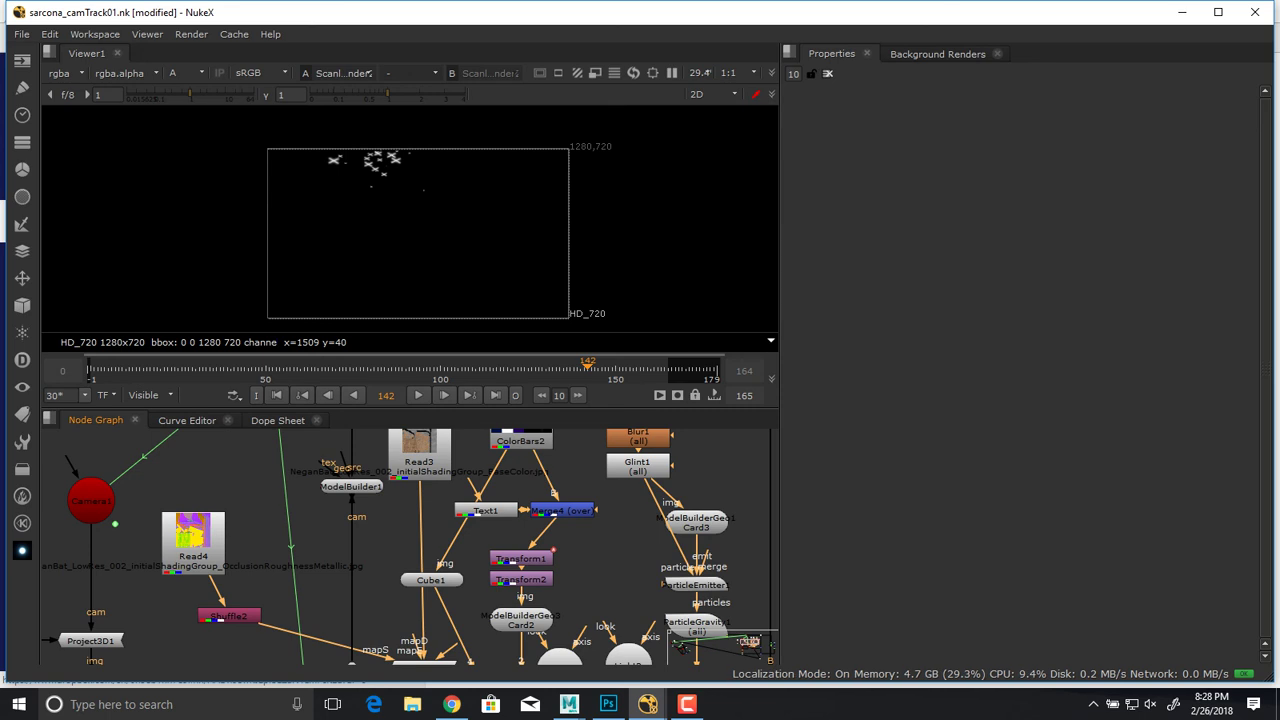
pyautogui.moveTo(504, 610); pyautogui.dragTo(492, 478, button='middle')
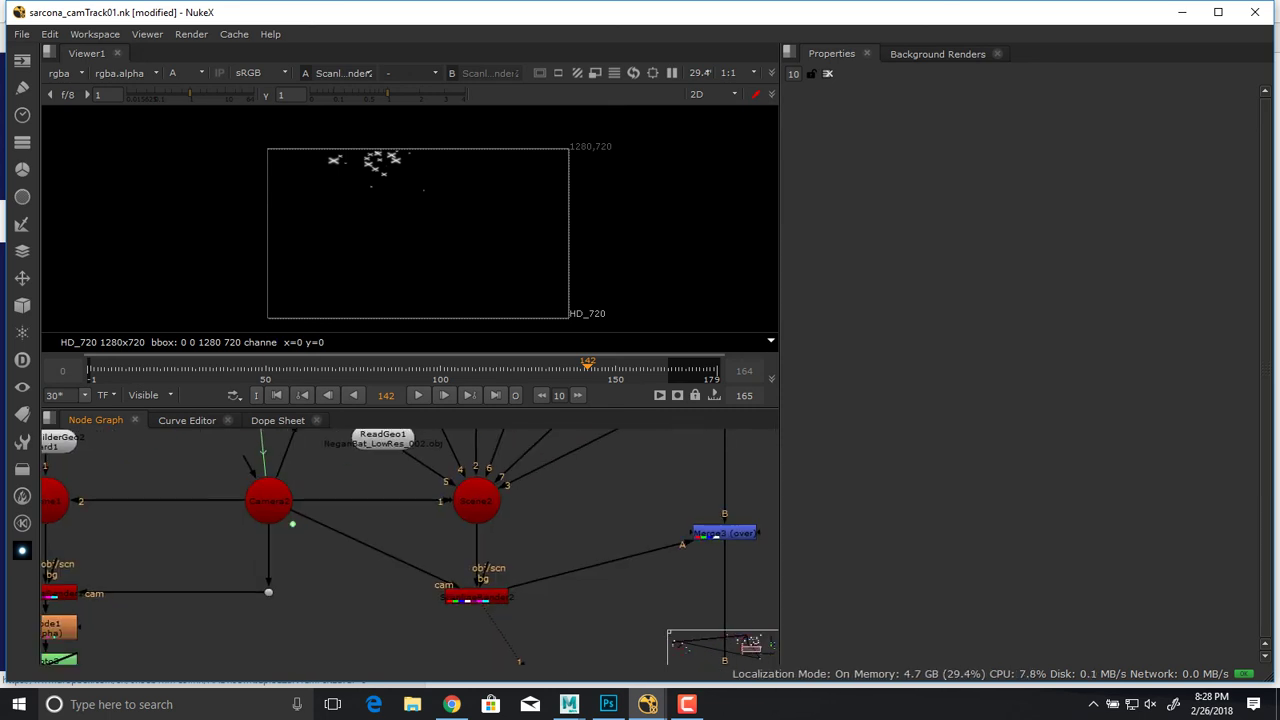
pyautogui.press('a')
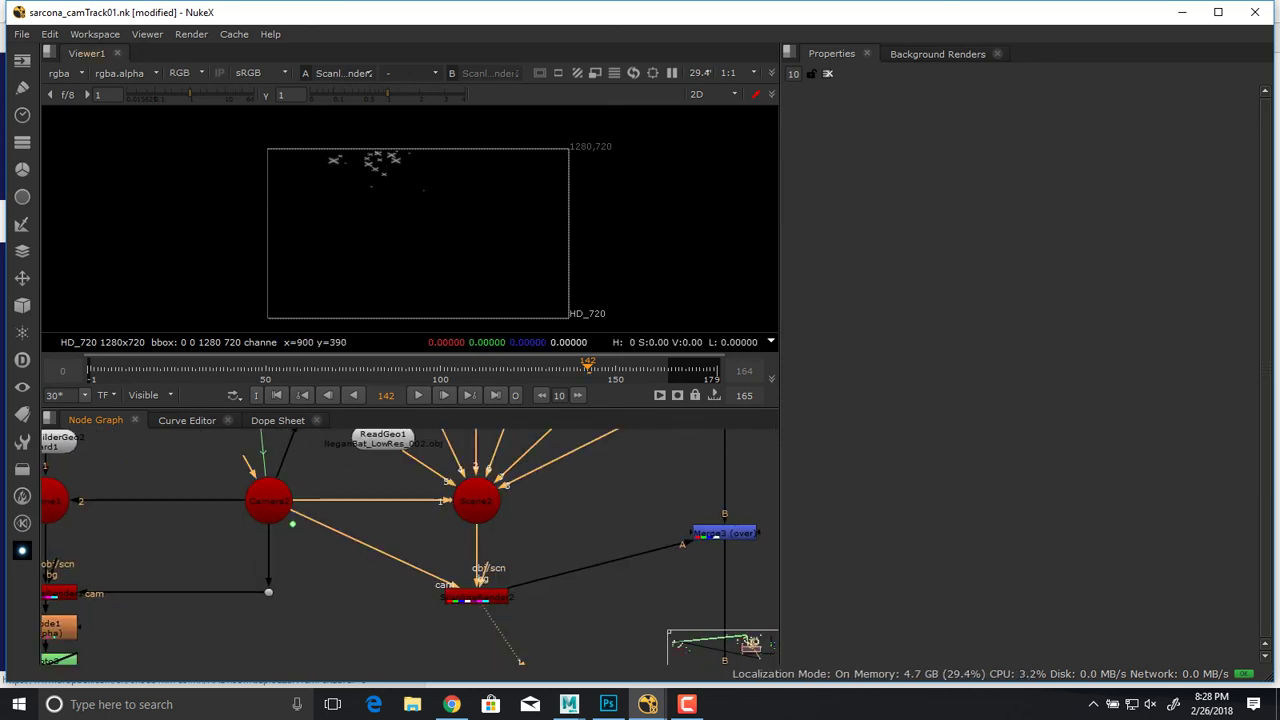
pyautogui.moveTo(392, 370); pyautogui.dragTo(91, 370)
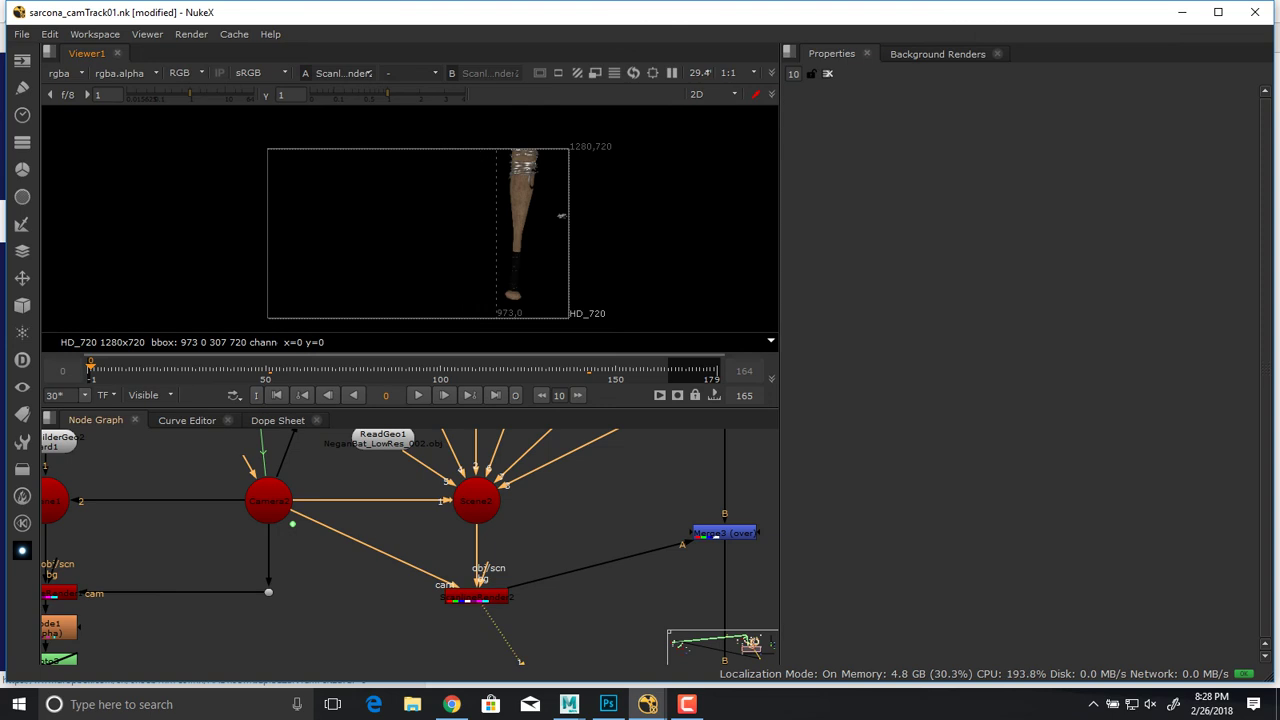
# Locate Merge2 in the enlarged node graph and view its full composite in 2D, restoring the normal layout.
pyautogui.moveTo(480, 550); pyautogui.dragTo(457, 270, button='middle')
pyautogui.press('space')
pyautogui.click(702, 482)
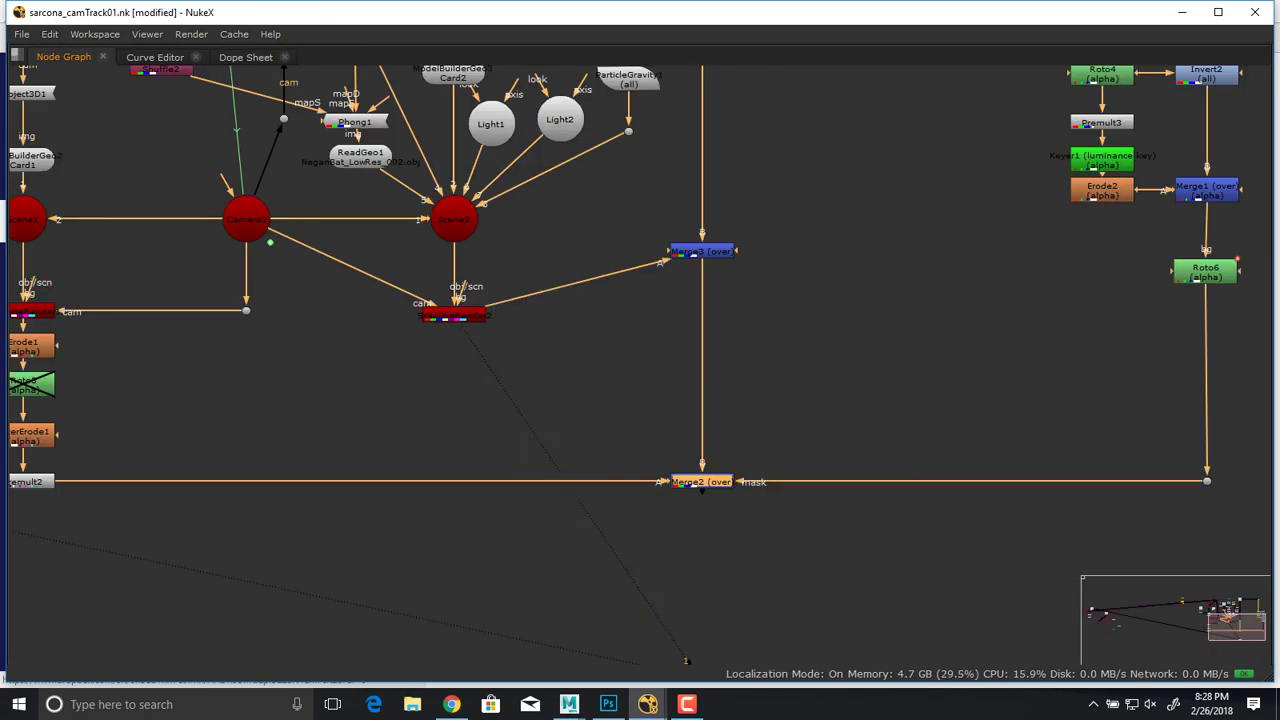
pyautogui.press('1')
pyautogui.press('Tab')
pyautogui.click(617, 316)
pyautogui.press('space')
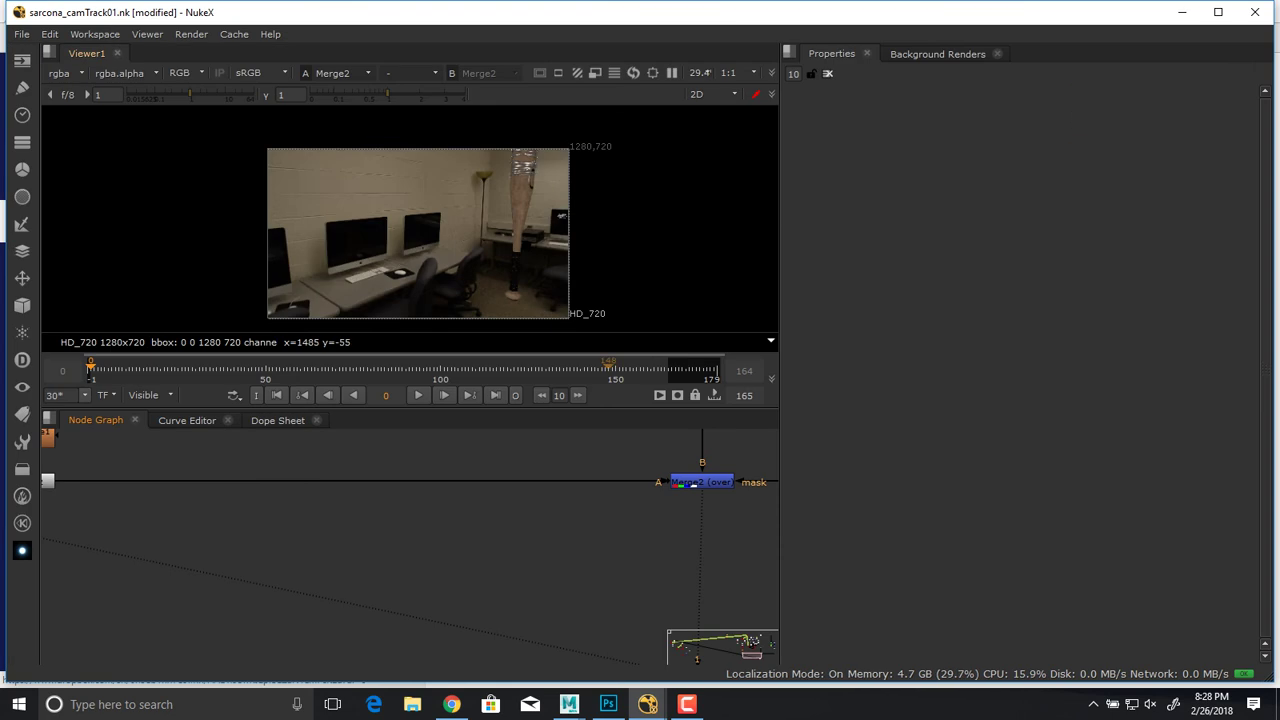
# Disconnect the ReadGeo1 bat geometry from Scene2 to take it out of the composite.
pyautogui.moveTo(450, 485); pyautogui.dragTo(491, 633, button='middle')
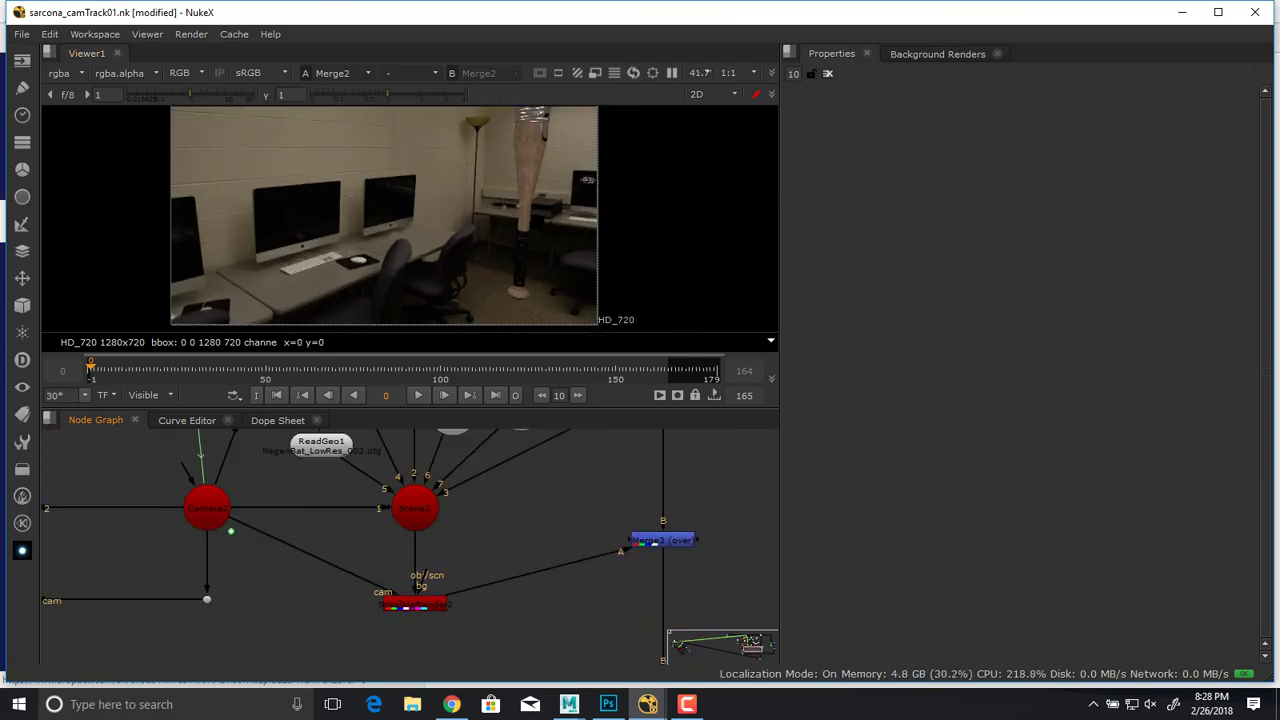
pyautogui.moveTo(430, 460); pyautogui.dragTo(446, 645, button='middle')
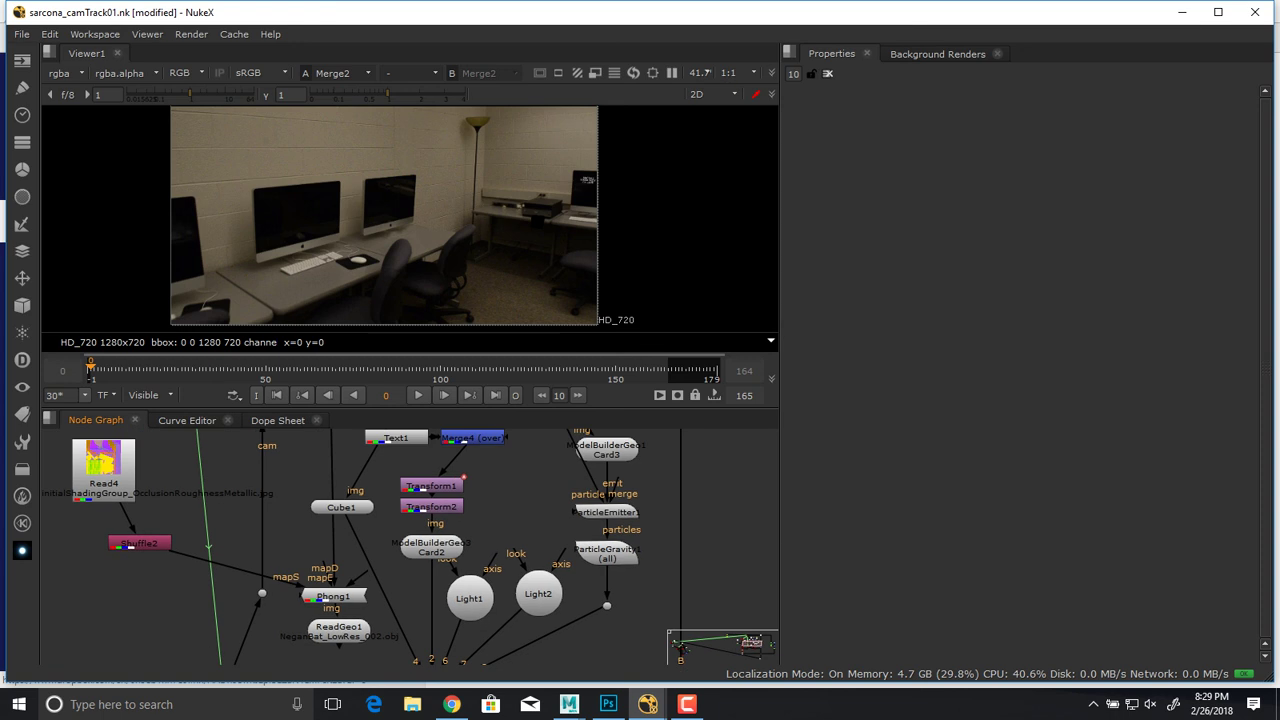
# Play back the Merge2 composite, restarting from frame 36, to check the desk patch and tracked elements, stopping at frame 160.
pyautogui.scroll(2, 515, 322)
pyautogui.press('l')
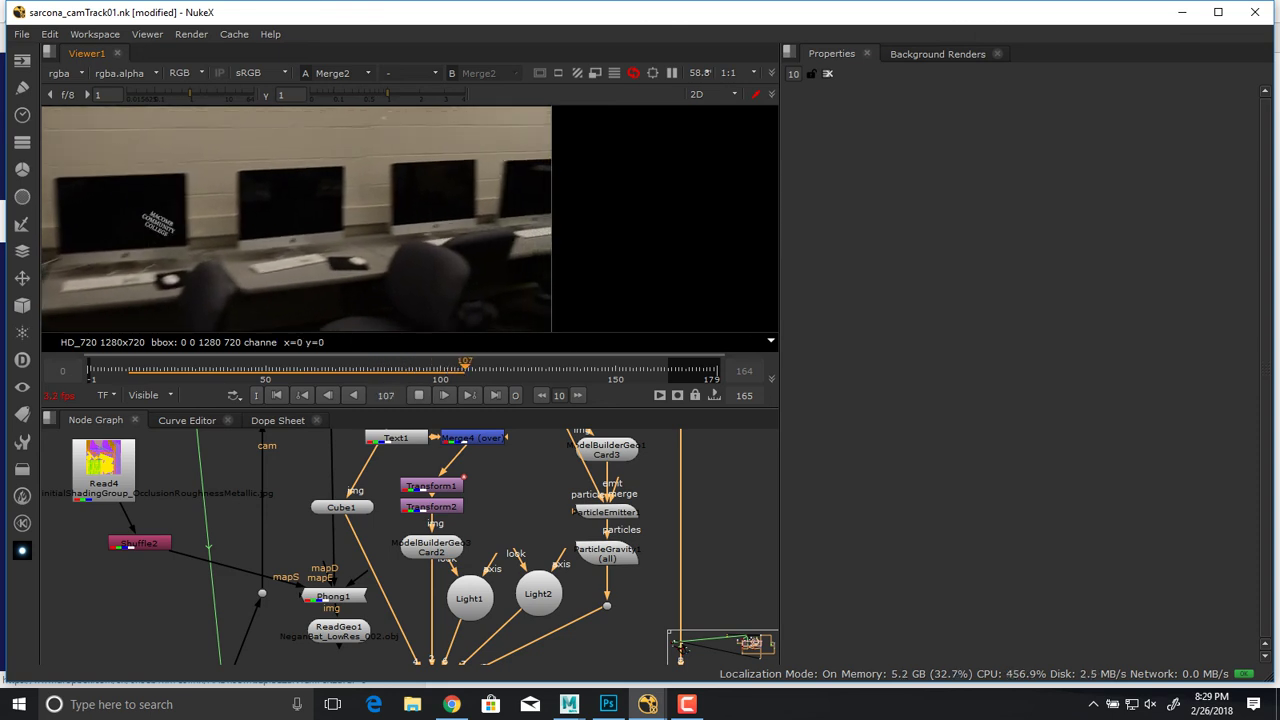
pyautogui.click(418, 395)
pyautogui.moveTo(296, 369); pyautogui.dragTo(216, 369)
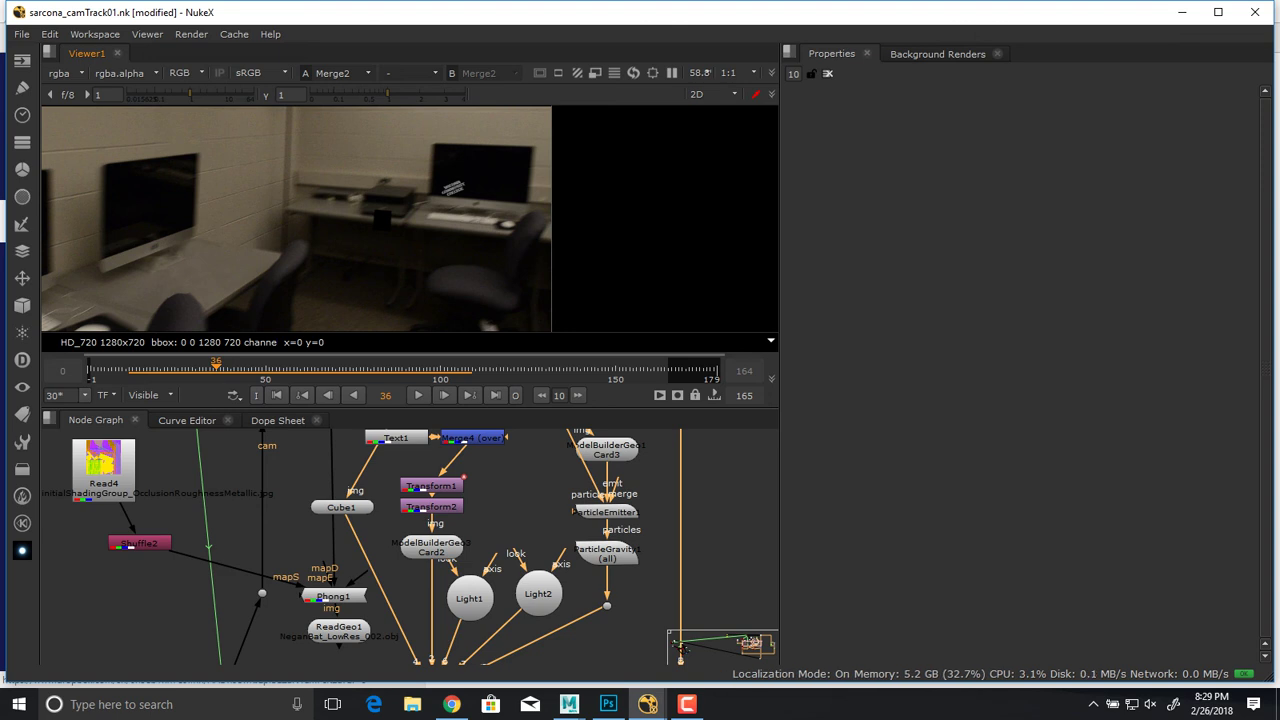
pyautogui.click(418, 395)
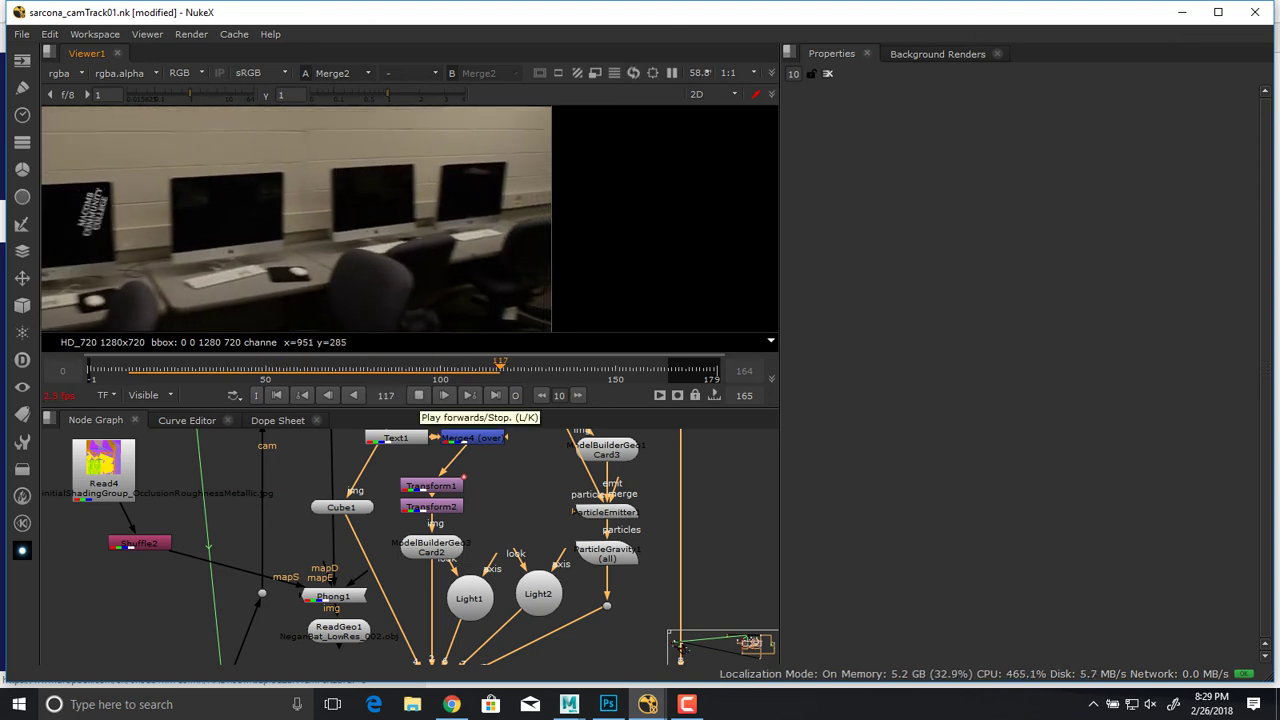
pyautogui.moveTo(312, 186); pyautogui.dragTo(394, 276, button='middle')
pyautogui.moveTo(330, 187); pyautogui.dragTo(339, 220, button='middle')
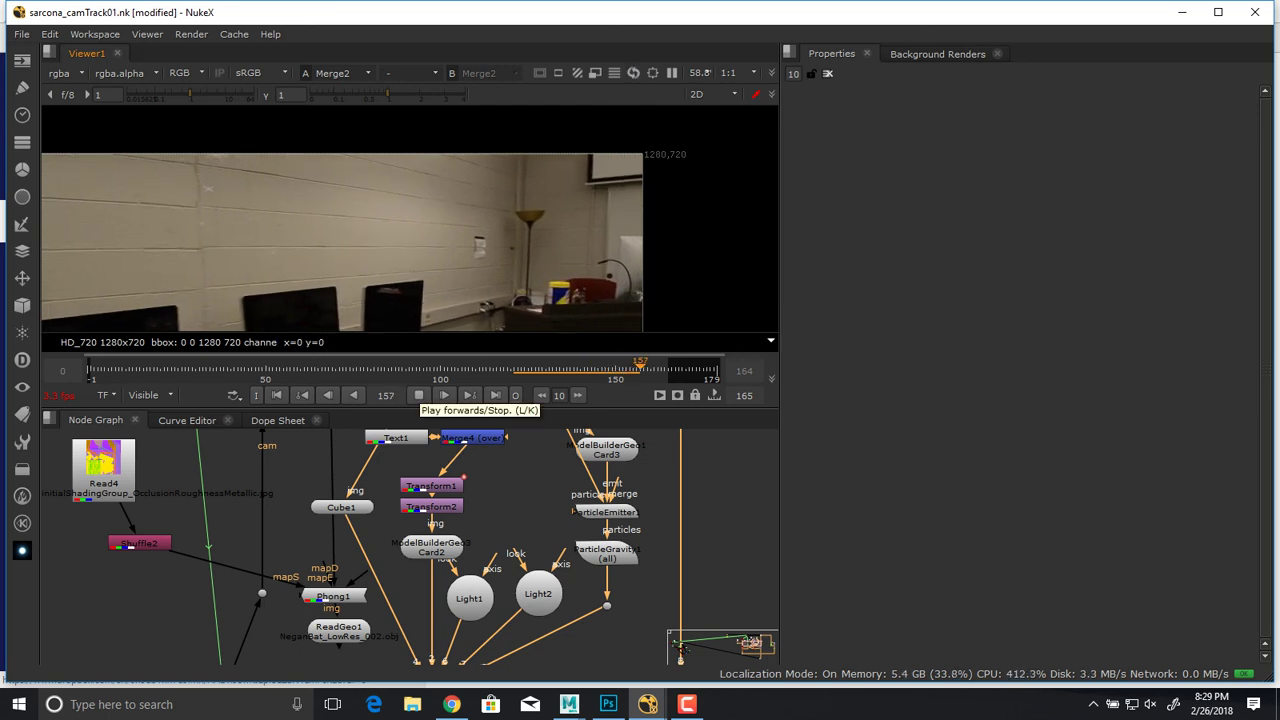
pyautogui.click(419, 395)
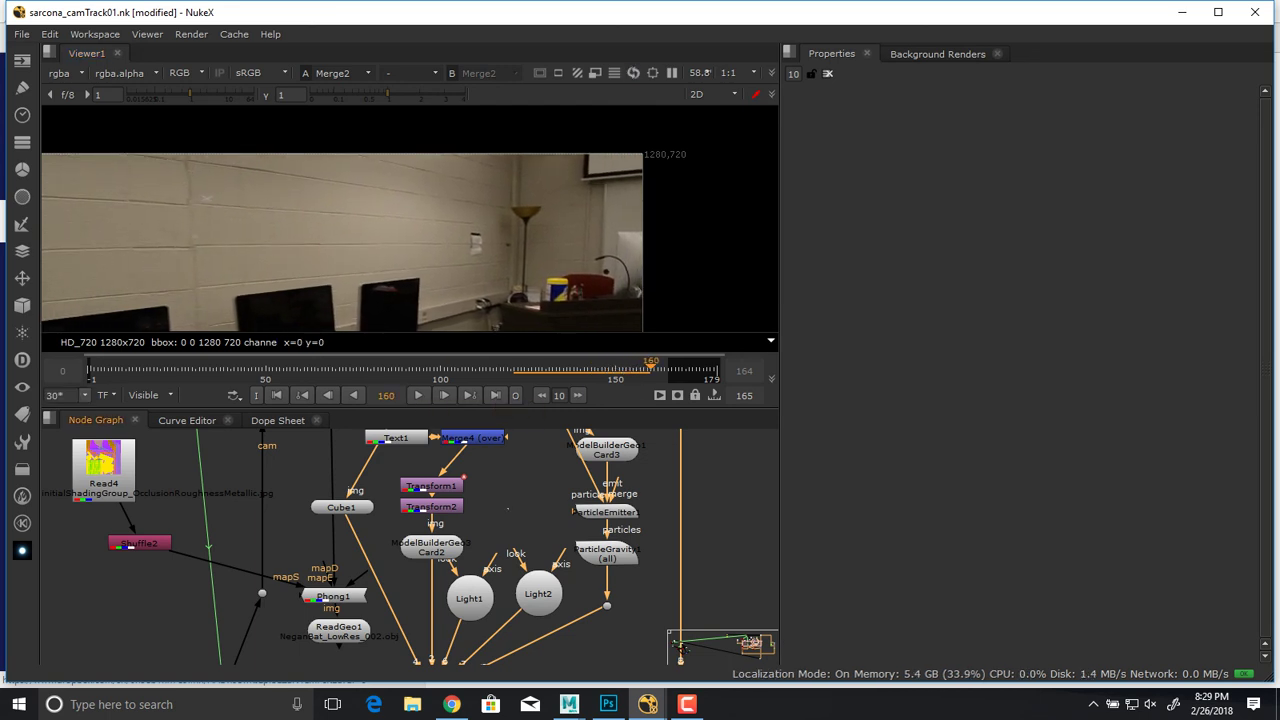
# Reconnect the ReadGeo1 bat geometry to Scene2 and open the ReadGeo1 properties.
pyautogui.moveTo(400, 550); pyautogui.dragTo(541, 463, button='middle')
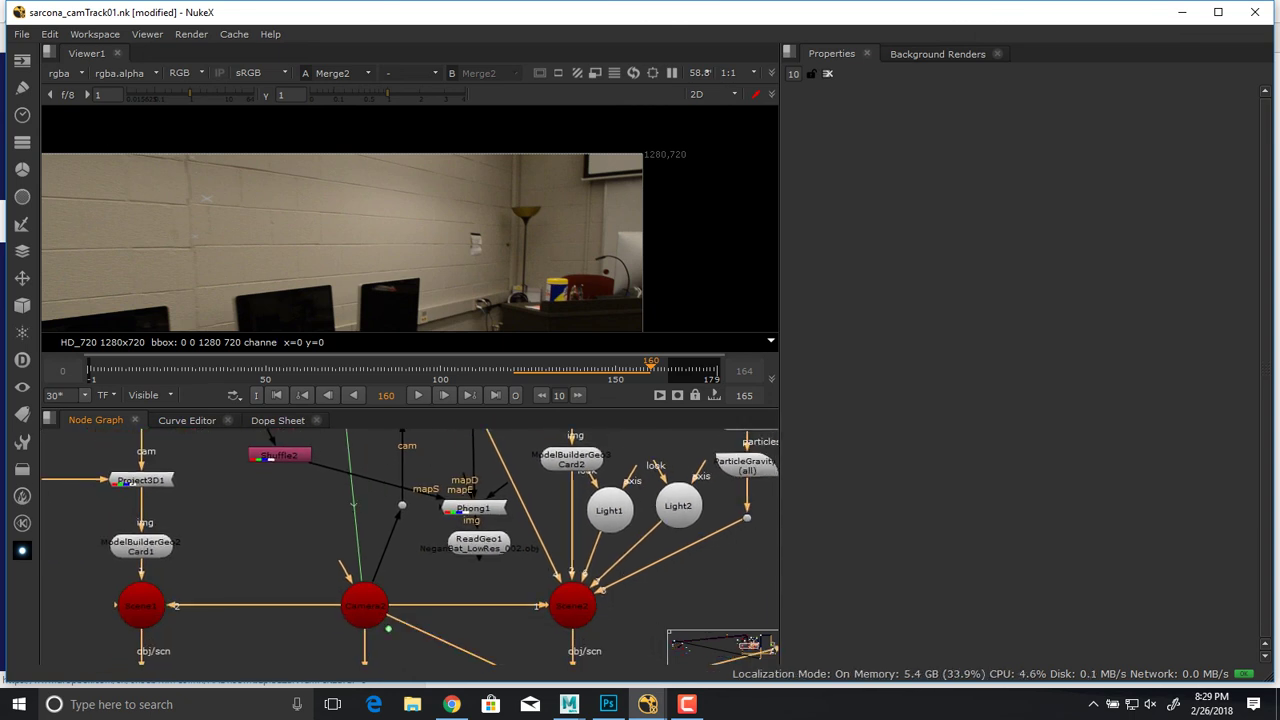
pyautogui.moveTo(477, 557); pyautogui.dragTo(560, 601)
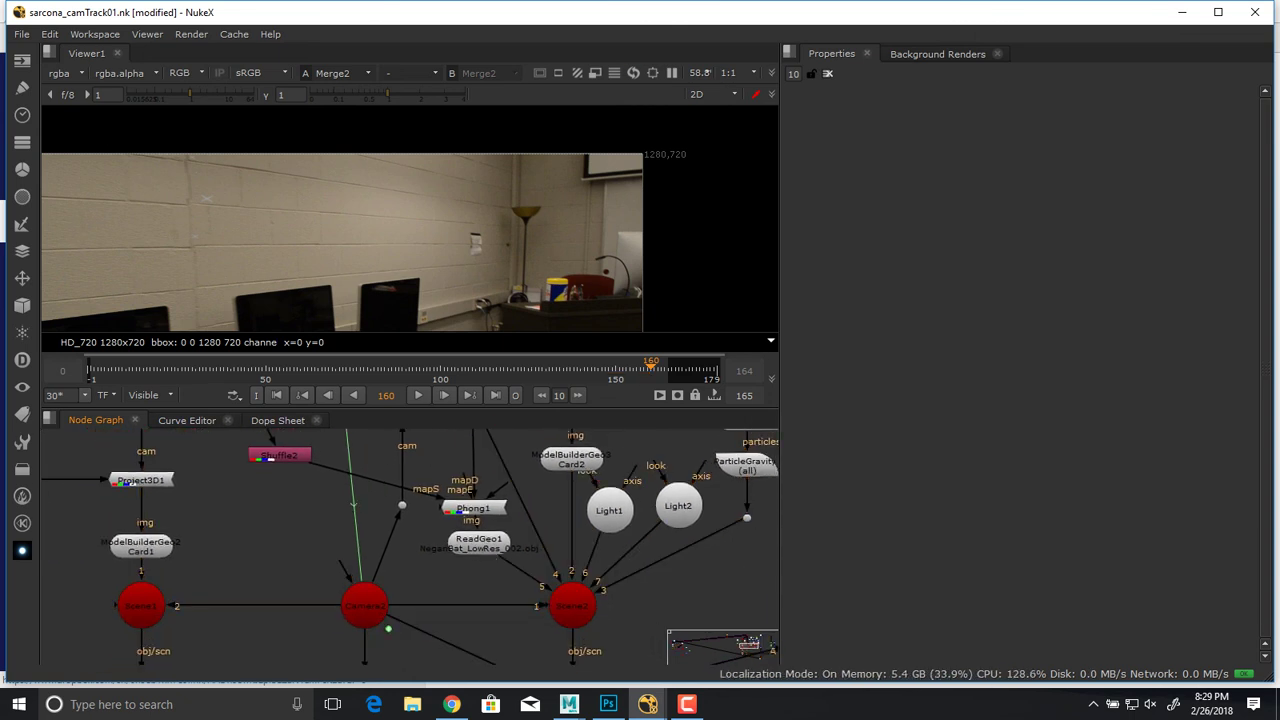
pyautogui.doubleClick(479, 541)
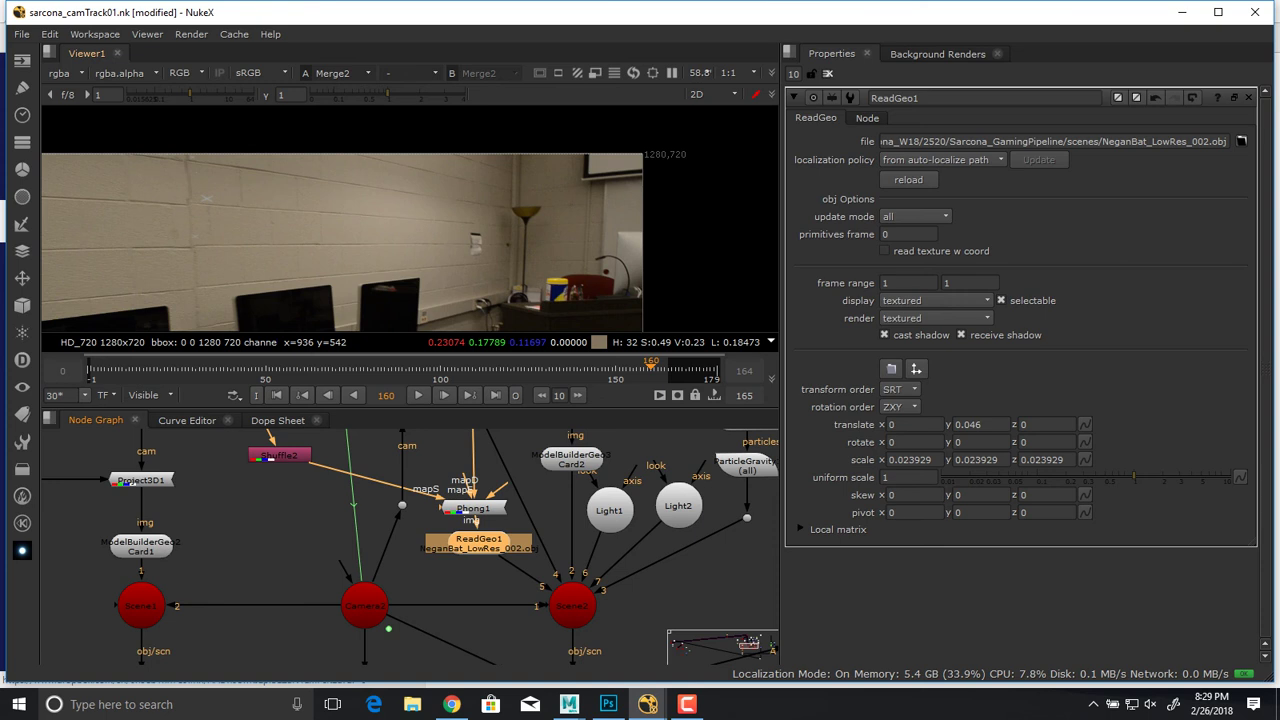
pyautogui.press('Tab')
# Switch to Chrome and open TurboSquid's free 3D model search in a new tab.
pyautogui.click(452, 704)
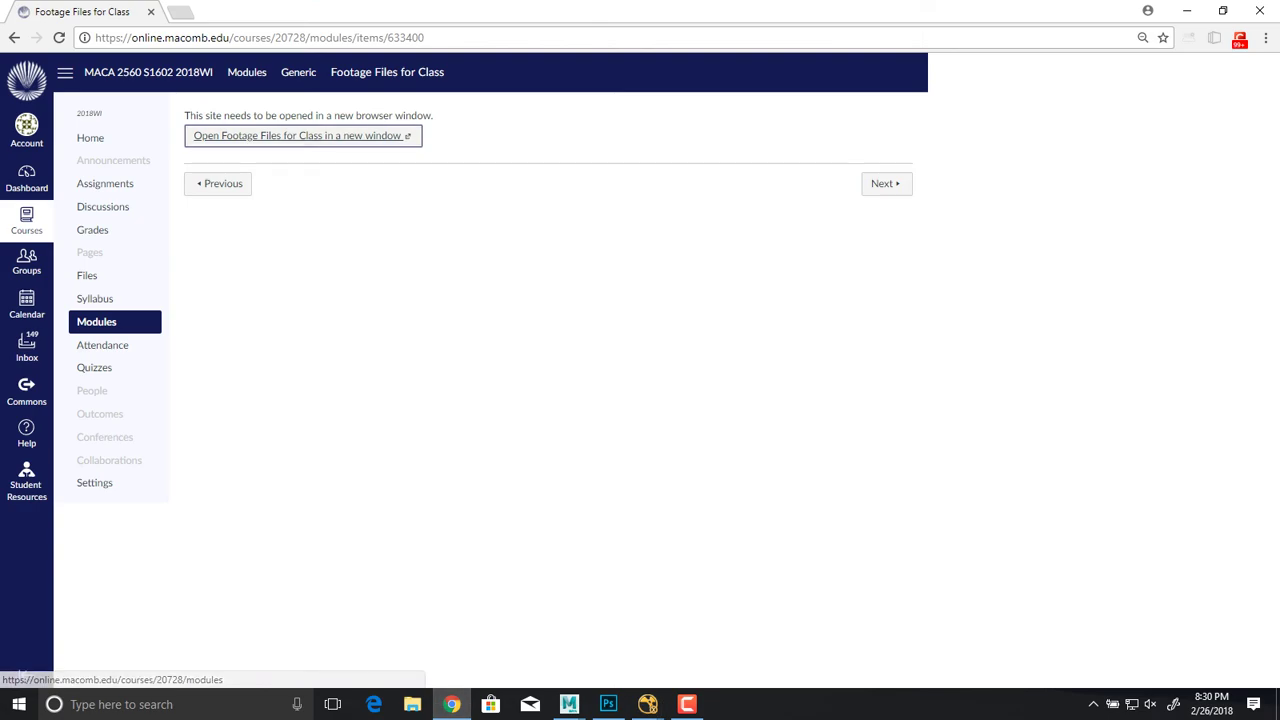
pyautogui.hotkey('ctrl', 't')
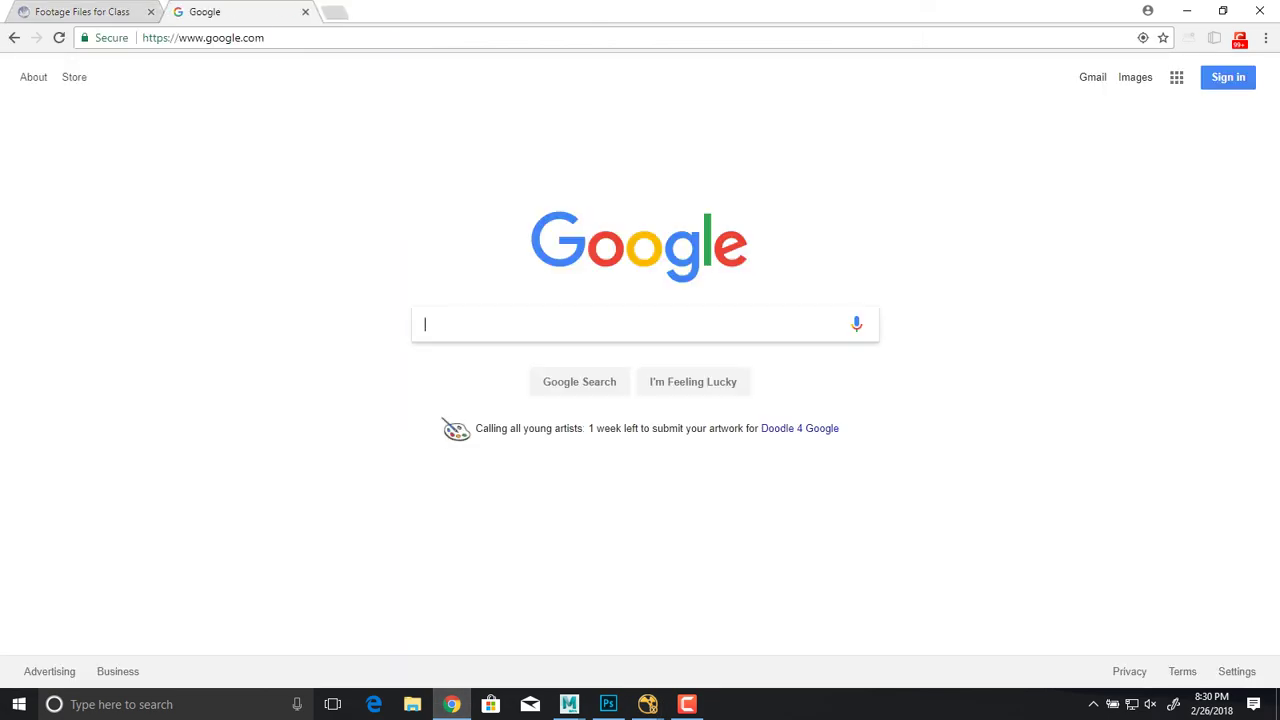
pyautogui.write('t')
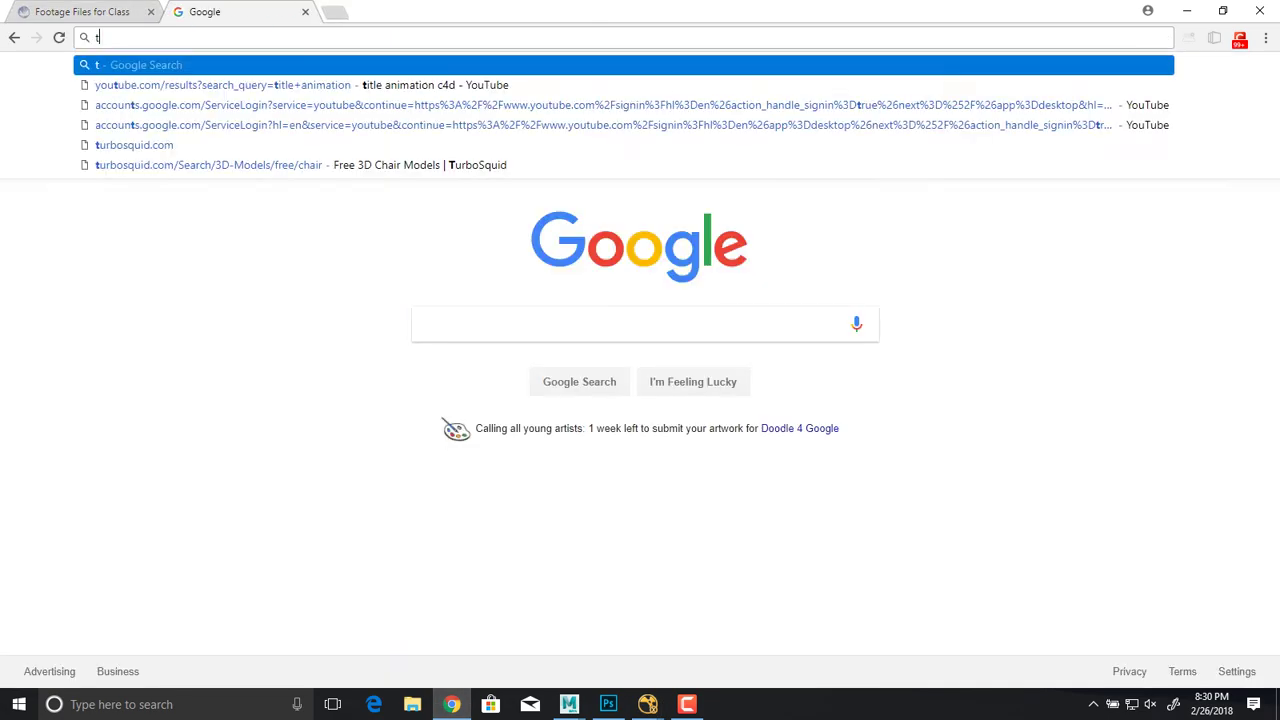
pyautogui.write('urbosquid.com/Search/3D-Models/free/chairui')
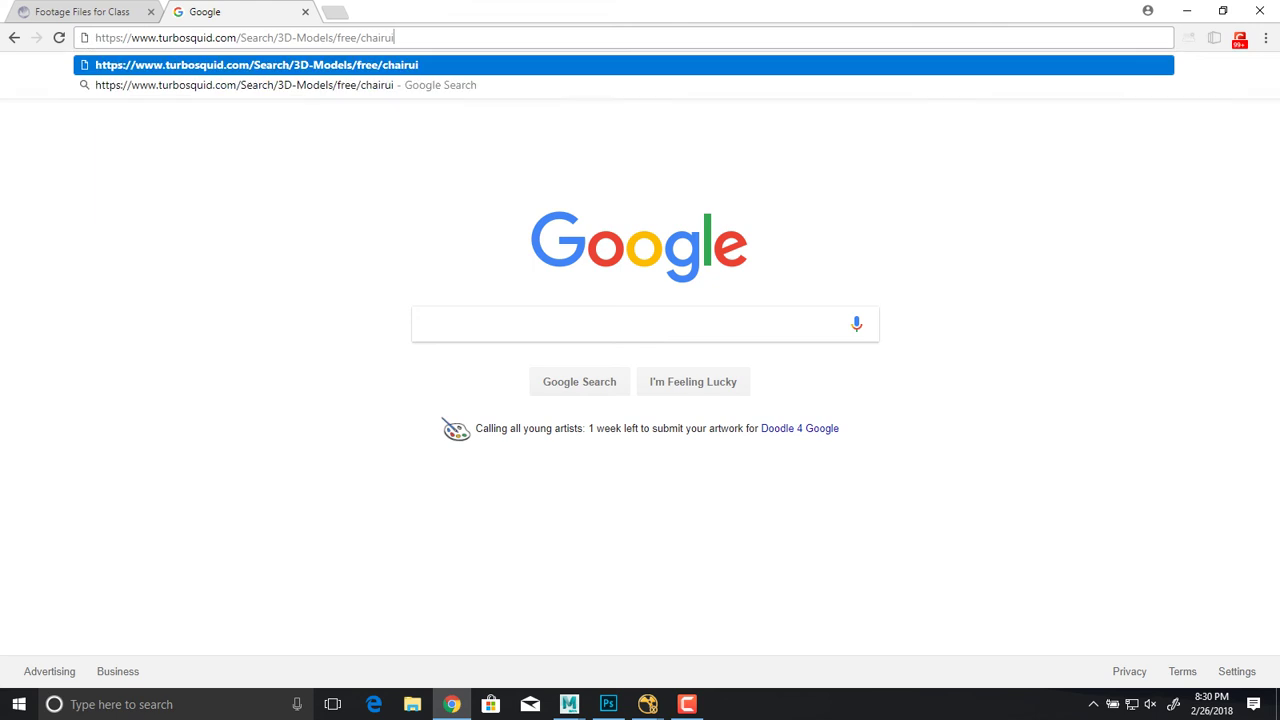
pyautogui.press('Return')
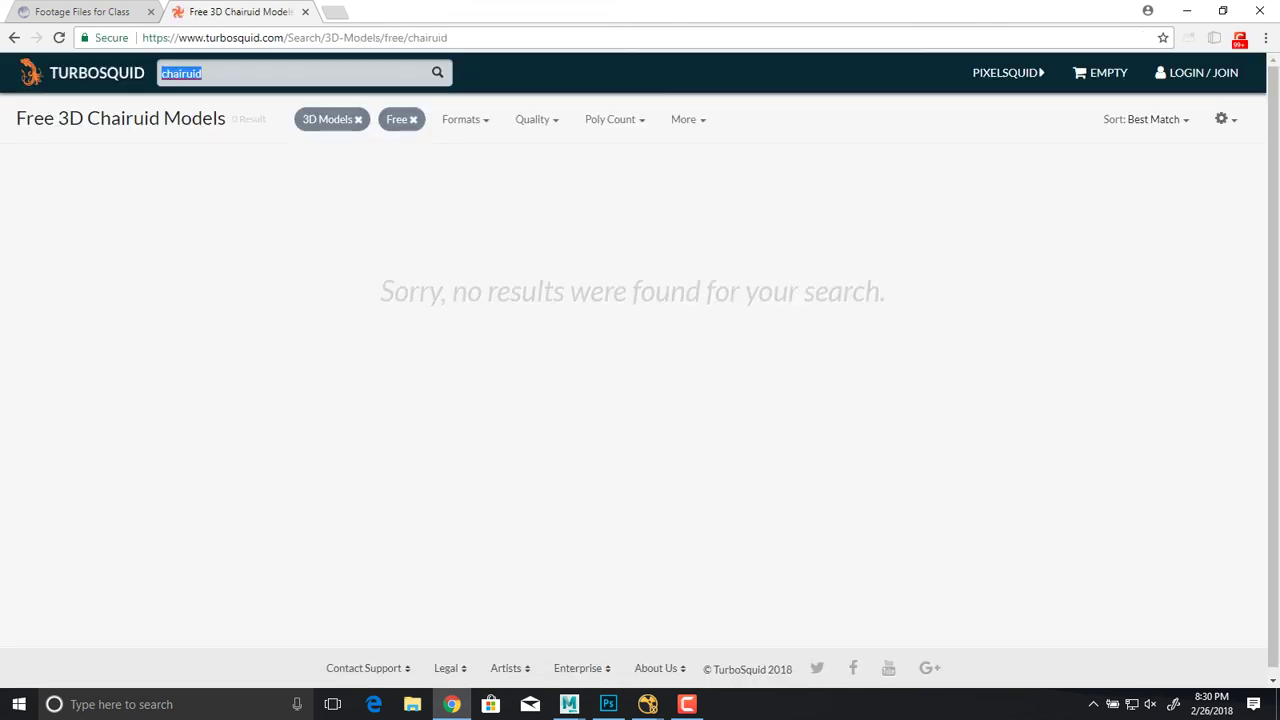
# Search TurboSquid for computer, limit the results to free models, and open the page of the MacBook-style Laptop model.
pyautogui.press('BackSpace')
pyautogui.write('computer')
pyautogui.press('Return')
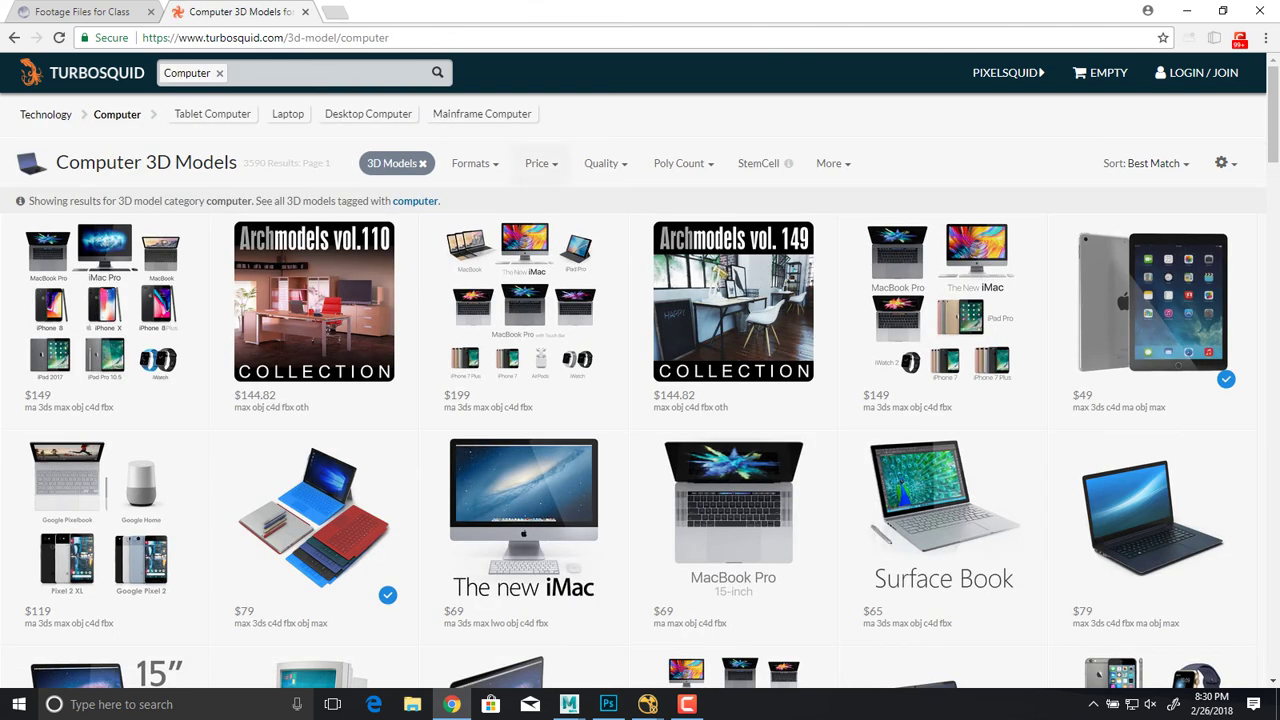
pyautogui.click(541, 163)
pyautogui.click(543, 277)
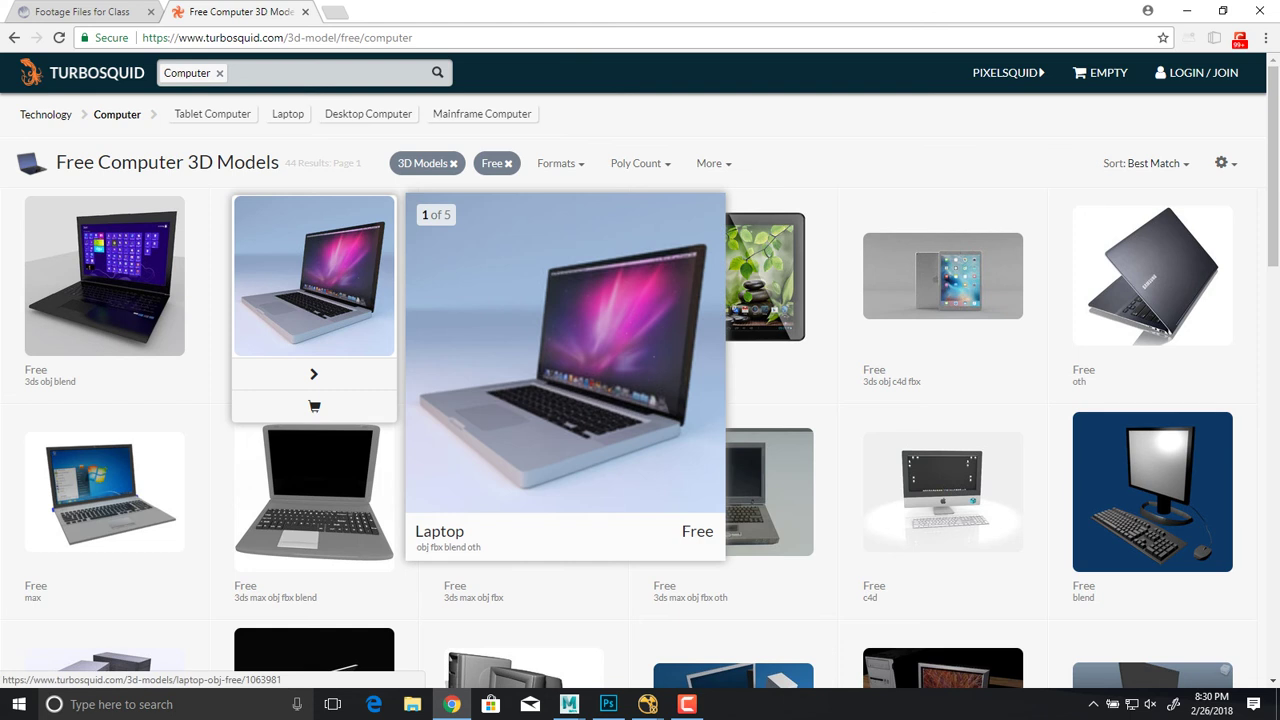
pyautogui.click(314, 276)
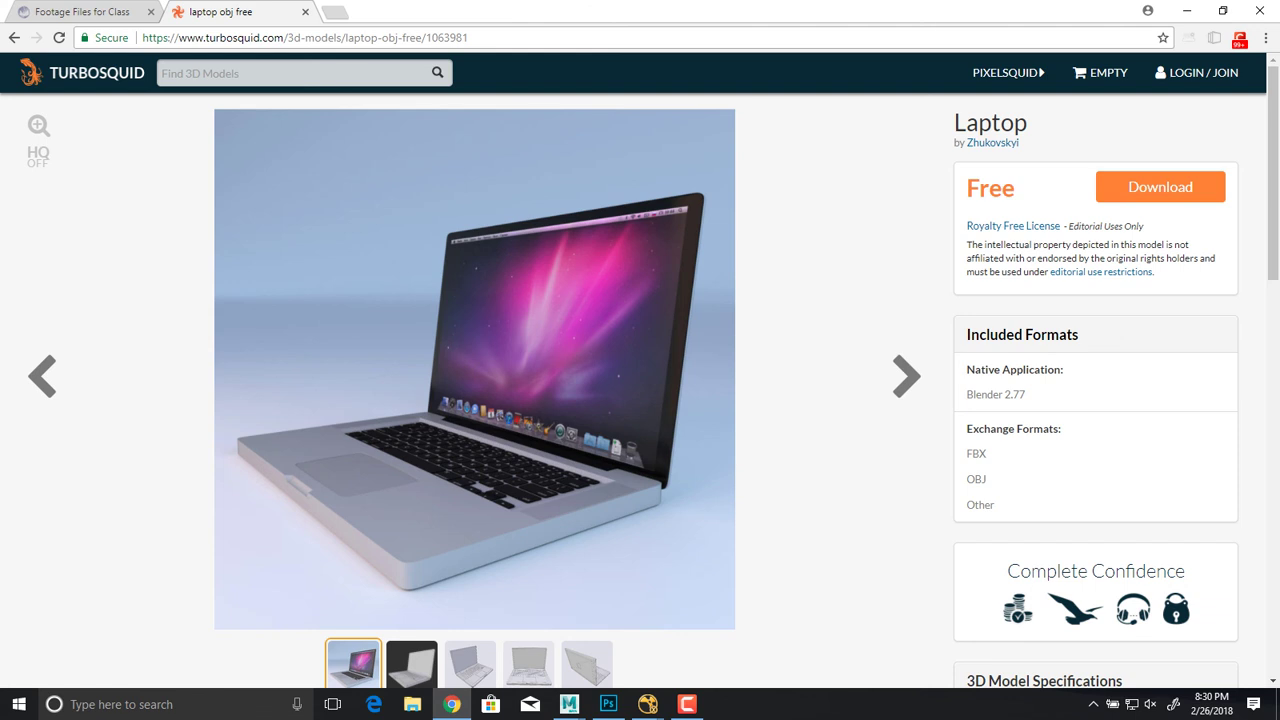
# Switch back to NukeX, close all open node properties, and look over the 3D scene in the enlarged viewer.
pyautogui.hotkey('alt', 'Tab')
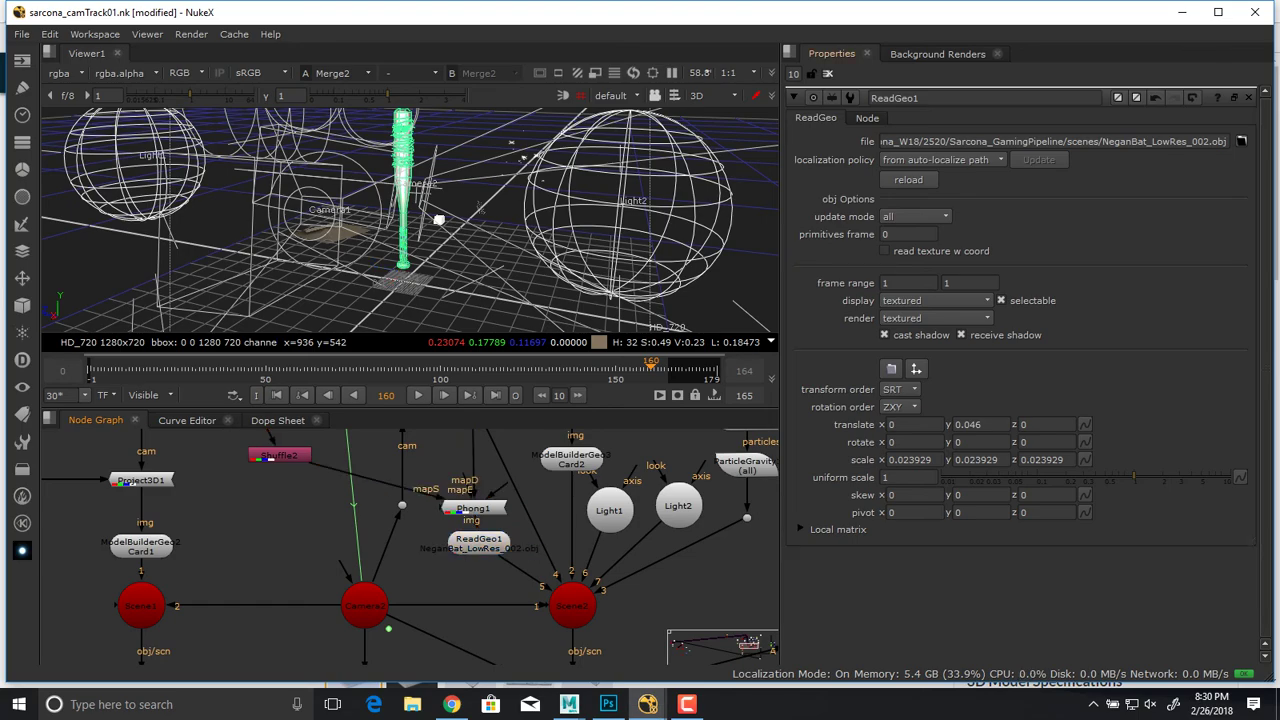
pyautogui.click(828, 74)
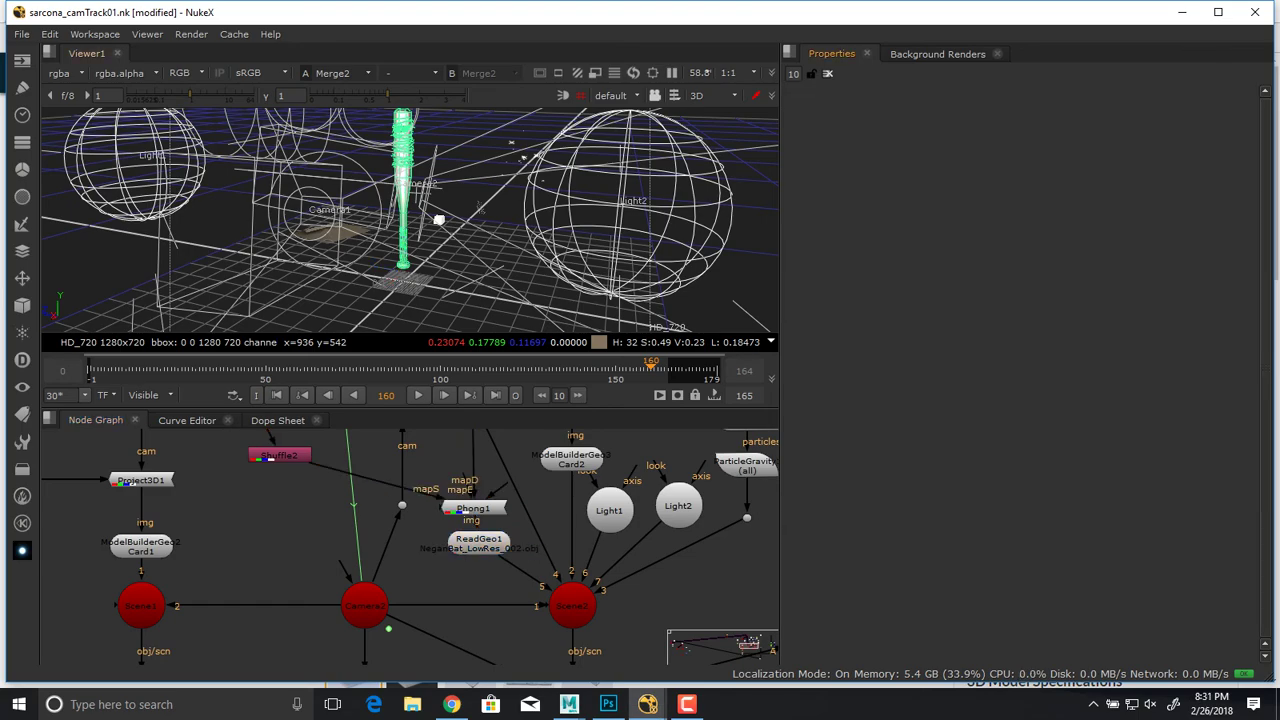
pyautogui.press('space')
pyautogui.scroll(-6, 690, 366)
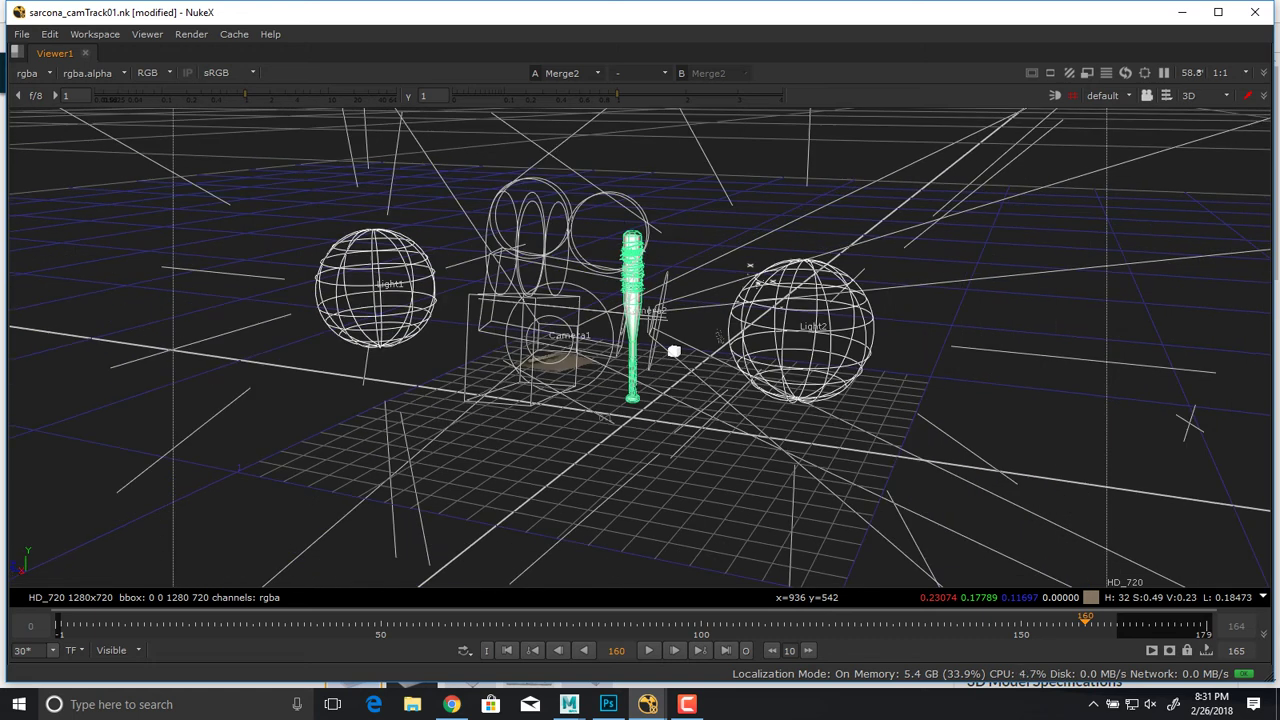
pyautogui.moveTo(666, 345)
pyautogui.keyDown('ctrl'); pyautogui.mouseDown()
pyautogui.moveTo(743, 386)
pyautogui.moveTo(742, 337)
pyautogui.moveTo(691, 343)
pyautogui.moveTo(686, 371)
pyautogui.moveTo(674, 346)
pyautogui.mouseUp(); pyautogui.keyUp('ctrl')
pyautogui.press('space')
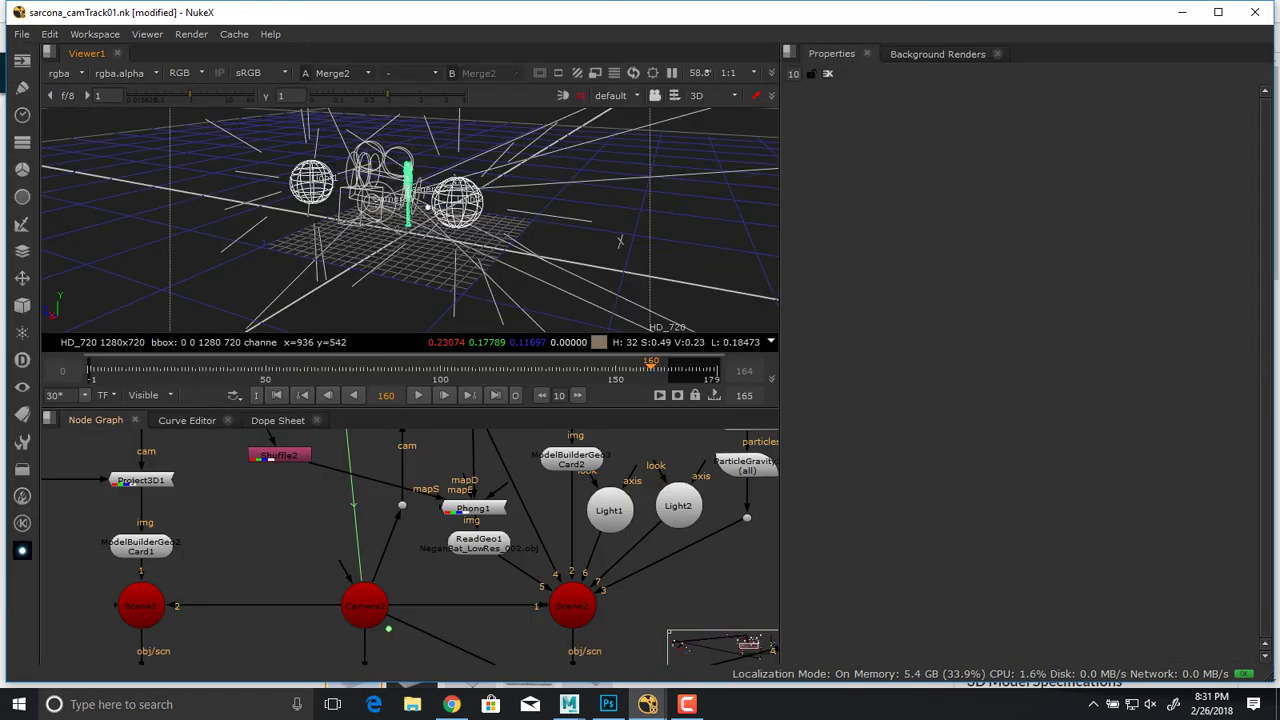
# Add a ReadGeo node in an empty area of the node graph and load HighRes_Crate.obj from the scenes folder.
pyautogui.scroll(6, 295, 542)
pyautogui.scroll(-6, 295, 542)
pyautogui.moveTo(295, 542); pyautogui.dragTo(1116, 499, button='middle')
pyautogui.press('r')
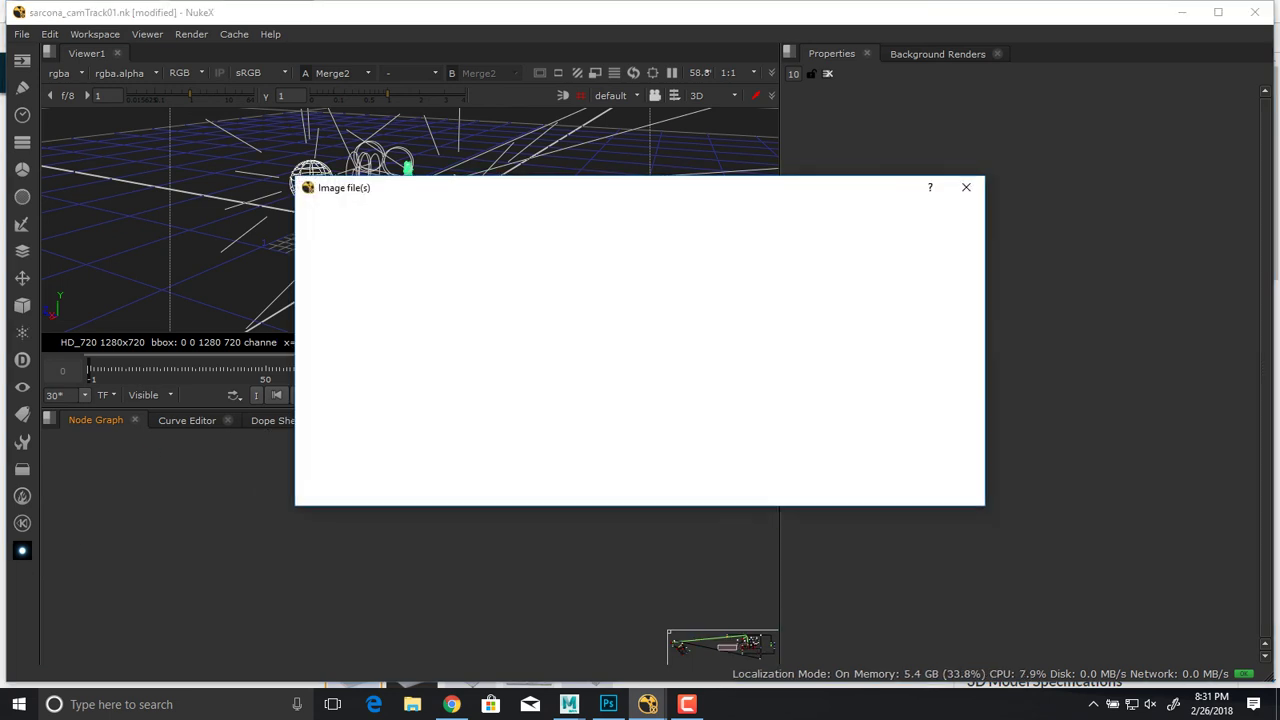
pyautogui.press('Escape')
pyautogui.press('Tab')
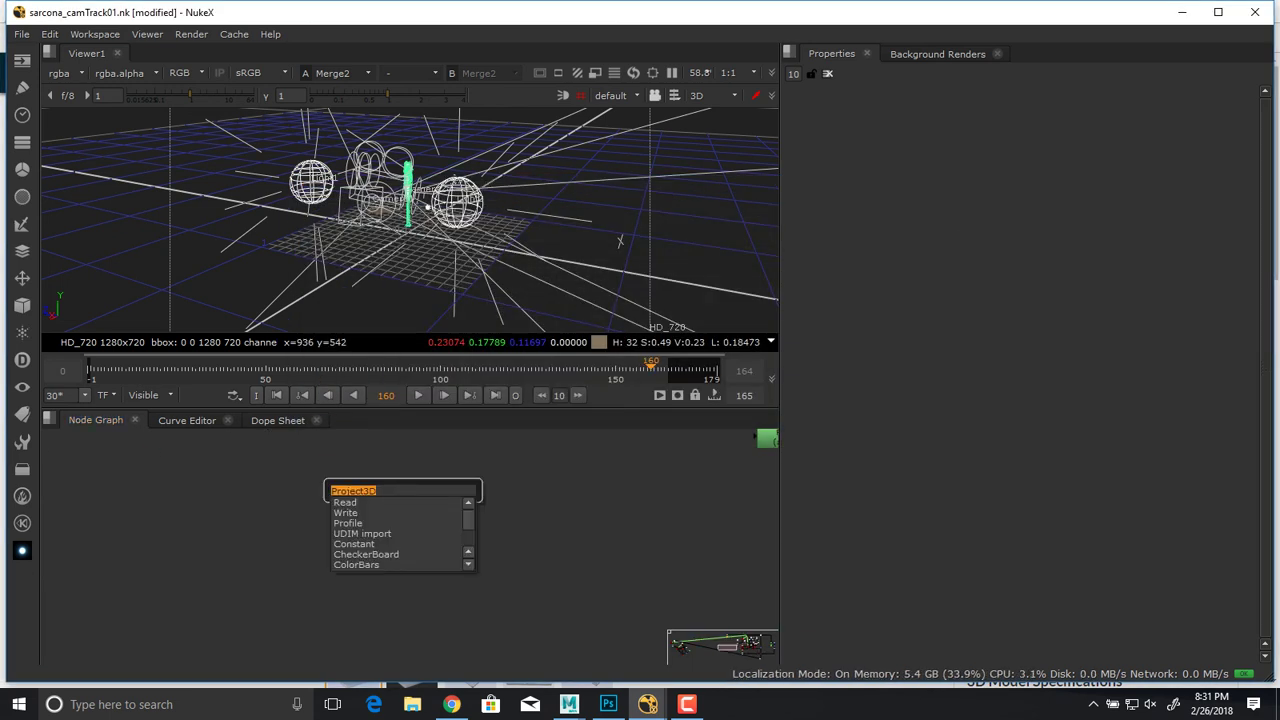
pyautogui.write('read')
pyautogui.press('Down')
pyautogui.press('Return')
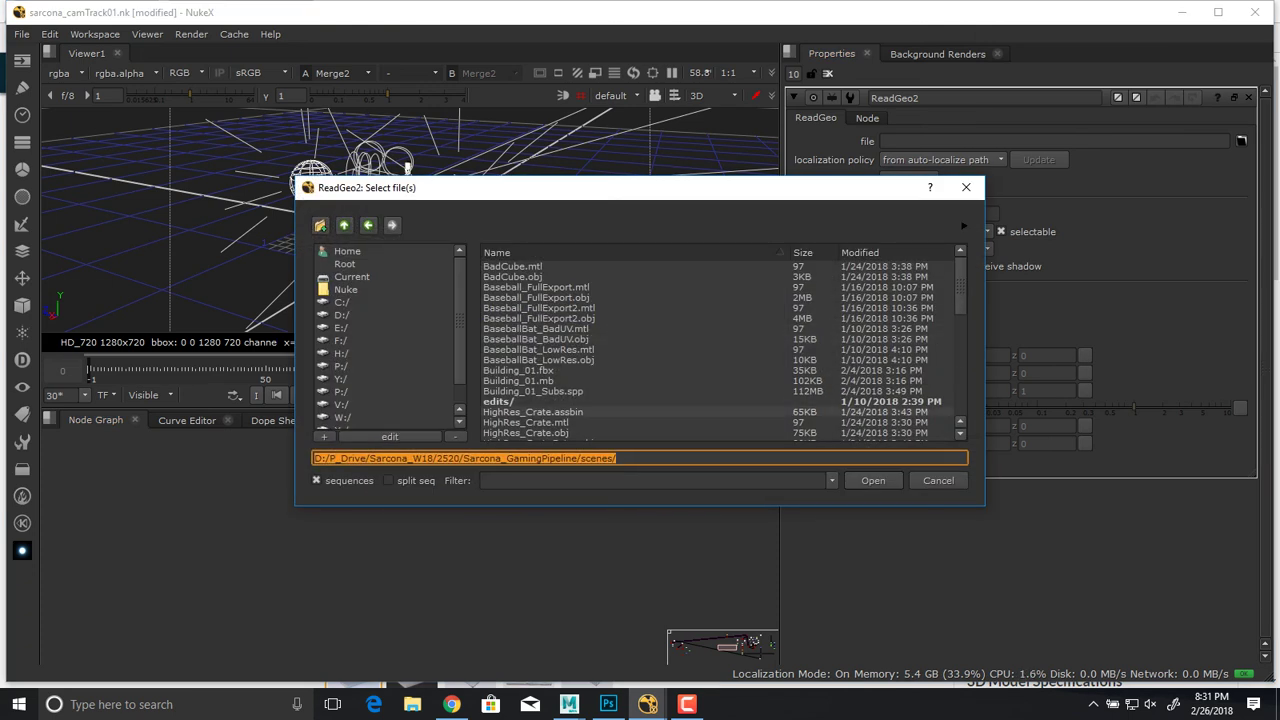
pyautogui.scroll(-2, 640, 415)
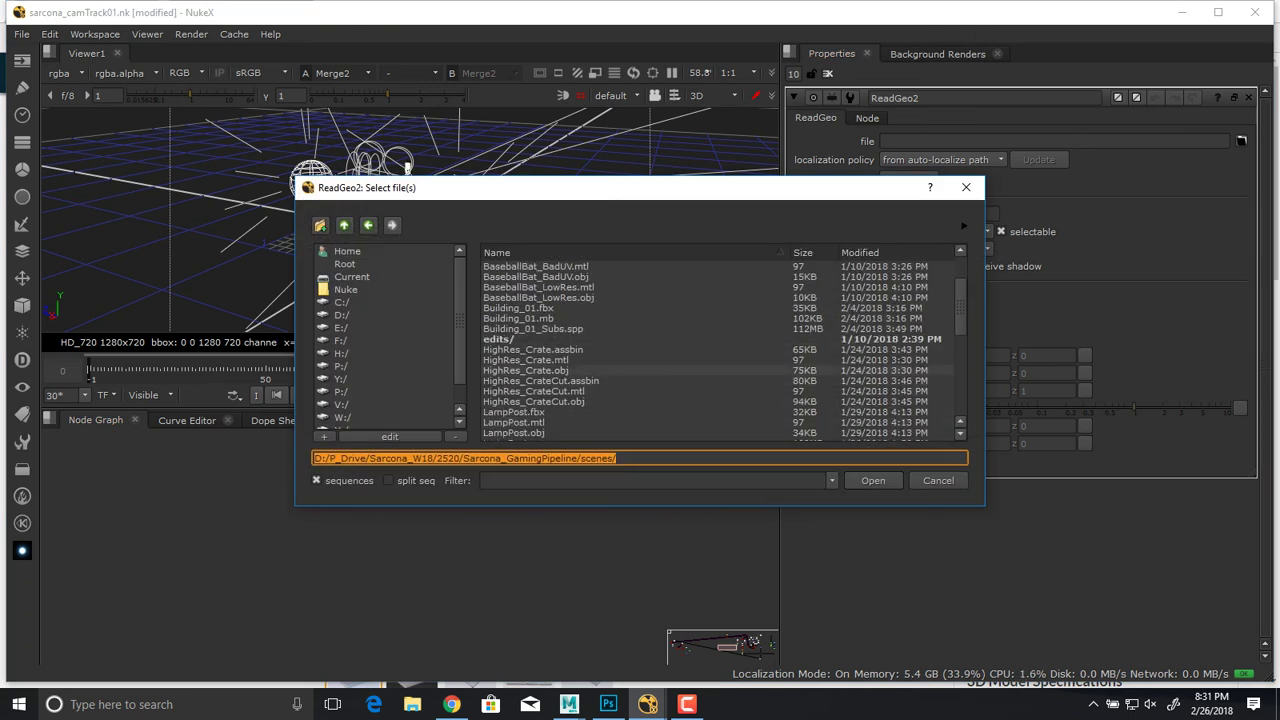
pyautogui.click(540, 370)
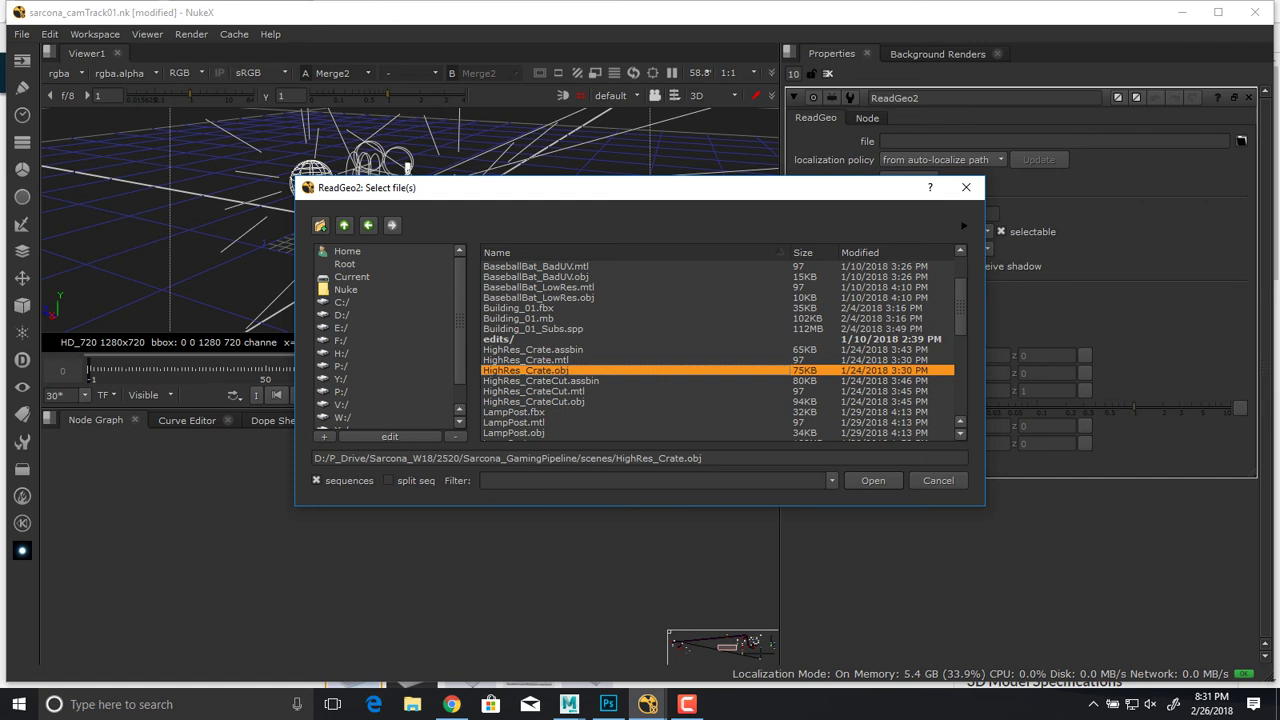
pyautogui.press('Return')
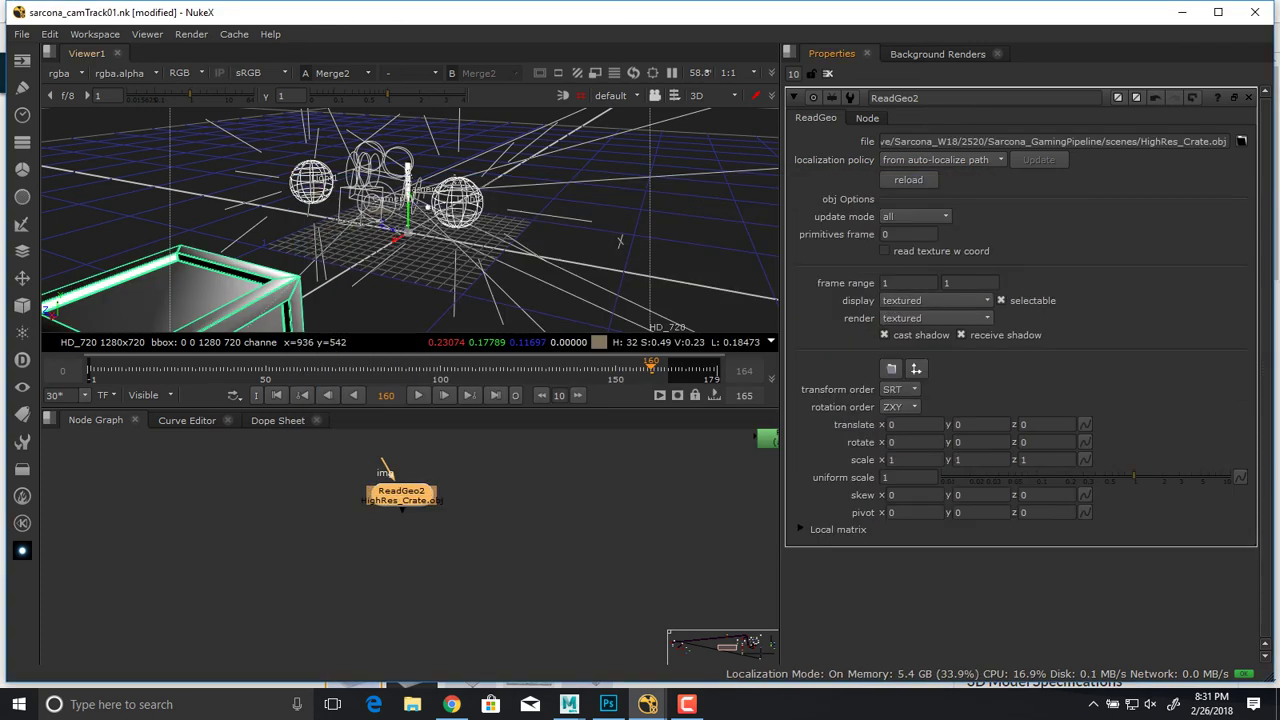
# Examine the crate from several angles in the 3D view and move its ReadGeo2 node lower in the node graph.
pyautogui.keyDown('ctrl'); pyautogui.moveTo(360, 240); pyautogui.dragTo(450, 215); pyautogui.keyUp('ctrl')
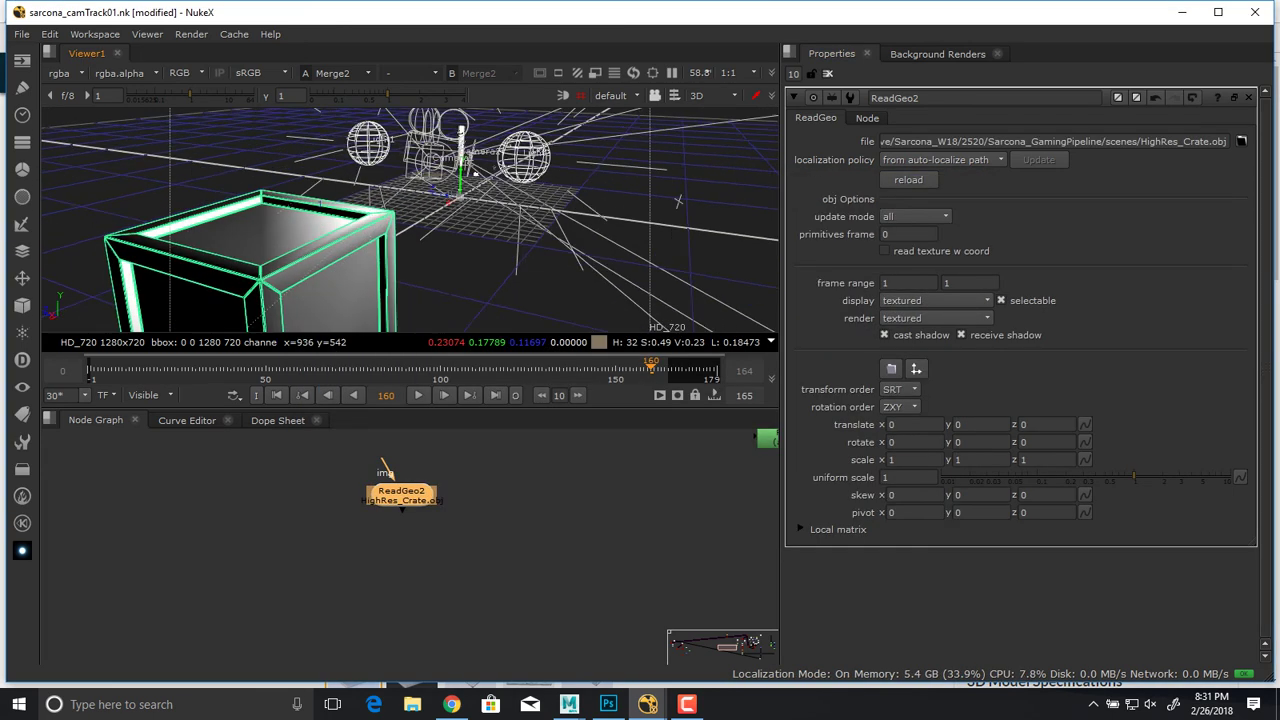
pyautogui.keyDown('alt'); pyautogui.moveTo(400, 260); pyautogui.dragTo(490, 220); pyautogui.keyUp('alt')
pyautogui.click(620, 250)
pyautogui.rightClick(498, 203)
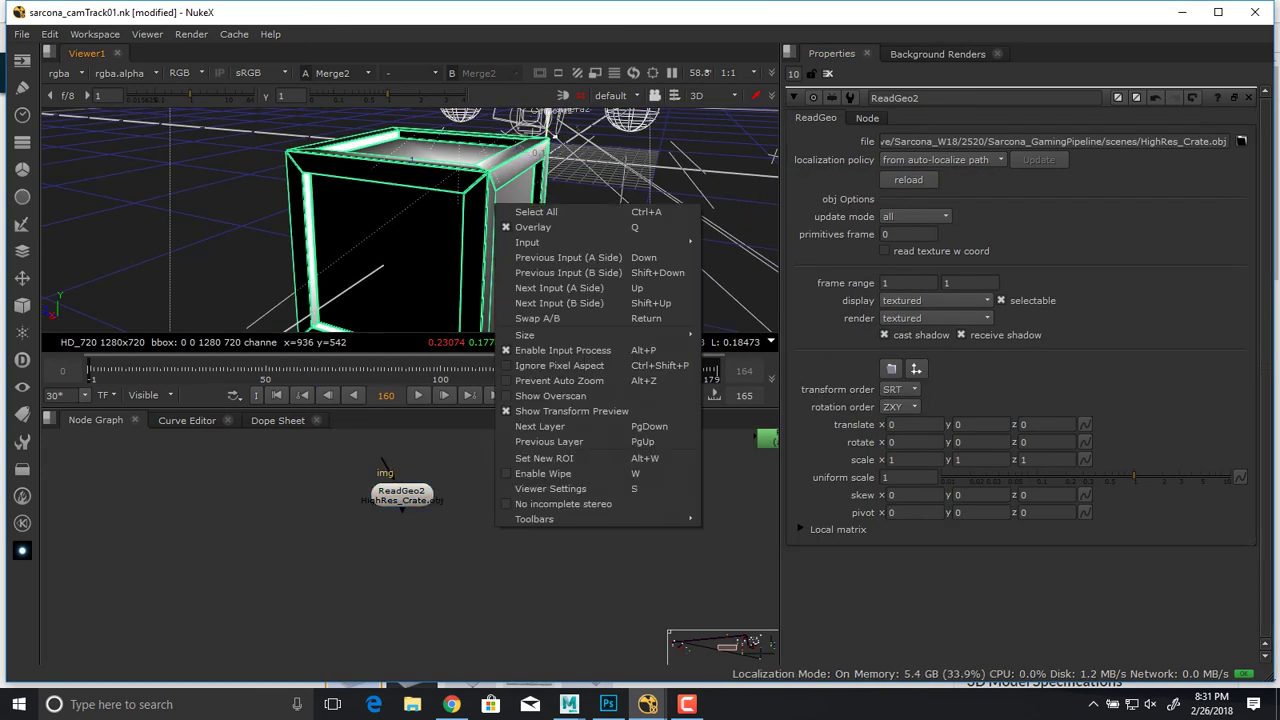
pyautogui.keyDown('alt'); pyautogui.moveTo(498, 203); pyautogui.dragTo(462, 234, button='right'); pyautogui.keyUp('alt')
pyautogui.moveTo(402, 495); pyautogui.dragTo(447, 583)
# Start a Read node above ReadGeo2 for an image file.
pyautogui.click(383, 485)
pyautogui.press('Tab')
pyautogui.press('Escape')
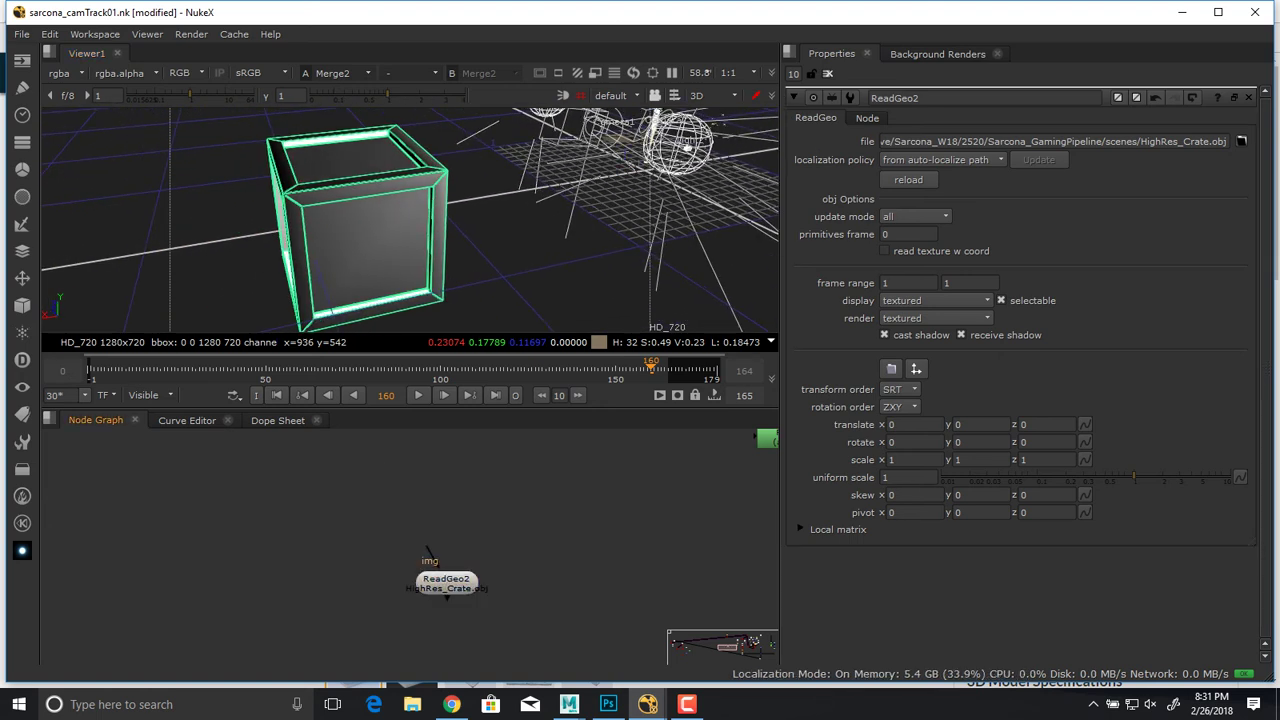
pyautogui.press('Tab')
pyautogui.write('read')
pyautogui.press('Return')
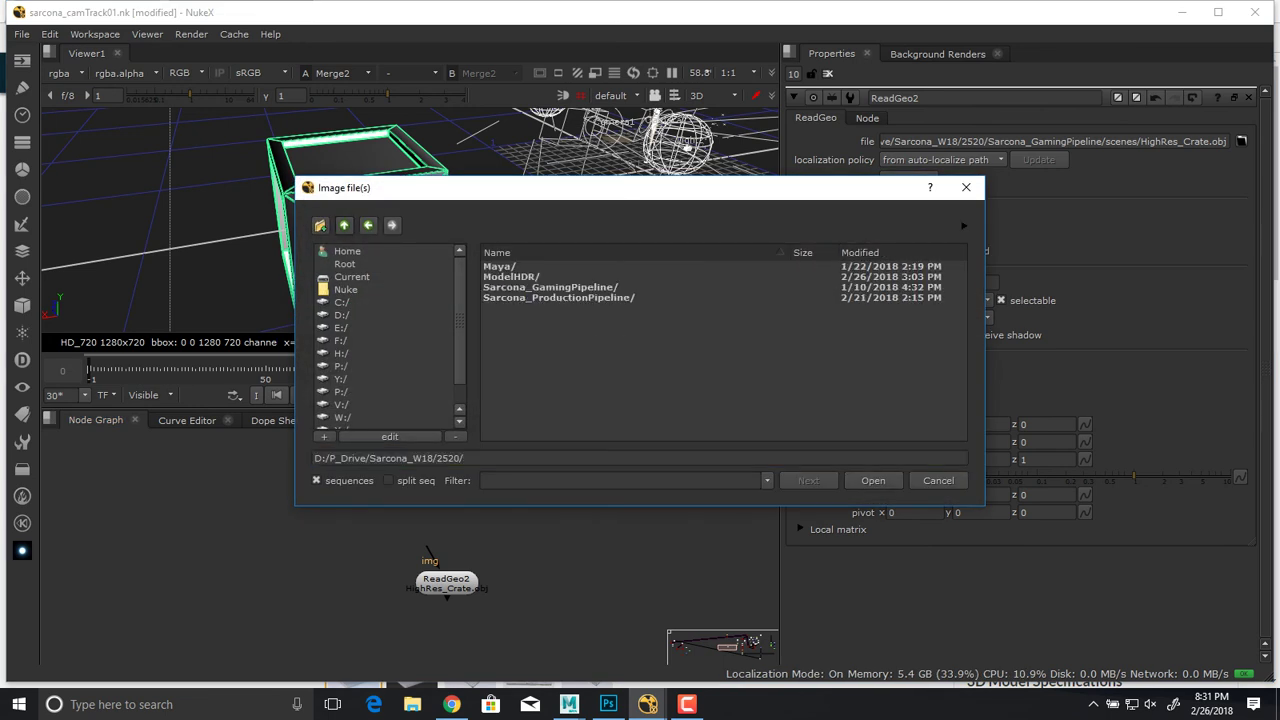
# Switch to Chrome and examine the Laptop model's specifications and user reviews, highlighting the comment about its textures.
pyautogui.hotkey('alt', 'Tab')
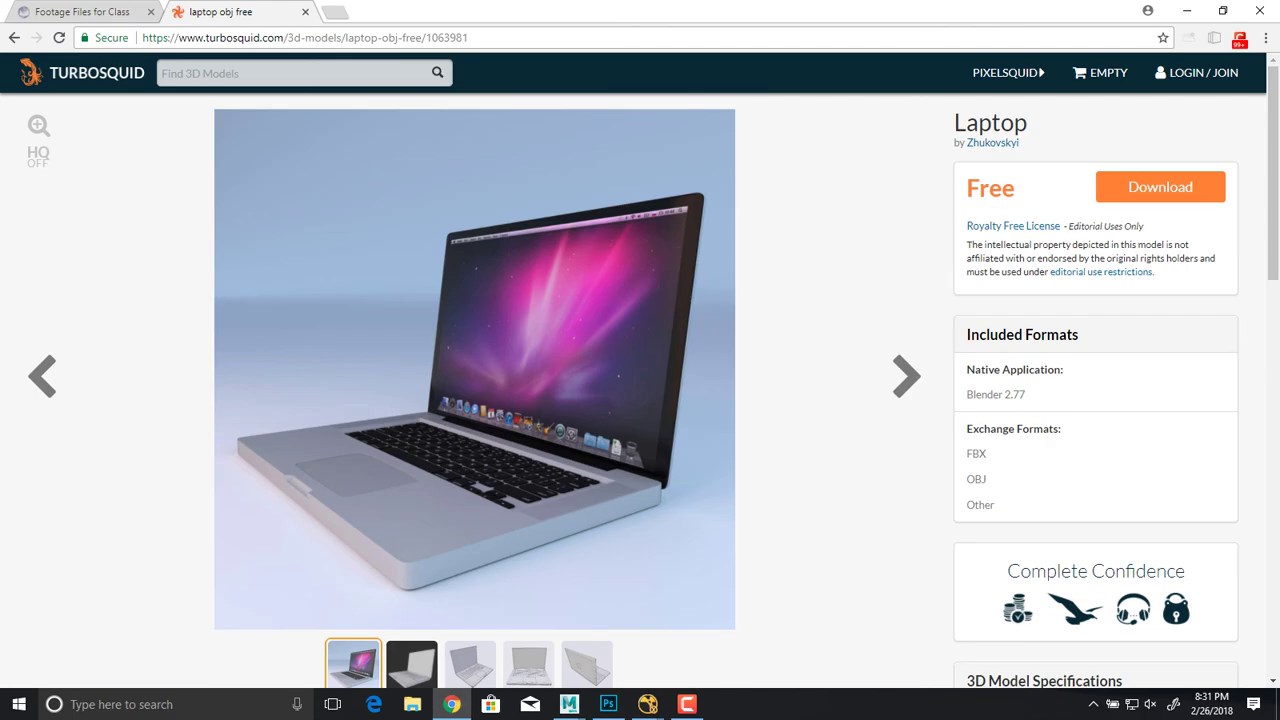
pyautogui.scroll(-4, 640, 370)
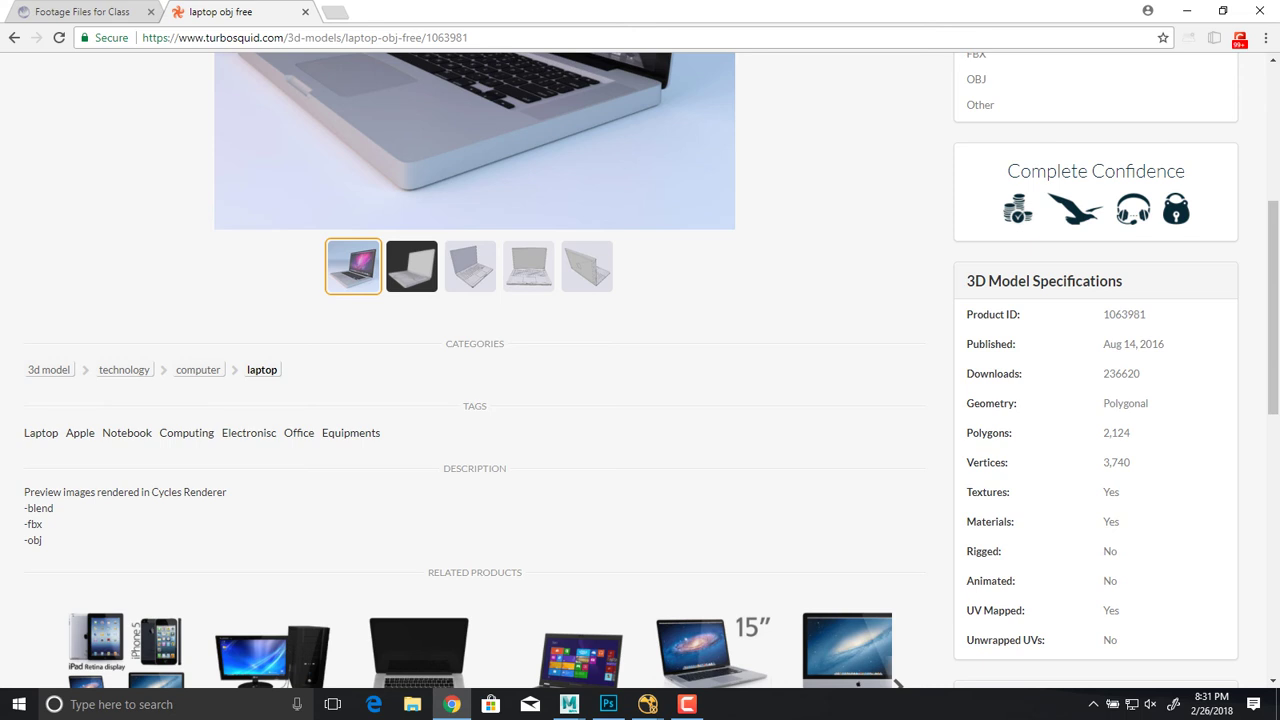
pyautogui.scroll(-5, 640, 370)
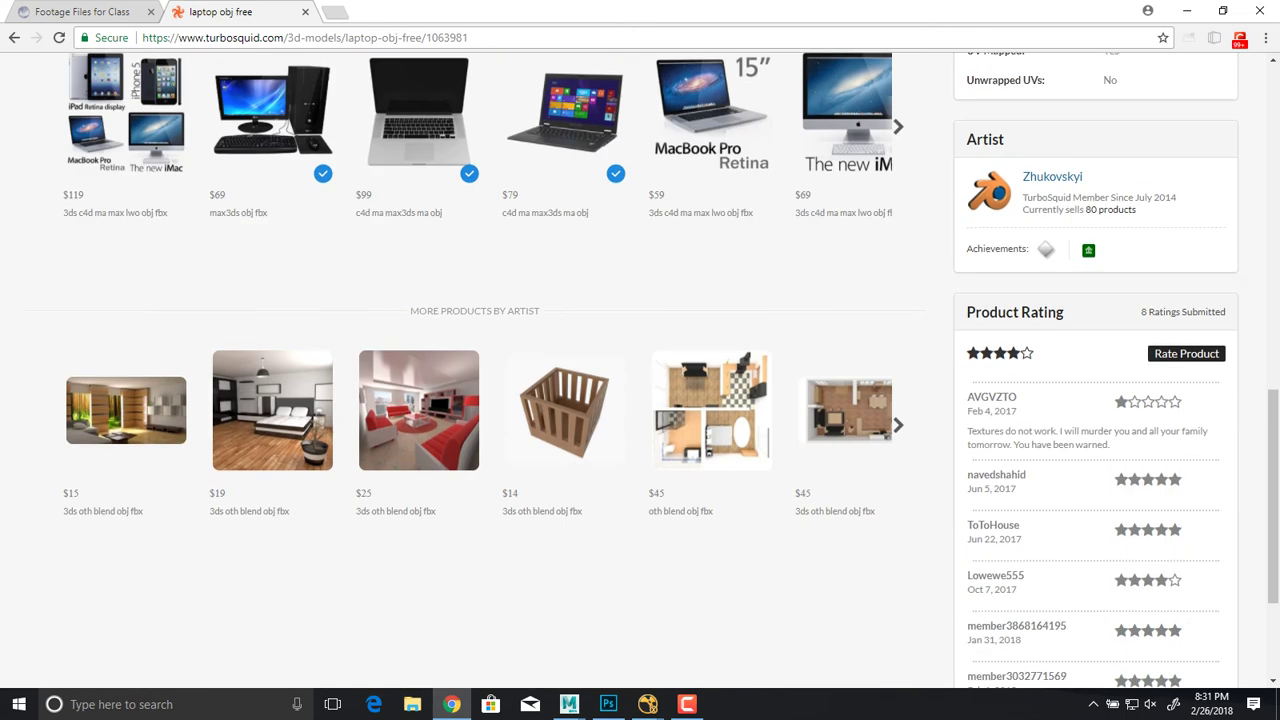
pyautogui.moveTo(976, 431)
pyautogui.mouseDown()
pyautogui.moveTo(1096, 431)
pyautogui.moveTo(1110, 444)
pyautogui.moveTo(967, 431)
pyautogui.mouseUp()
pyautogui.click(1110, 445)
pyautogui.scroll(-2, 640, 360)
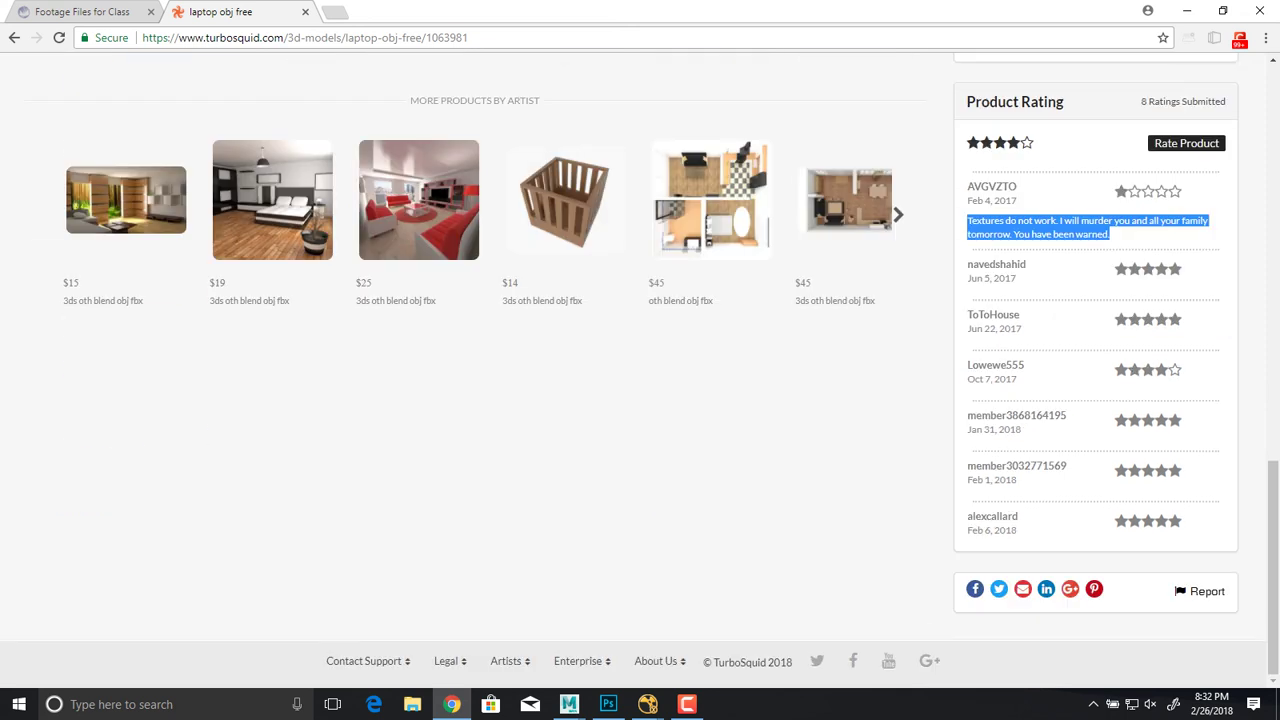
pyautogui.scroll(7, 640, 360)
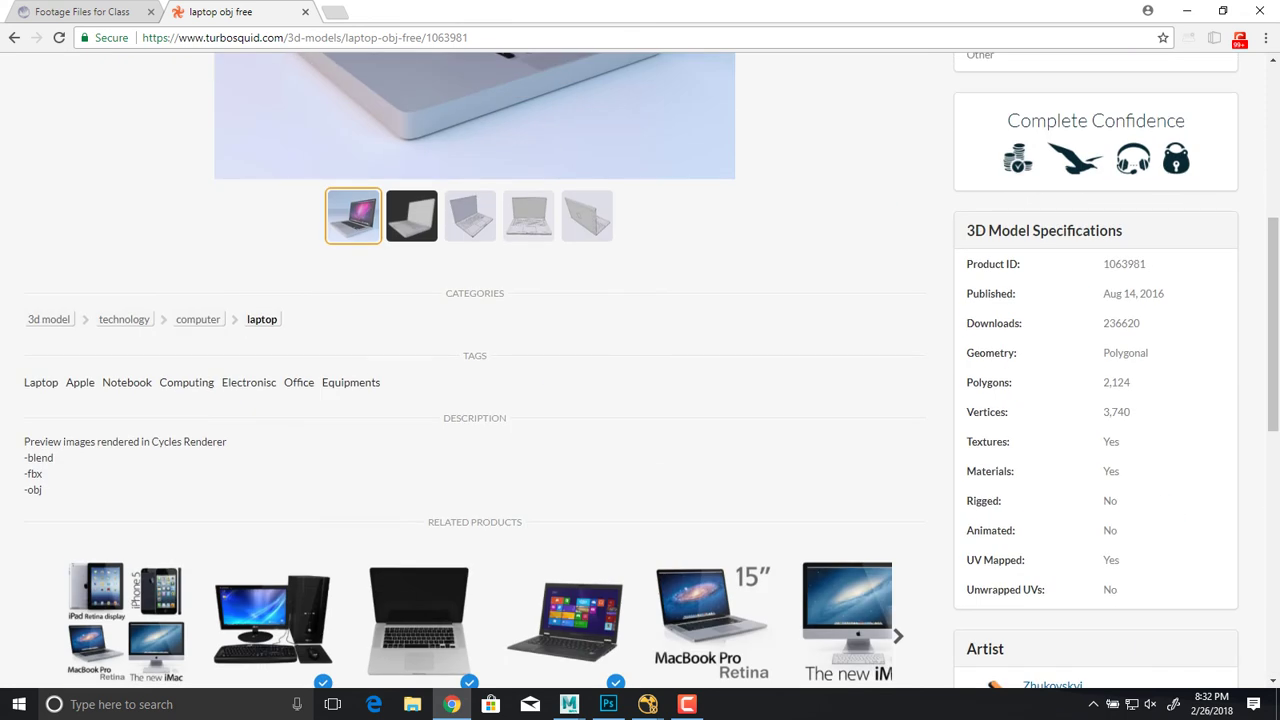
# Check the Textures entry in the Laptop model's specifications and view its wireframe preview image.
pyautogui.moveTo(967, 442); pyautogui.dragTo(1011, 442)
pyautogui.doubleClick(1111, 442)
pyautogui.moveTo(1103, 442); pyautogui.dragTo(960, 442)
pyautogui.click(945, 442)
pyautogui.scroll(1, 945, 442)
pyautogui.scroll(5, 640, 370)
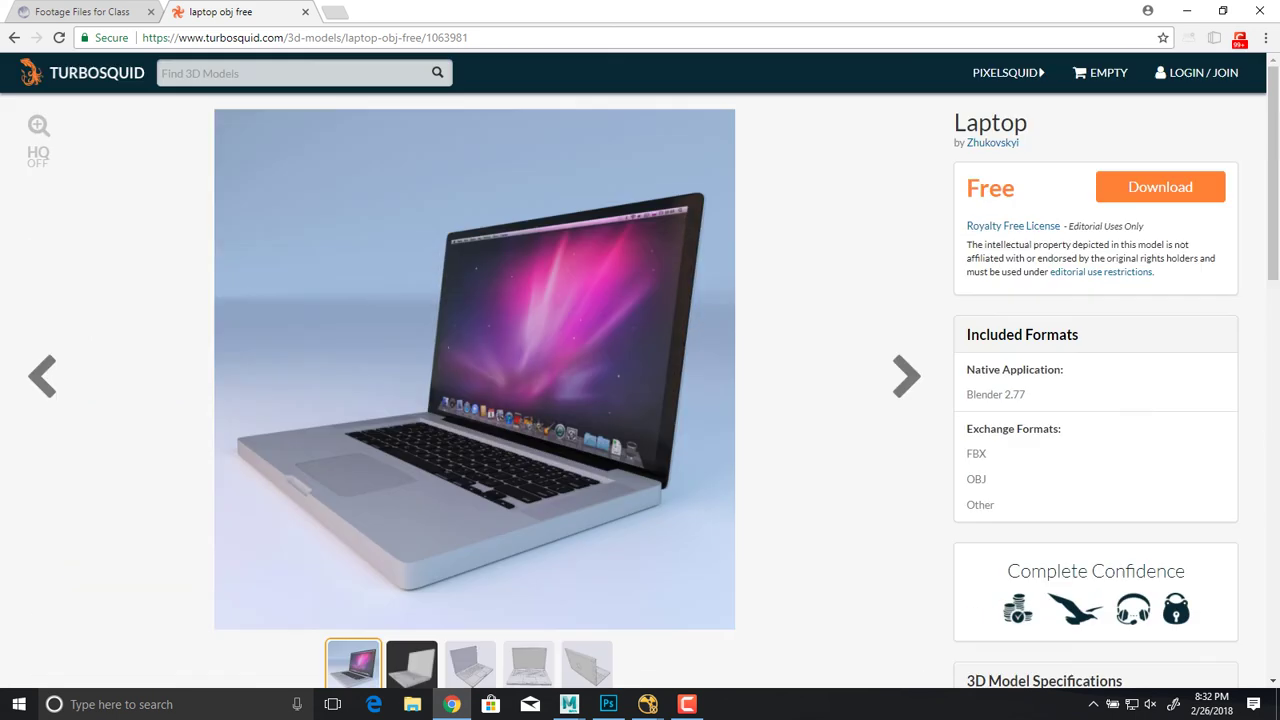
pyautogui.scroll(-1, 640, 370)
pyautogui.click(411, 586)
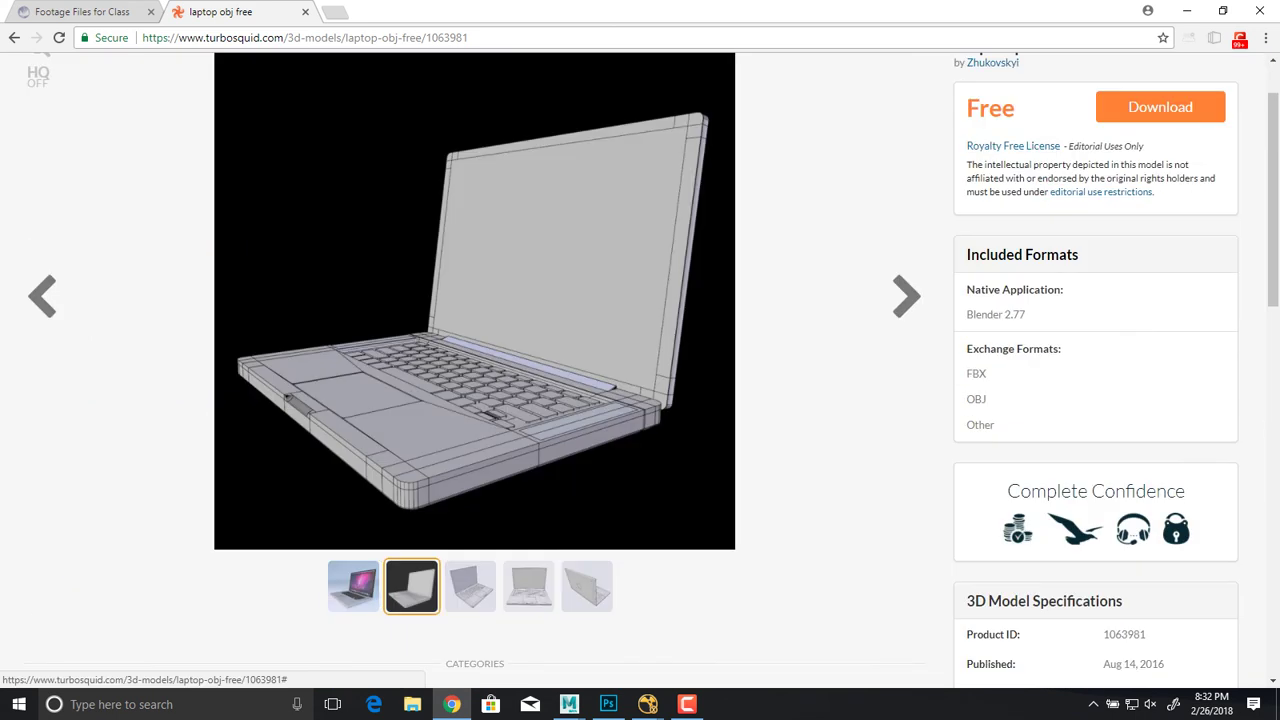
# Switch back to Nuke and browse for the image file into the GamingPipeline project inside the 2520 folder.
pyautogui.hotkey('alt', 'Tab')
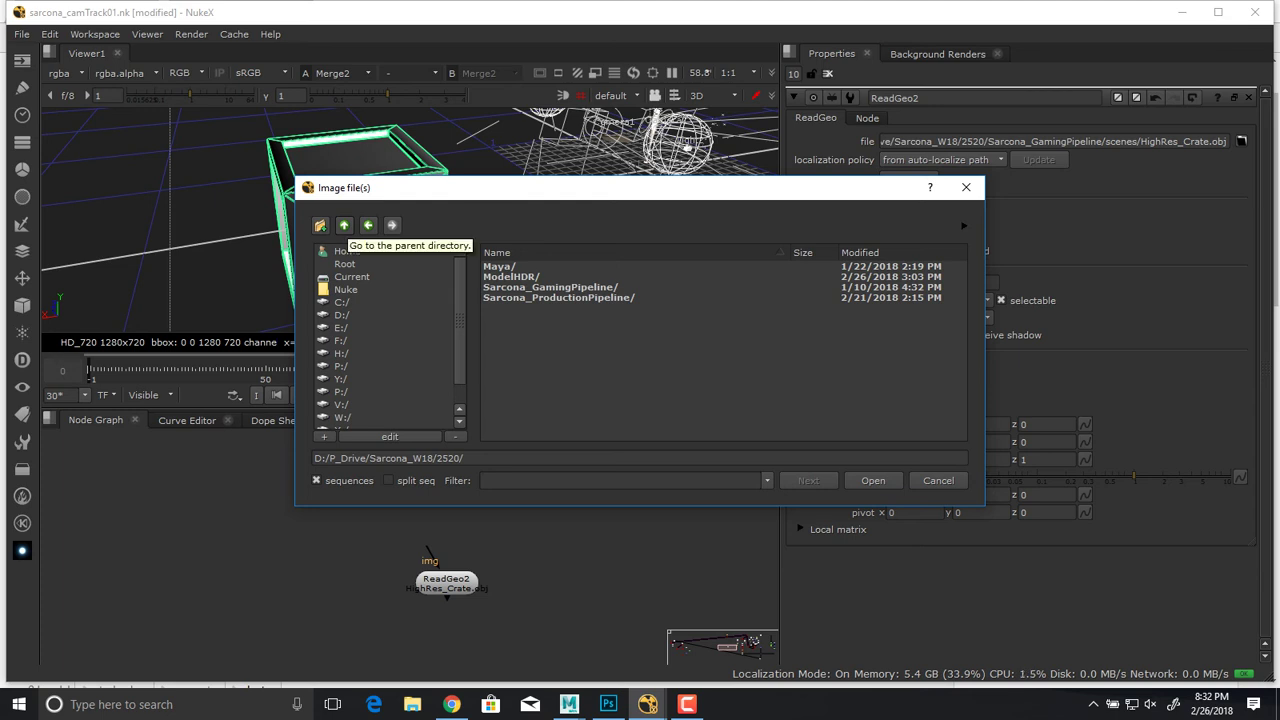
pyautogui.hotkey('alt', 'Tab')
pyautogui.hotkey('alt', 'Tab')
pyautogui.click(344, 226)
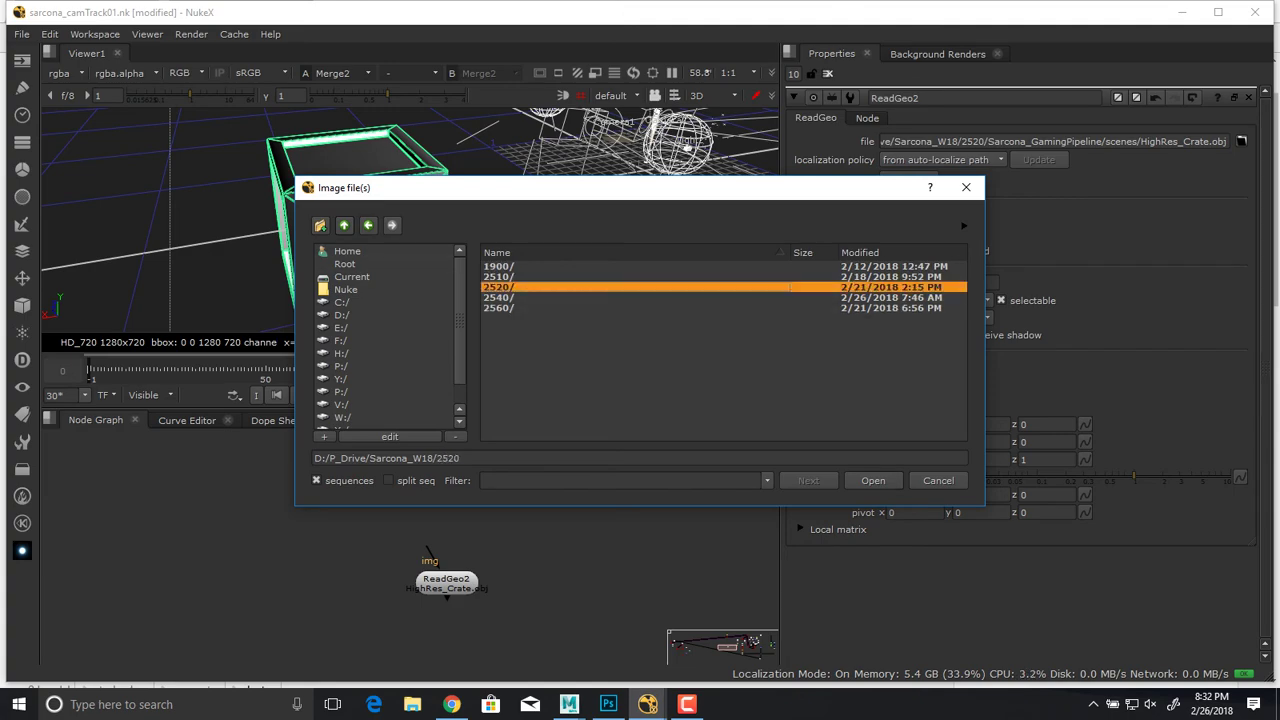
pyautogui.doubleClick(498, 287)
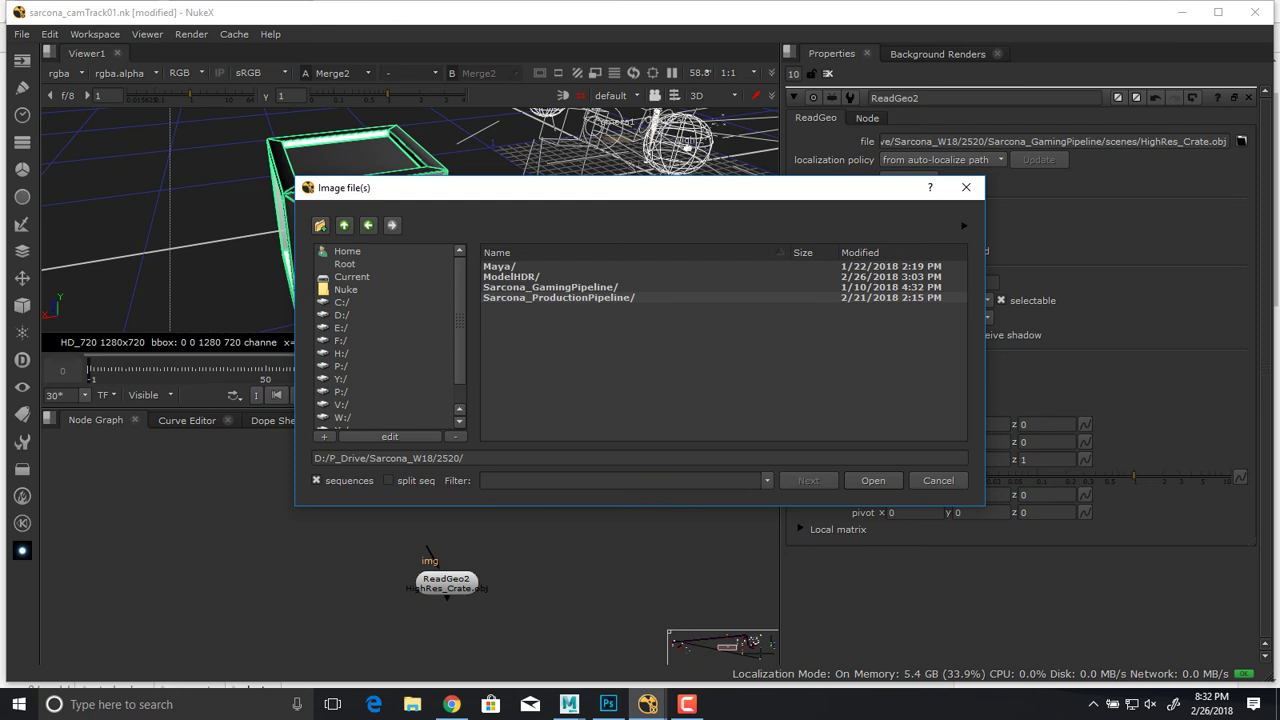
pyautogui.doubleClick(558, 298)
pyautogui.click(368, 226)
pyautogui.moveTo(558, 296); pyautogui.dragTo(558, 289)
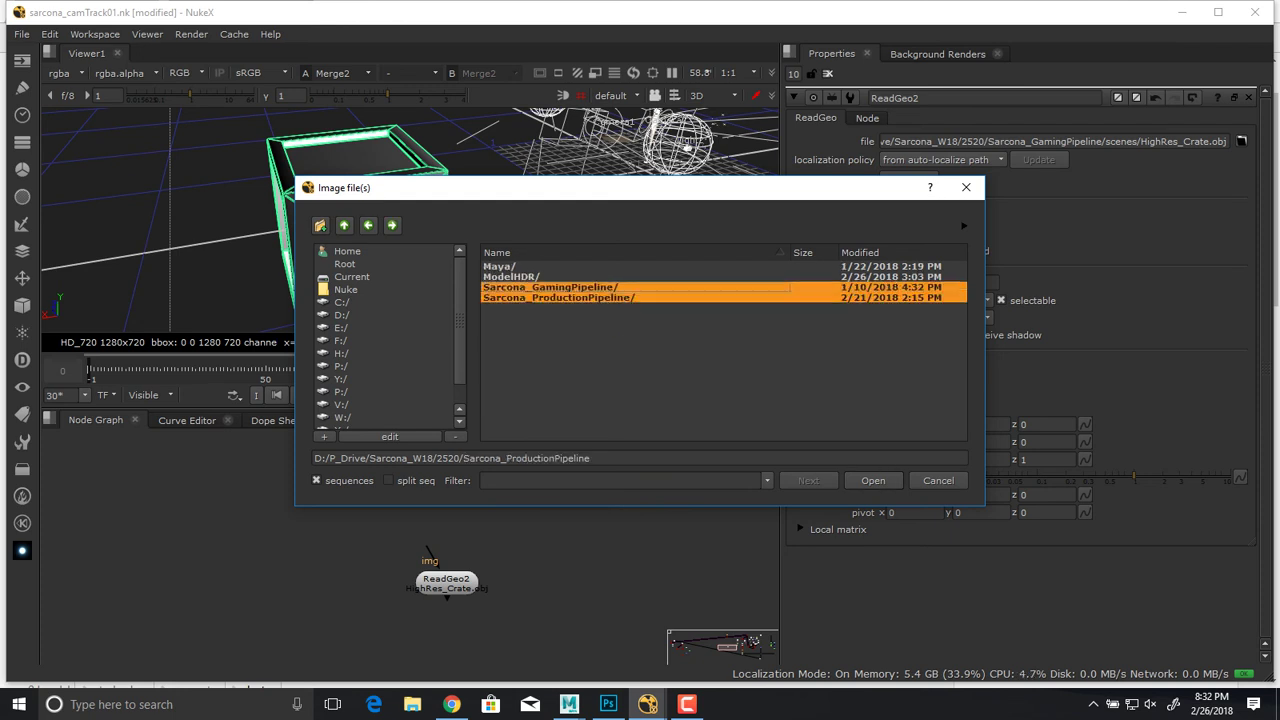
pyautogui.doubleClick(550, 287)
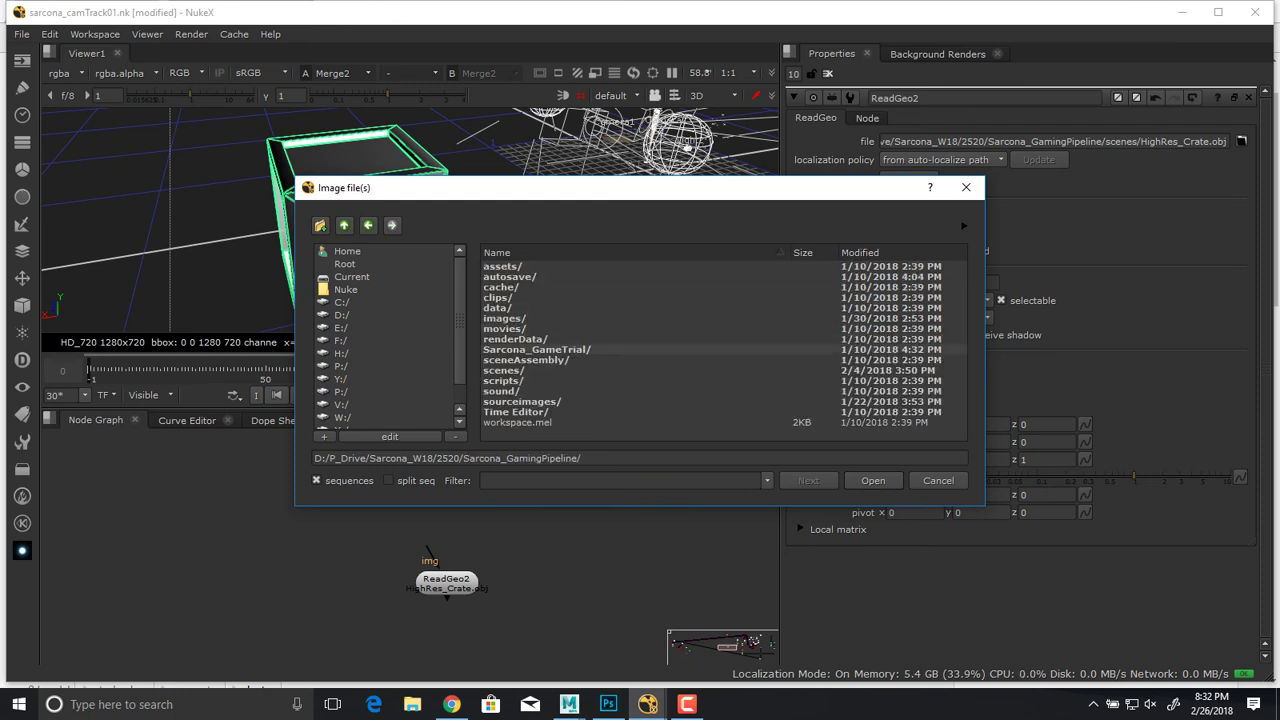
# Browse through the GameTrial project's Content and Geometry folders to its Textures folder.
pyautogui.click(536, 349)
pyautogui.doubleClick(536, 349)
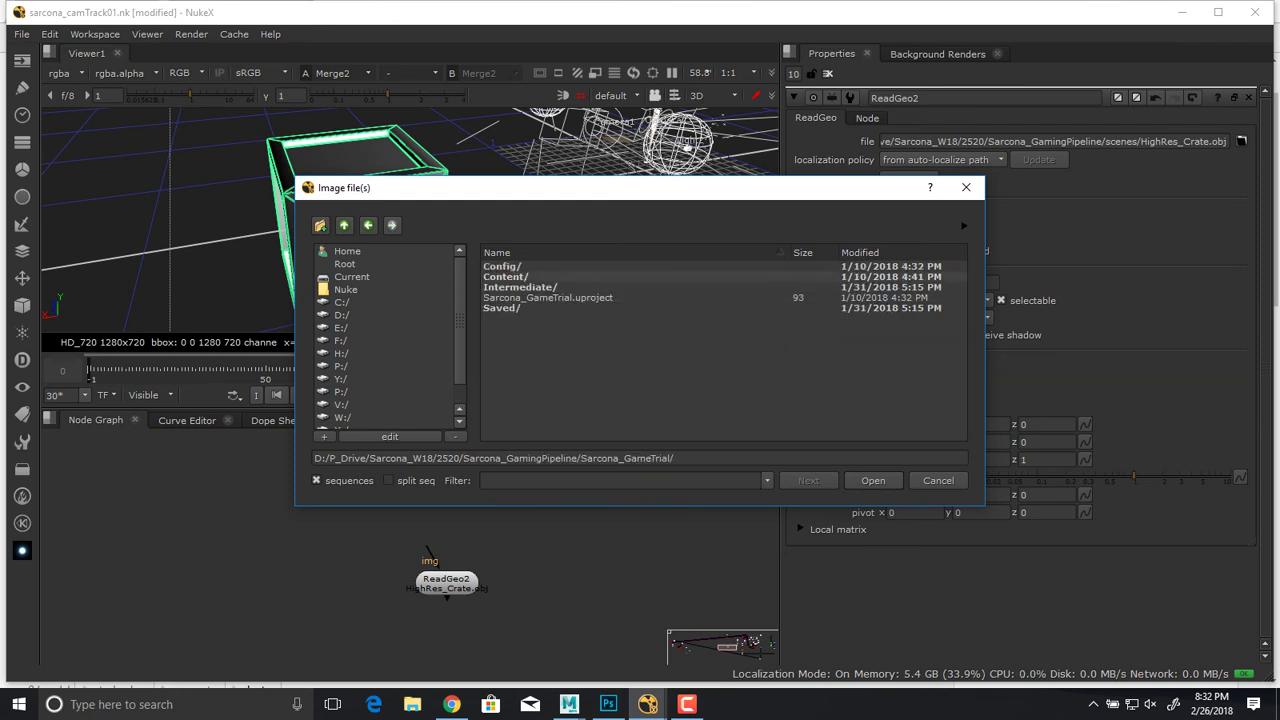
pyautogui.doubleClick(510, 276)
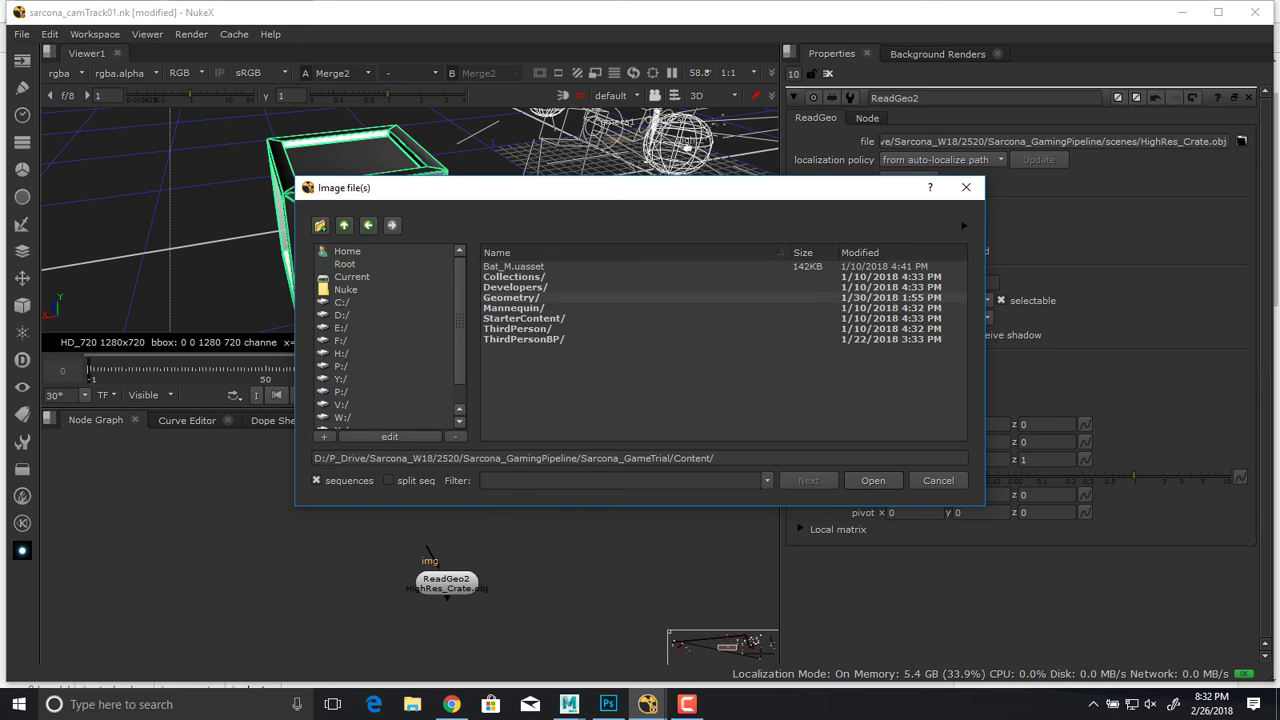
pyautogui.doubleClick(511, 297)
pyautogui.doubleClick(505, 276)
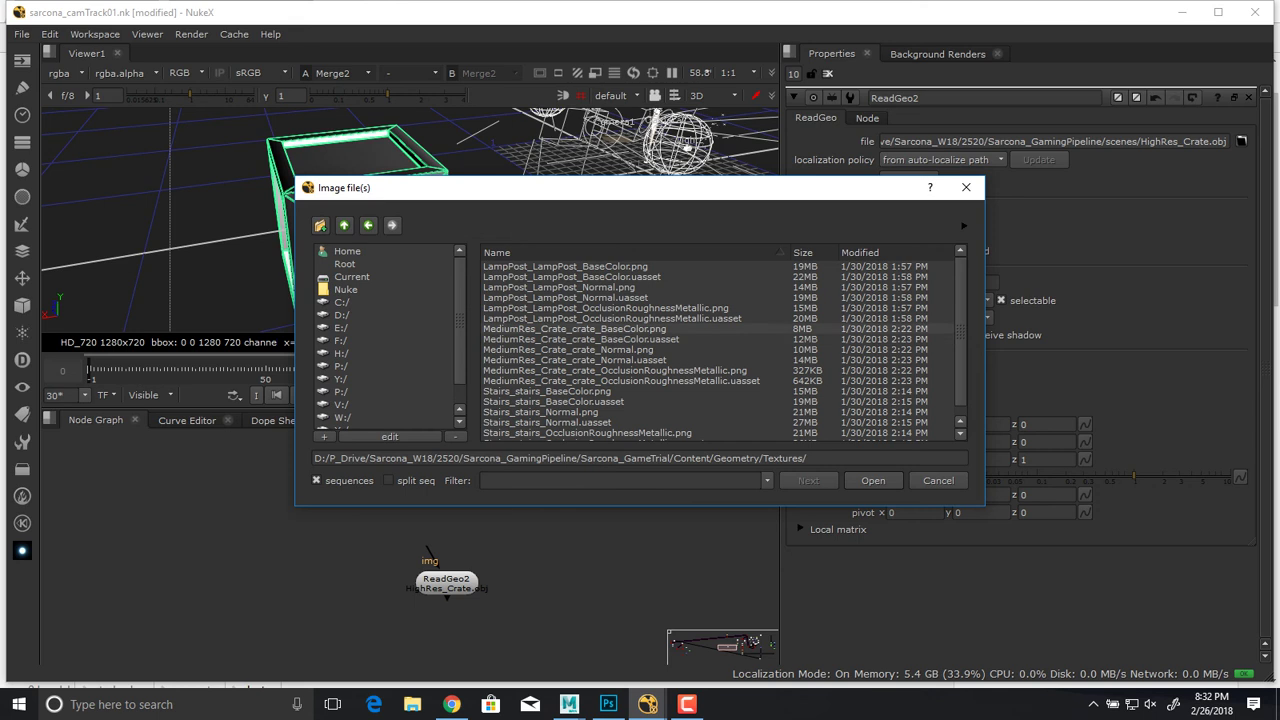
# Read in MediumRes_Crate_crate_BaseColor.png and MediumRes_Crate_crate_OcclusionRoughnessMetallic.png, and place the two Read nodes side by side above ReadGeo2.
pyautogui.click(610, 329)
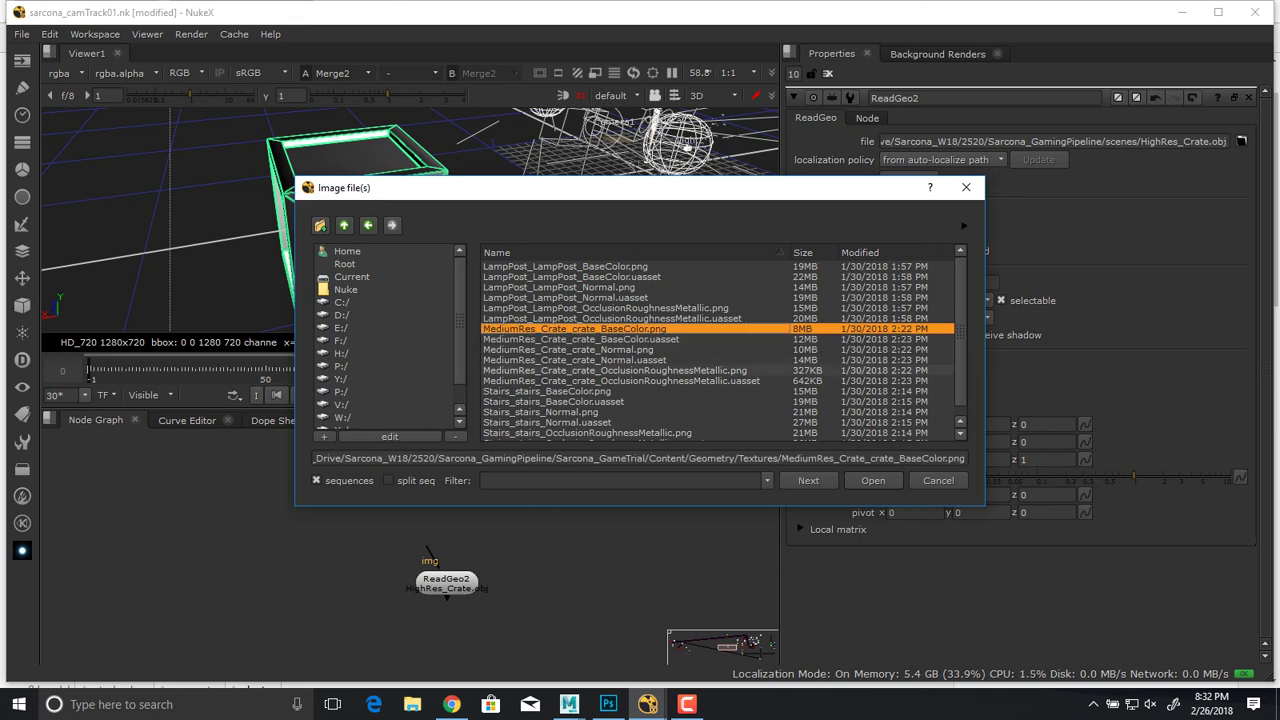
pyautogui.keyDown('ctrl'); pyautogui.click(614, 370); pyautogui.keyUp('ctrl')
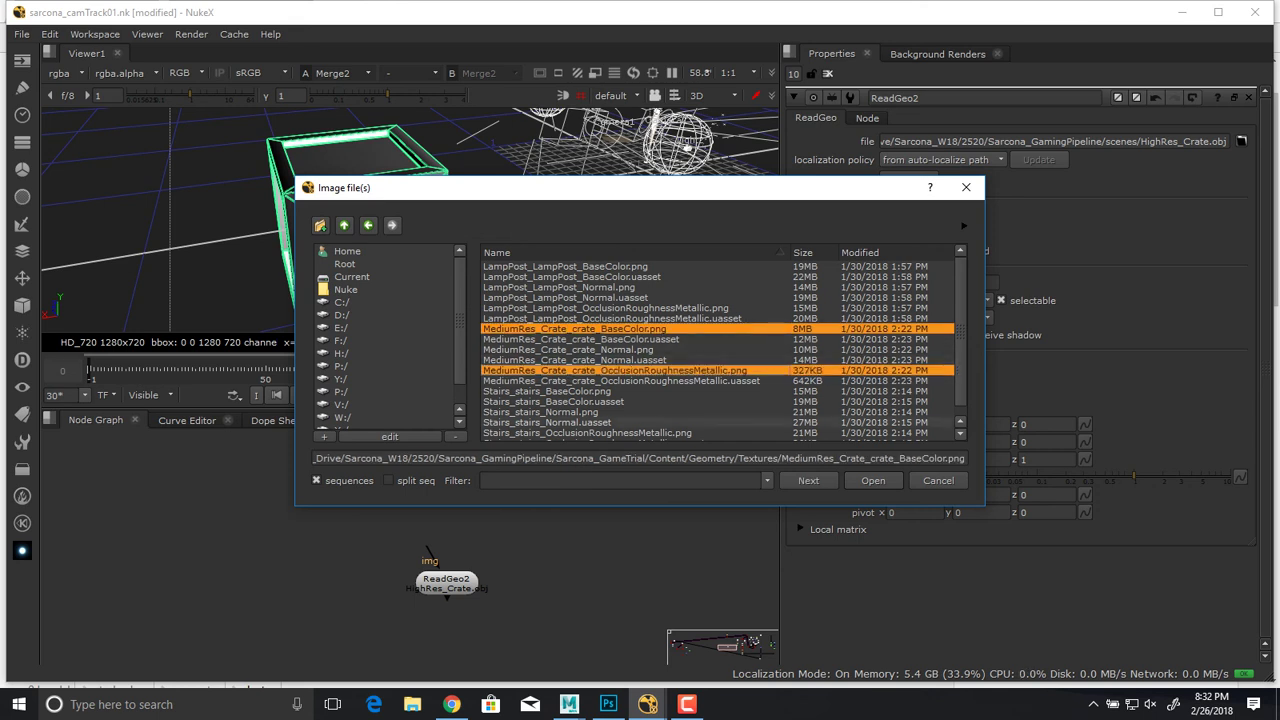
pyautogui.press('Return')
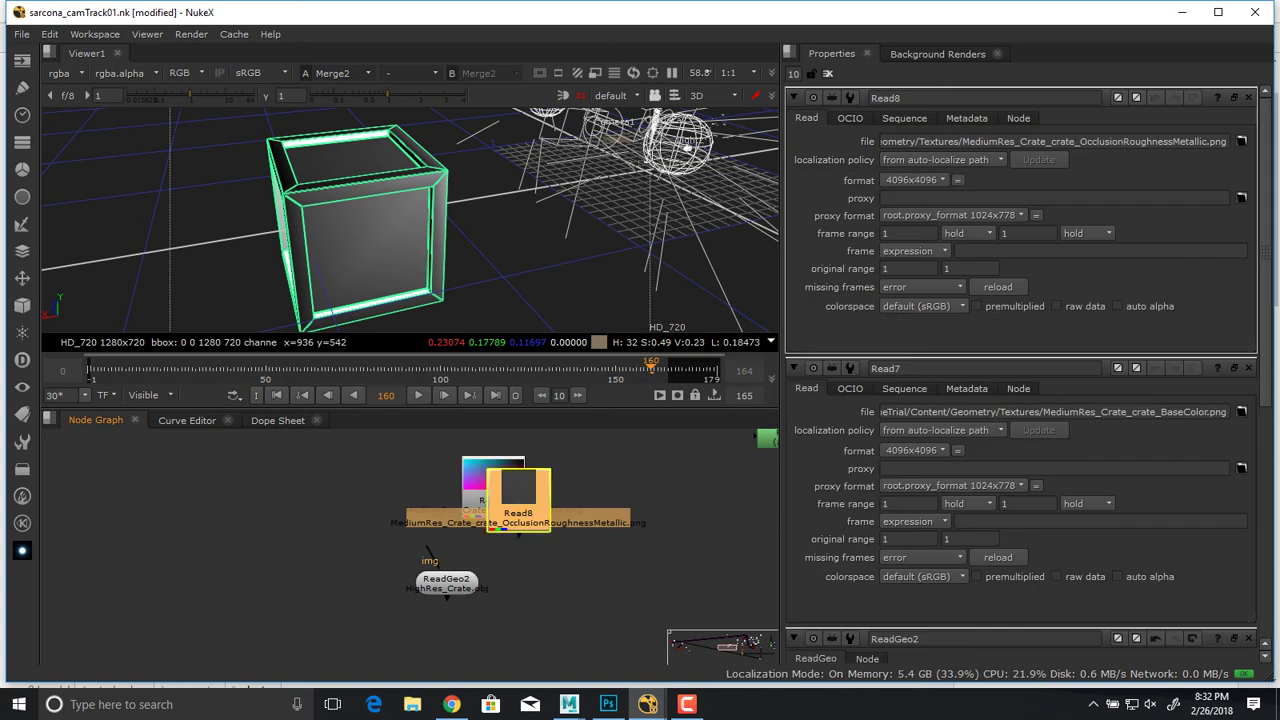
pyautogui.moveTo(519, 490); pyautogui.dragTo(318, 478)
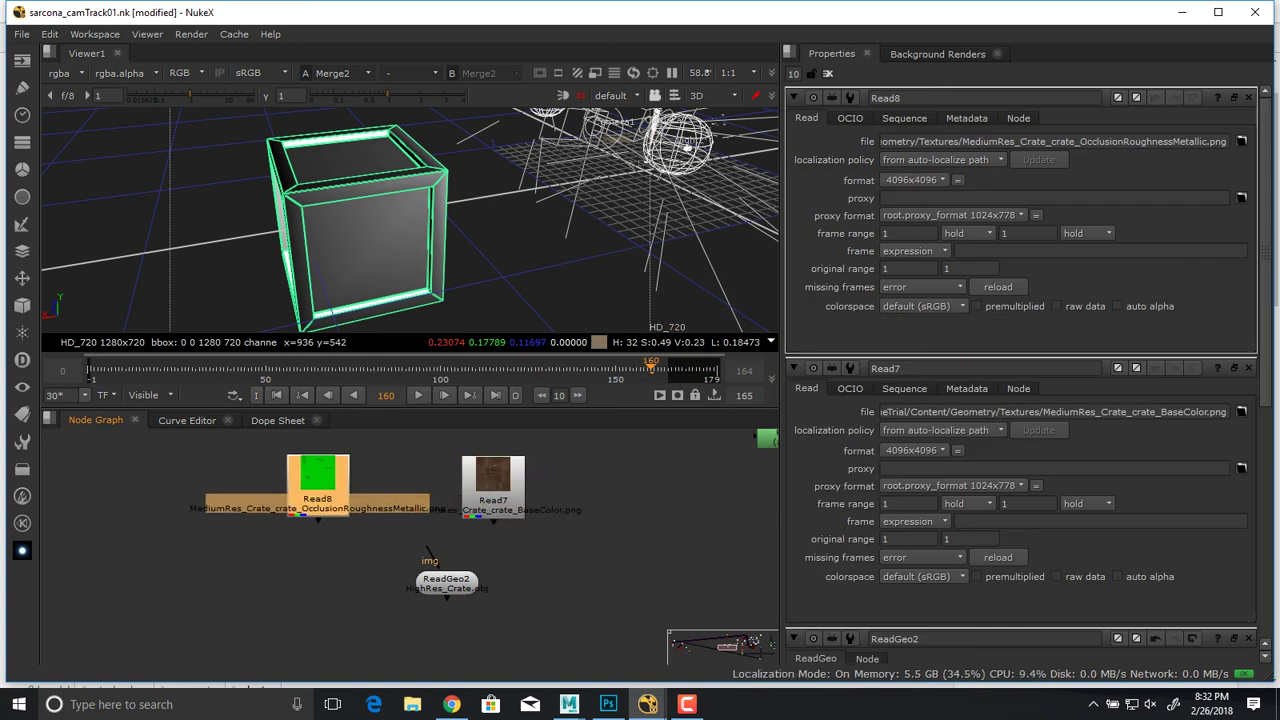
# Replace ReadGeo2's geometry file with MediumRes_Crate.obj from the same scenes folder.
pyautogui.click(446, 580)
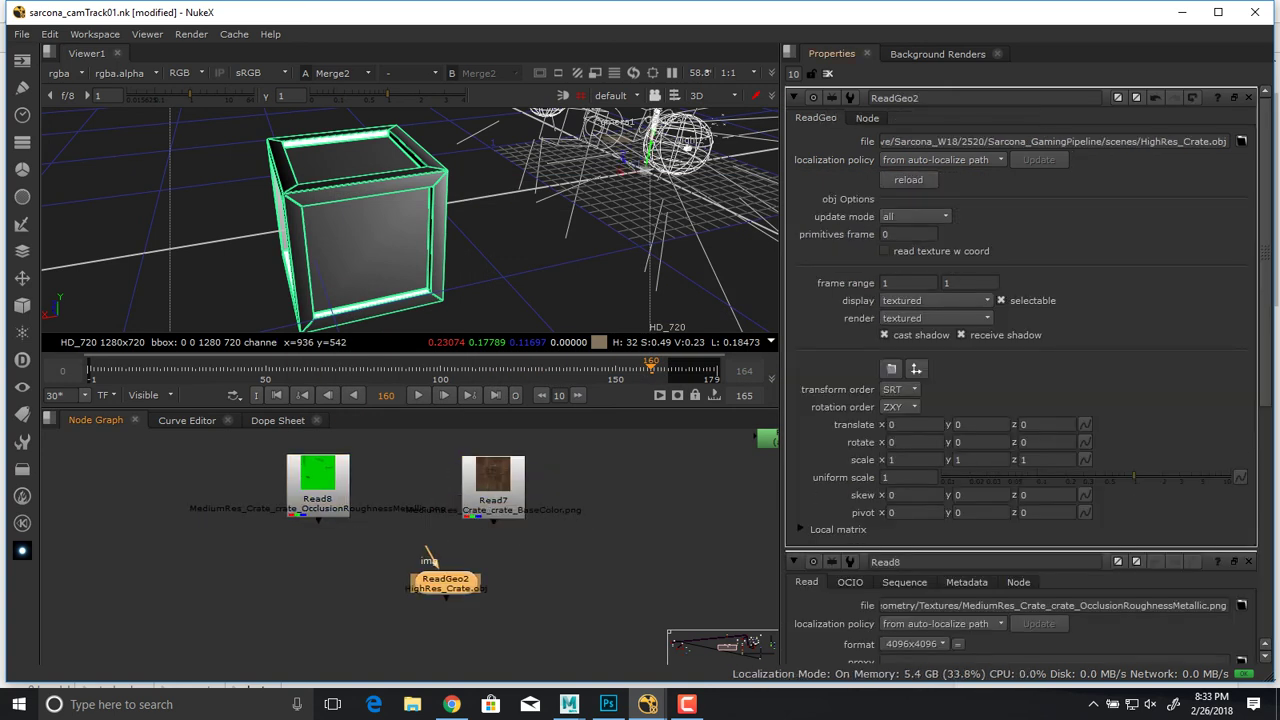
pyautogui.click(1242, 141)
pyautogui.scroll(-4, 640, 345)
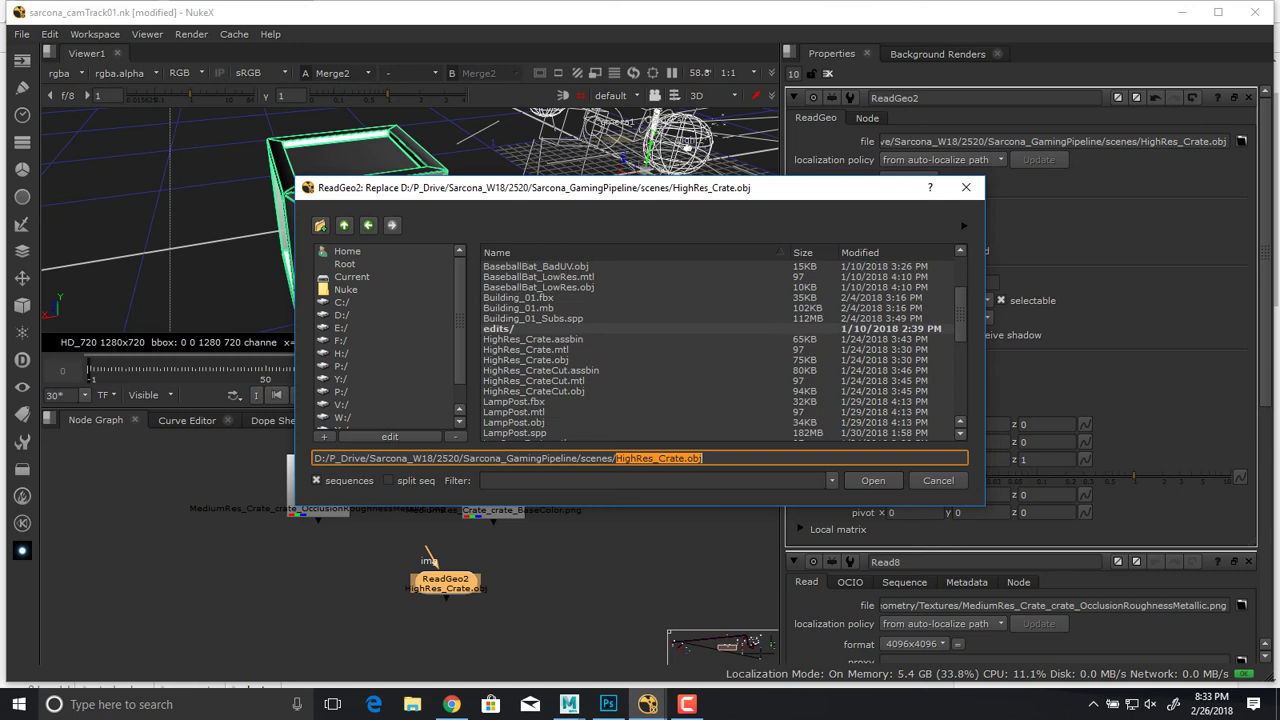
pyautogui.scroll(-2, 640, 345)
pyautogui.doubleClick(540, 381)
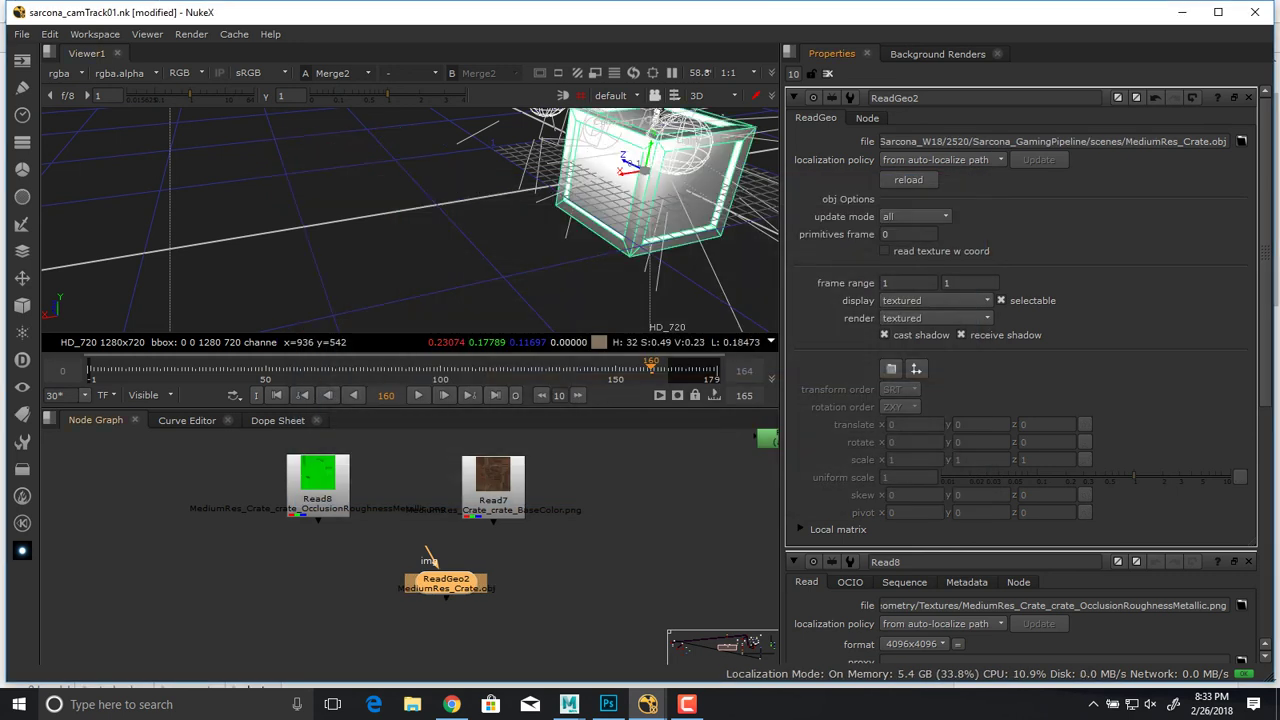
# Connect ReadGeo2's img input to the BaseColor texture node Read7, frame the crate in the 3D view, and align ReadGeo2 directly beneath Read7.
pyautogui.moveTo(410, 545); pyautogui.dragTo(402, 589, button='middle')
pyautogui.moveTo(420, 598); pyautogui.dragTo(485, 525)
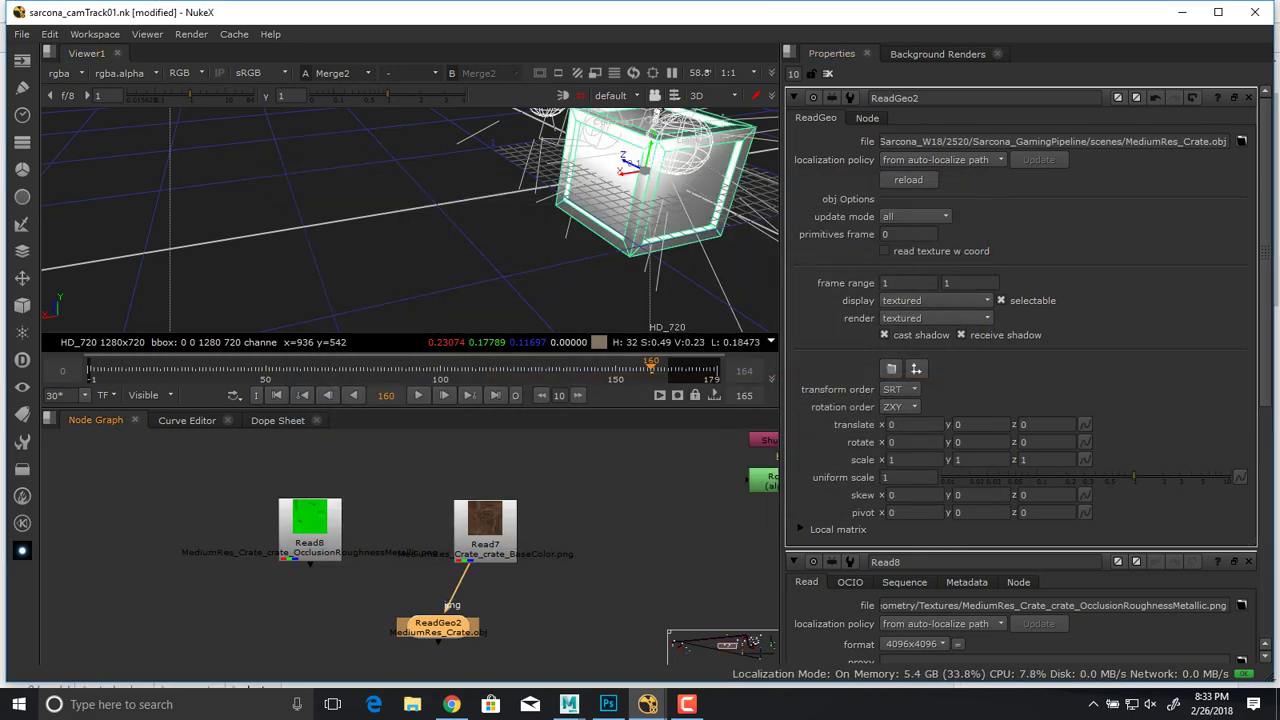
pyautogui.press('f')
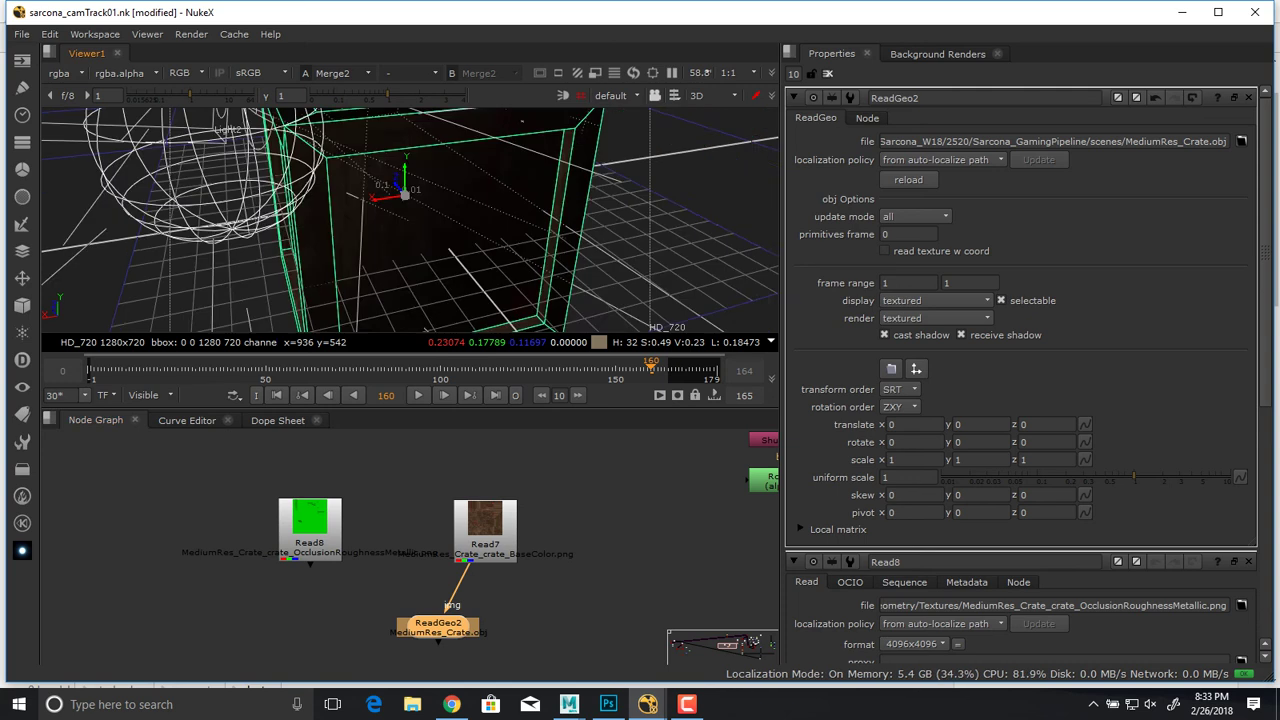
pyautogui.keyDown('ctrl'); pyautogui.moveTo(500, 220); pyautogui.dragTo(675, 150); pyautogui.keyUp('ctrl')
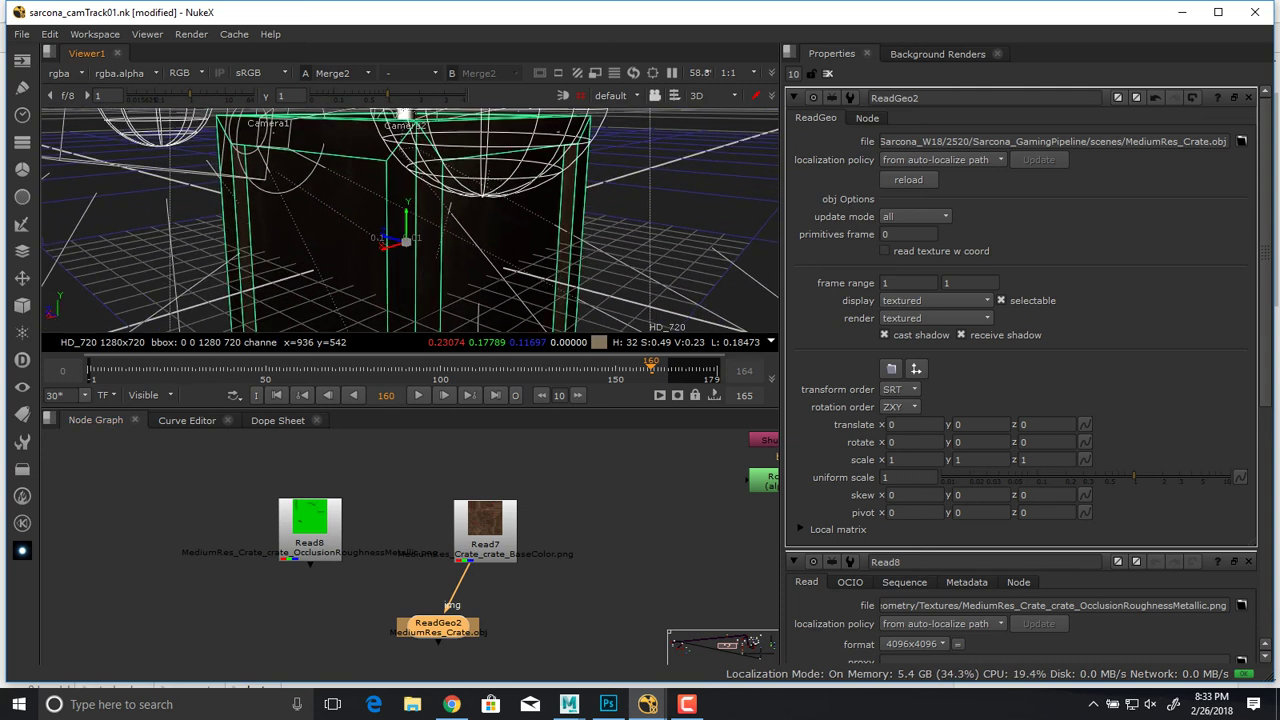
pyautogui.scroll(-5, 410, 220)
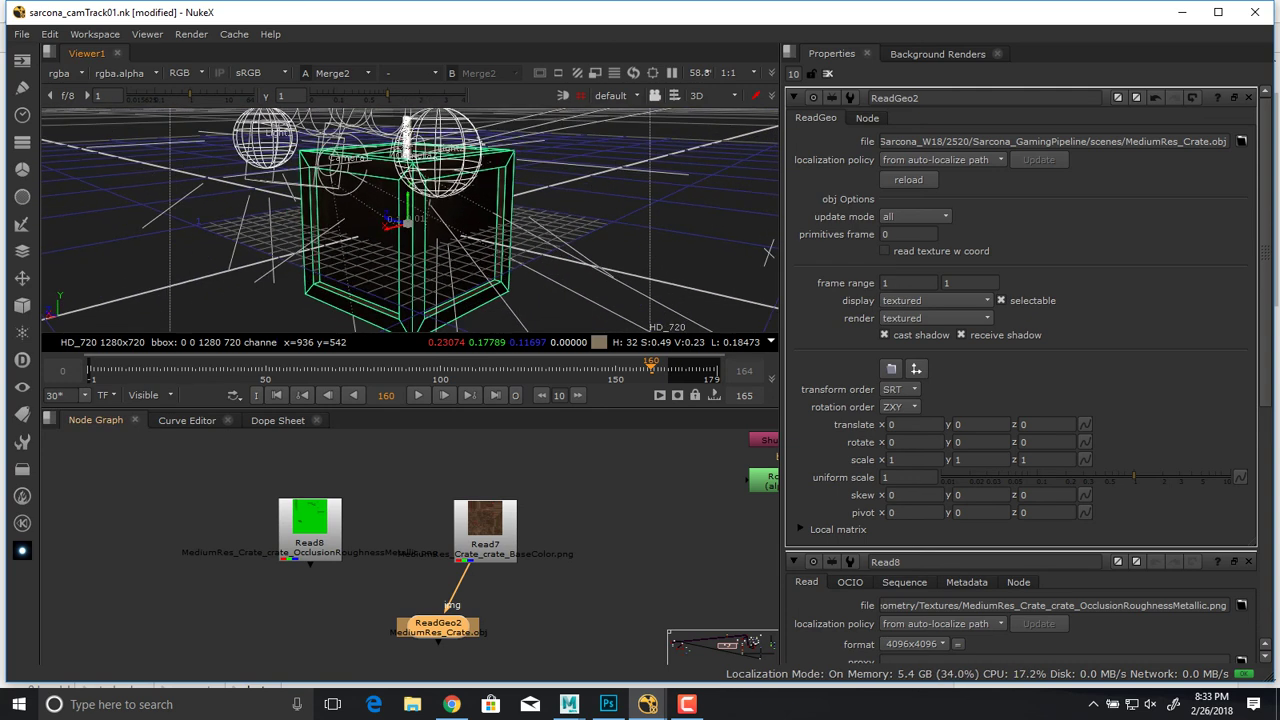
pyautogui.moveTo(560, 600); pyautogui.dragTo(548, 526, button='middle')
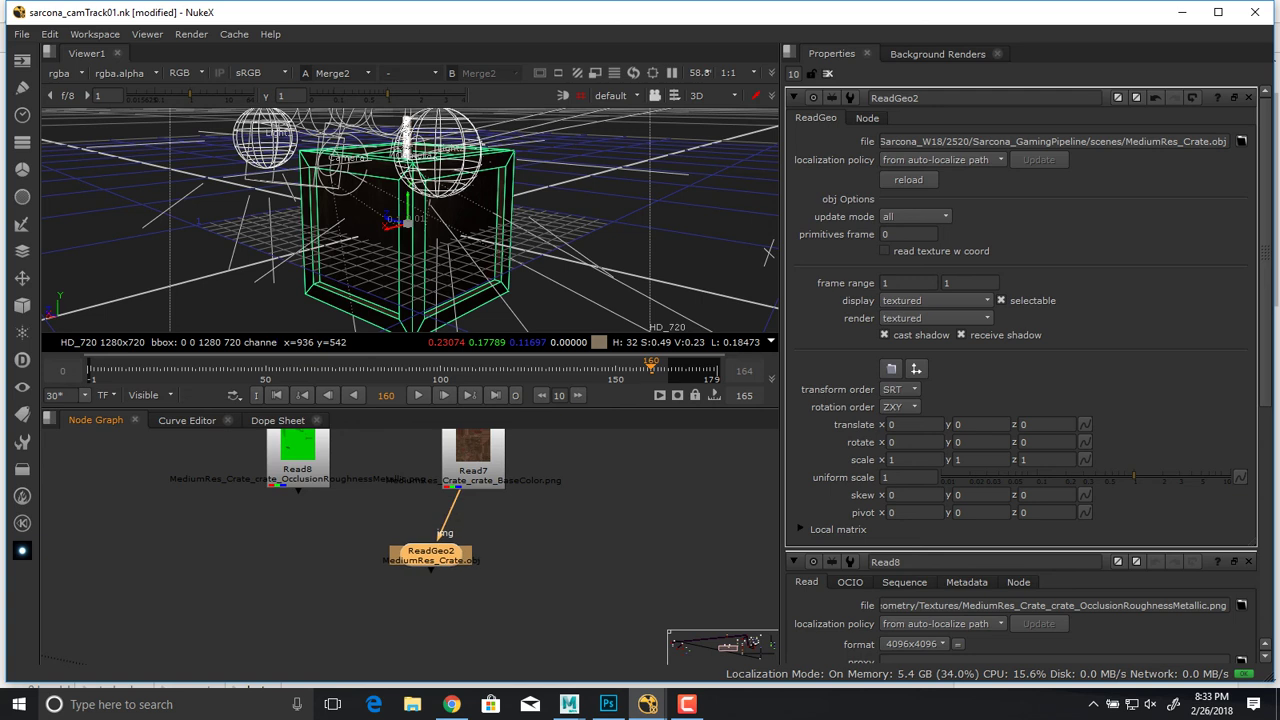
pyautogui.moveTo(426, 550); pyautogui.dragTo(473, 540)
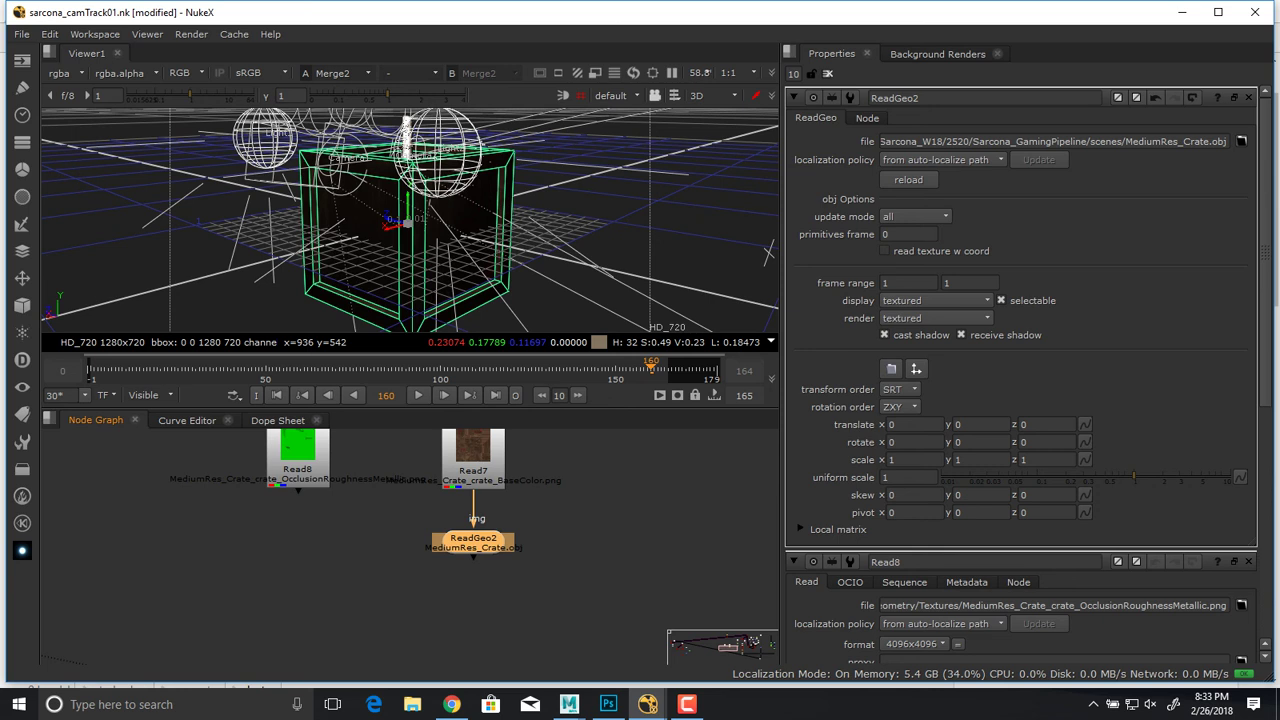
# Add a Scene node connected to ReadGeo2 and position it below the geometry node.
pyautogui.click(490, 599)
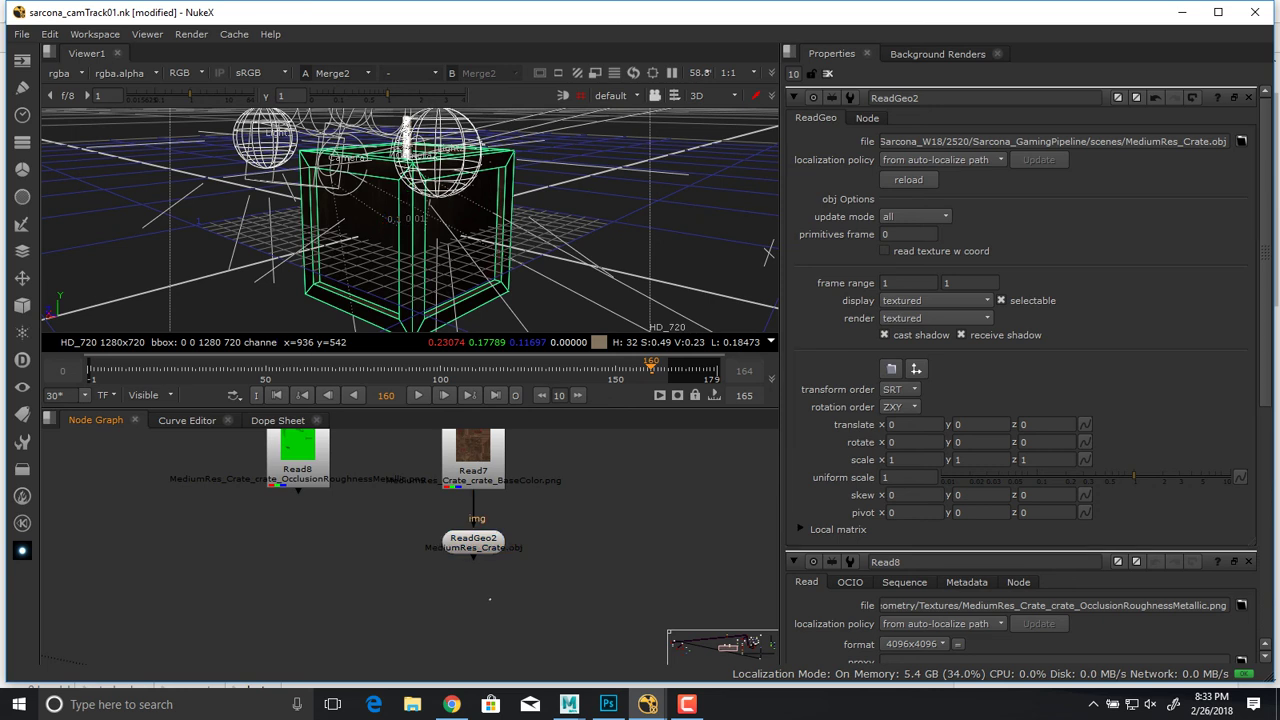
pyautogui.press('Tab')
pyautogui.write('scene')
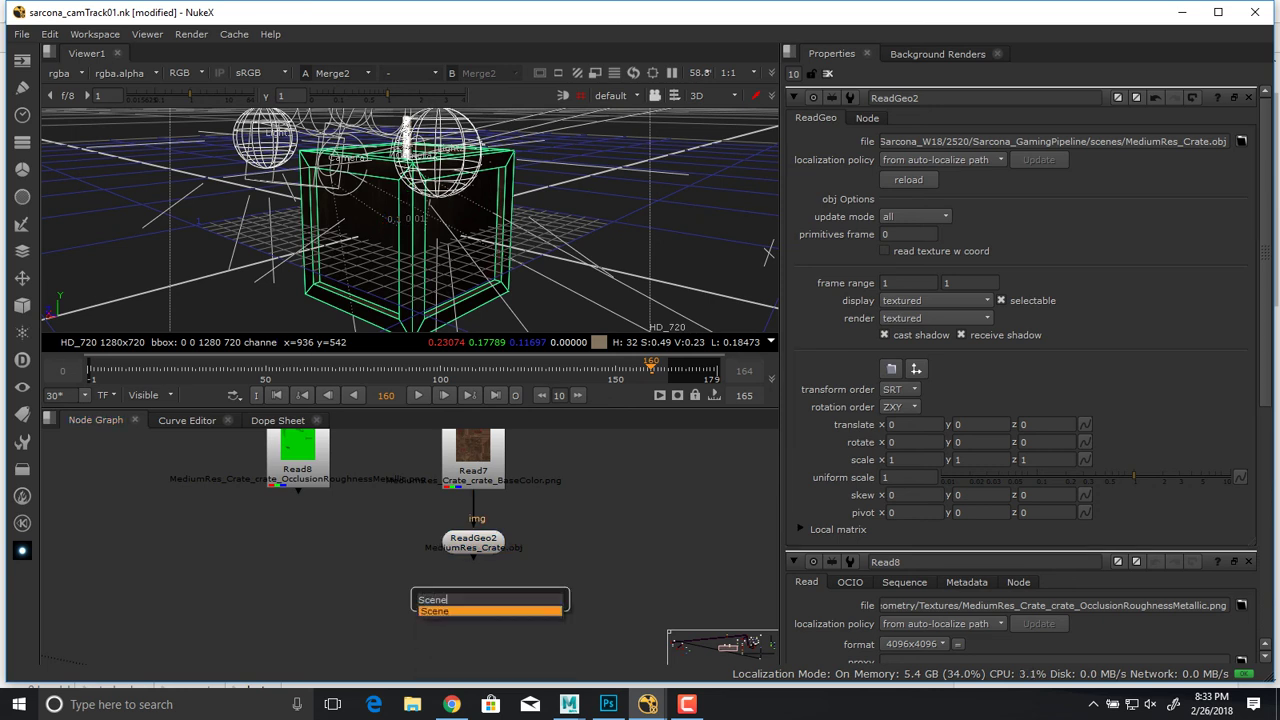
pyautogui.press('Return')
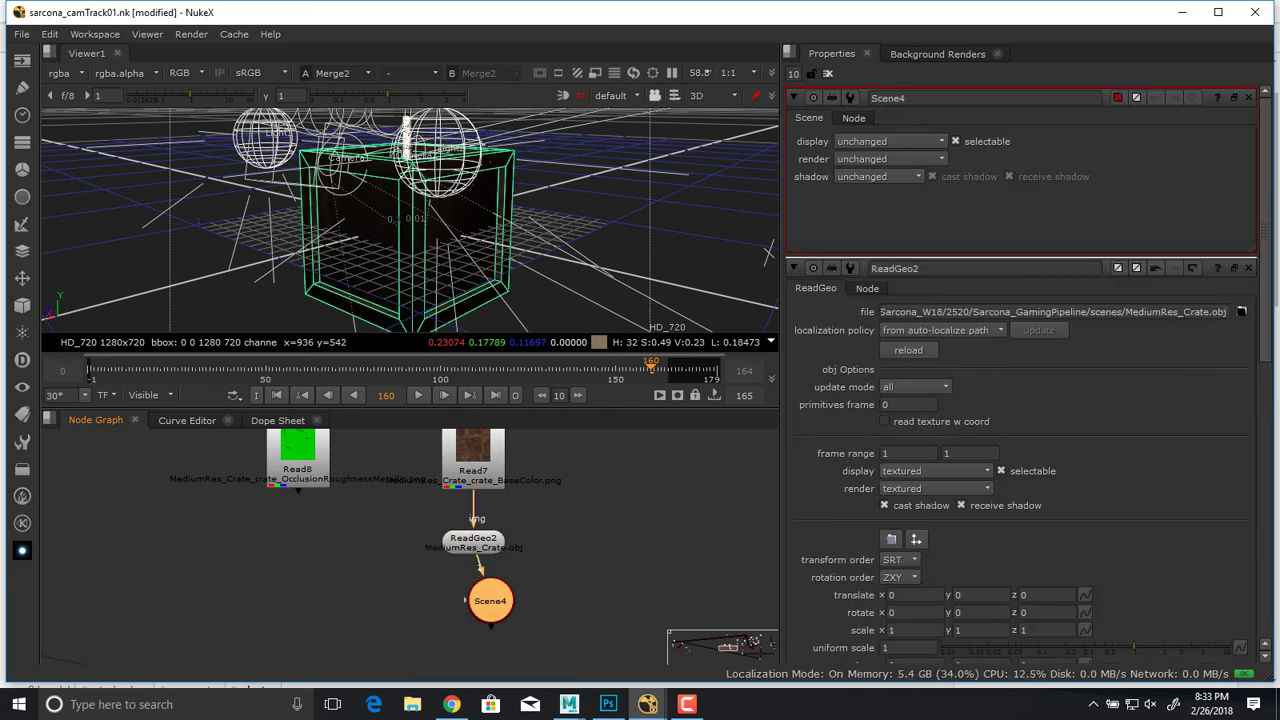
pyautogui.moveTo(490, 601); pyautogui.dragTo(437, 613)
# Add a Light node beside ReadGeo2 and connect it to Scene4.
pyautogui.click(330, 600)
pyautogui.press('Tab')
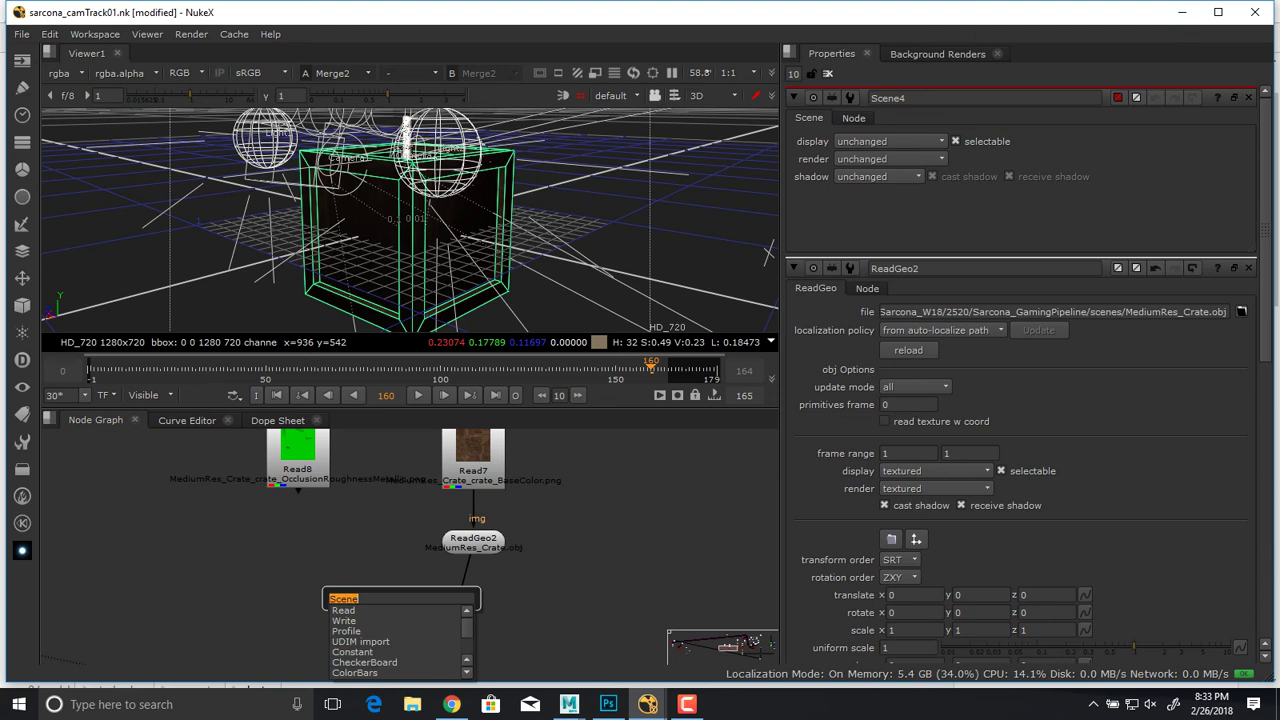
pyautogui.write('lights')
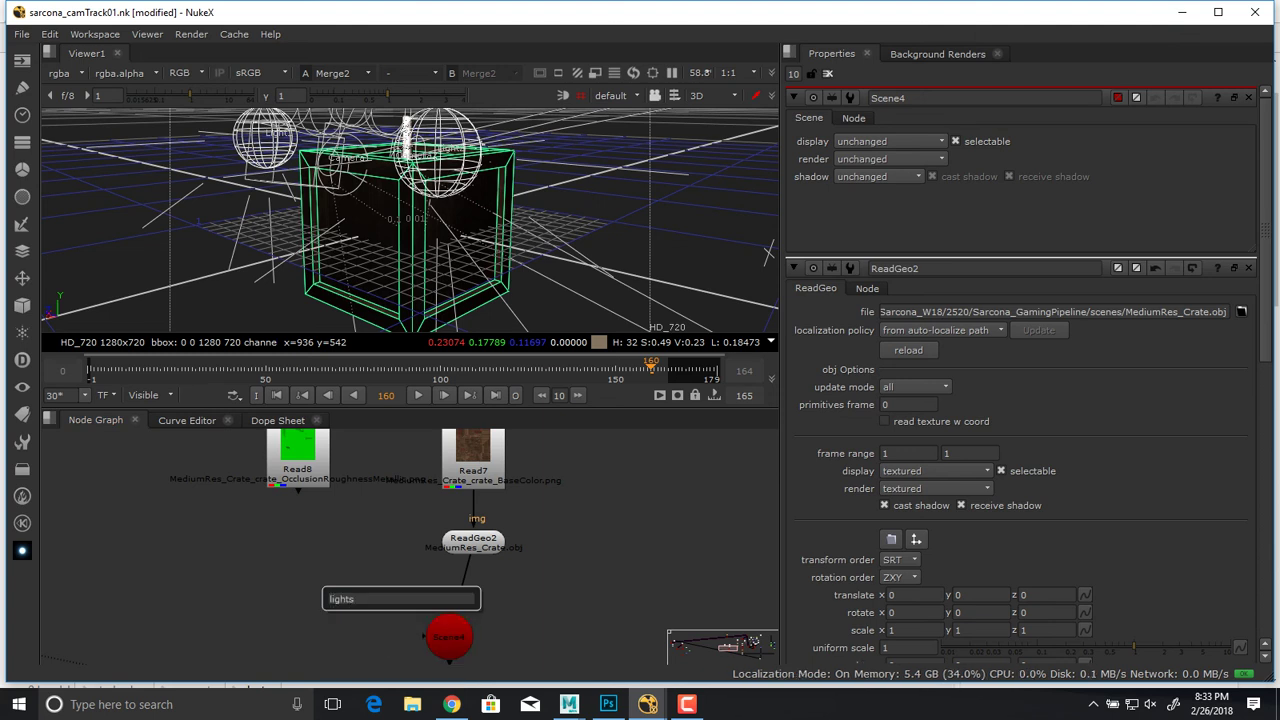
pyautogui.press('BackSpace')
pyautogui.press('Return')
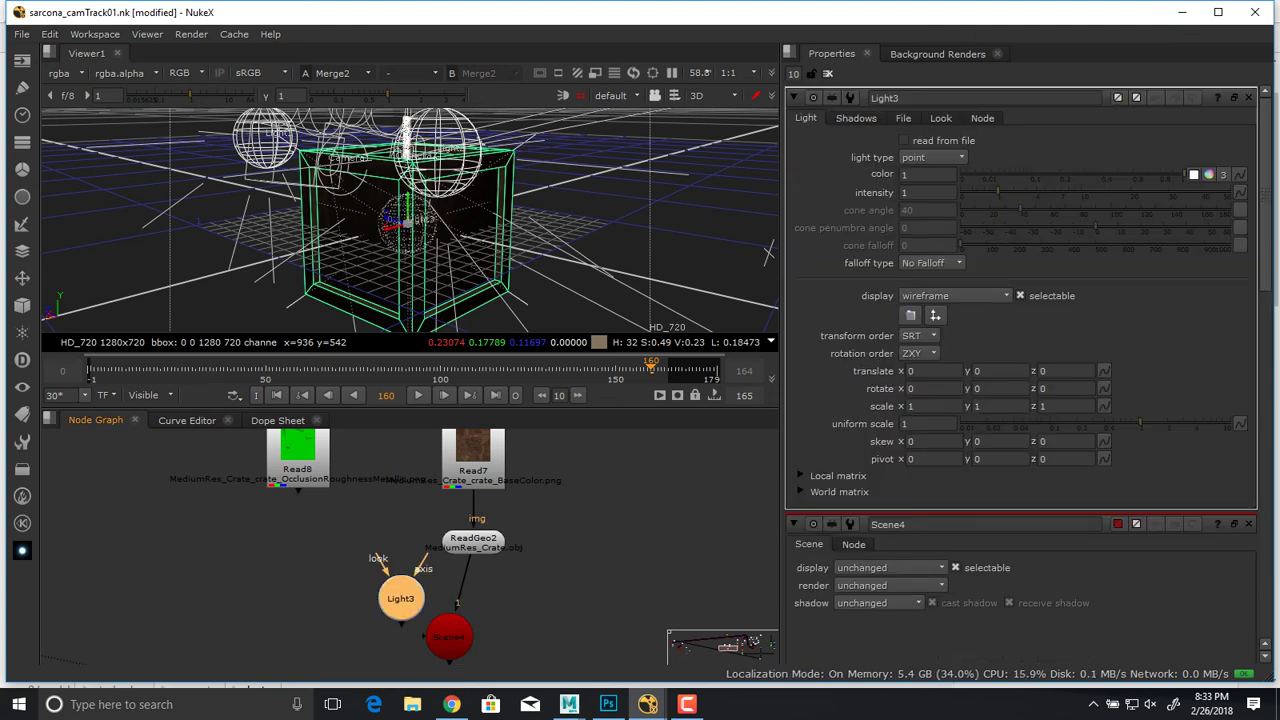
pyautogui.moveTo(400, 598); pyautogui.dragTo(348, 582)
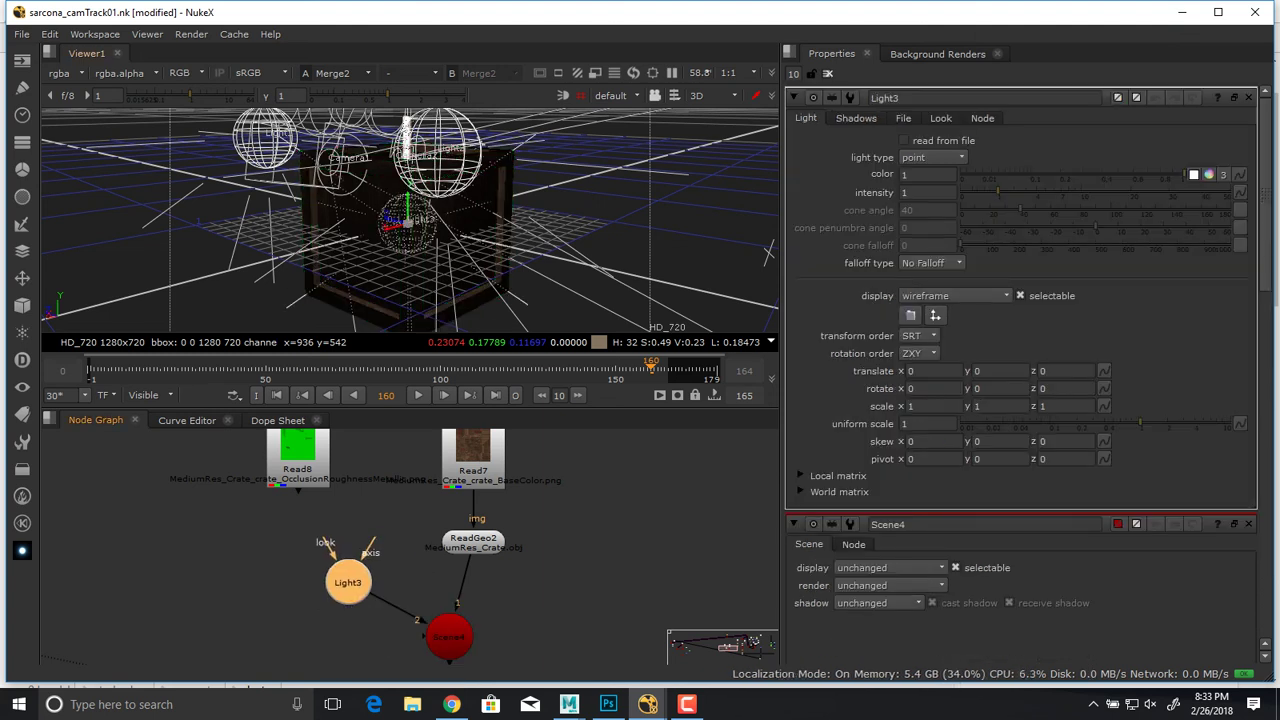
# Move Light3 outside the crate to about x 1.45, y 0.21 and raise its intensity to 3.9.
pyautogui.moveTo(410, 222); pyautogui.dragTo(414, 222)
pyautogui.moveTo(299, 250); pyautogui.dragTo(186, 218)
pyautogui.moveTo(998, 191); pyautogui.dragTo(1035, 191)
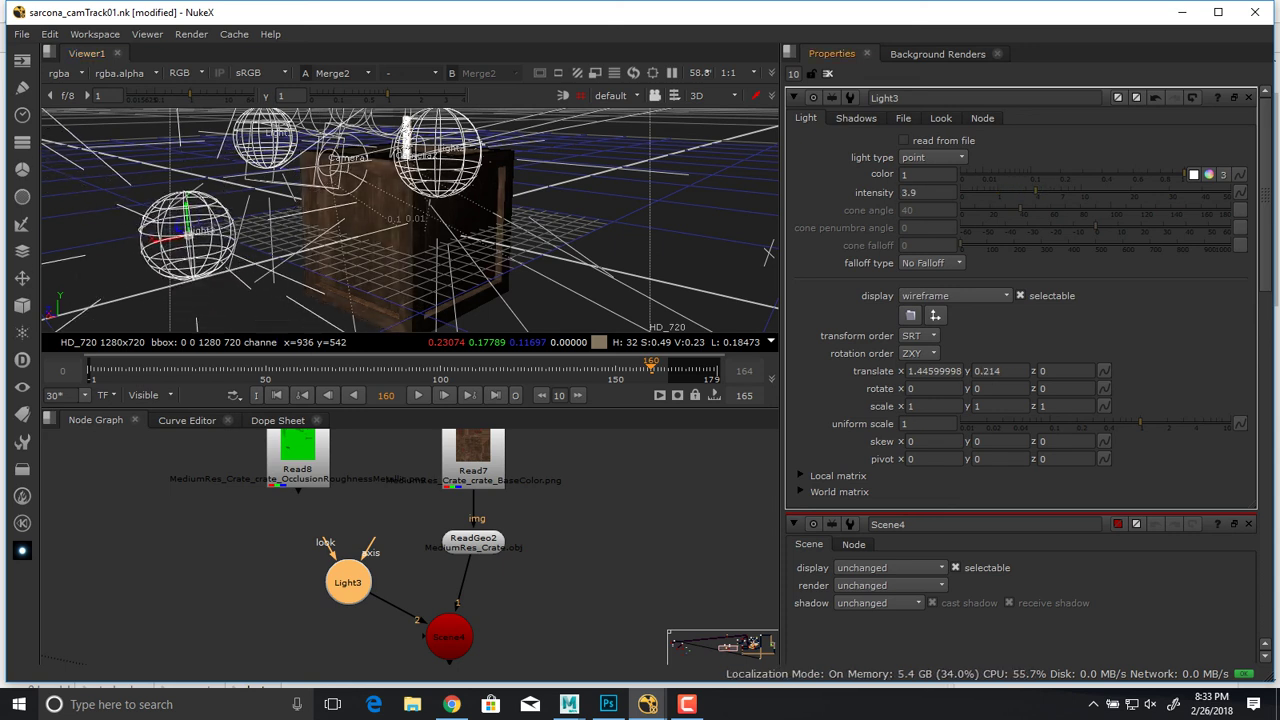
pyautogui.keyDown('ctrl'); pyautogui.moveTo(560, 225); pyautogui.dragTo(713, 228); pyautogui.keyUp('ctrl')
pyautogui.scroll(-3, 435, 220)
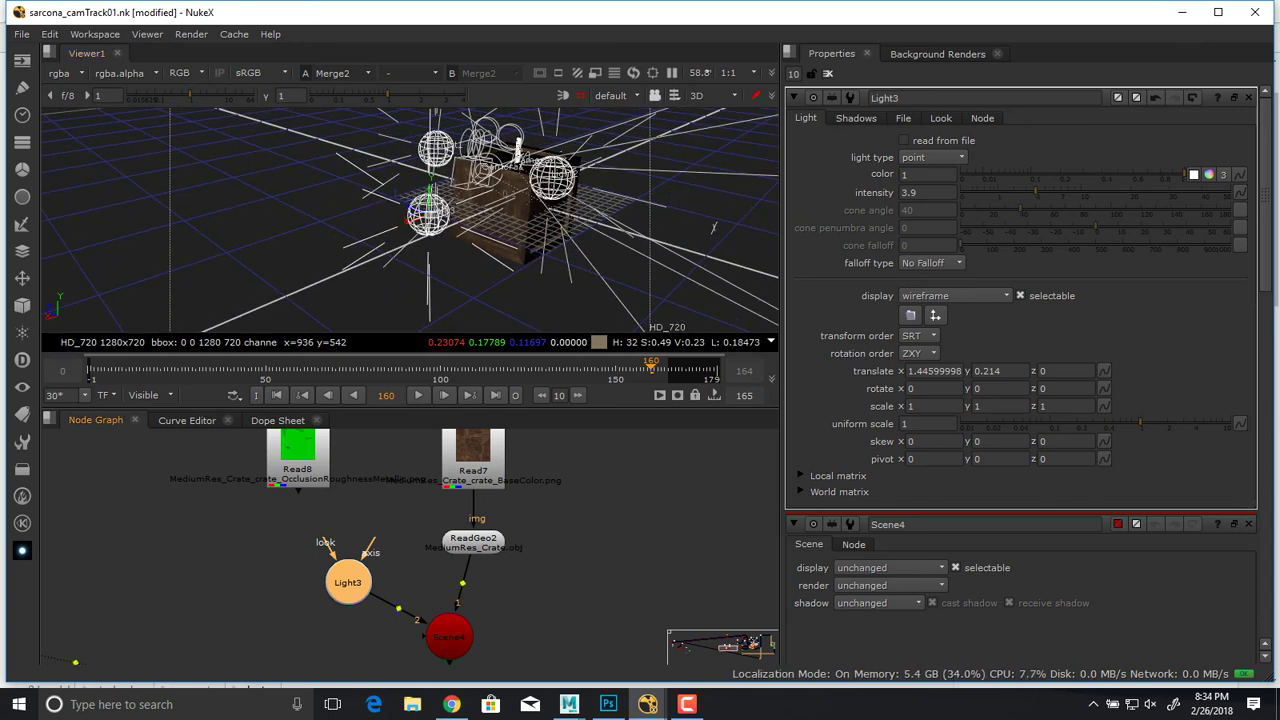
# Duplicate Light3 as a second light, detach the two lights from each other, and connect Light3 separately to Scene4.
pyautogui.hotkey('ctrl', 'v')
pyautogui.moveTo(348, 578); pyautogui.dragTo(355, 537)
pyautogui.click(402, 568)
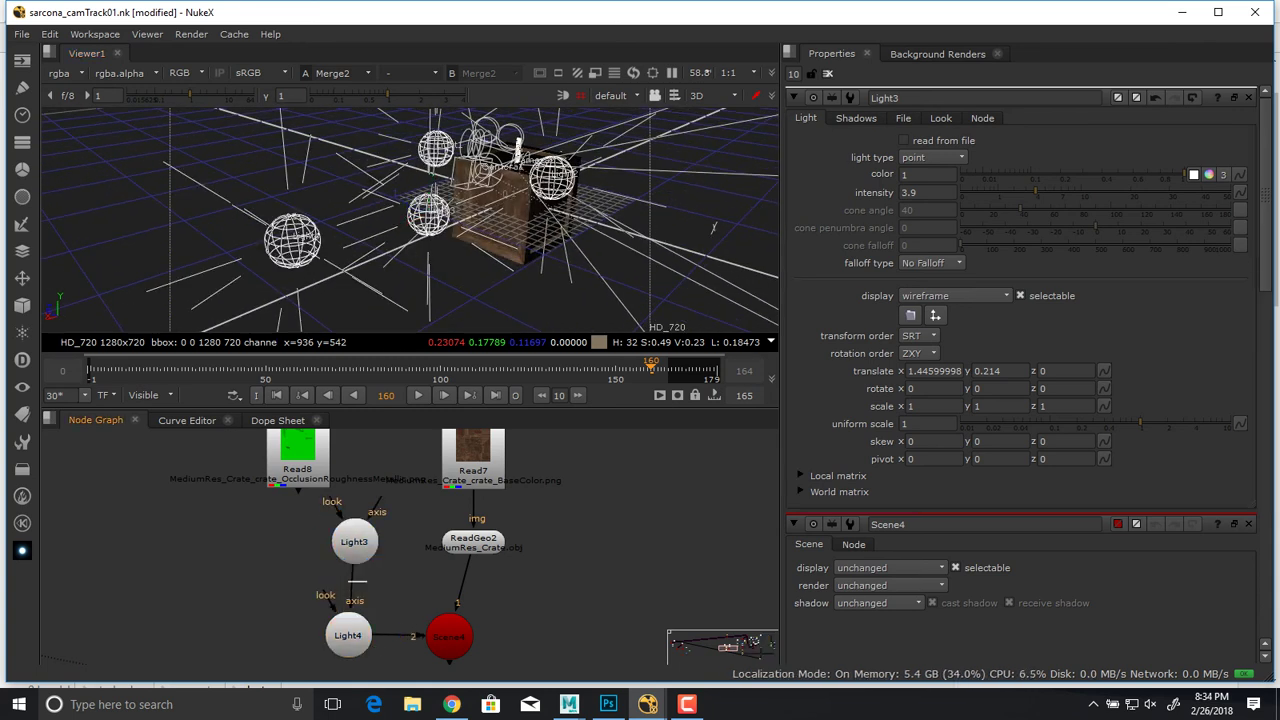
pyautogui.moveTo(351, 596); pyautogui.dragTo(394, 580)
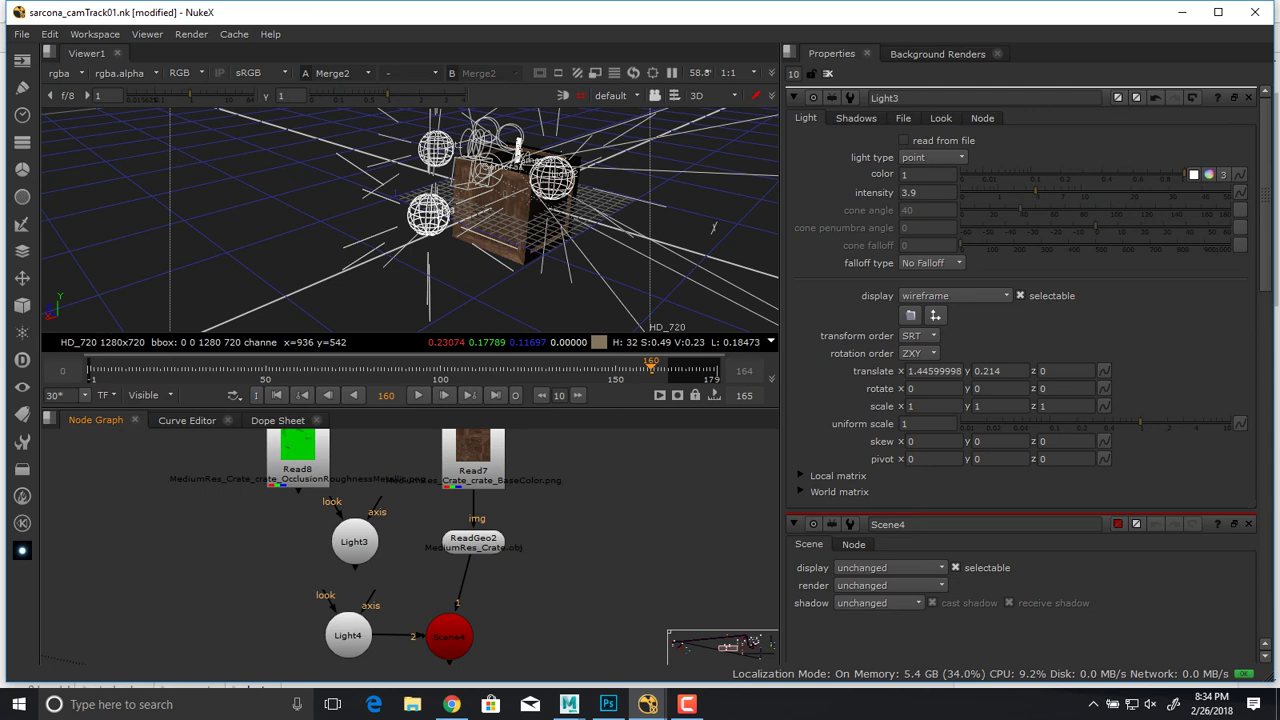
pyautogui.moveTo(354, 541); pyautogui.dragTo(446, 630)
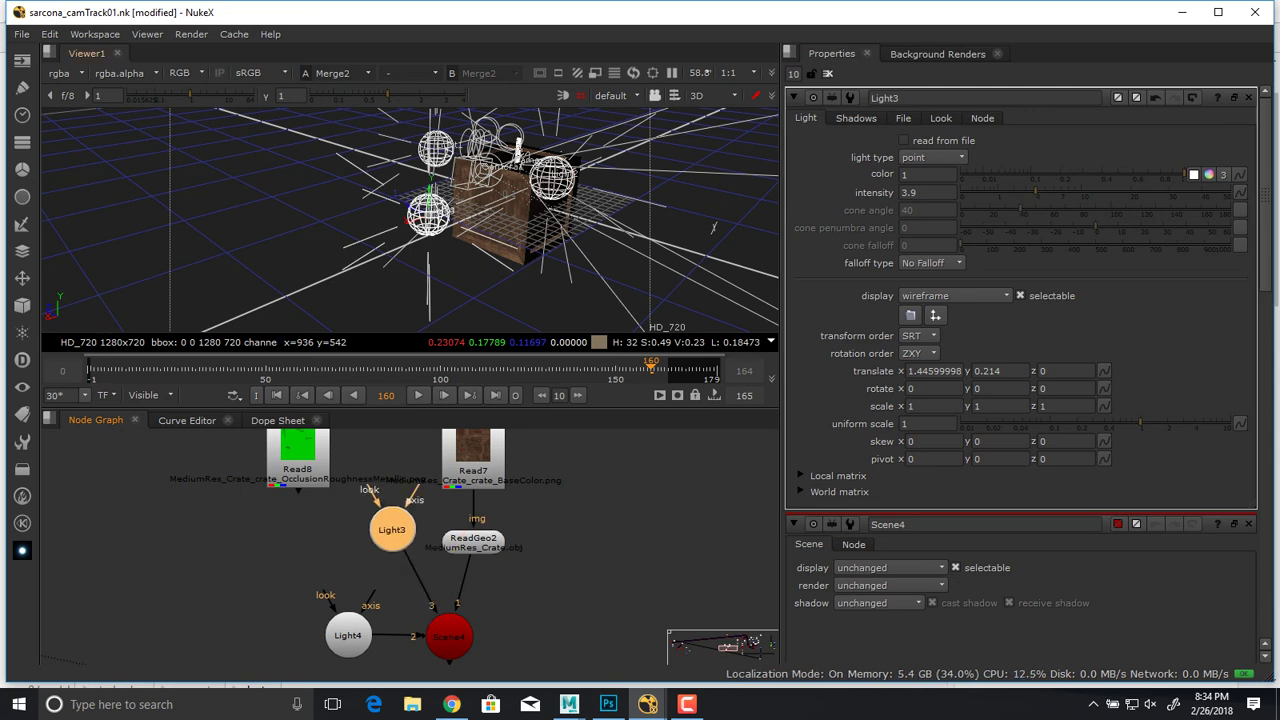
# Move Light3 to another side of the crate at about x 0.11, z -1.115.
pyautogui.moveTo(408, 220); pyautogui.dragTo(516, 224)
pyautogui.scroll(3, 606, 209)
pyautogui.scroll(-8, 606, 209)
pyautogui.scroll(9, 606, 209)
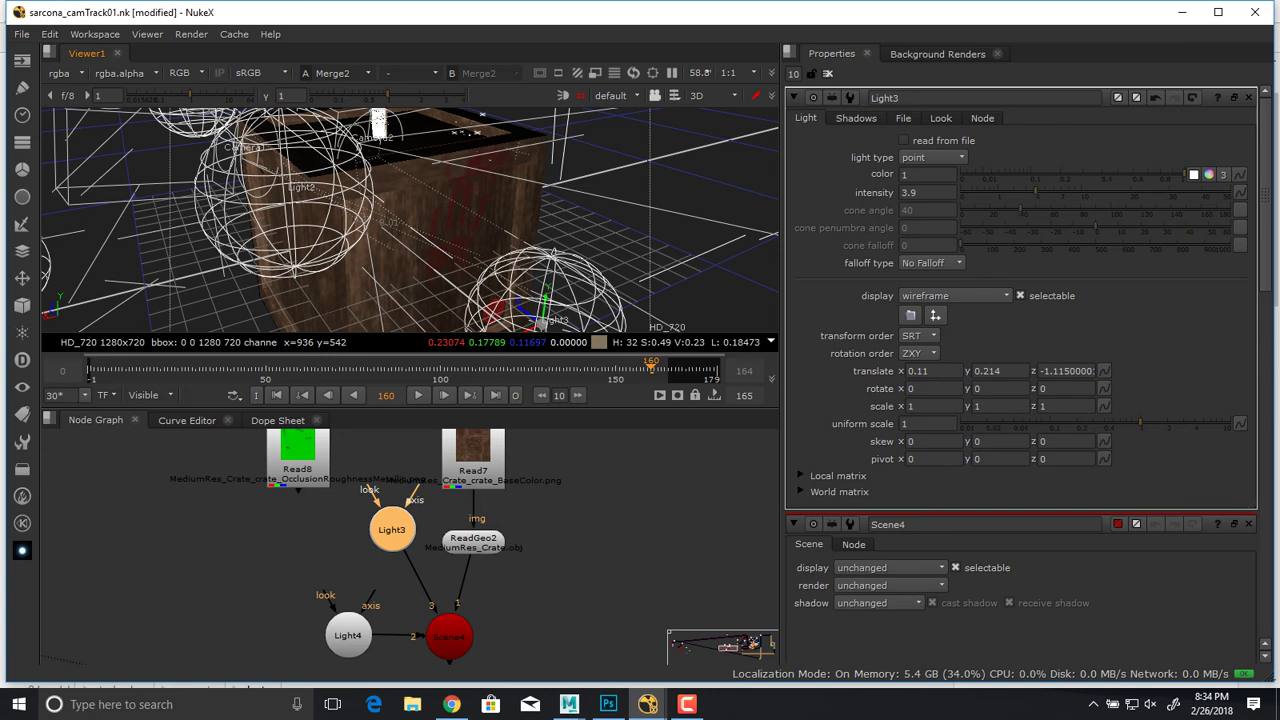
# Move Read7 and ReadGeo2 clear of the lights and insert a Phong node between them.
pyautogui.moveTo(473, 470); pyautogui.dragTo(473, 428)
pyautogui.keyDown('ctrl'); pyautogui.moveTo(473, 550); pyautogui.dragTo(564, 566); pyautogui.keyUp('ctrl')
pyautogui.click(618, 528)
pyautogui.press('Tab')
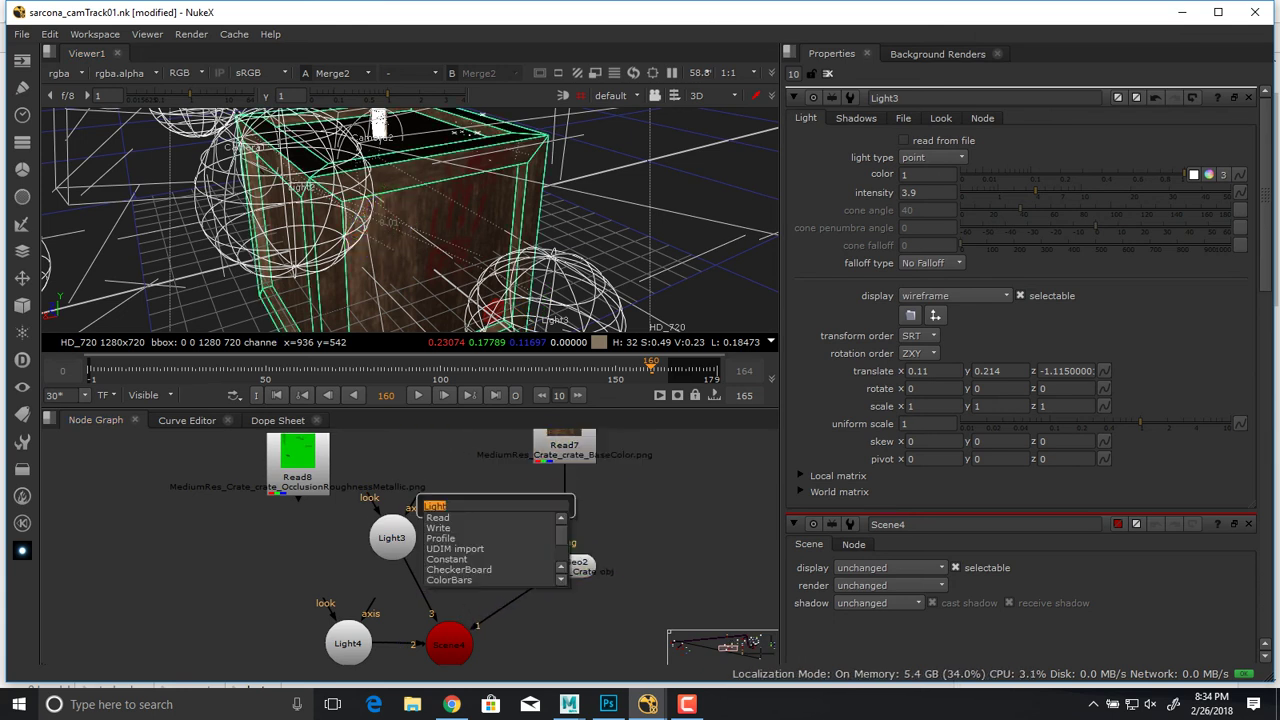
pyautogui.write('phong')
pyautogui.press('Return')
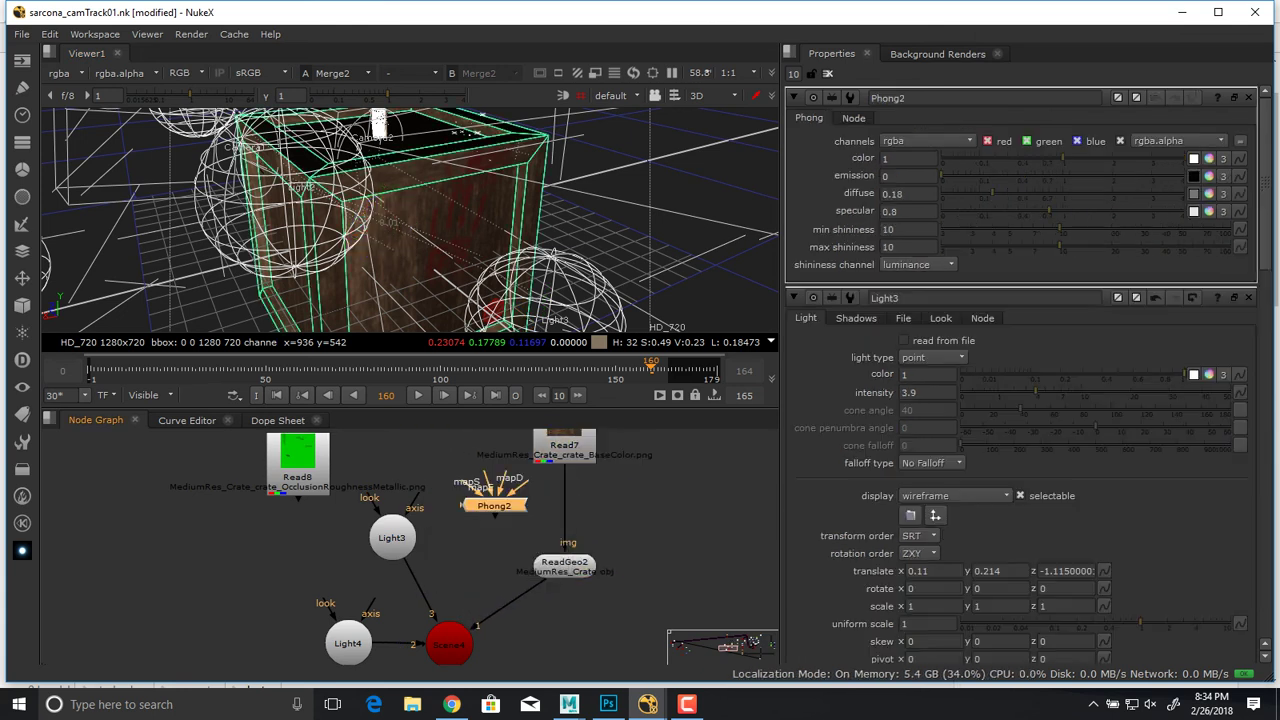
pyautogui.moveTo(494, 505); pyautogui.dragTo(567, 514)
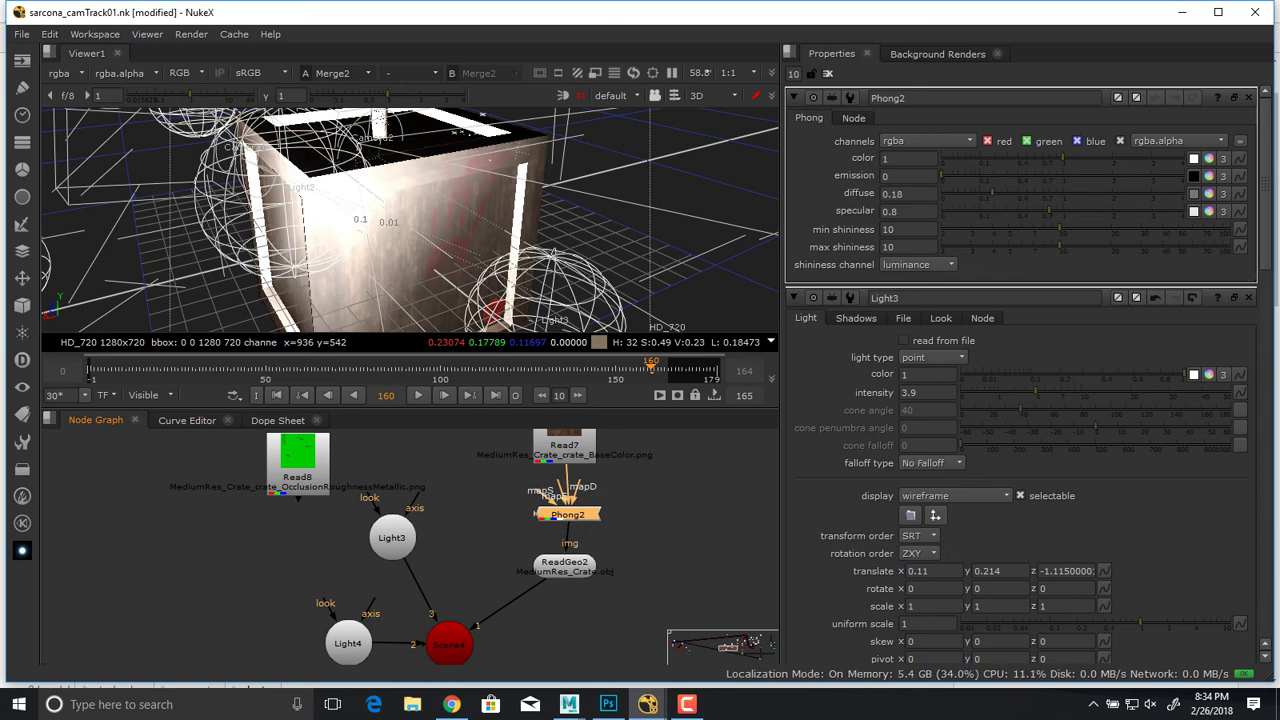
# Reconnect Read7 to the mapD input of Phong2 so the base color drives the diffuse map.
pyautogui.click(566, 564)
pyautogui.scroll(3, 621, 549)
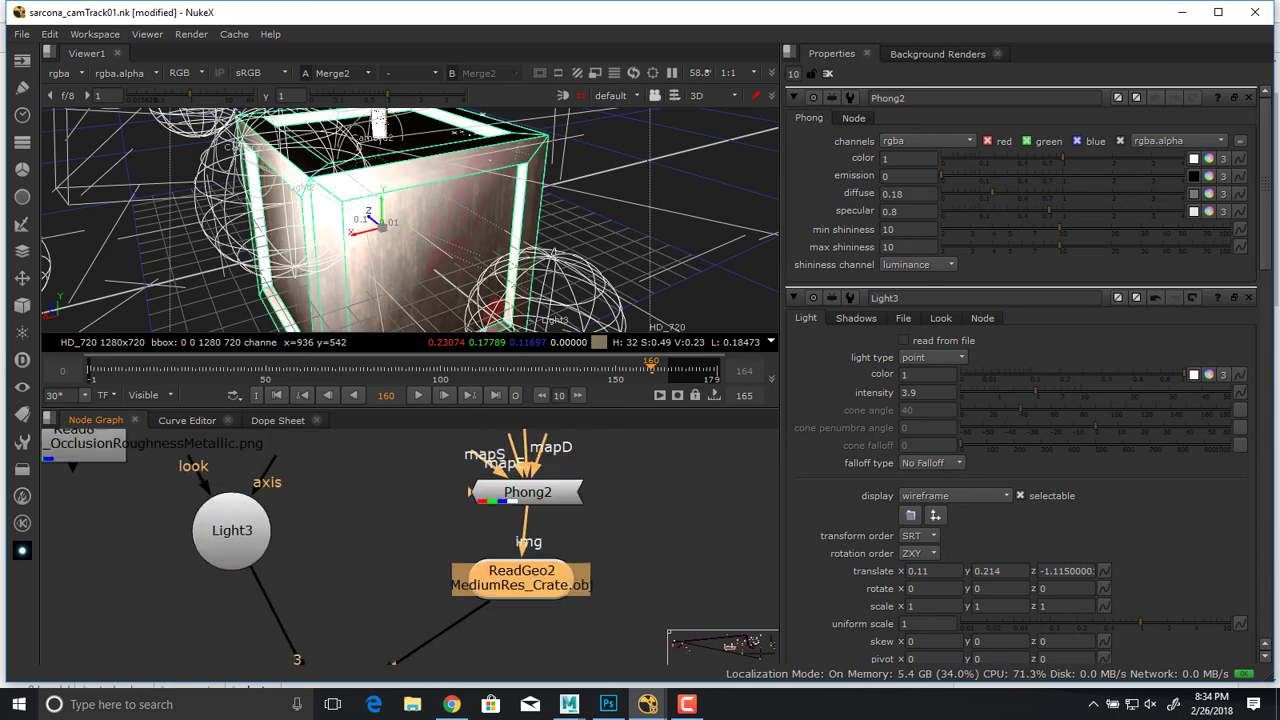
pyautogui.moveTo(619, 549); pyautogui.dragTo(617, 605, button='middle')
pyautogui.moveTo(526, 545)
pyautogui.mouseDown()
pyautogui.moveTo(451, 566)
pyautogui.moveTo(488, 540)
pyautogui.moveTo(531, 561)
pyautogui.moveTo(506, 559)
pyautogui.moveTo(521, 555)
pyautogui.mouseUp()
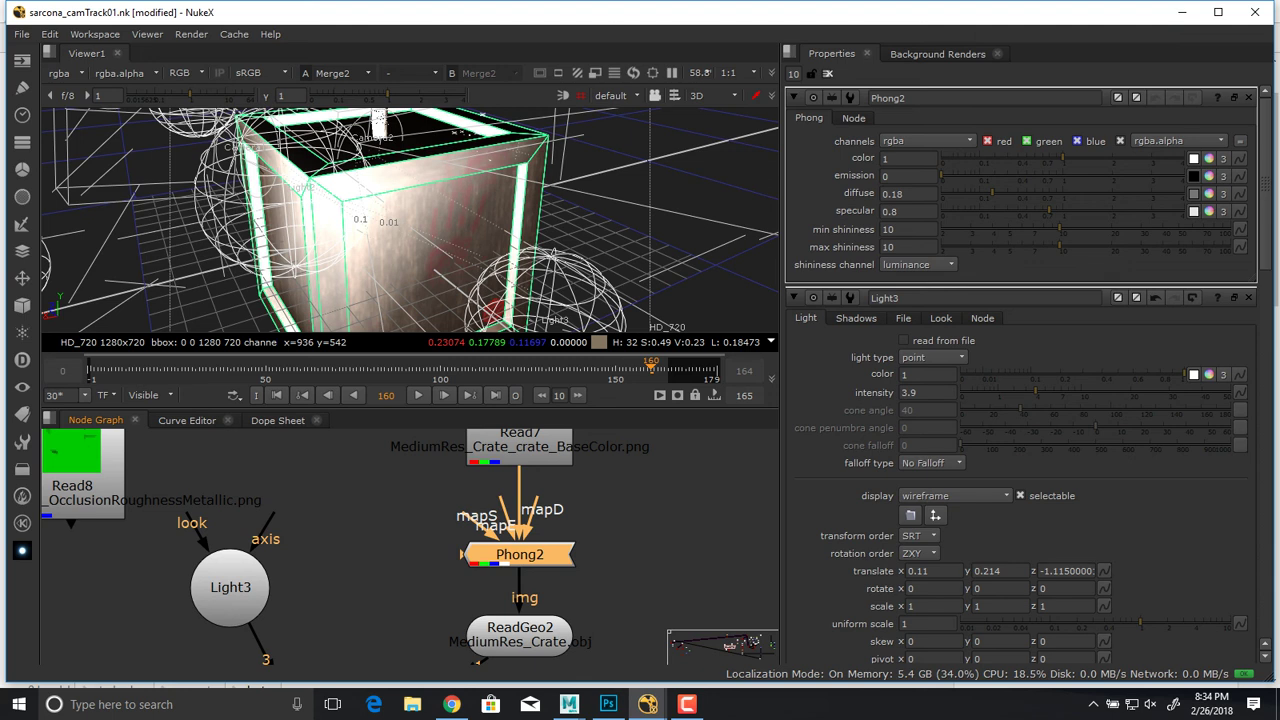
pyautogui.moveTo(519, 490); pyautogui.dragTo(517, 438)
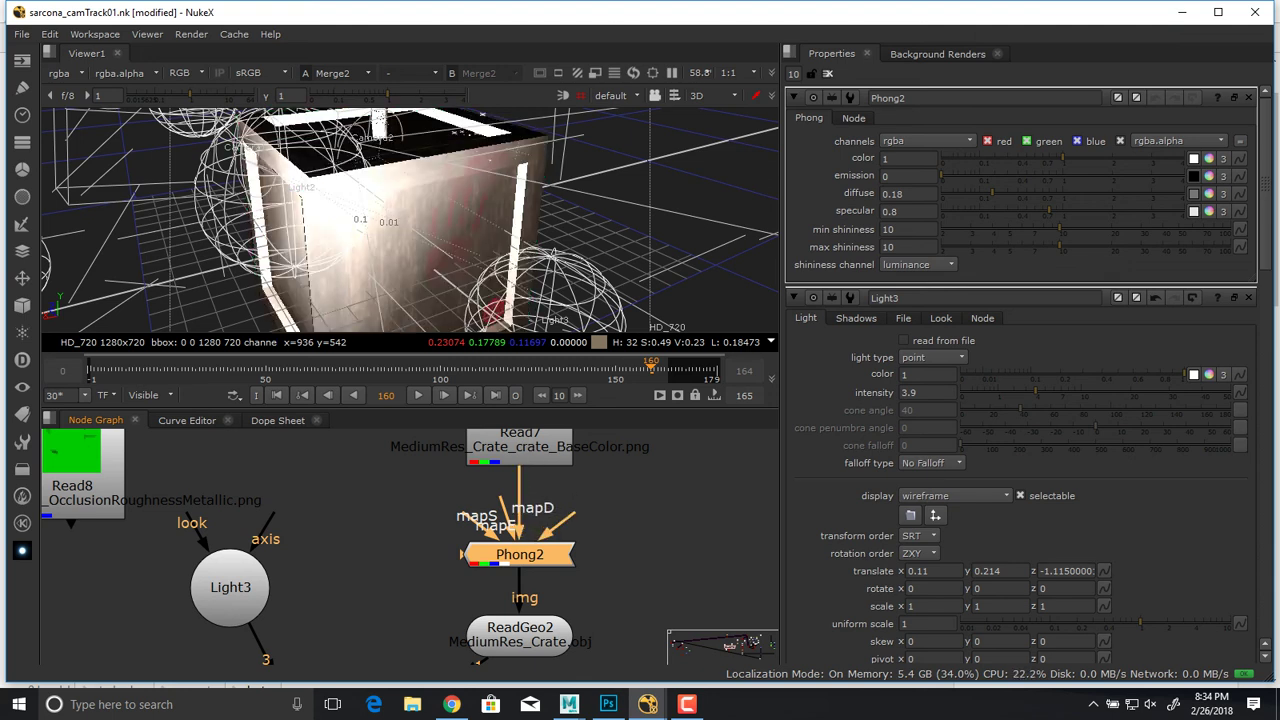
# Move the Read8 occlusion-roughness-metallic texture above Light3 and add a Shuffle node beneath it.
pyautogui.moveTo(467, 514); pyautogui.dragTo(378, 535)
pyautogui.moveTo(378, 535); pyautogui.dragTo(444, 552, button='middle')
pyautogui.moveTo(138, 503); pyautogui.dragTo(282, 450)
pyautogui.moveTo(282, 450); pyautogui.dragTo(288, 511, button='middle')
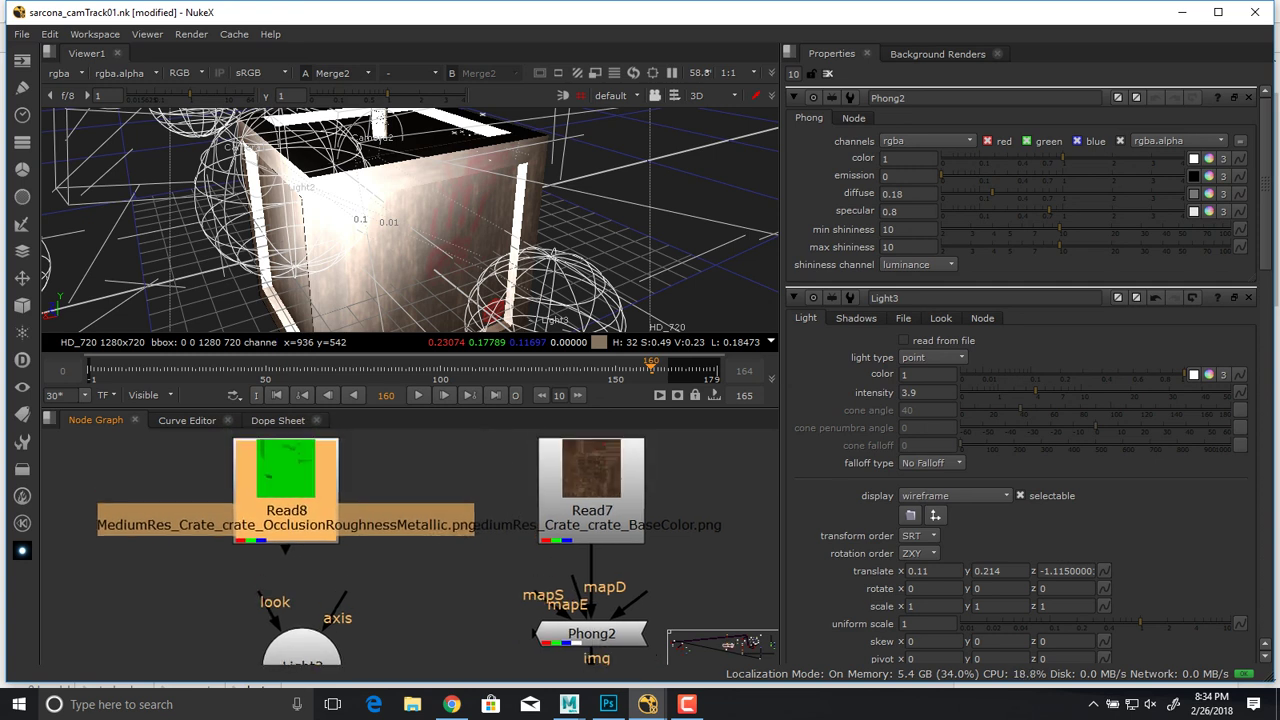
pyautogui.moveTo(288, 508); pyautogui.dragTo(288, 477)
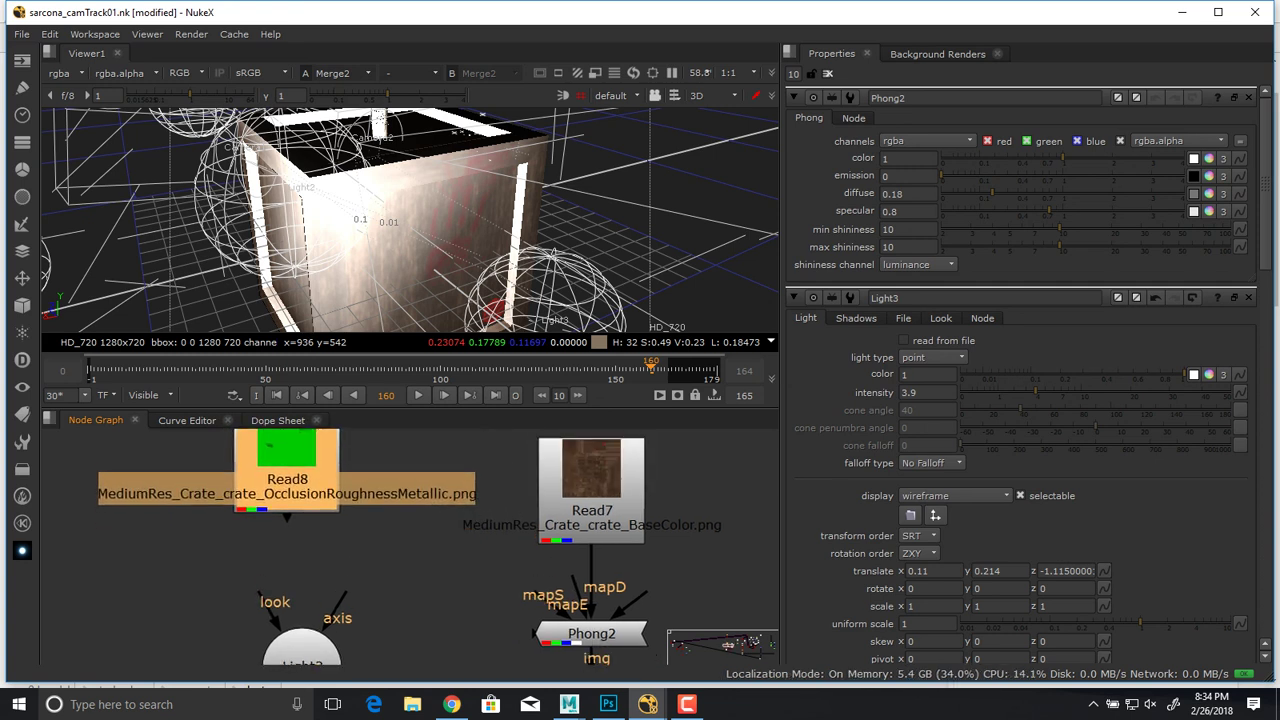
pyautogui.press('Tab')
pyautogui.write('shuf')
pyautogui.press('Return')
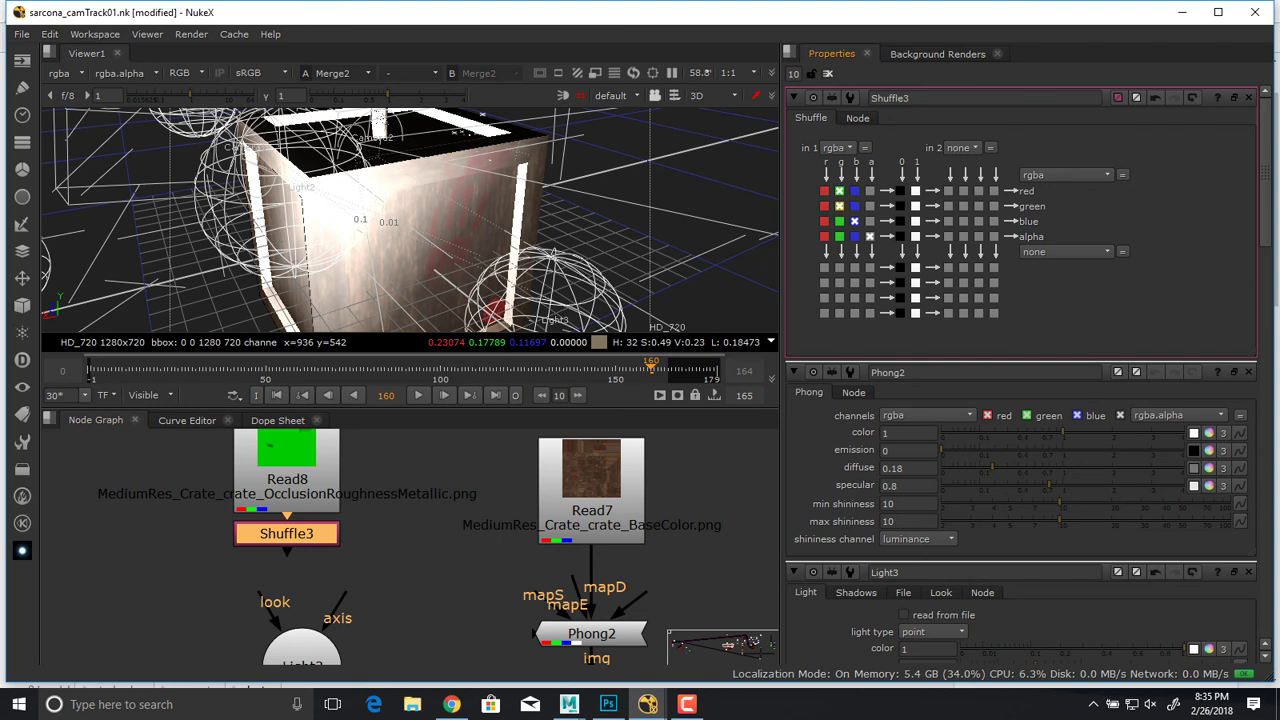
# Route the blue channel to red, green, blue and alpha in Shuffle3 and connect it to Phong2's mapS input.
pyautogui.click(839, 221)
pyautogui.click(839, 236)
pyautogui.click(855, 190)
pyautogui.click(855, 205)
pyautogui.click(855, 221)
pyautogui.click(855, 236)
pyautogui.moveTo(540, 608); pyautogui.dragTo(305, 535)
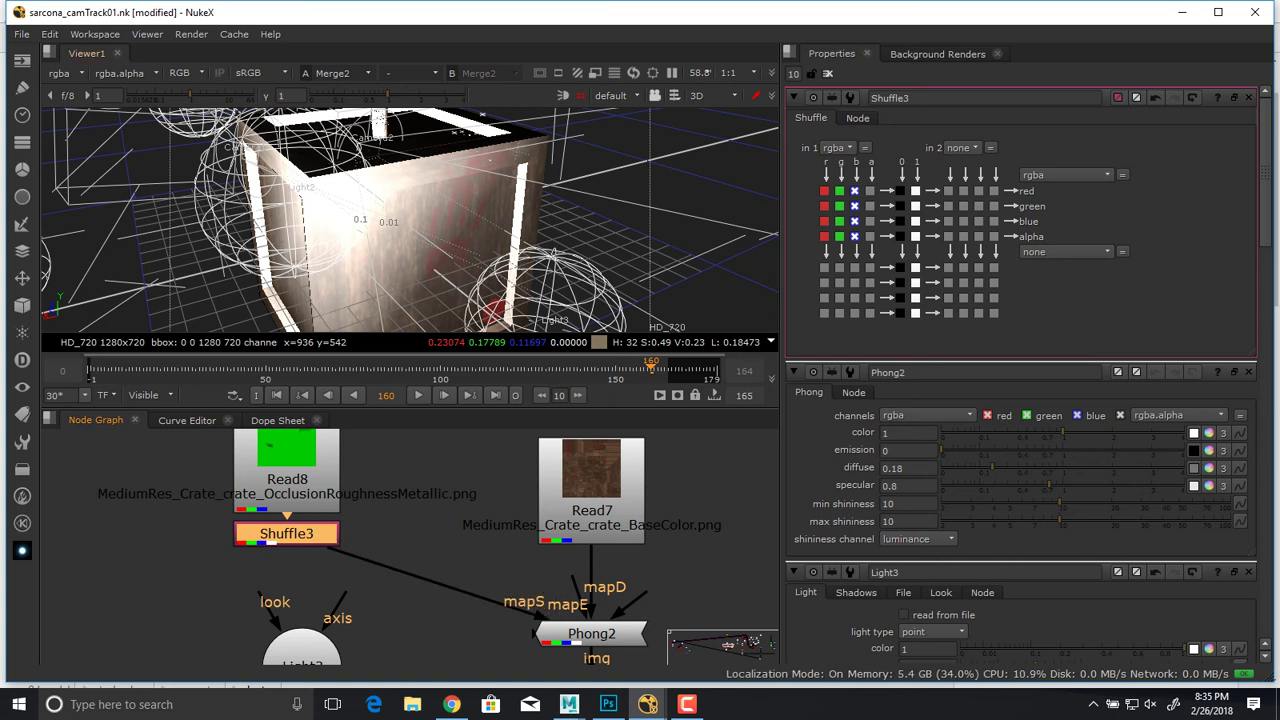
# Set Phong2's specular to 0.08, diffuse to 0.23 and emission to 0.29, checking the crate from several sides.
pyautogui.keyDown('ctrl'); pyautogui.moveTo(400, 240); pyautogui.dragTo(434, 178); pyautogui.keyUp('ctrl')
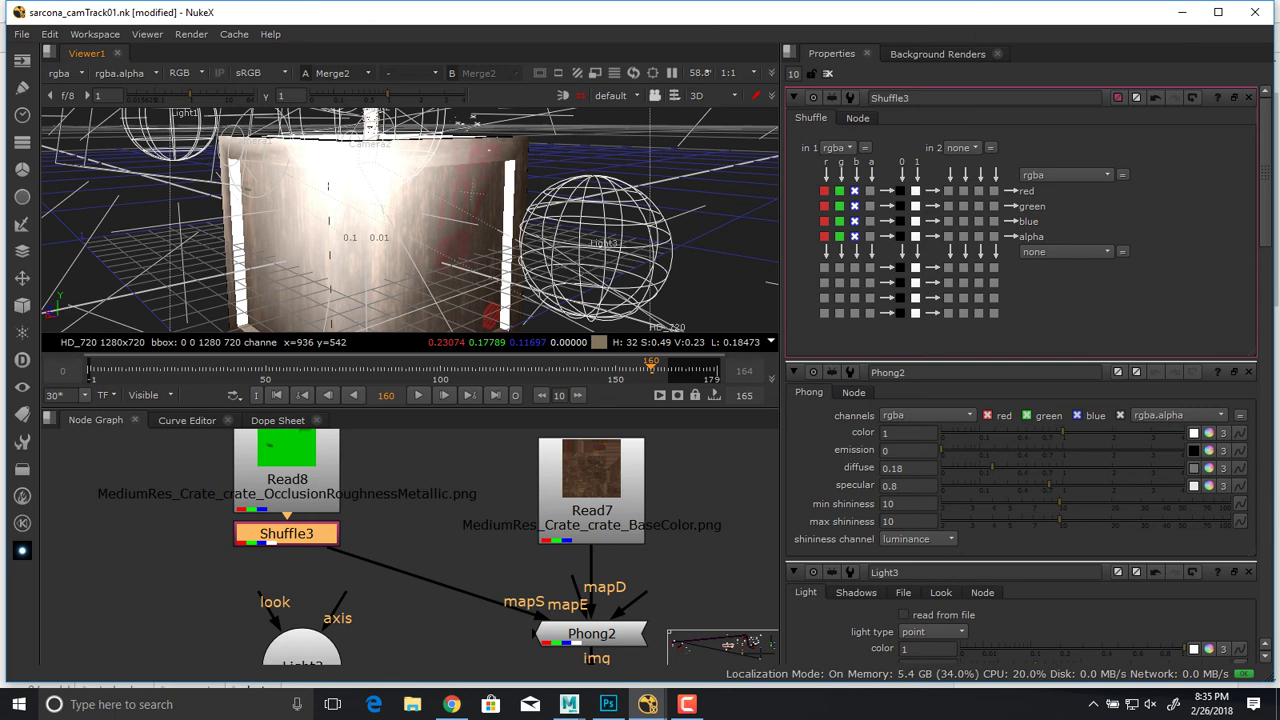
pyautogui.scroll(-3, 380, 220)
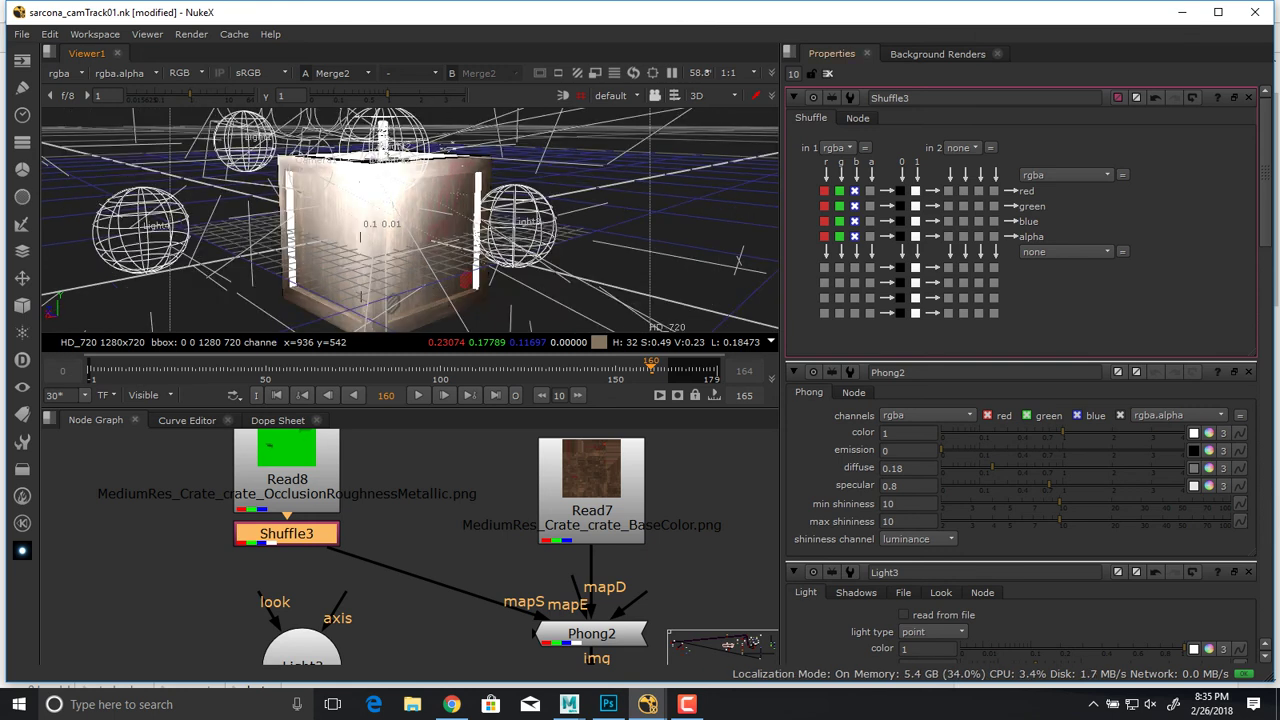
pyautogui.moveTo(1048, 485); pyautogui.dragTo(1006, 468)
pyautogui.keyDown('ctrl'); pyautogui.moveTo(480, 230); pyautogui.dragTo(440, 230); pyautogui.keyUp('ctrl')
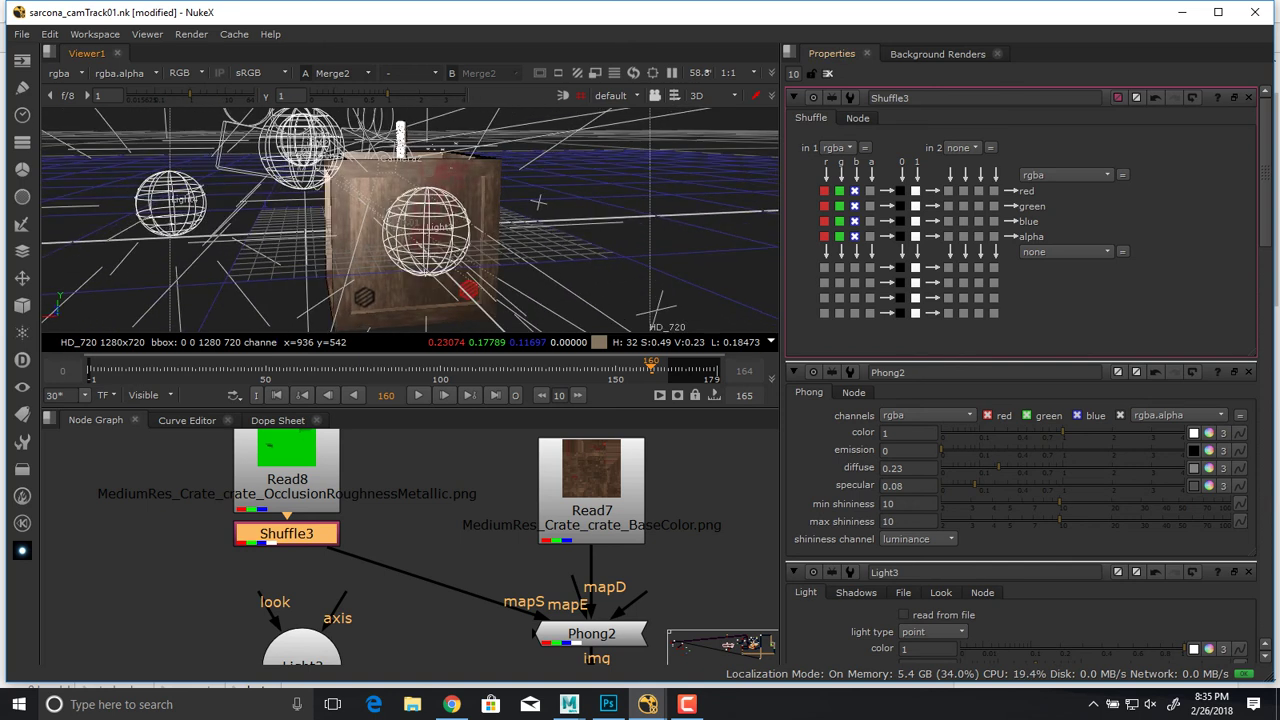
pyautogui.moveTo(942, 451); pyautogui.dragTo(1006, 451)
pyautogui.keyDown('ctrl'); pyautogui.moveTo(440, 240); pyautogui.dragTo(660, 240); pyautogui.keyUp('ctrl')
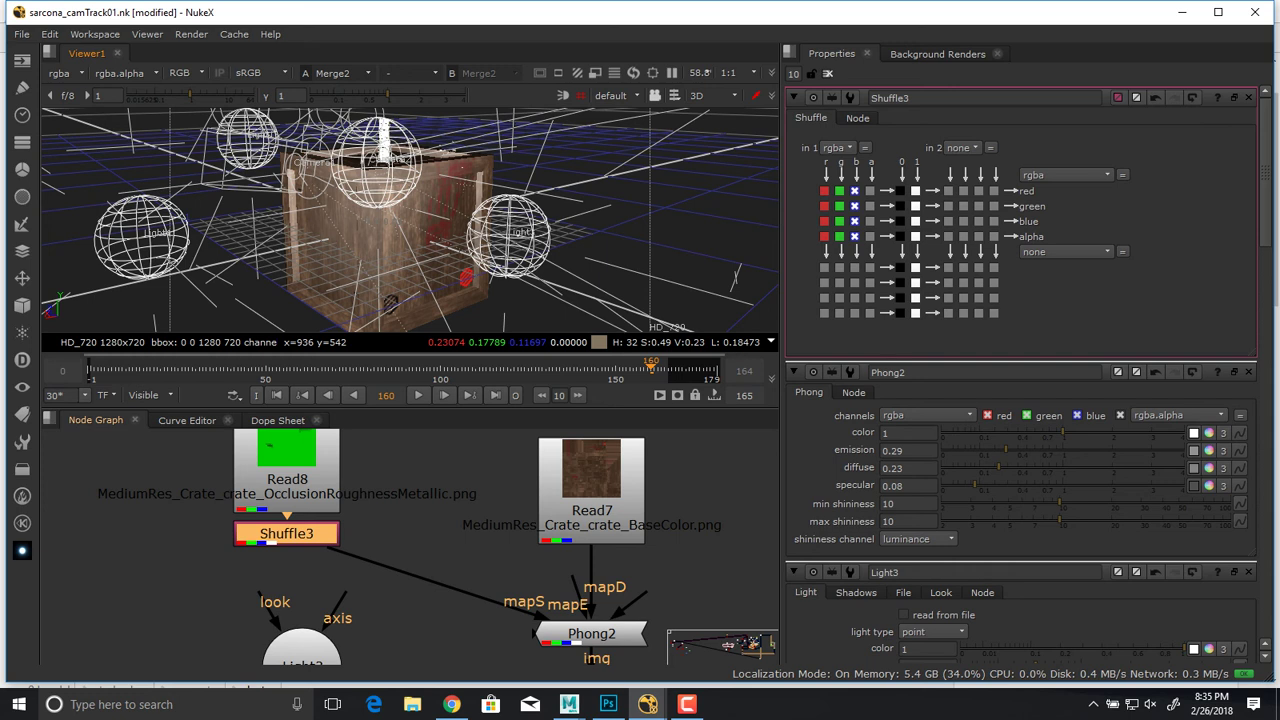
# Enlarge the node graph and move Read8 with Shuffle3 right beside Read7.
pyautogui.press('space')
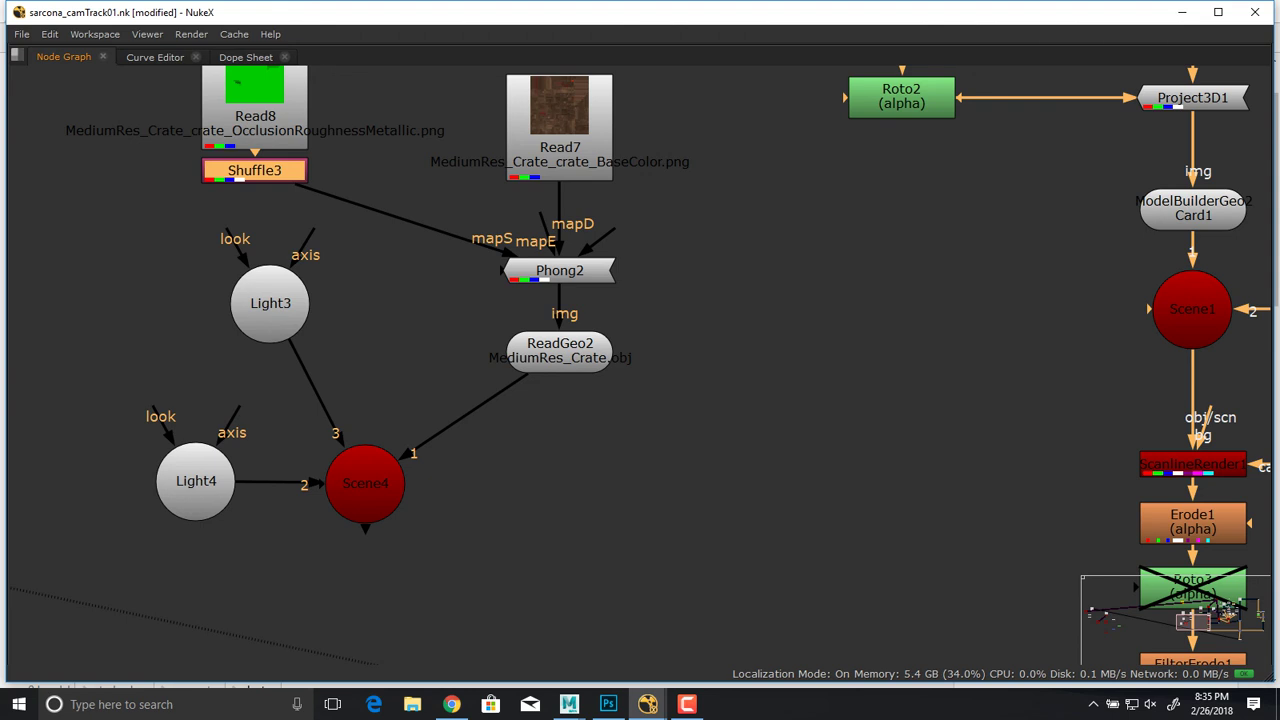
pyautogui.scroll(-2, 575, 393)
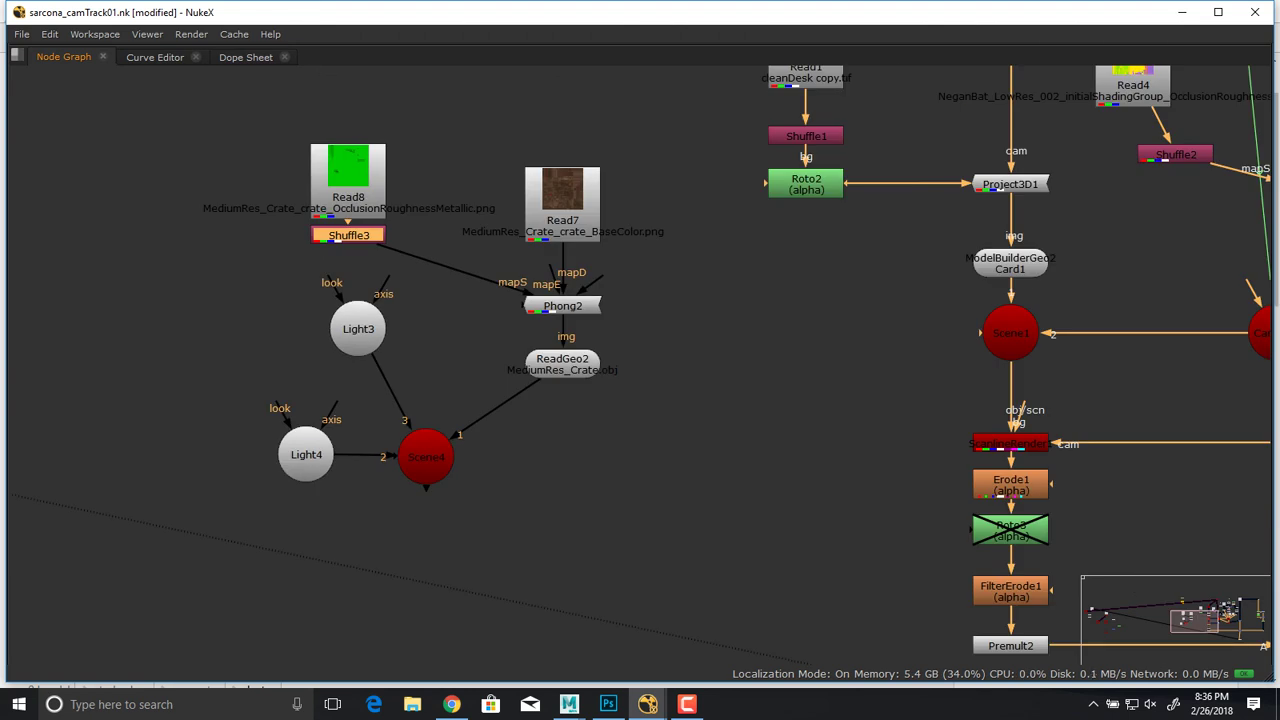
pyautogui.moveTo(268, 128); pyautogui.dragTo(388, 240)
pyautogui.moveTo(350, 188); pyautogui.dragTo(462, 211)
# Trace the crate branch into Scene4, and examine how Scene1, Scene2 and Camera2 feed the two ScanlineRender nodes.
pyautogui.click(562, 307)
pyautogui.click(562, 364)
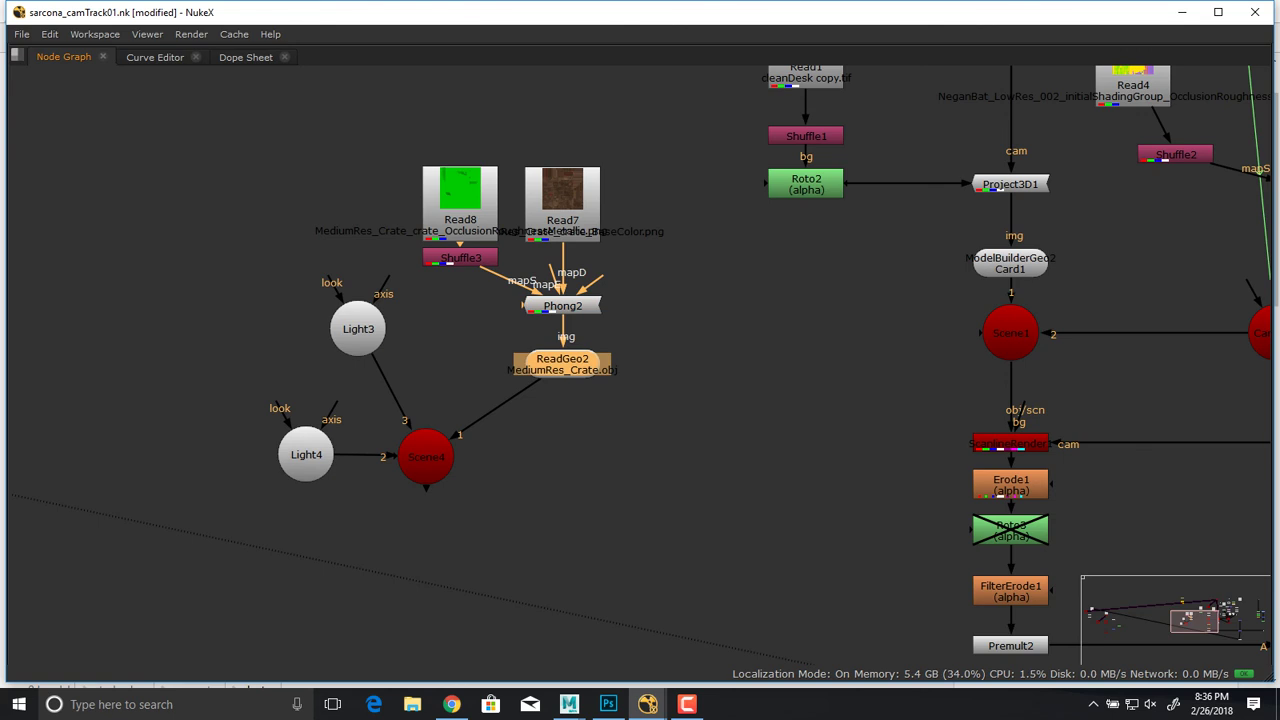
pyautogui.click(426, 457)
pyautogui.moveTo(830, 443); pyautogui.dragTo(305, 453, button='middle')
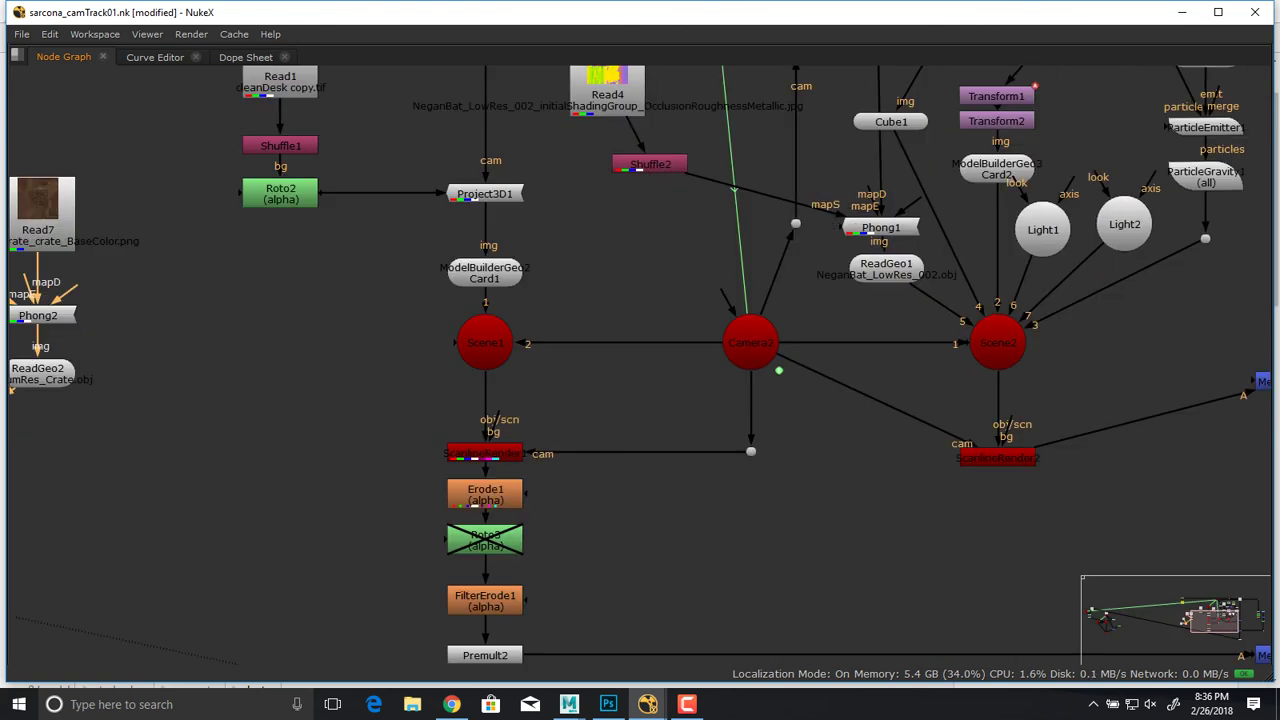
pyautogui.click(485, 453)
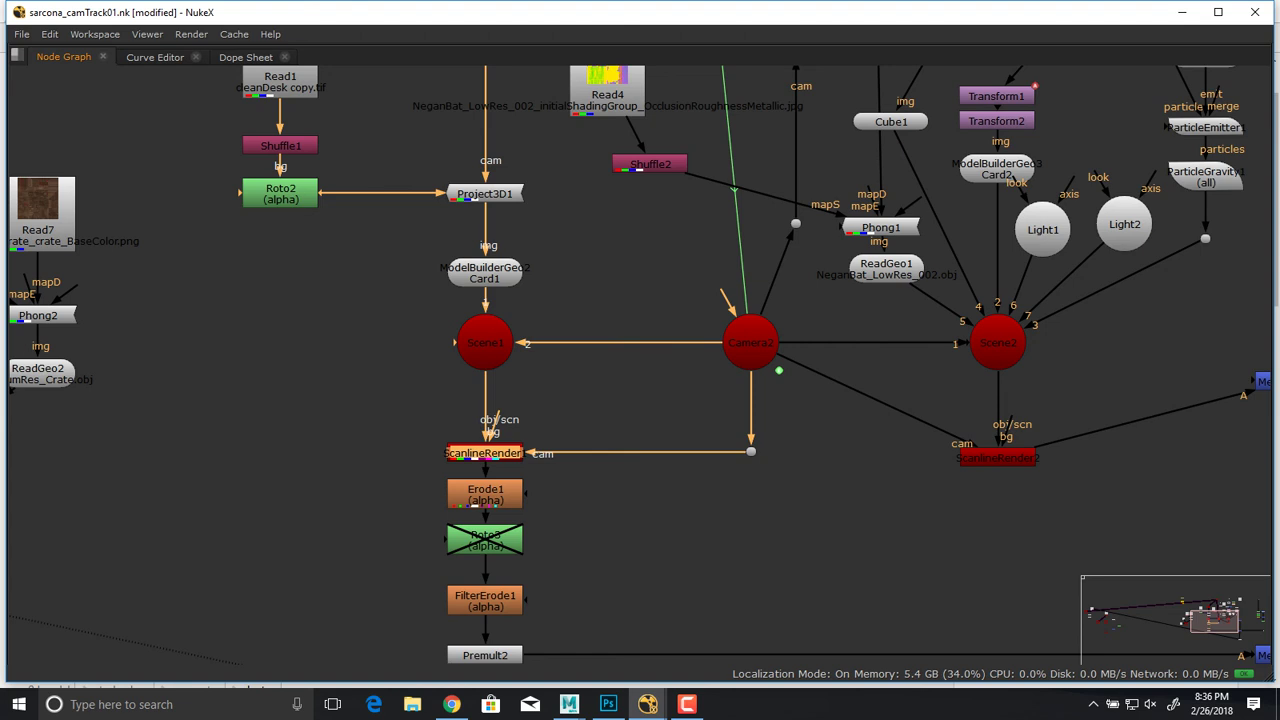
pyautogui.scroll(-2, 355, 447)
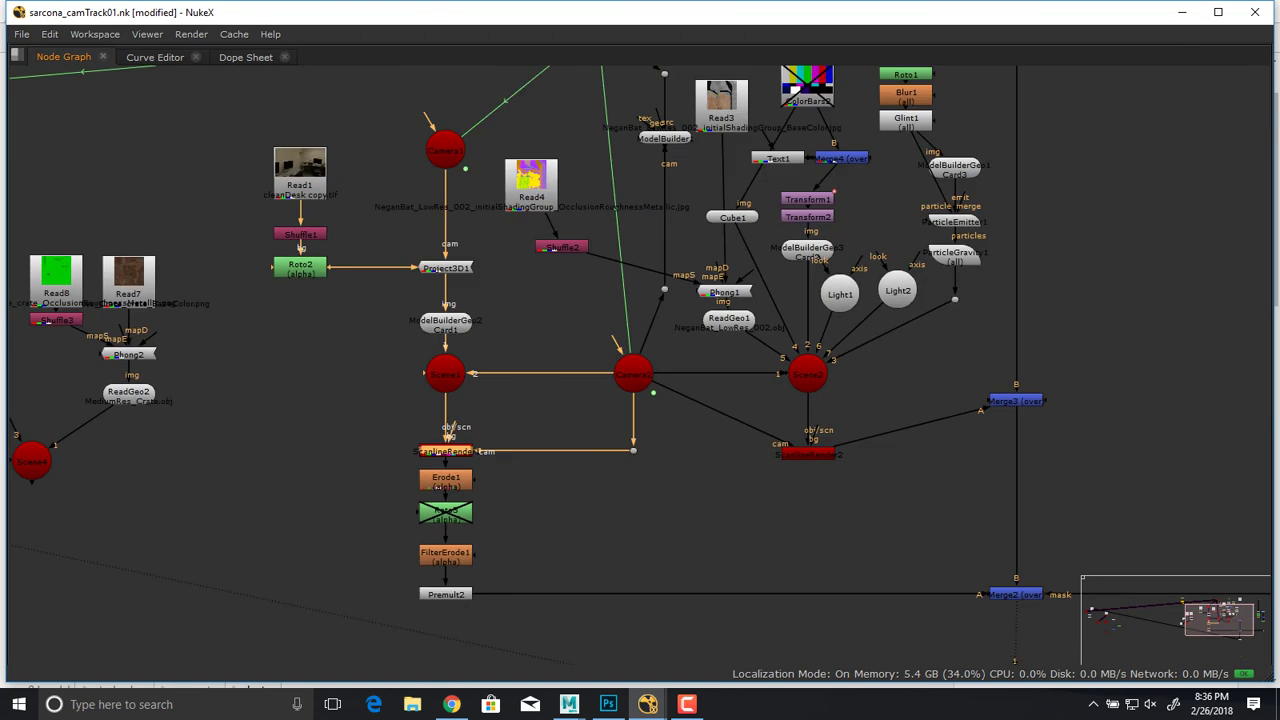
pyautogui.moveTo(355, 447); pyautogui.dragTo(175, 488, button='middle')
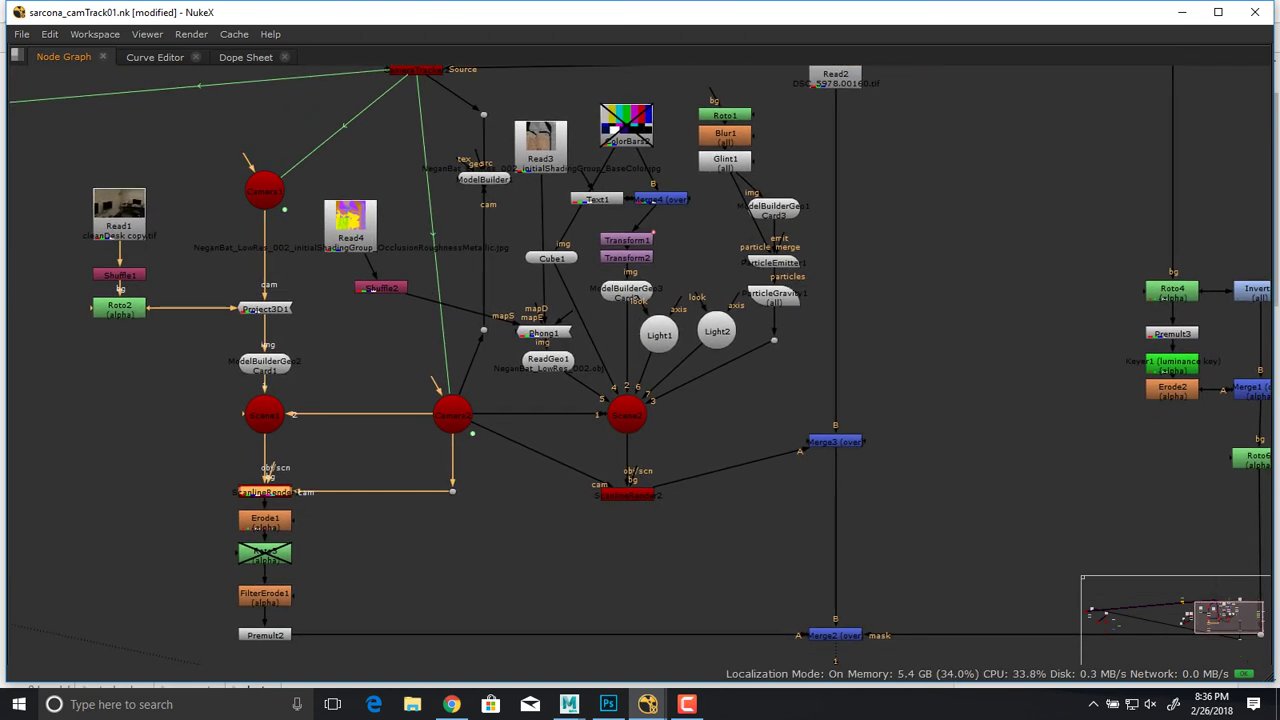
pyautogui.moveTo(199, 364); pyautogui.dragTo(340, 626)
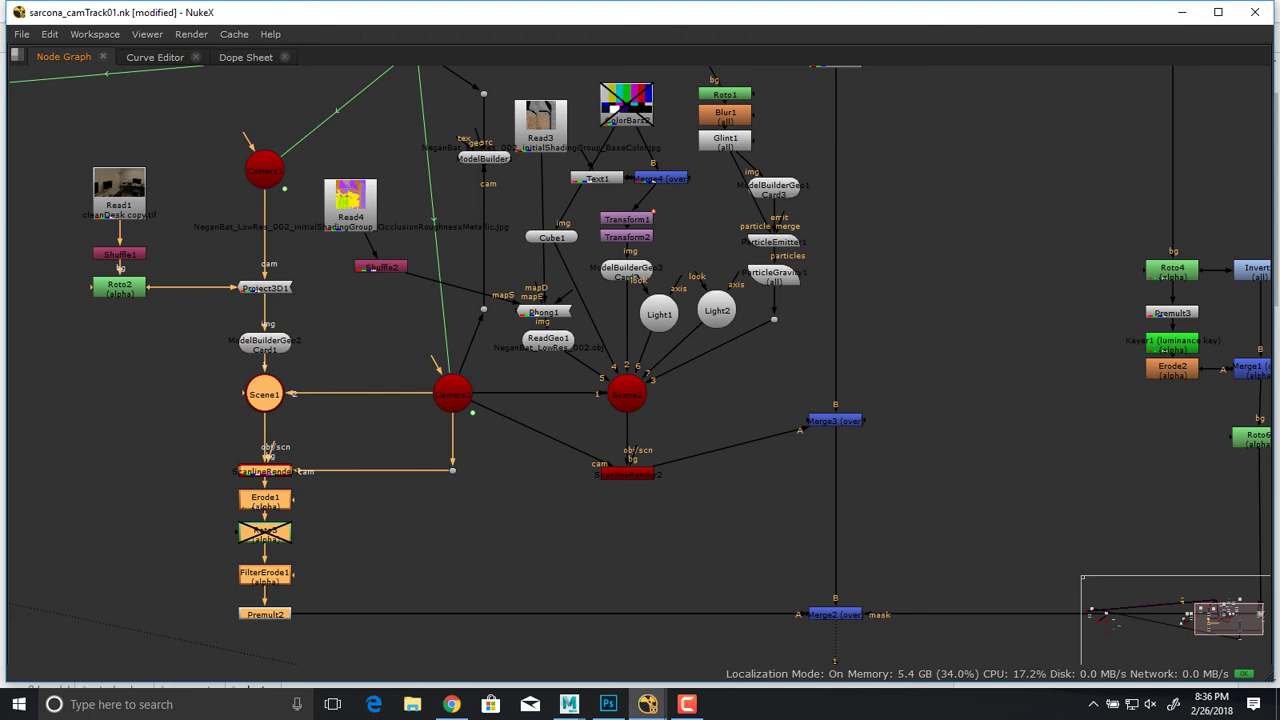
pyautogui.moveTo(556, 366); pyautogui.dragTo(442, 383, button='middle')
pyautogui.moveTo(445, 377); pyautogui.dragTo(581, 432)
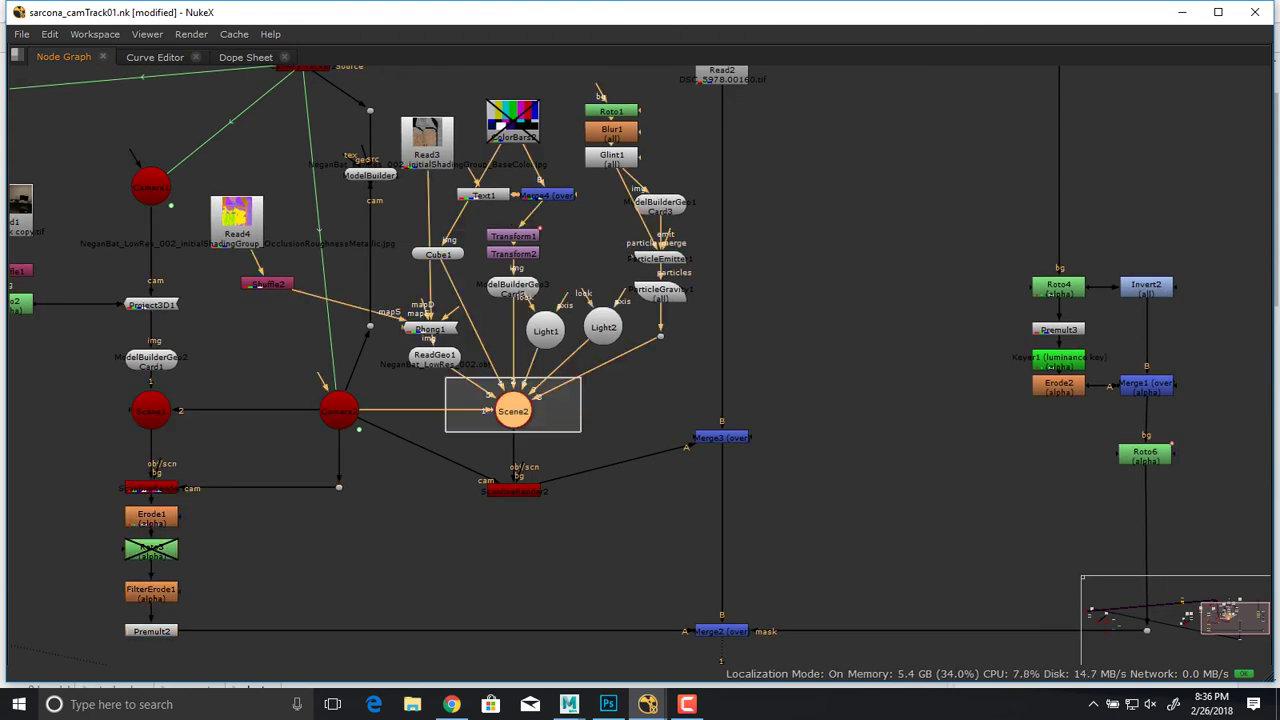
pyautogui.moveTo(581, 377); pyautogui.dragTo(583, 420)
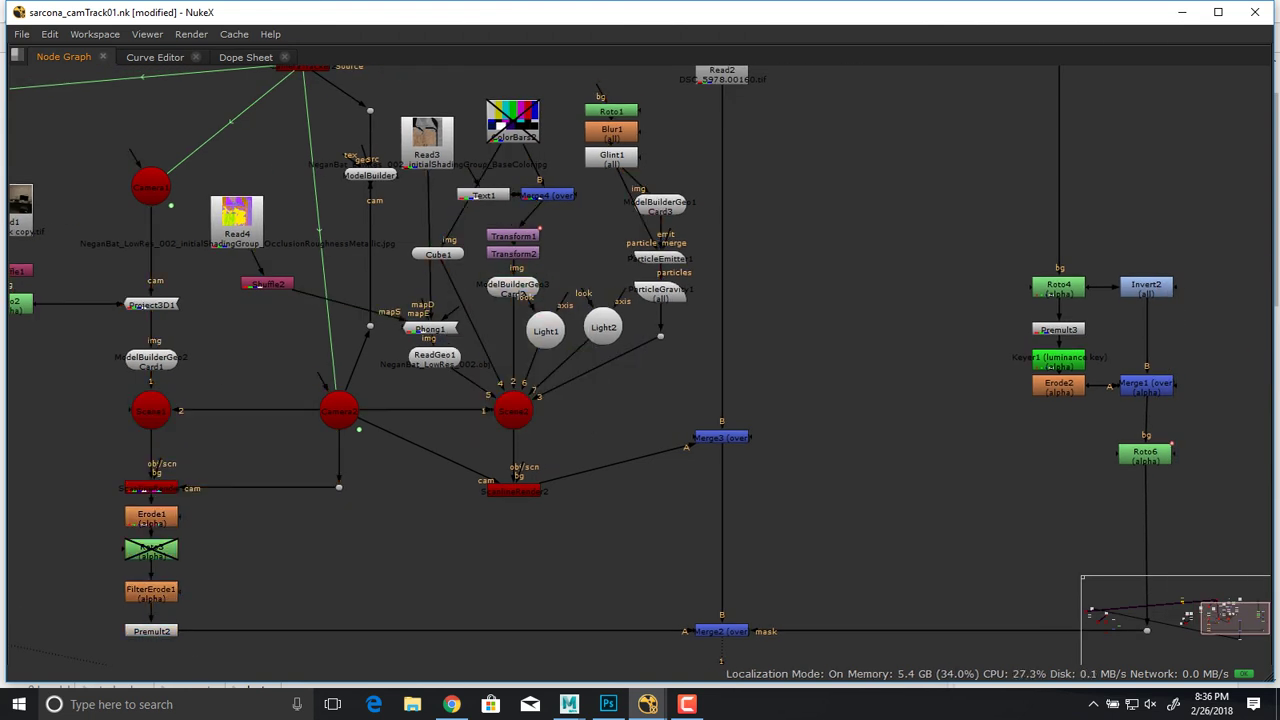
pyautogui.moveTo(104, 381); pyautogui.dragTo(198, 443)
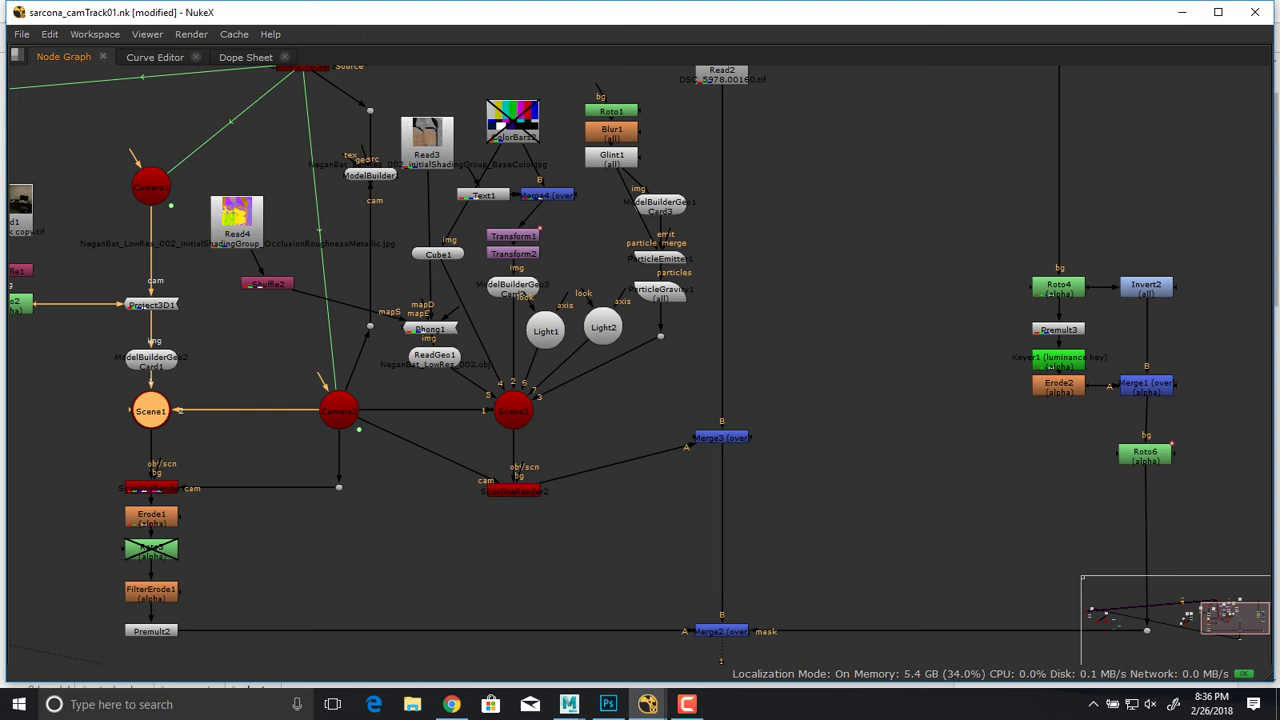
pyautogui.moveTo(461, 439)
pyautogui.mouseDown()
pyautogui.moveTo(658, 258)
pyautogui.moveTo(634, 192)
pyautogui.moveTo(670, 179)
pyautogui.moveTo(634, 280)
pyautogui.moveTo(557, 391)
pyautogui.moveTo(480, 425)
pyautogui.mouseUp()
pyautogui.click(338, 410)
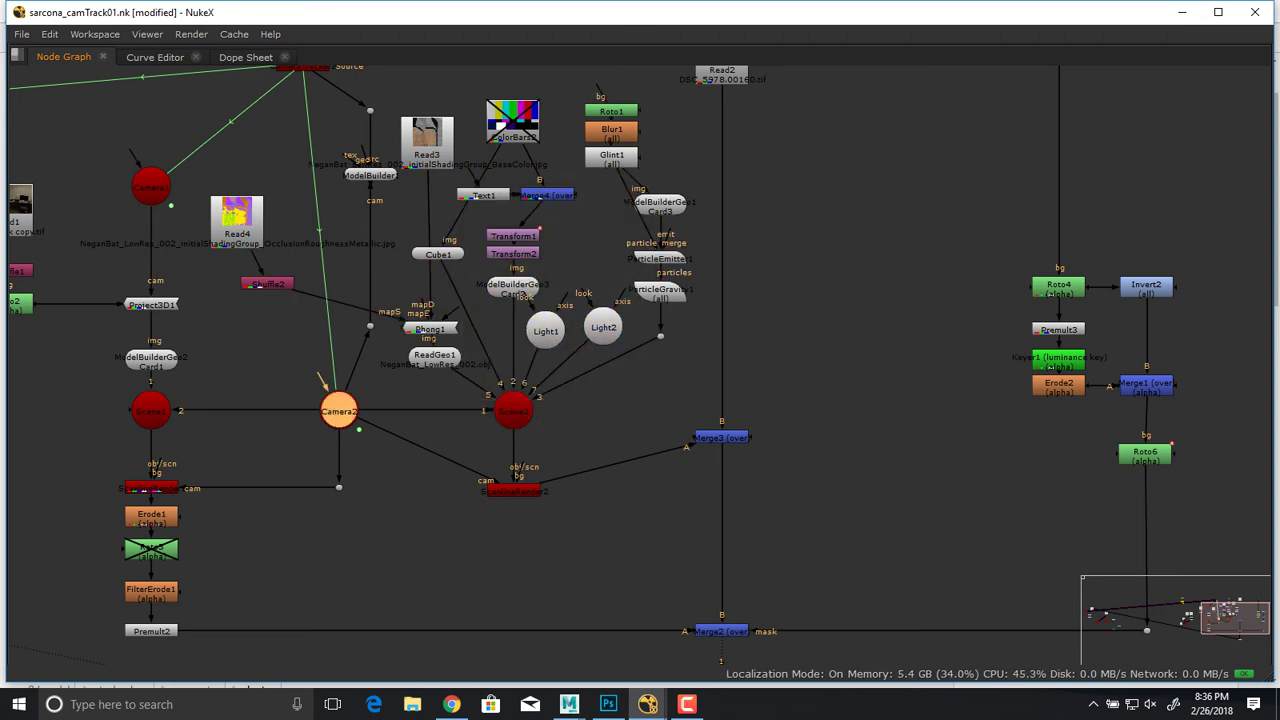
# Show ScanlineRender2's output in the viewer and close all open node properties.
pyautogui.moveTo(517, 490); pyautogui.dragTo(515, 471)
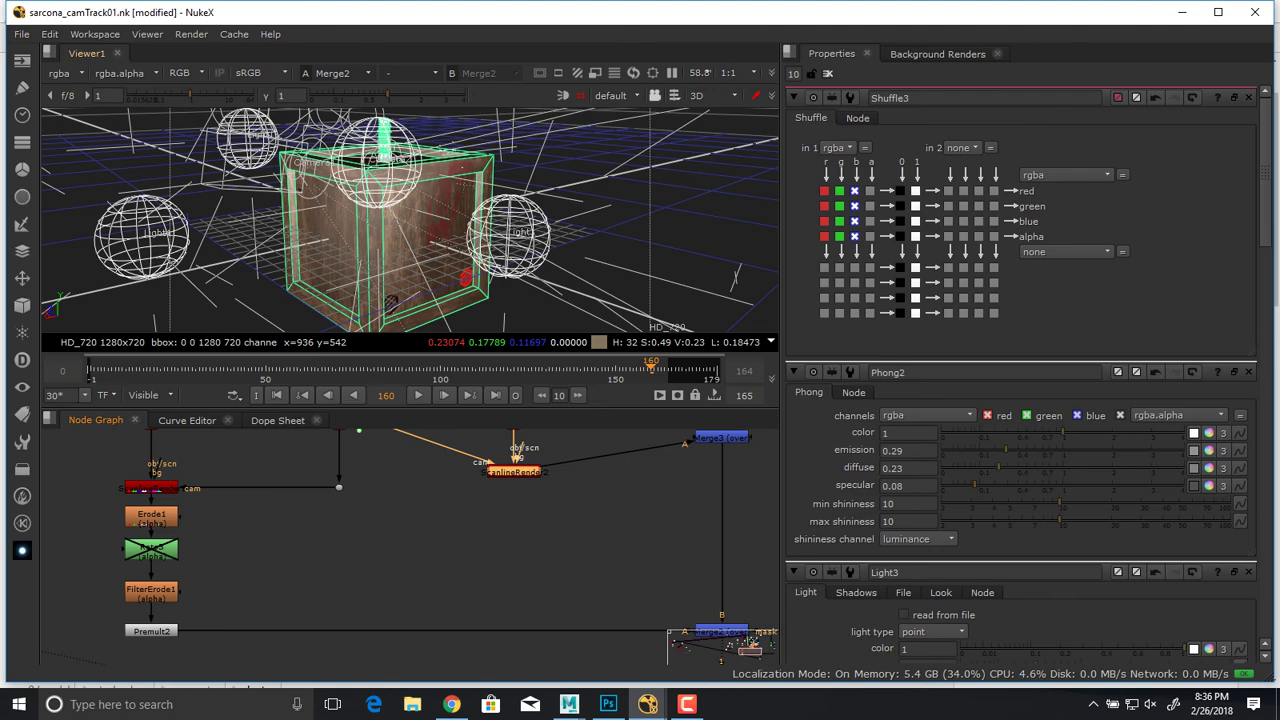
pyautogui.moveTo(410, 545); pyautogui.dragTo(410, 549, button='middle')
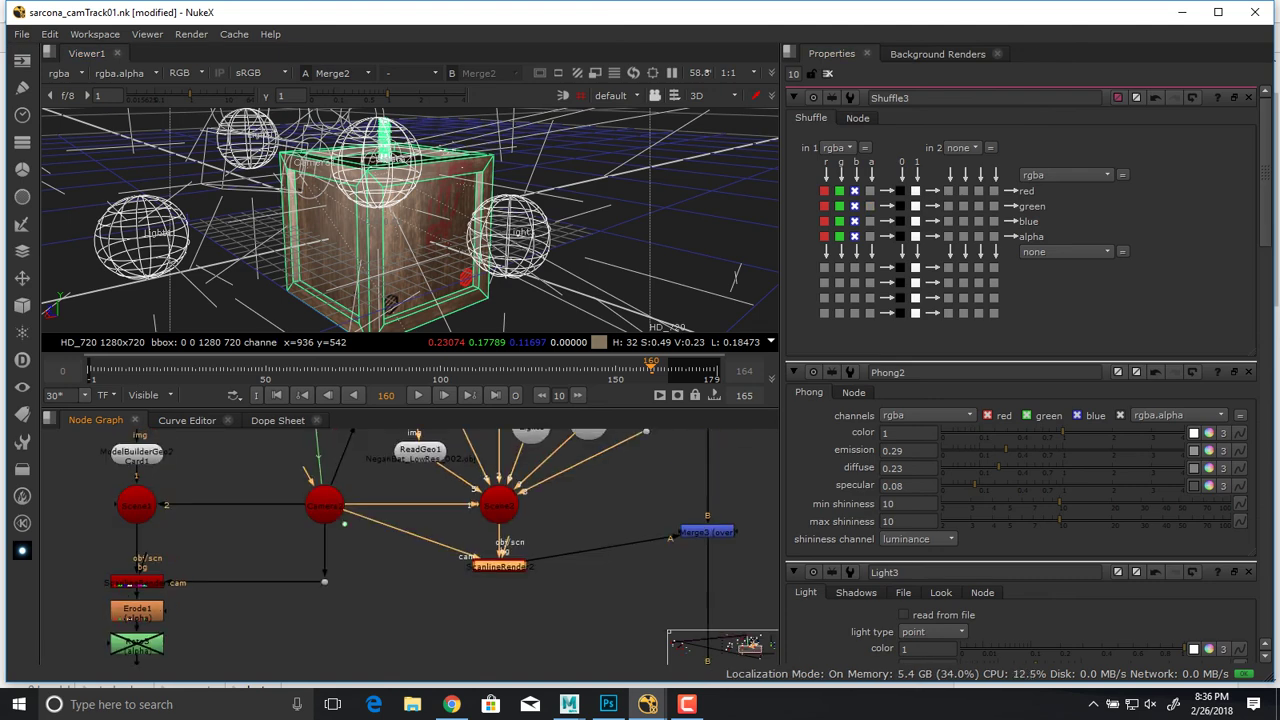
pyautogui.press('1')
pyautogui.press('Tab')
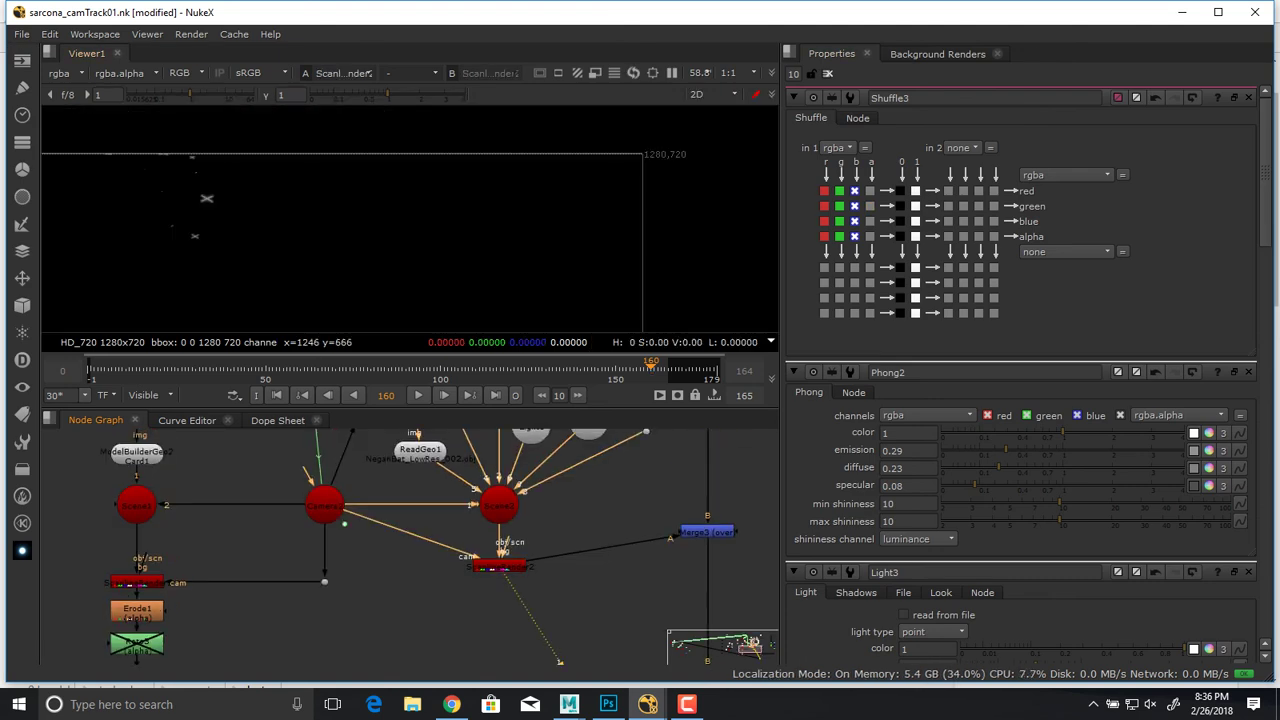
pyautogui.click(827, 73)
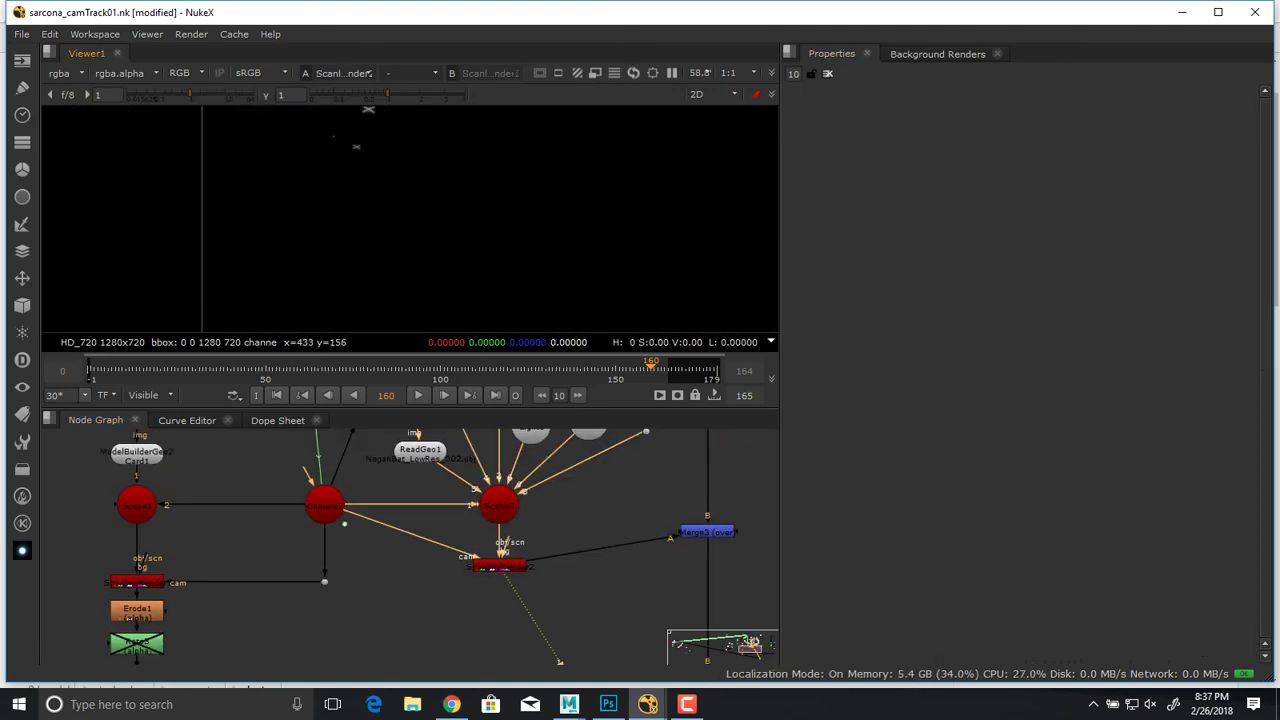
# View the Read2 footage in an enlarged viewer, playing it from frame 0 and scrubbing back to frame 14.
pyautogui.moveTo(460, 440); pyautogui.dragTo(337, 643, button='middle')
pyautogui.press('1')
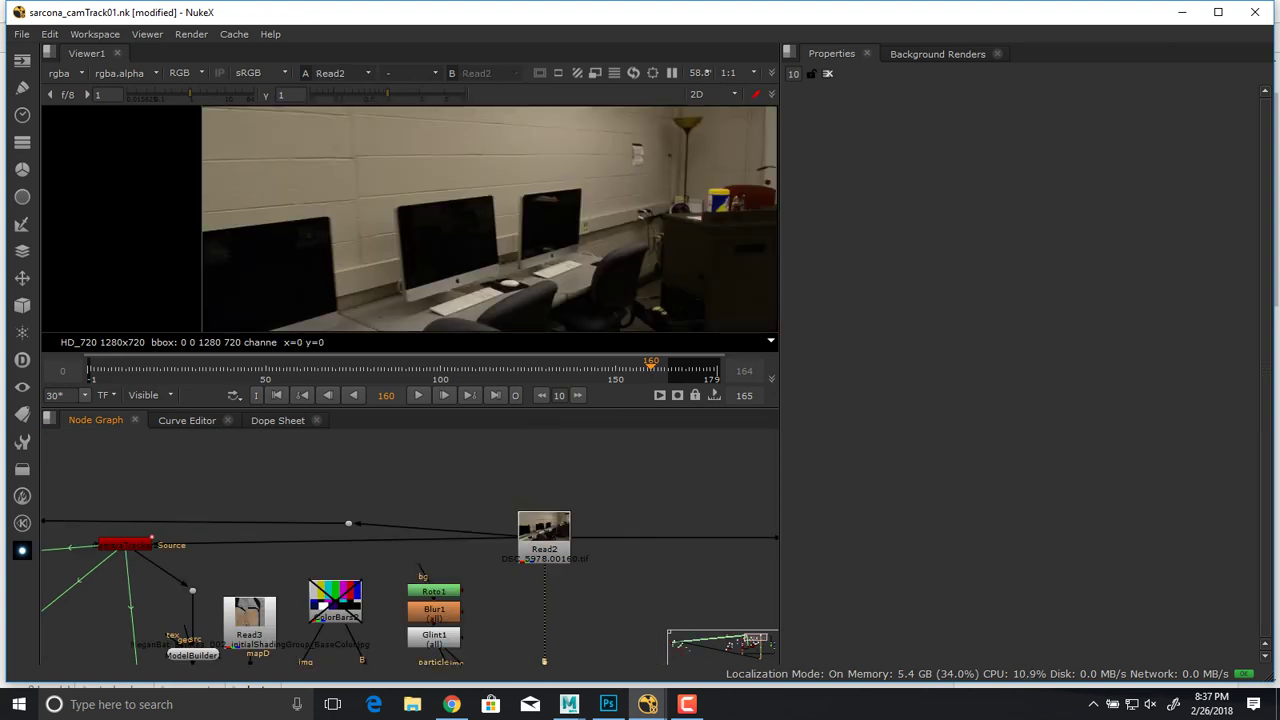
pyautogui.press('space')
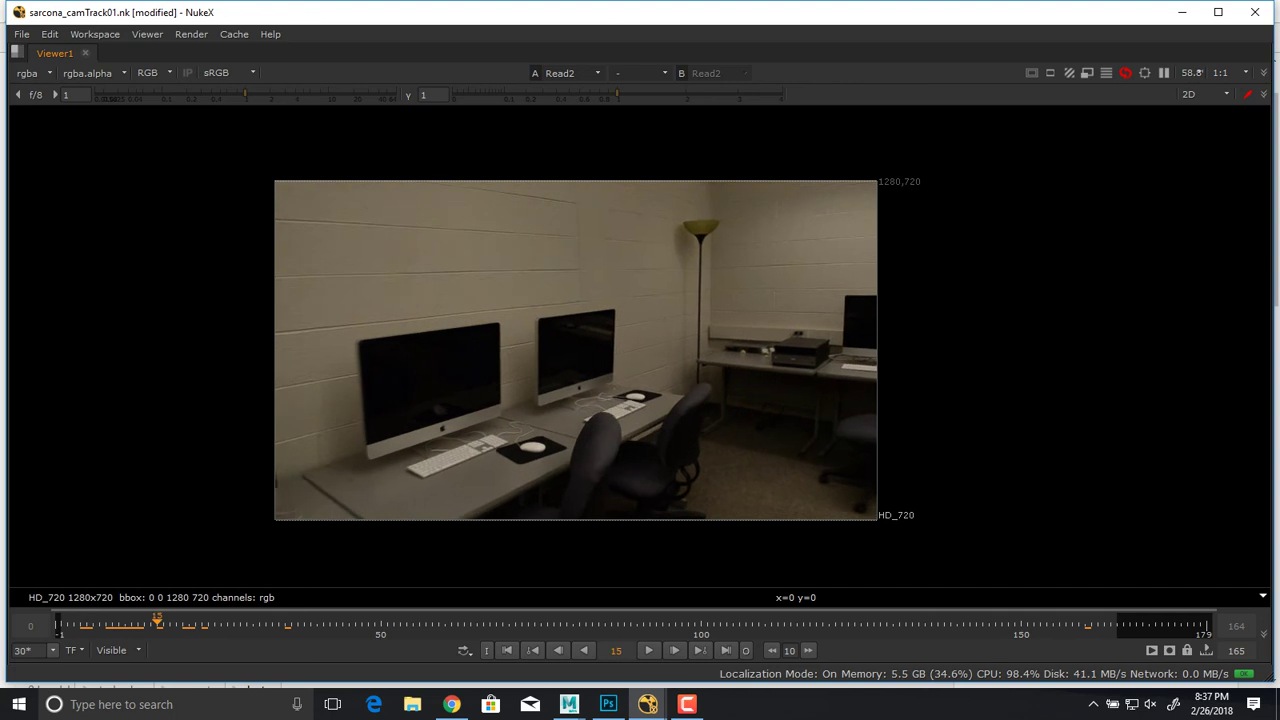
pyautogui.moveTo(112, 625); pyautogui.dragTo(61, 625)
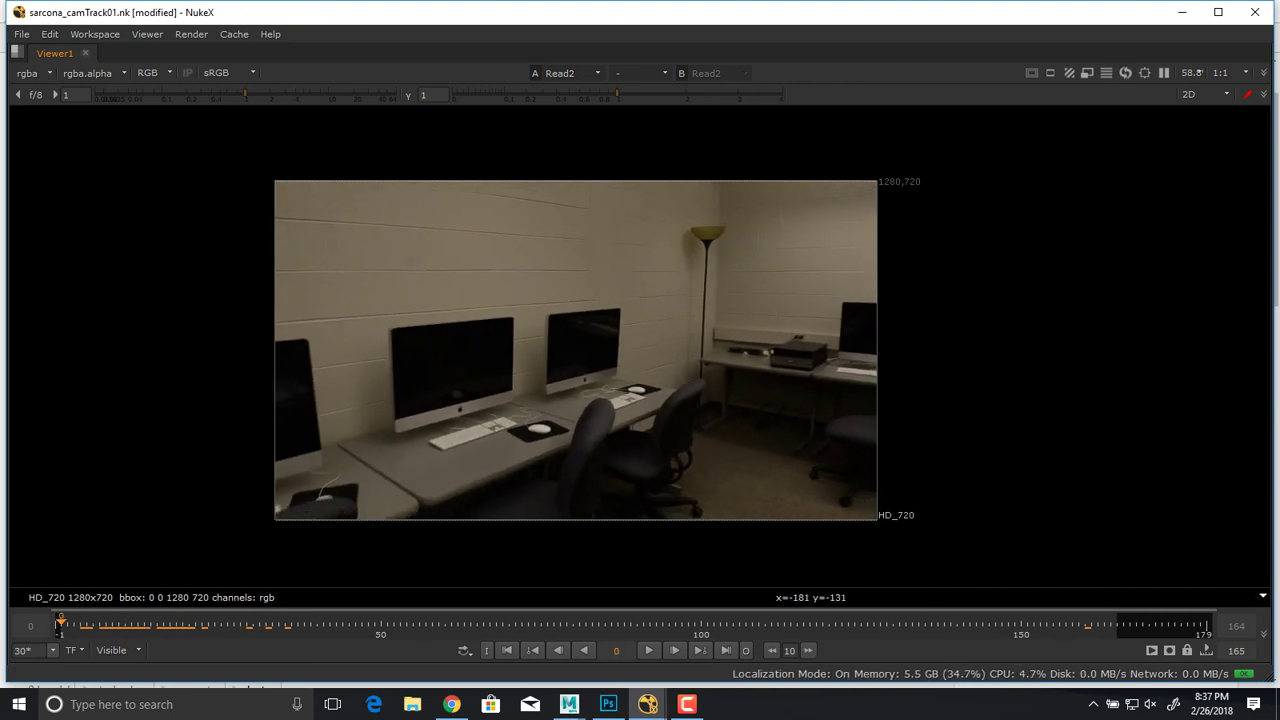
pyautogui.press('l')
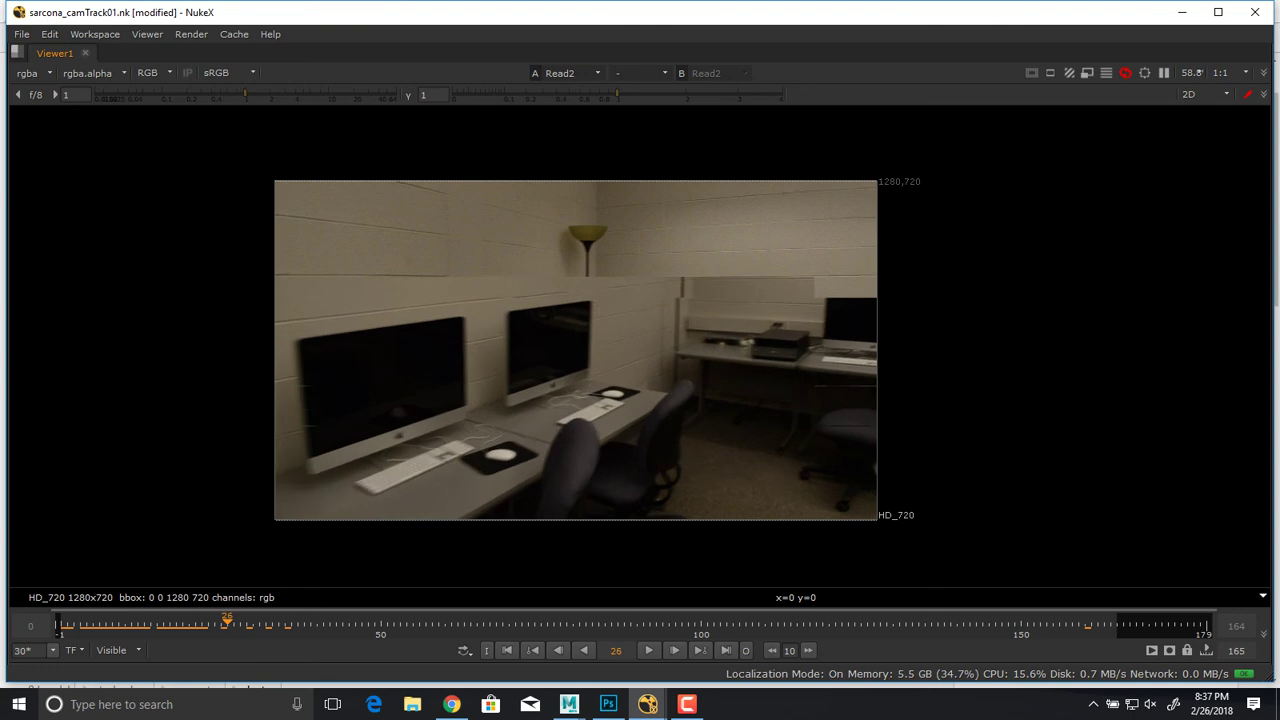
pyautogui.moveTo(272, 624); pyautogui.dragTo(151, 624)
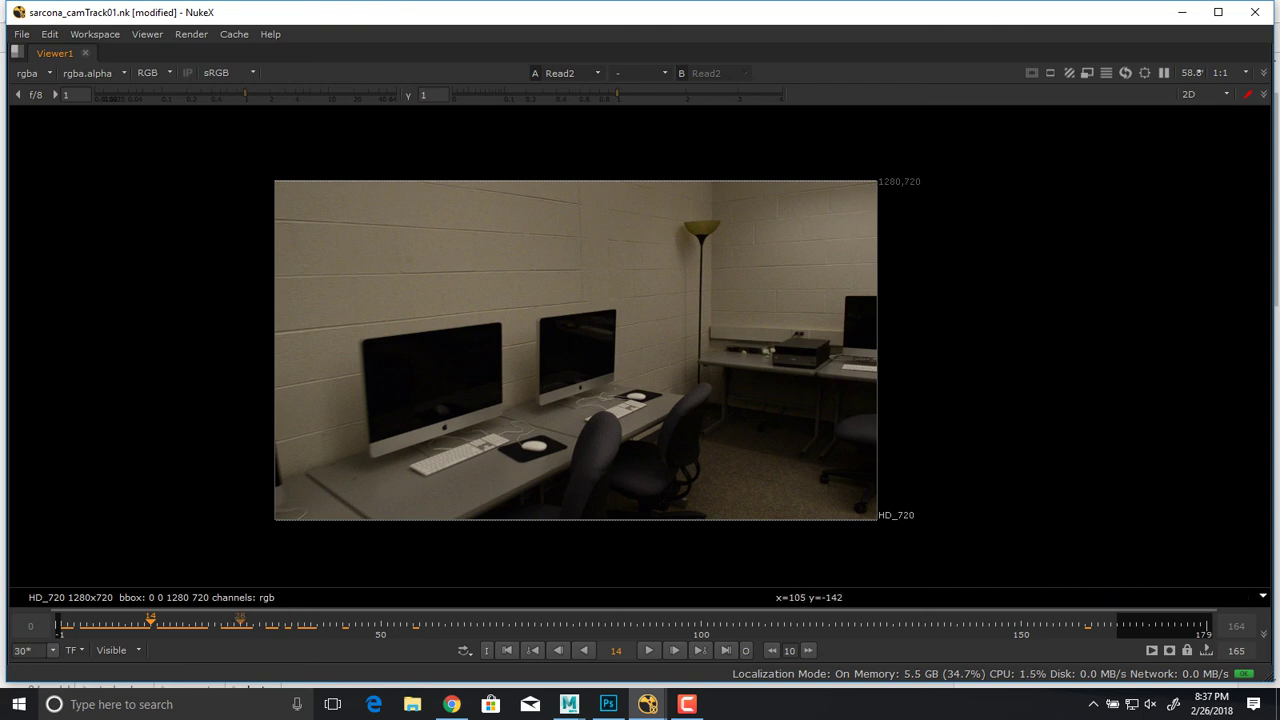
# Scrub the Read2 footage through frames 11, 91 and 80, and return to frame 0.
pyautogui.moveTo(188, 624); pyautogui.dragTo(131, 624)
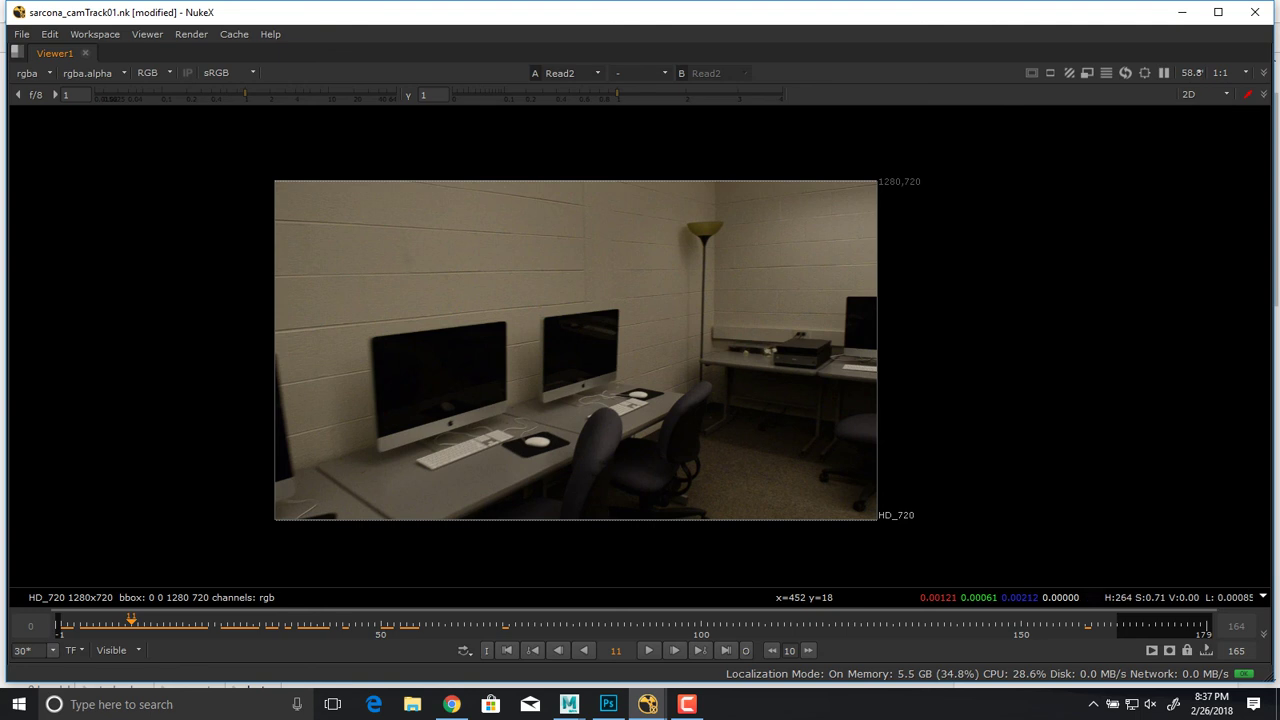
pyautogui.moveTo(259, 624); pyautogui.dragTo(643, 624)
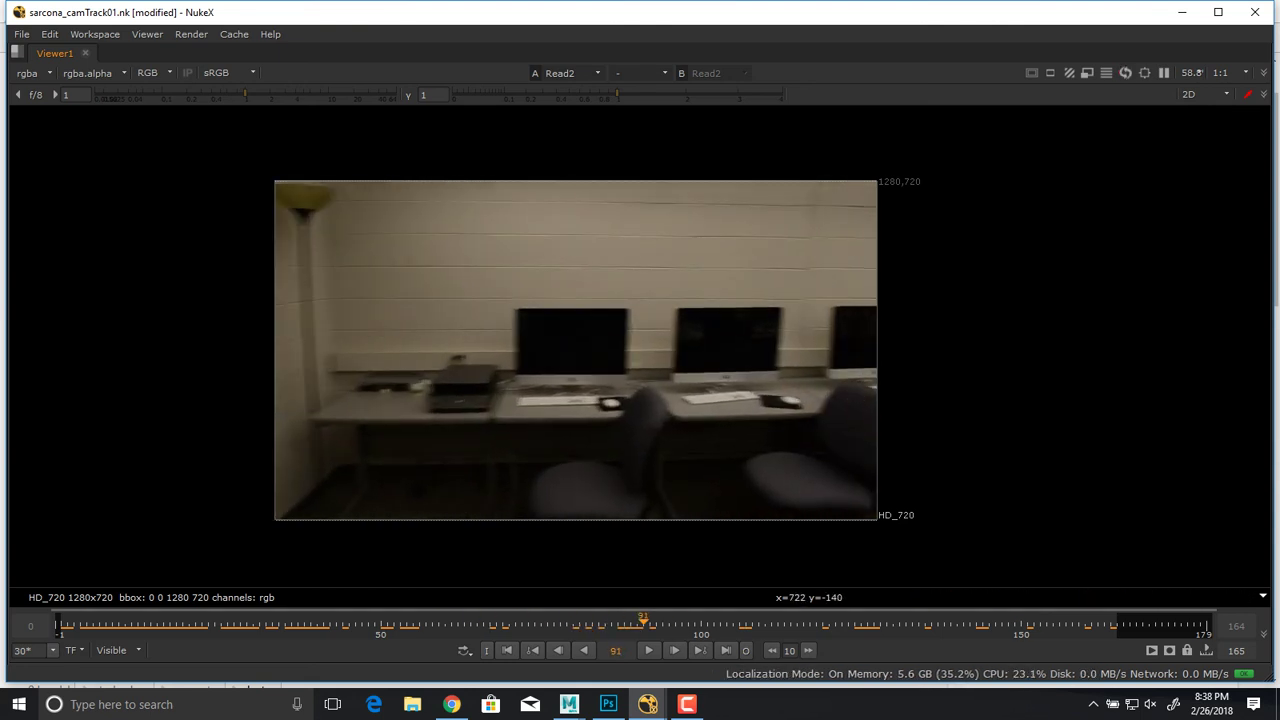
pyautogui.moveTo(650, 624); pyautogui.dragTo(573, 624)
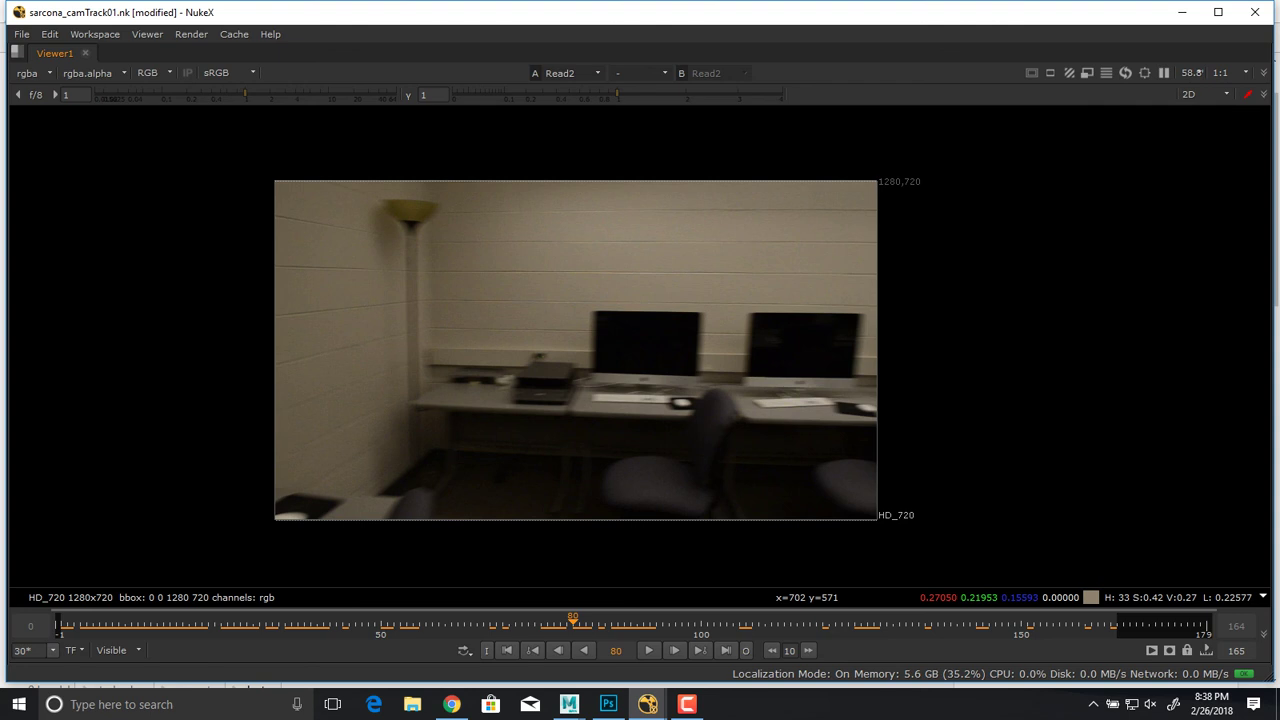
pyautogui.moveTo(467, 622); pyautogui.dragTo(195, 622)
pyautogui.click(507, 651)
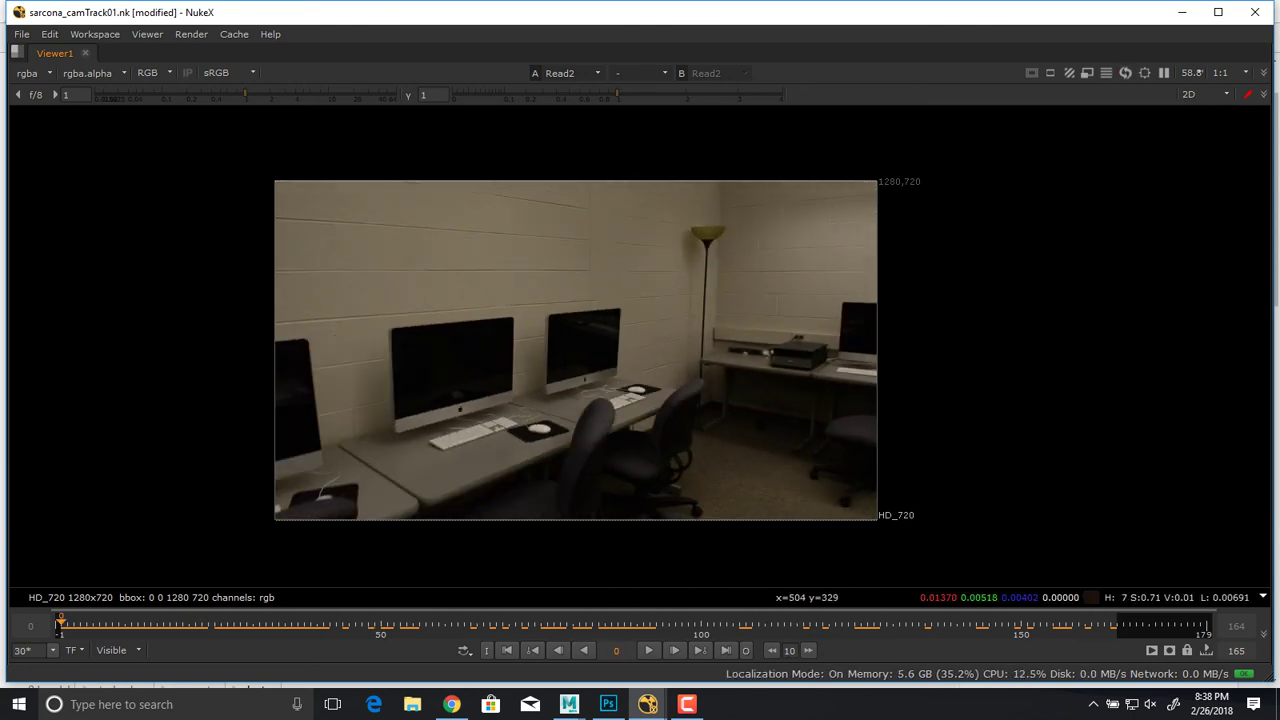
# Scrub the Read2 footage ahead to frame 115, return to the first frame and restore the full workspace layout.
pyautogui.press('space')
pyautogui.press('space')
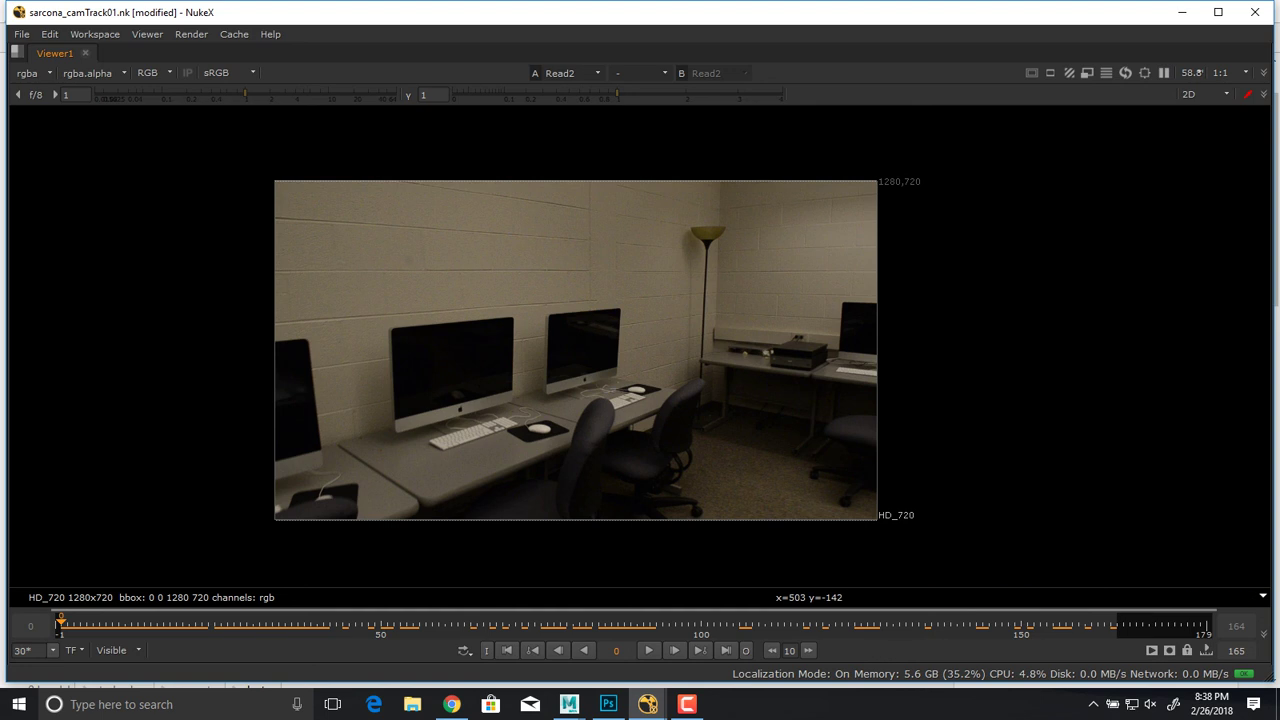
pyautogui.moveTo(510, 622); pyautogui.dragTo(796, 622)
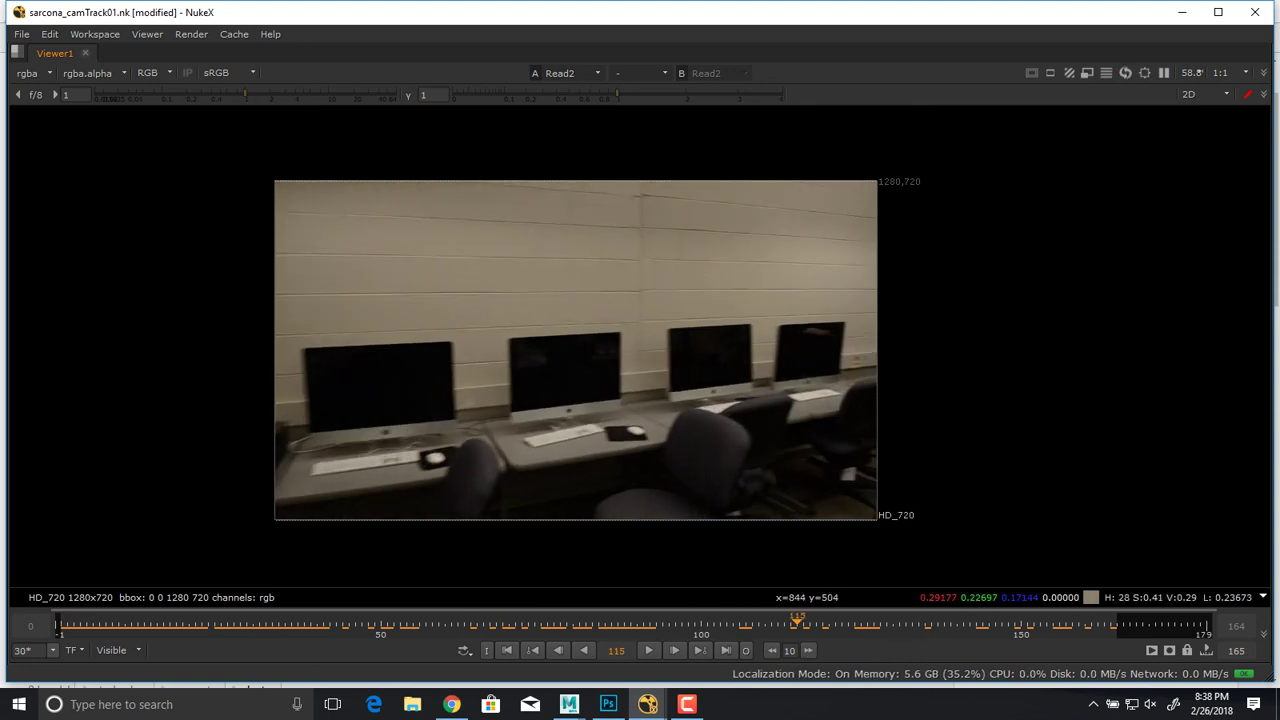
pyautogui.click(507, 650)
pyautogui.press('space')
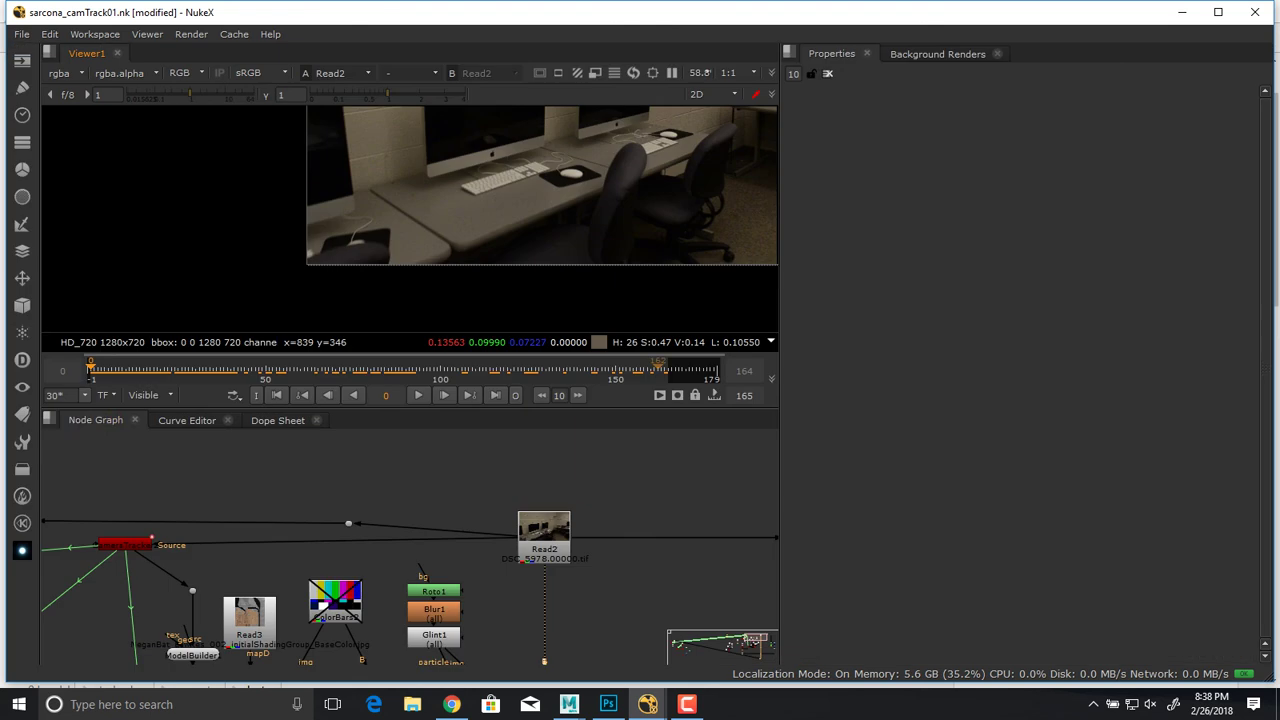
# Enlarge the node graph and examine the branches from the camera tracker and Read2 down through Scene1, Scene2 and Merge3.
pyautogui.press('f')
pyautogui.press('f')
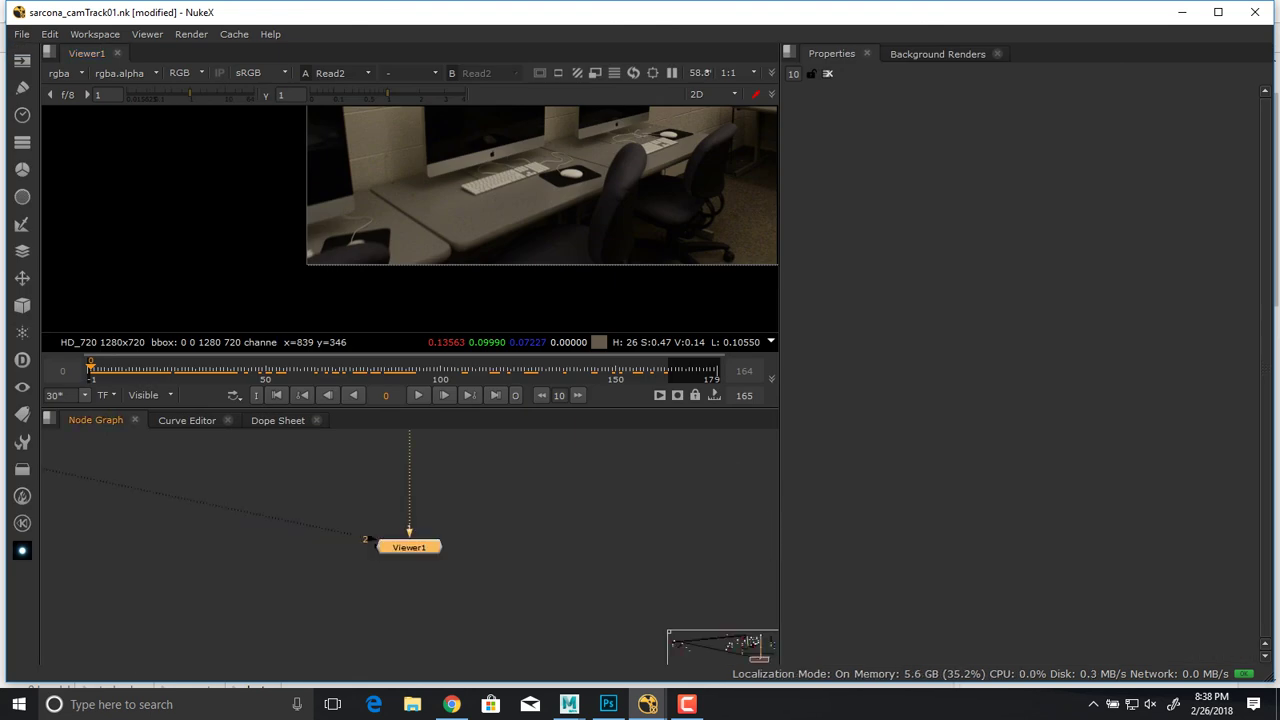
pyautogui.hotkey('ctrl', 'shift', 'a')
pyautogui.press('f')
pyautogui.press('space')
pyautogui.scroll(8, 586, 519)
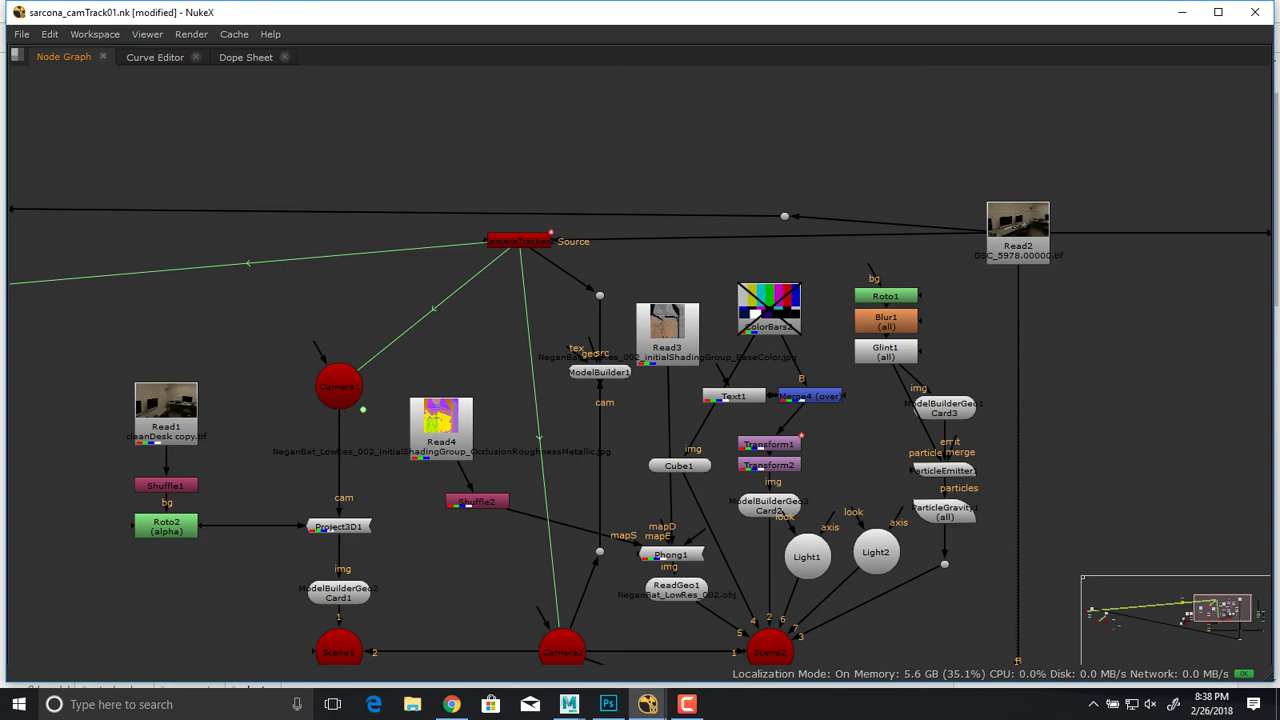
pyautogui.moveTo(640, 400); pyautogui.dragTo(644, 276, button='middle')
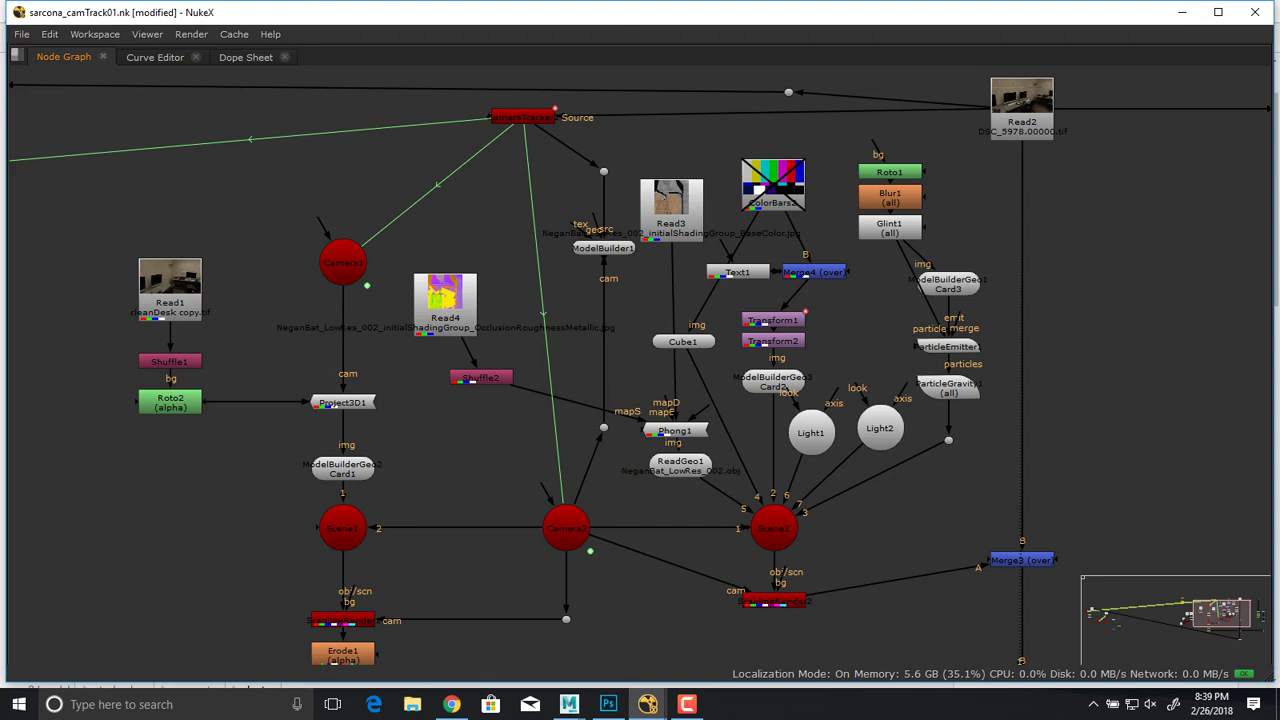
pyautogui.scroll(-1, 572, 400)
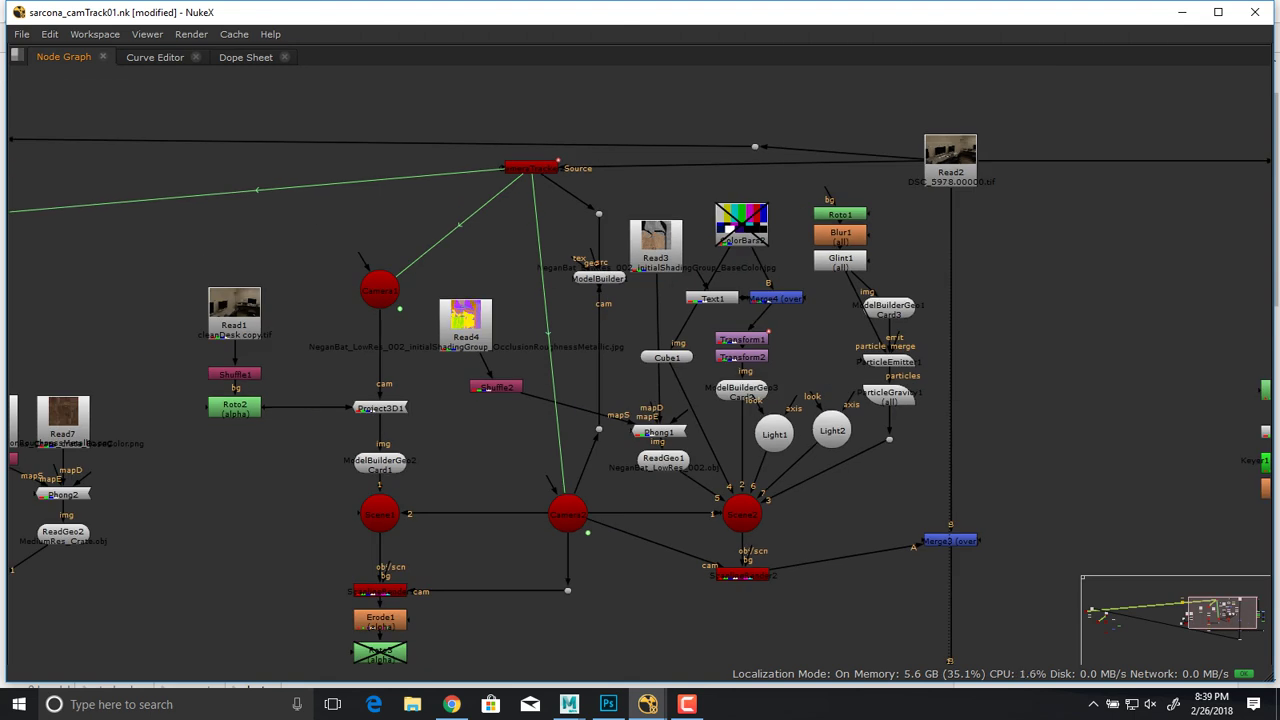